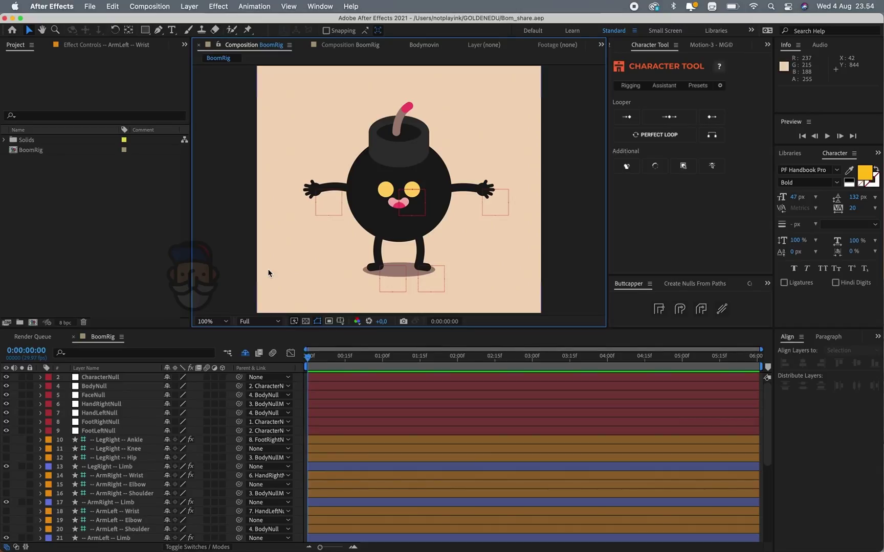
Test the existing face and hand rigs by nudging the face and the HandRightNull control
click(85, 230)
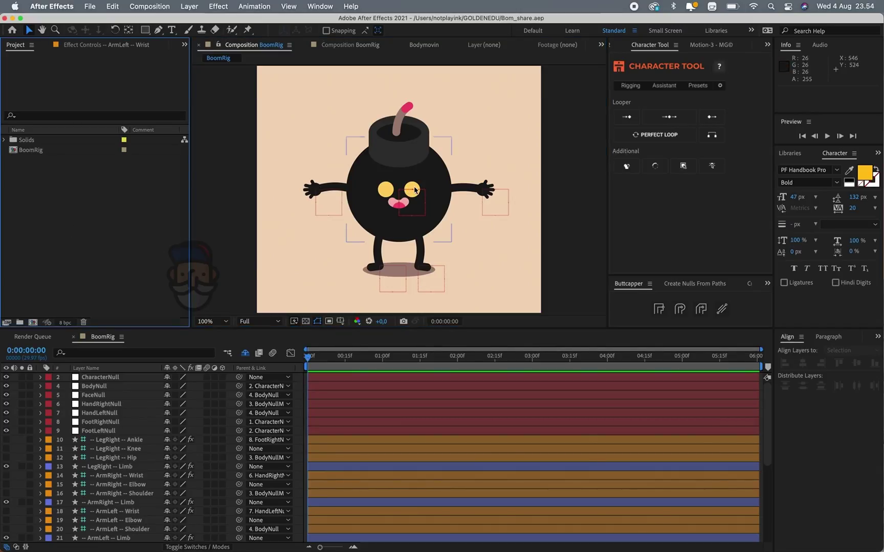
drag(412, 206, 412, 204)
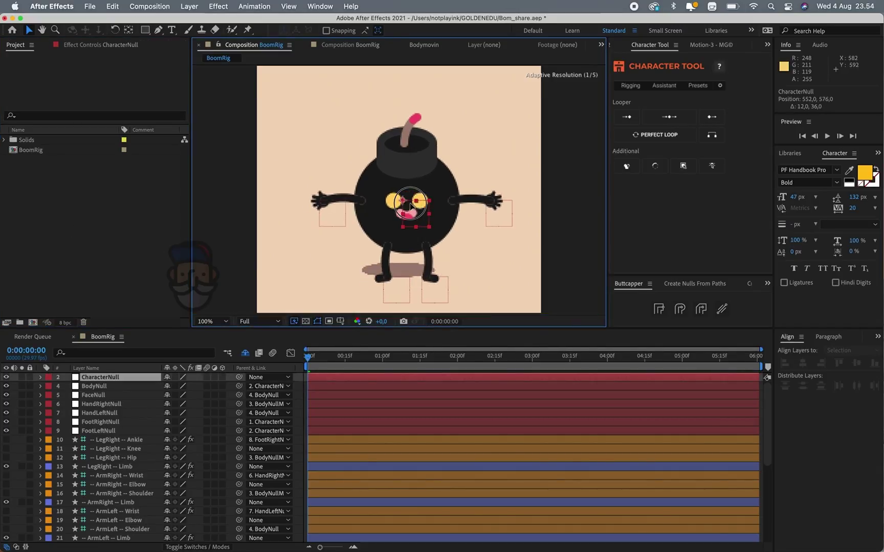
click(495, 202)
drag(319, 203, 322, 204)
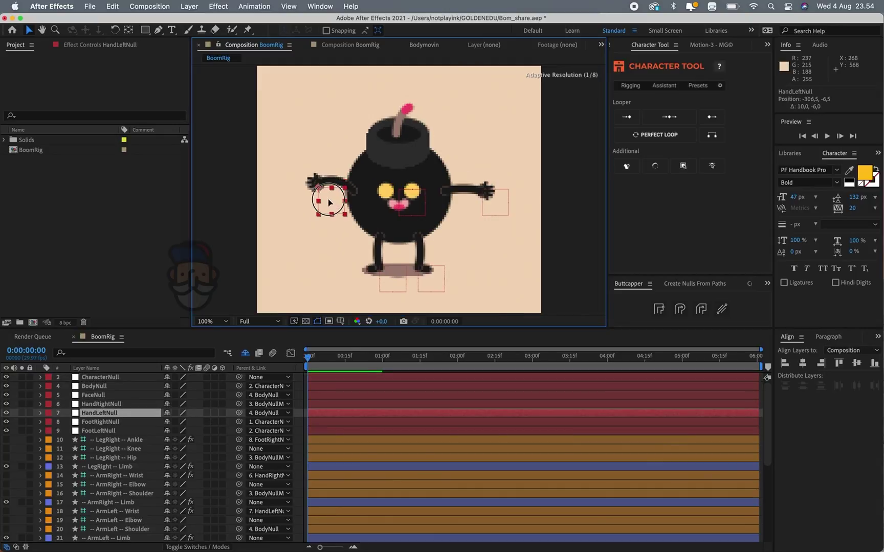
click(109, 243)
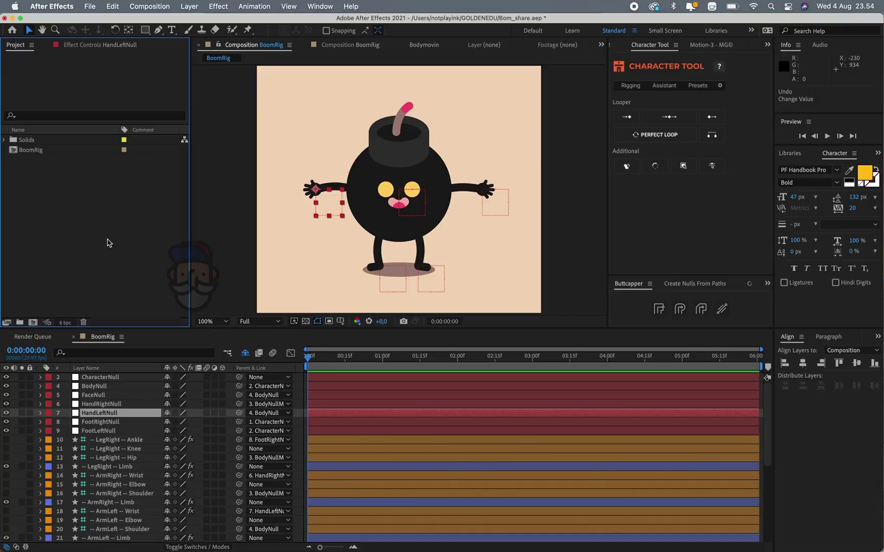
Create a new composition named Jam with a circle filling the frame
key(super+n)
text(Jam)
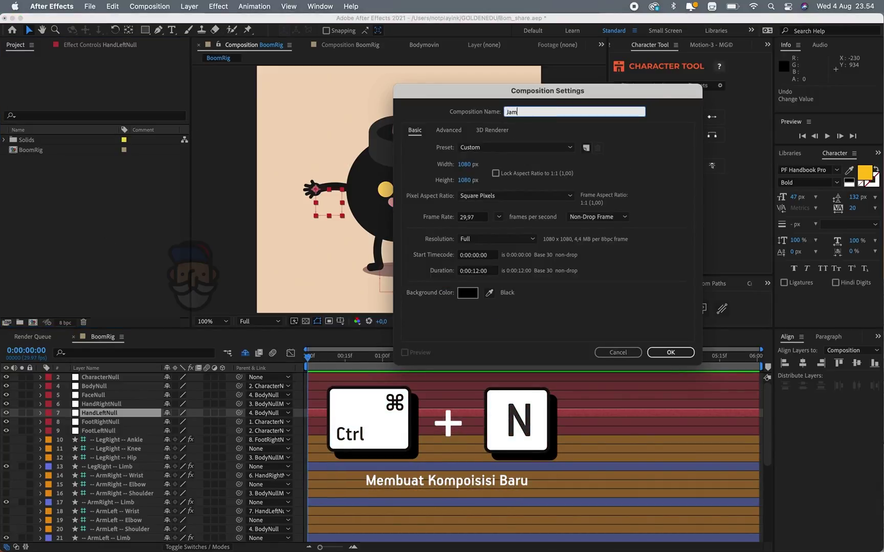
click(670, 351)
drag(145, 29, 194, 56)
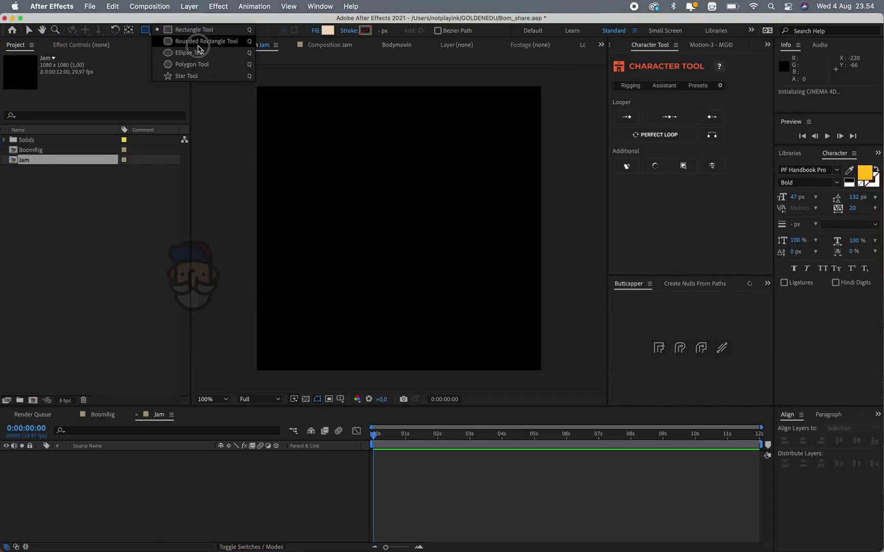
double_click(145, 30)
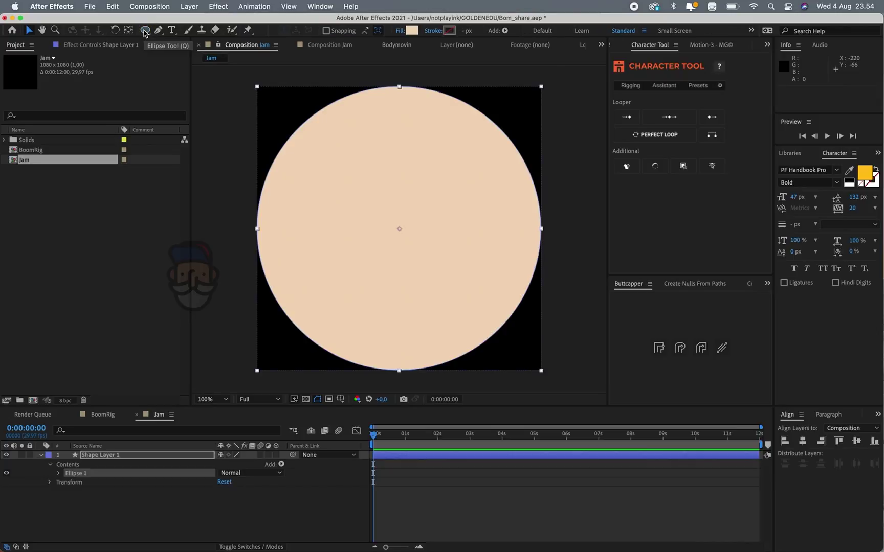
key(v)
Rename the shape layer Jam, size its circle 750×750, and duplicate Ellipse 1 as Ellipse 2
click(173, 454)
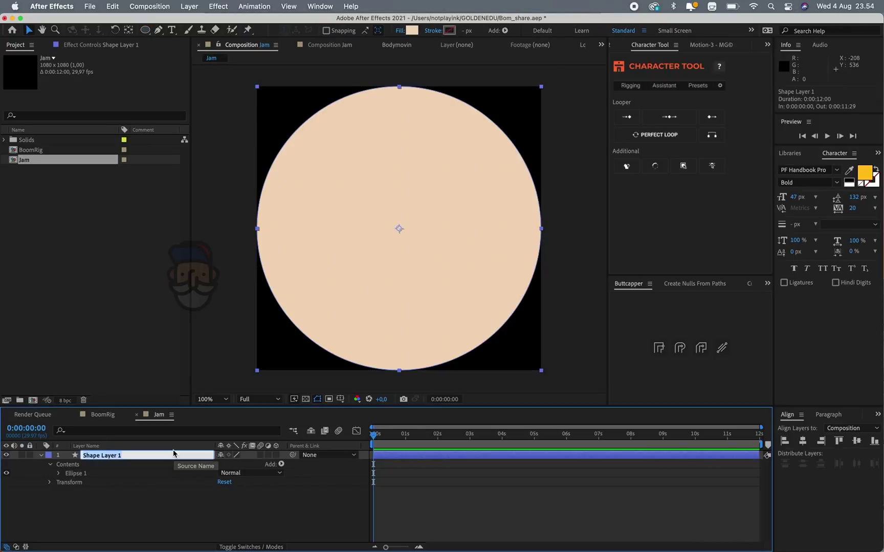
text(J)
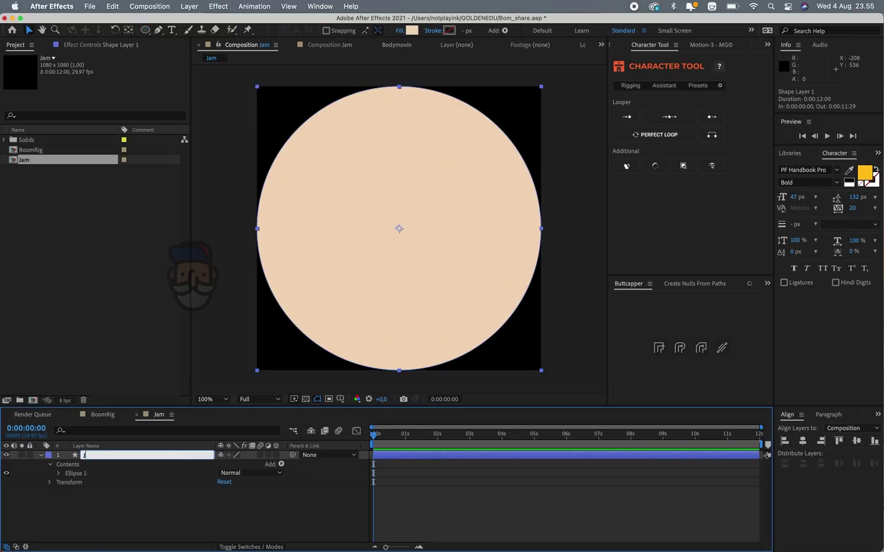
text(am)
key(Return)
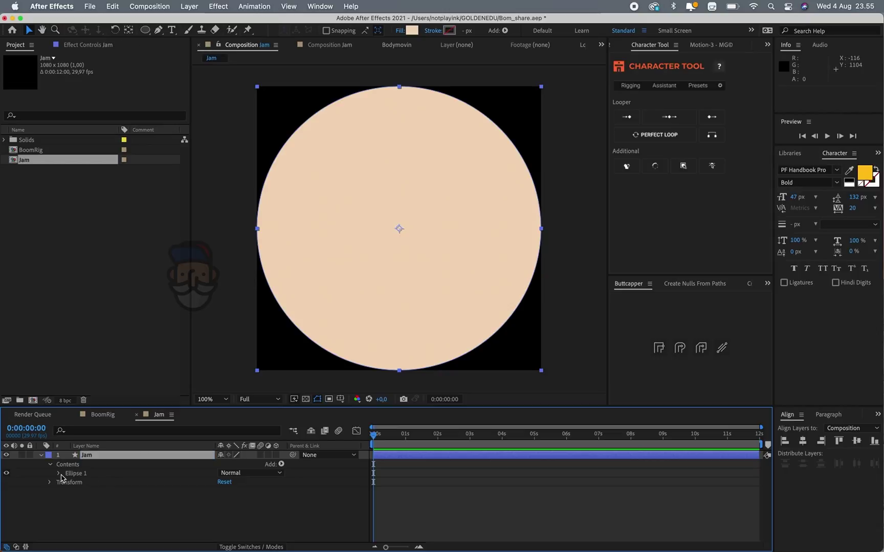
click(58, 473)
click(68, 482)
drag(234, 491, 104, 505)
click(234, 492)
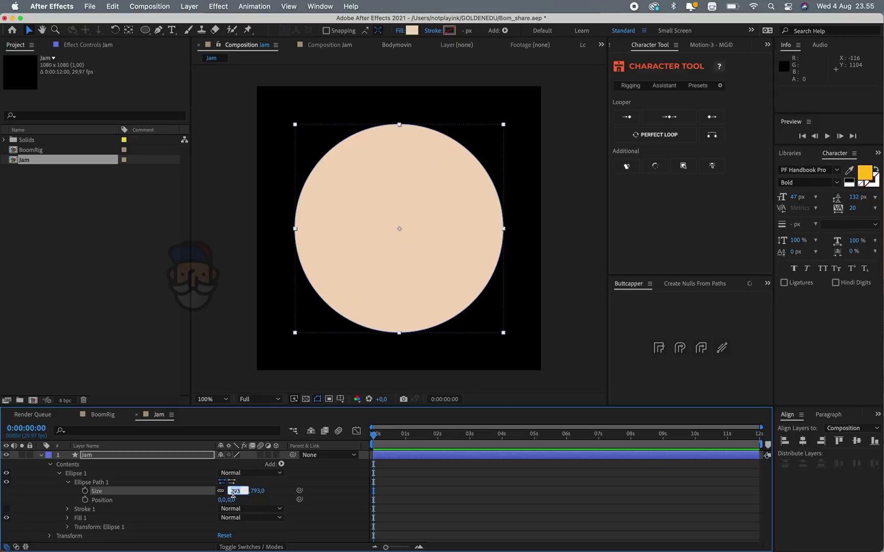
text(750)
key(Return)
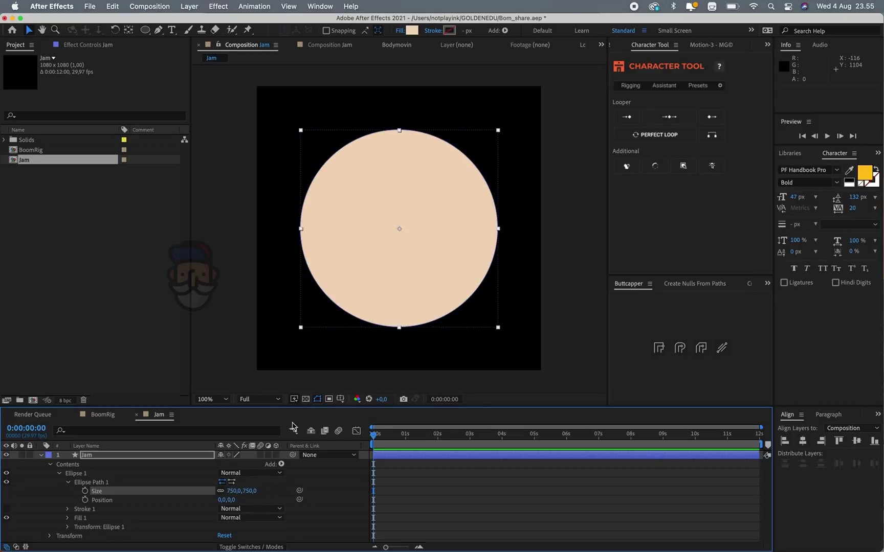
click(82, 474)
key(super+d)
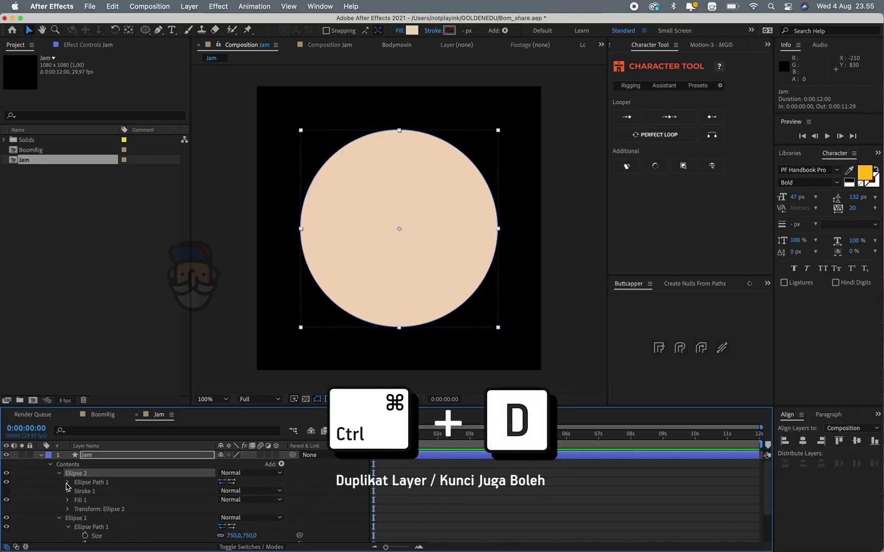
Shrink Ellipse 2 to a size of 639
click(68, 483)
drag(236, 495, 180, 495)
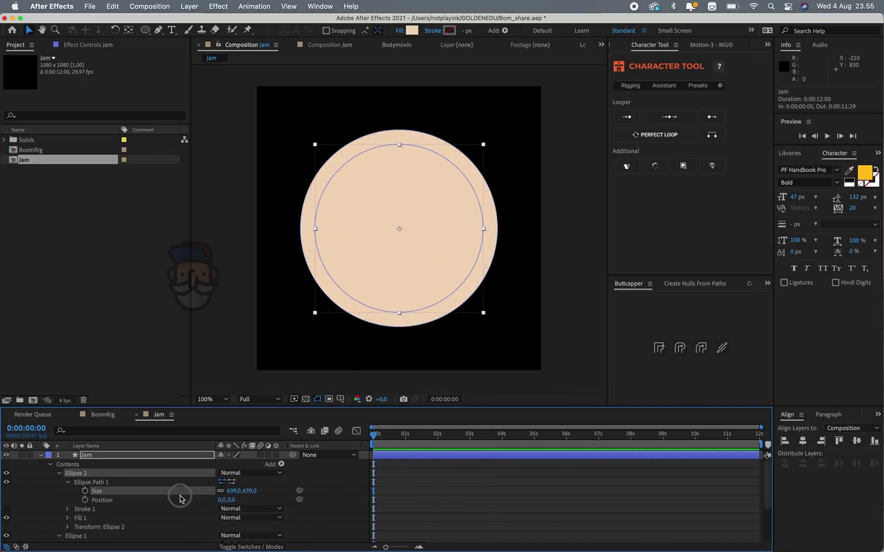
click(413, 31)
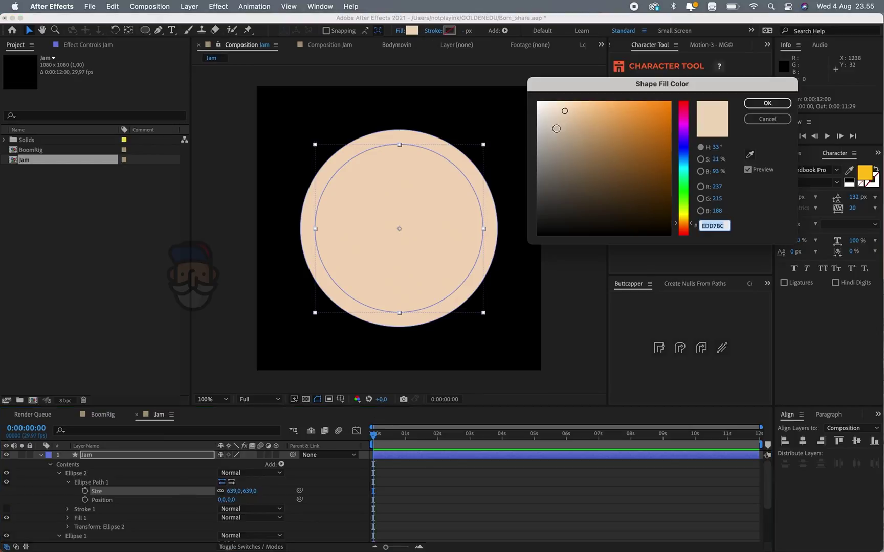
key(Escape)
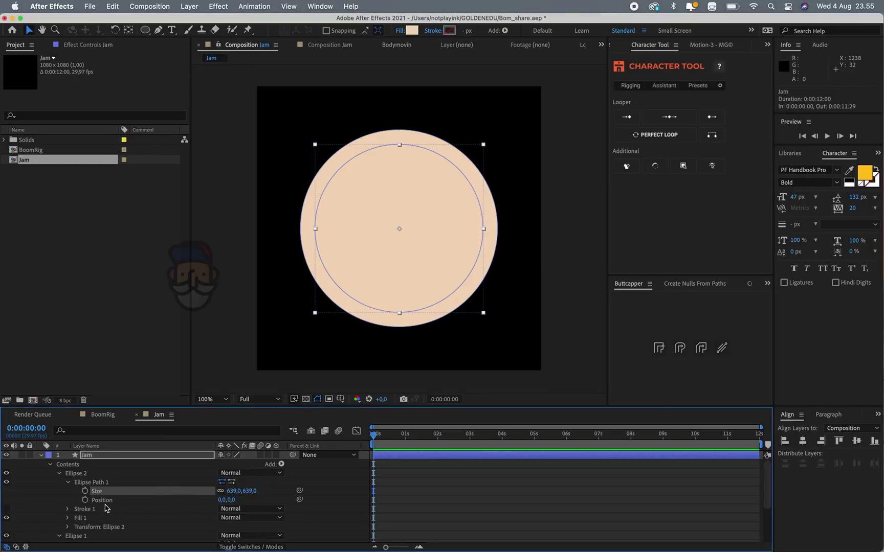
Fill the outer Ellipse 1 light grey and Ellipse 2 grey
scroll(105, 508, down, 3)
click(85, 502)
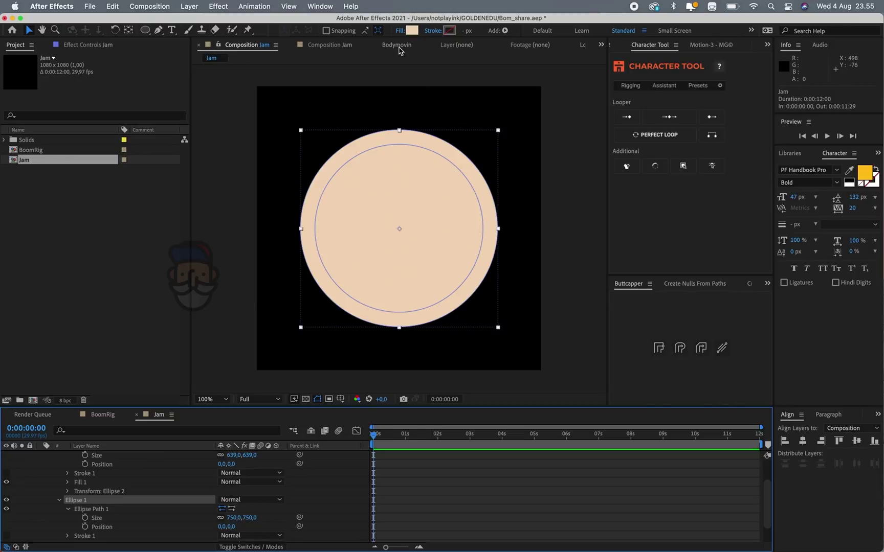
click(412, 30)
drag(532, 142, 527, 118)
key(Return)
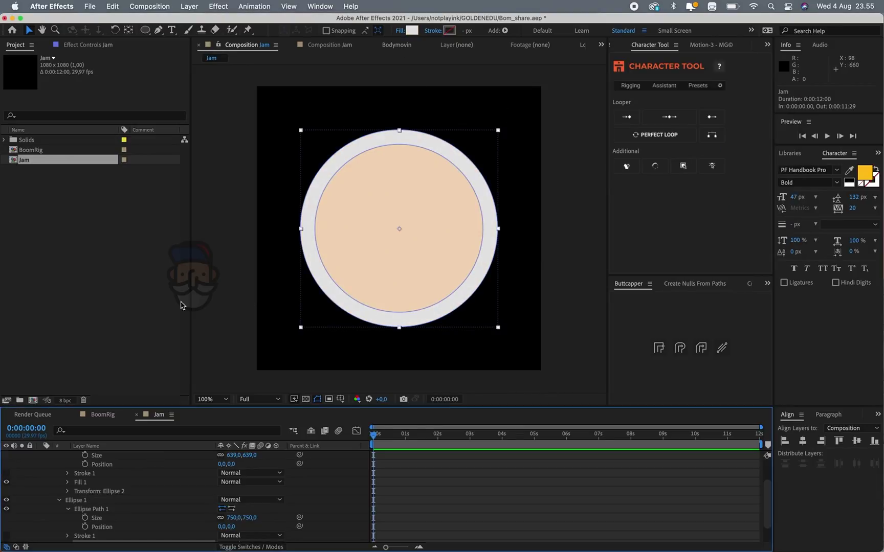
scroll(95, 484, up, 3)
click(80, 473)
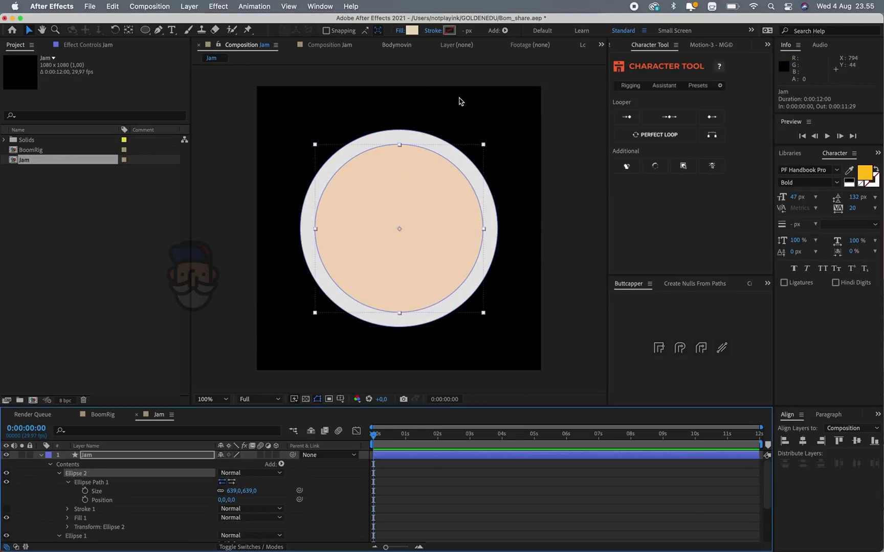
click(412, 30)
drag(555, 116, 520, 129)
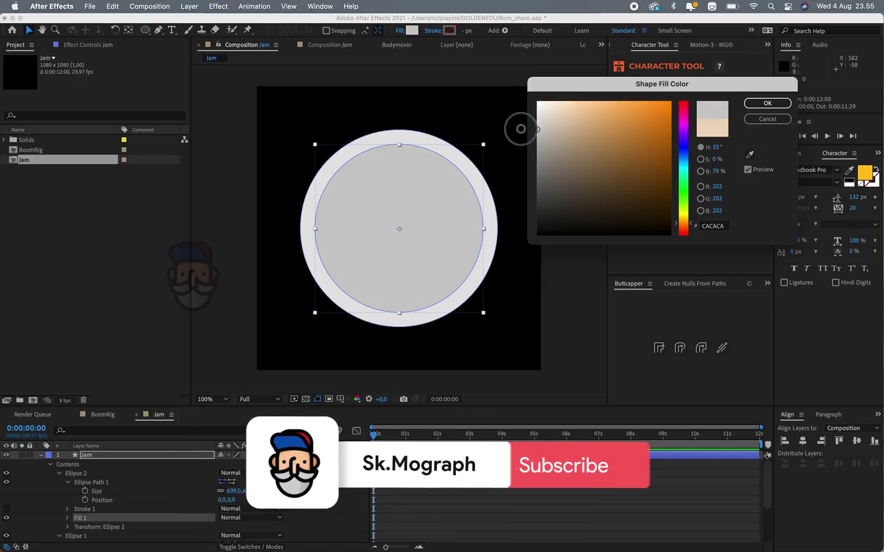
key(Return)
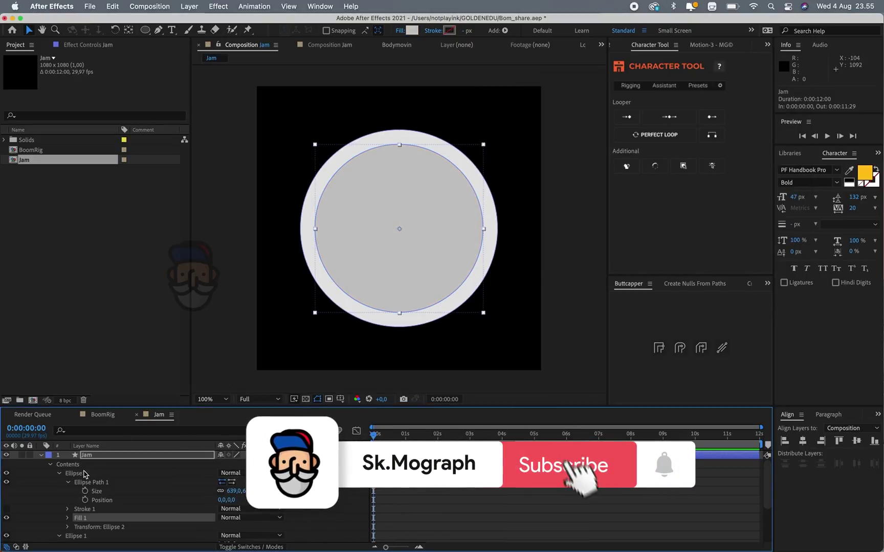
Duplicate Ellipse 2 as Ellipse 3, size it 605, and fill it yellow FFD33F
click(77, 474)
key(ctrl+d)
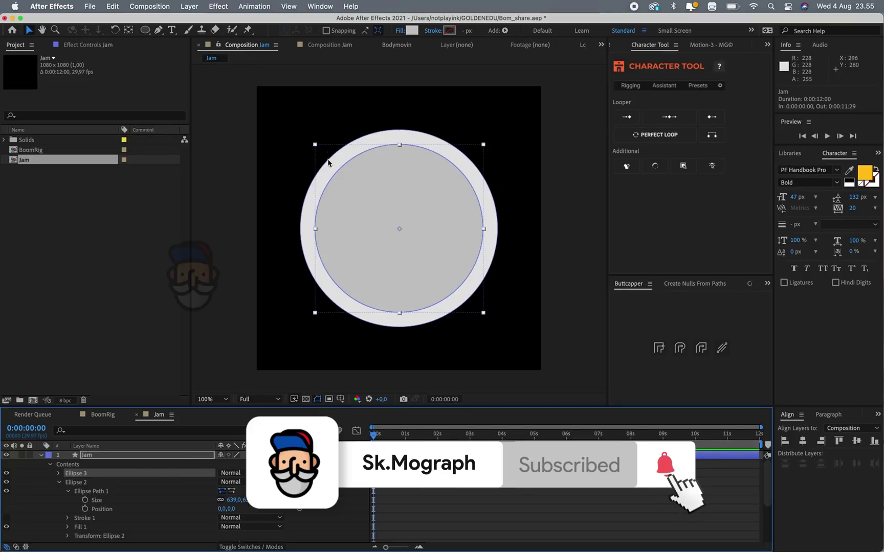
click(59, 474)
drag(236, 491, 219, 492)
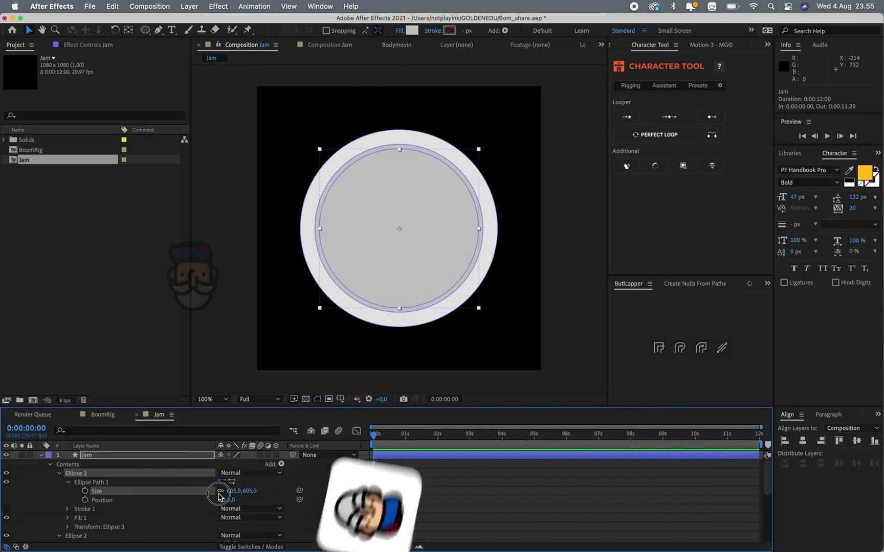
click(411, 30)
drag(683, 231, 683, 219)
drag(640, 103, 637, 97)
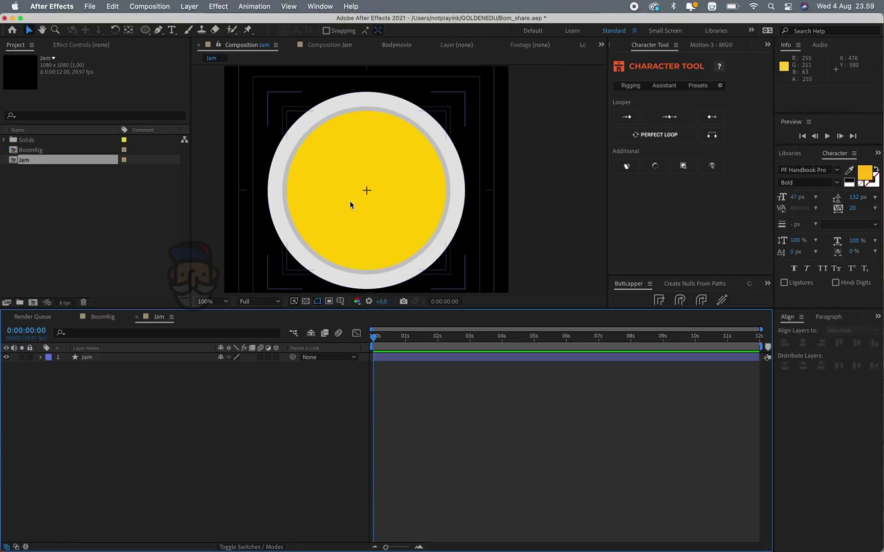
Draw a short vertical tick at the top of the face with a 10 px stroke
key(z)
click(357, 174)
drag(394, 135, 395, 178)
key(v)
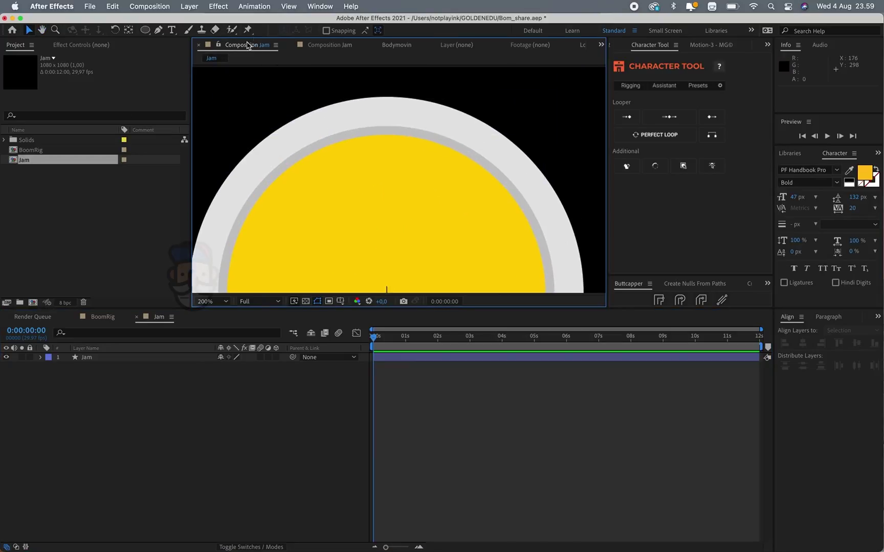
click(158, 31)
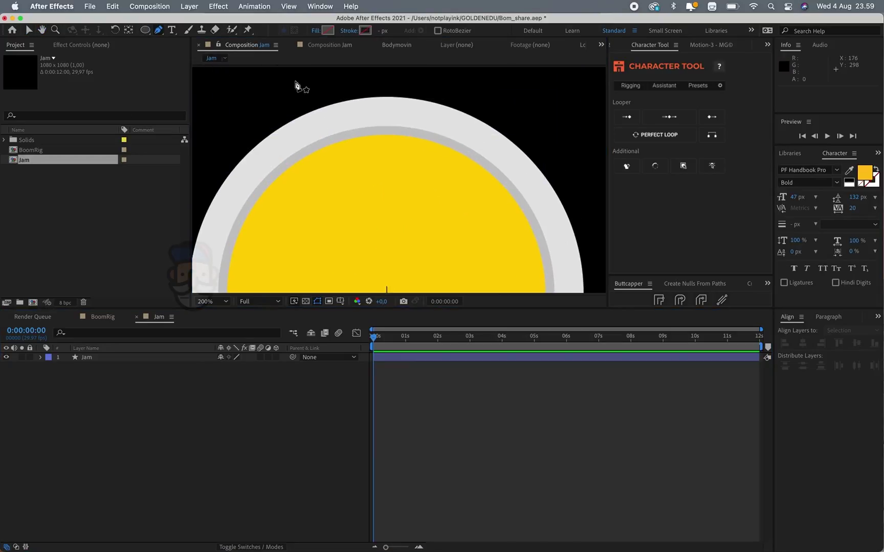
click(384, 141)
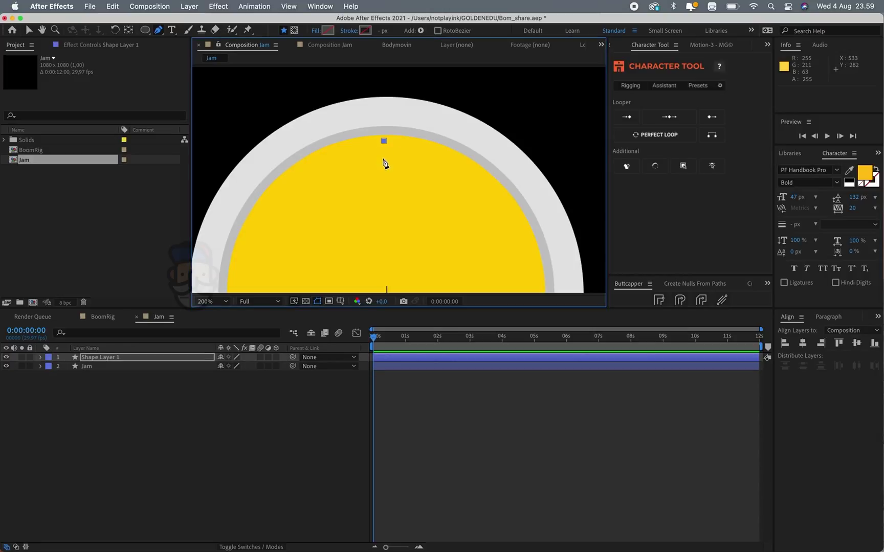
click(384, 158)
click(380, 31)
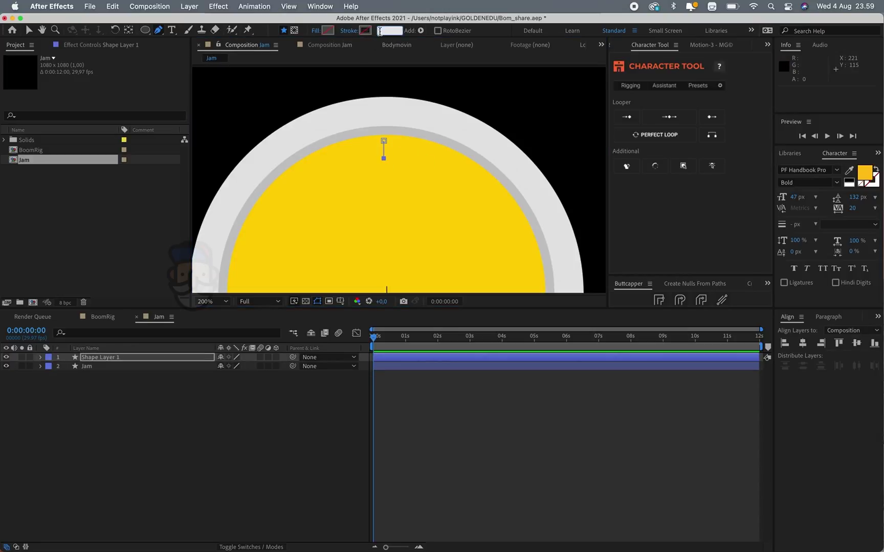
text(51)
key(Return)
text(0)
key(Return)
Rename the tick's shape layer to Detik
scroll(389, 204, down, 2)
click(40, 357)
key(Return)
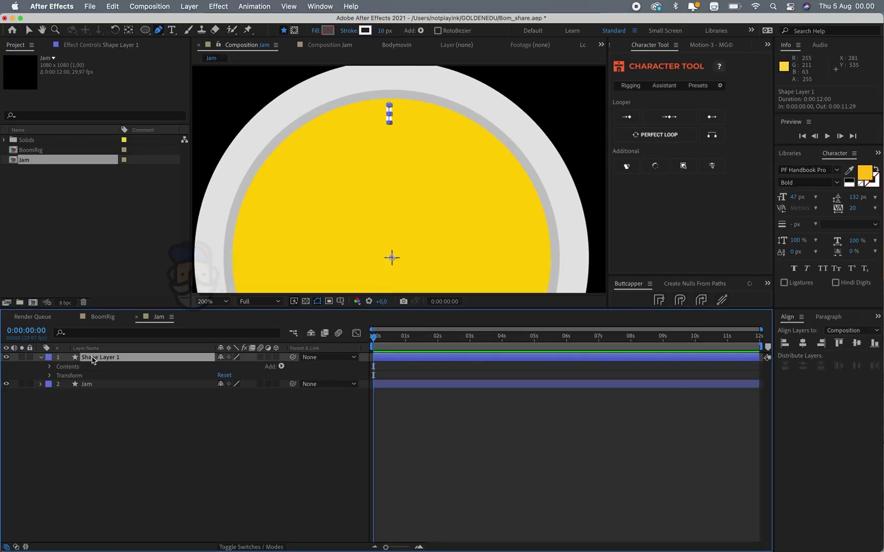
text(Detik)
key(Return)
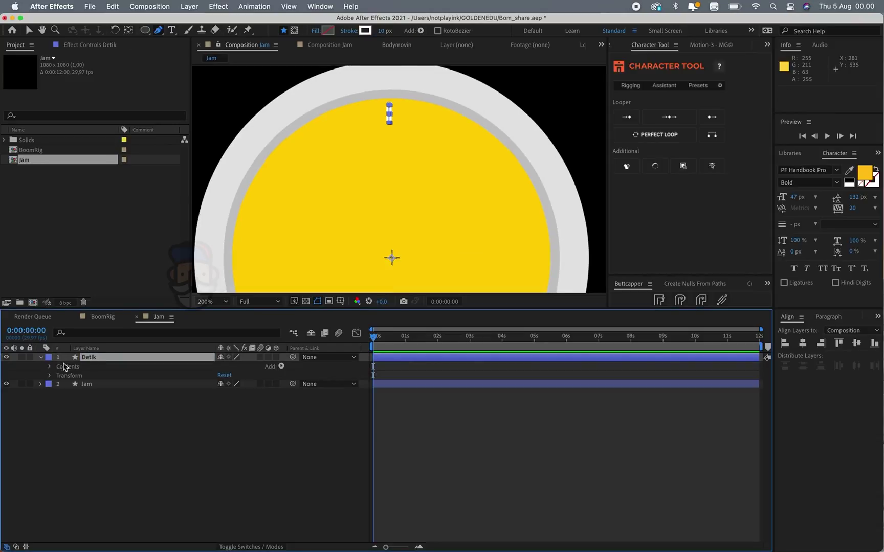
Set the Detik tick's Stroke 1 Line Cap to Round Cap
click(50, 367)
click(60, 375)
click(68, 384)
click(82, 384)
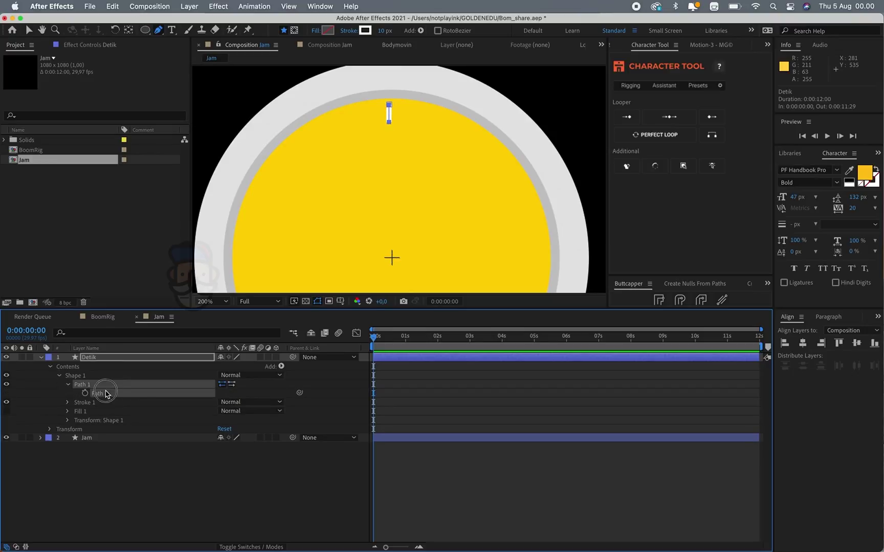
click(388, 124)
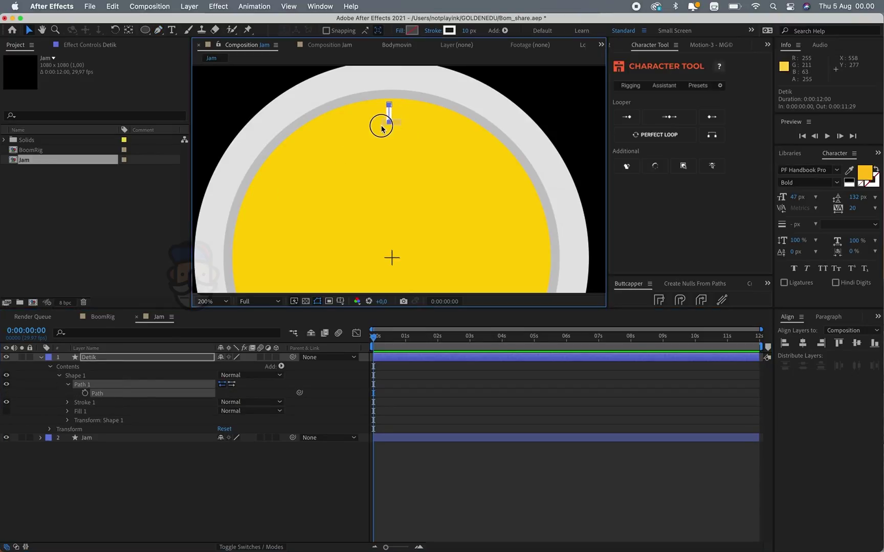
key(v)
click(388, 125)
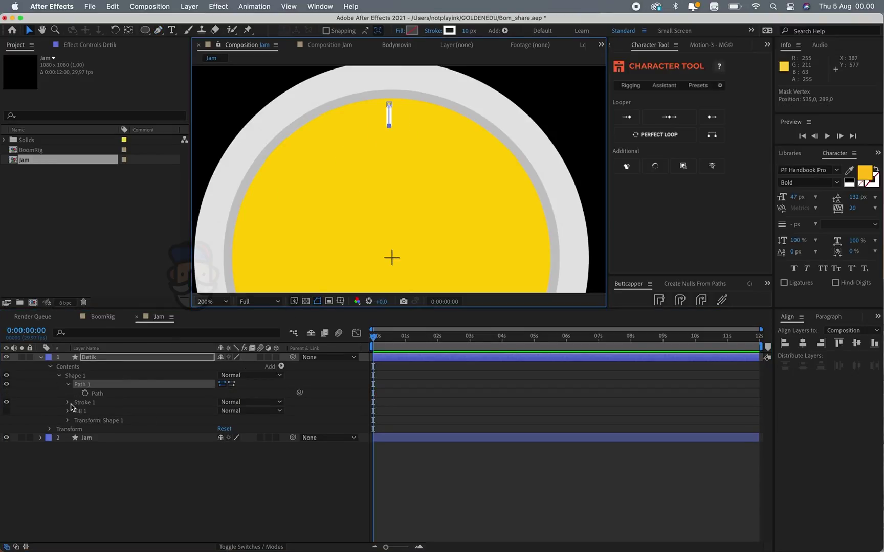
click(67, 405)
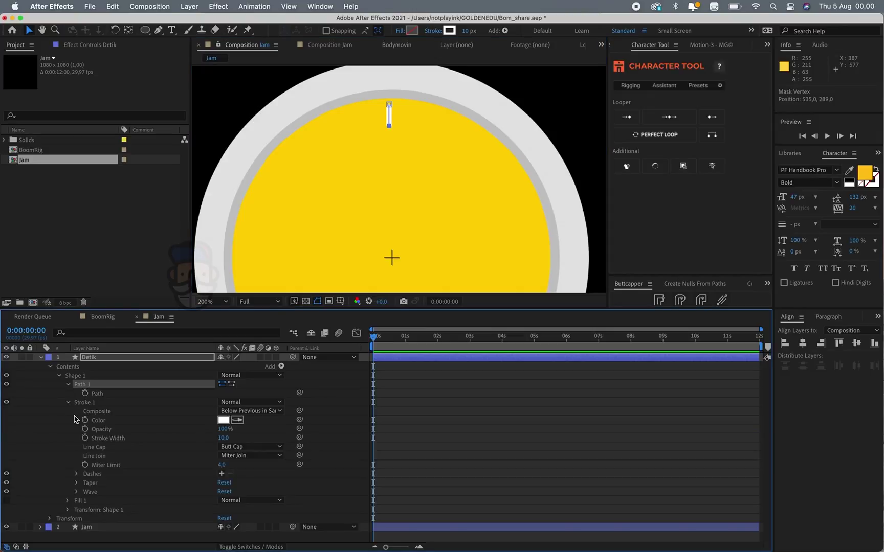
click(245, 447)
click(255, 470)
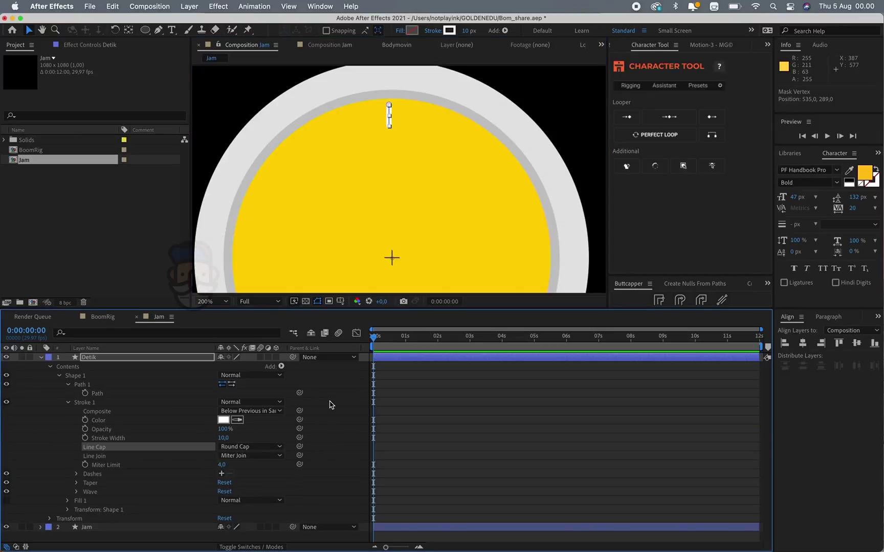
click(59, 375)
Add a Repeater to the Detik tick and adjust its transform Position offset
click(274, 369)
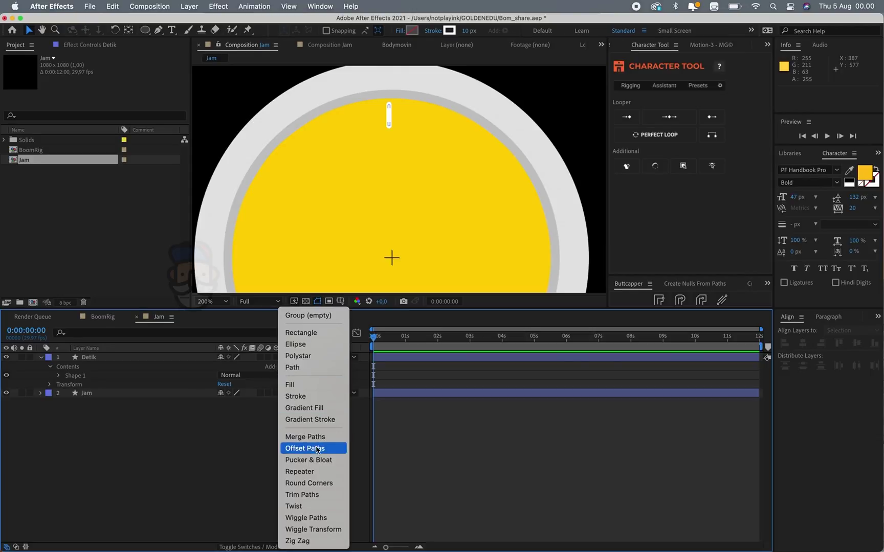
click(311, 474)
click(57, 384)
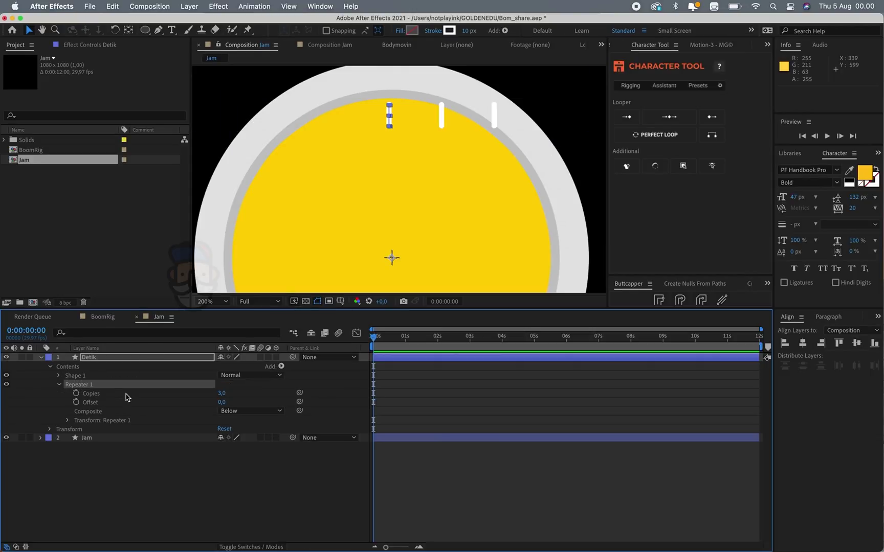
click(68, 421)
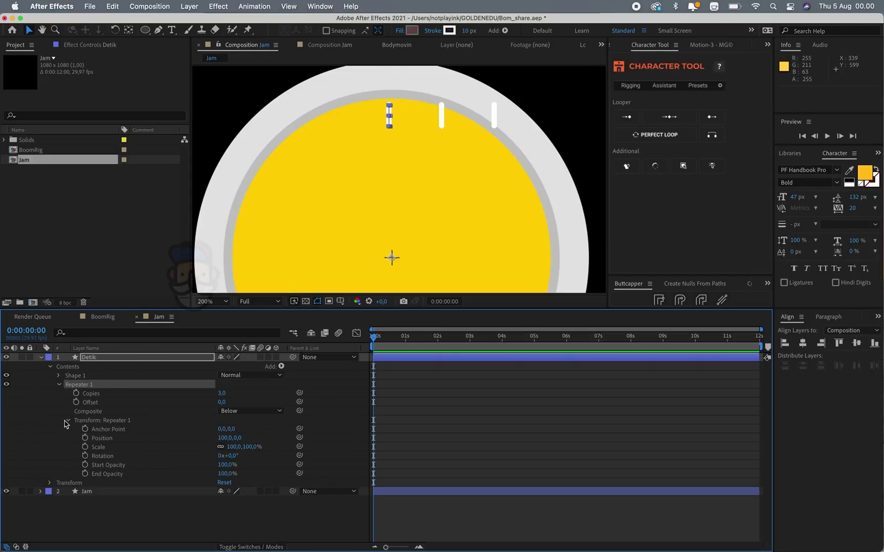
click(222, 438)
text(100)
key(Return)
drag(230, 455, 238, 460)
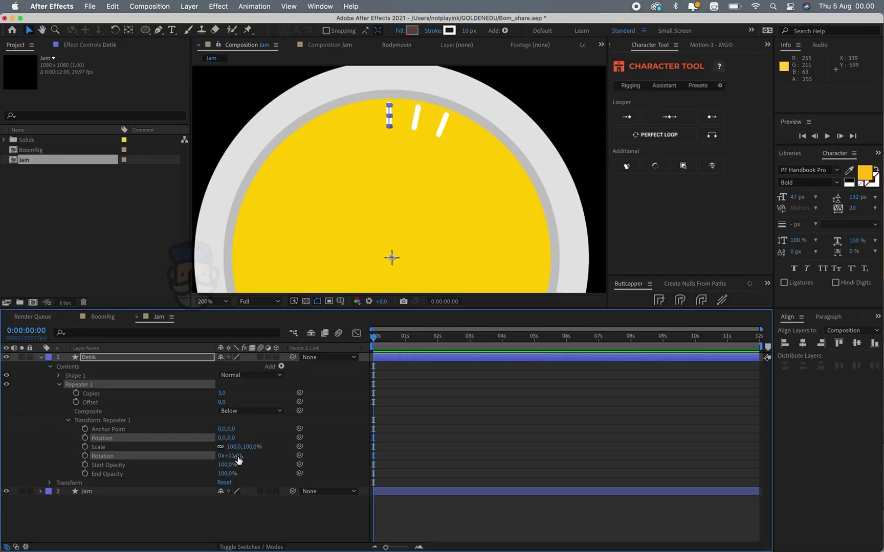
key(super+z)
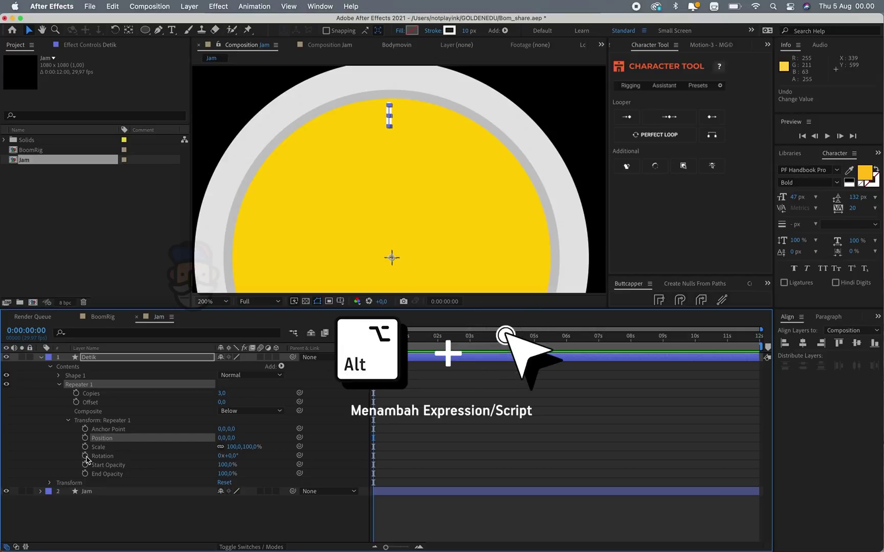
Drive Repeater rotation with the expression 360/copies and set Copies to 60
alt+click(86, 456)
text(360/)
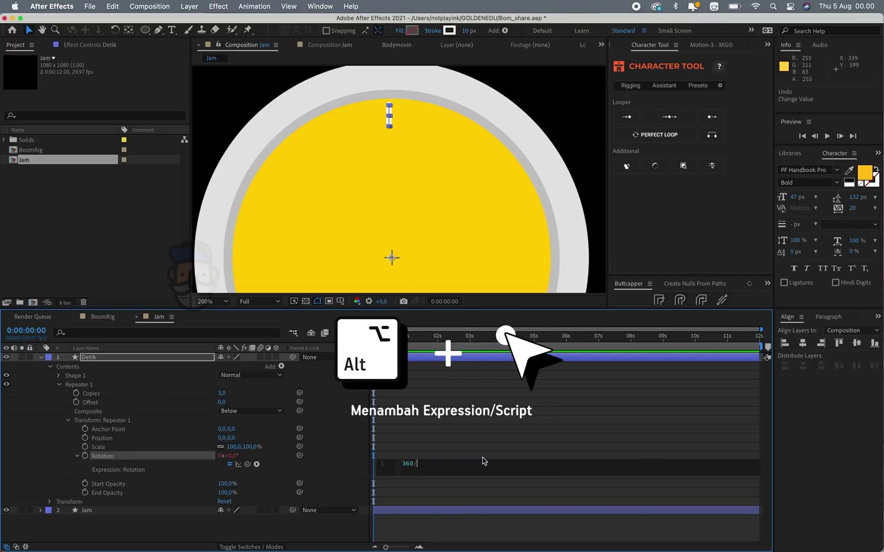
drag(247, 464, 230, 393)
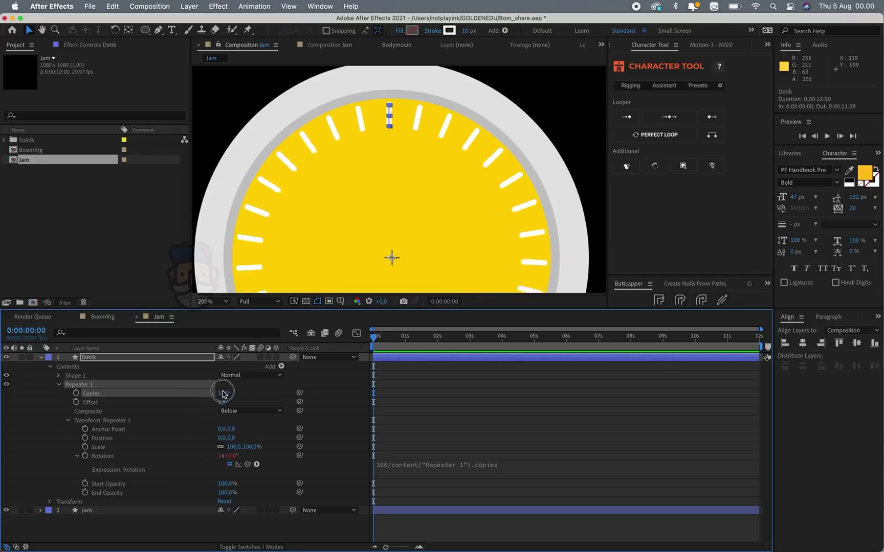
drag(239, 391, 224, 395)
key(ctrl+super+space)
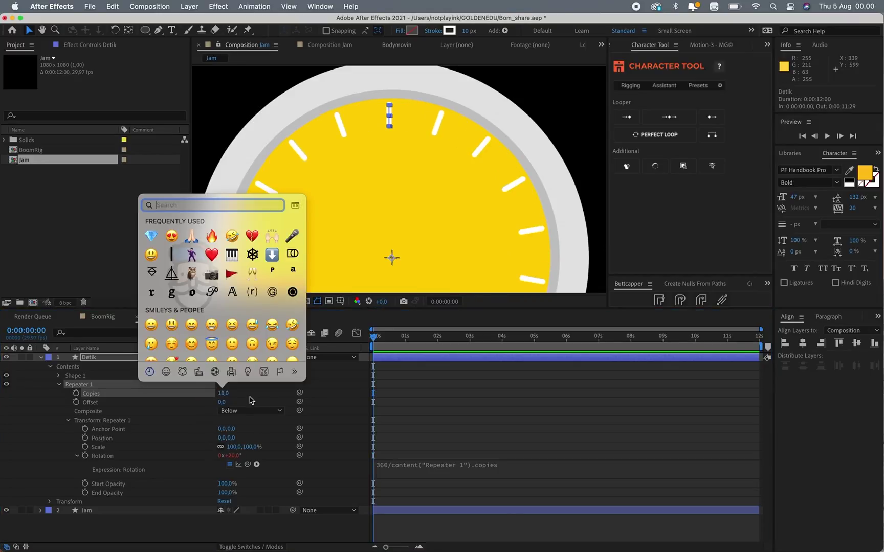
click(294, 409)
click(227, 393)
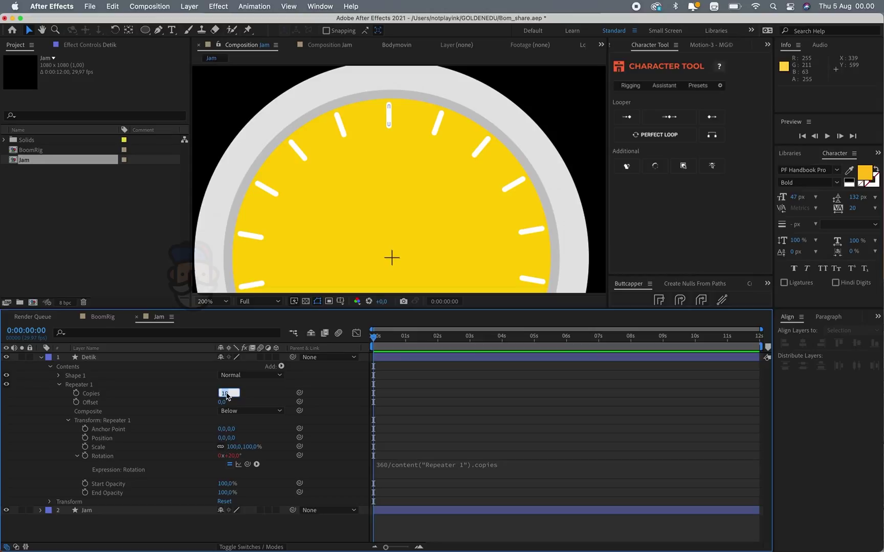
text(60)
key(Return)
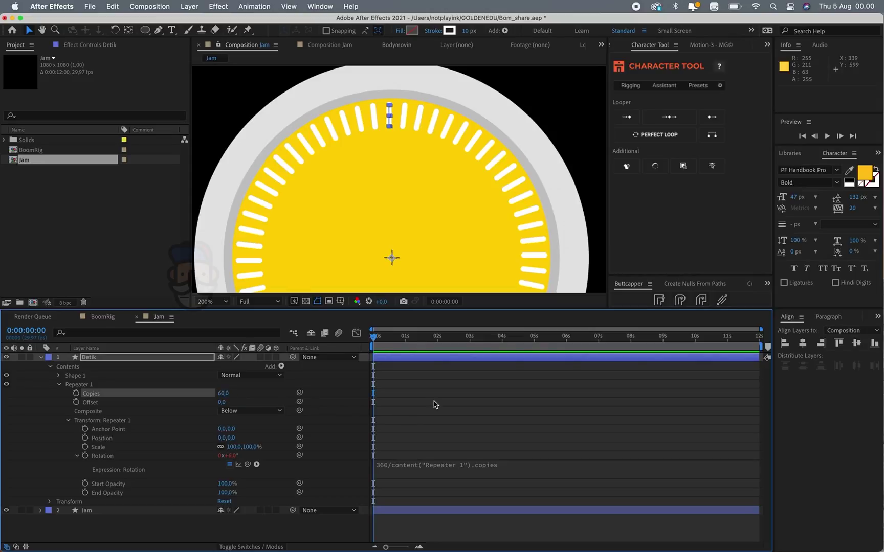
click(433, 404)
Sample the yellow face colour for the Detik stroke
click(97, 358)
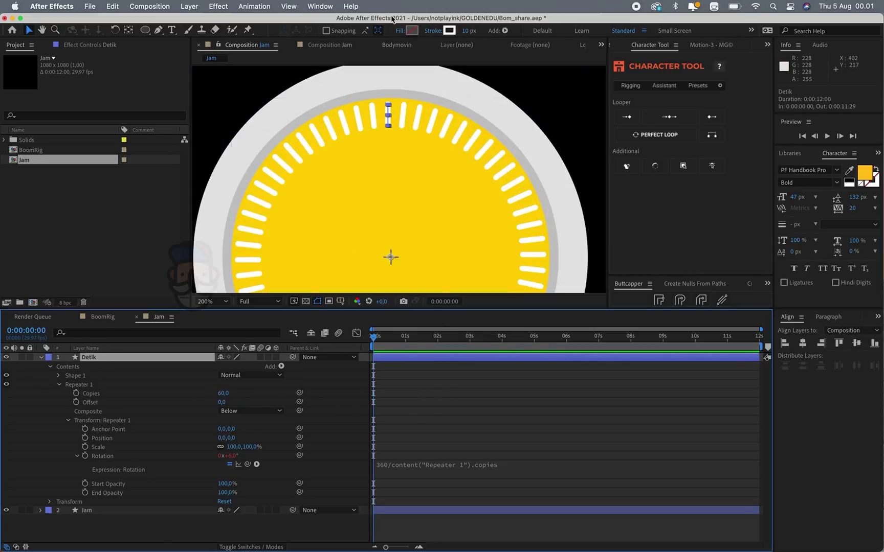
click(449, 31)
click(416, 159)
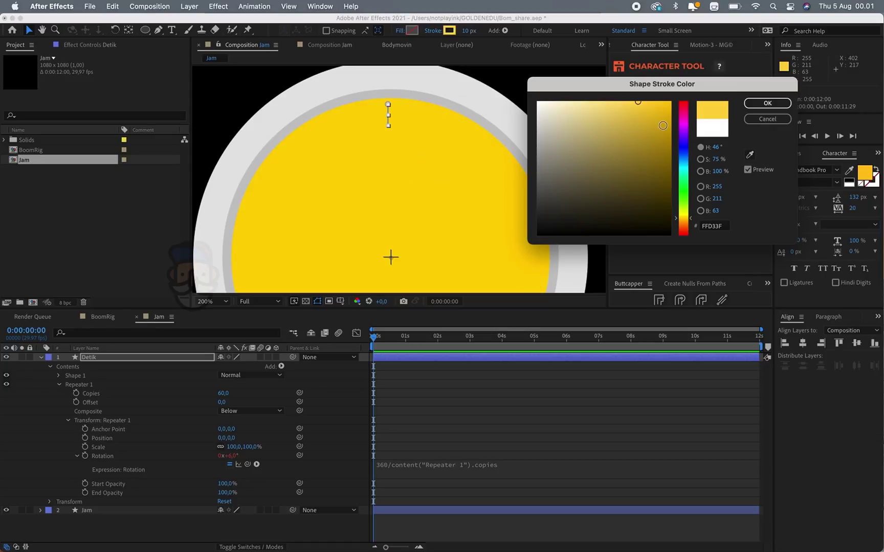
Darken the tick stroke to amber DA9F00, then duplicate Detik and rename the copy Jam
drag(663, 125, 670, 120)
click(781, 111)
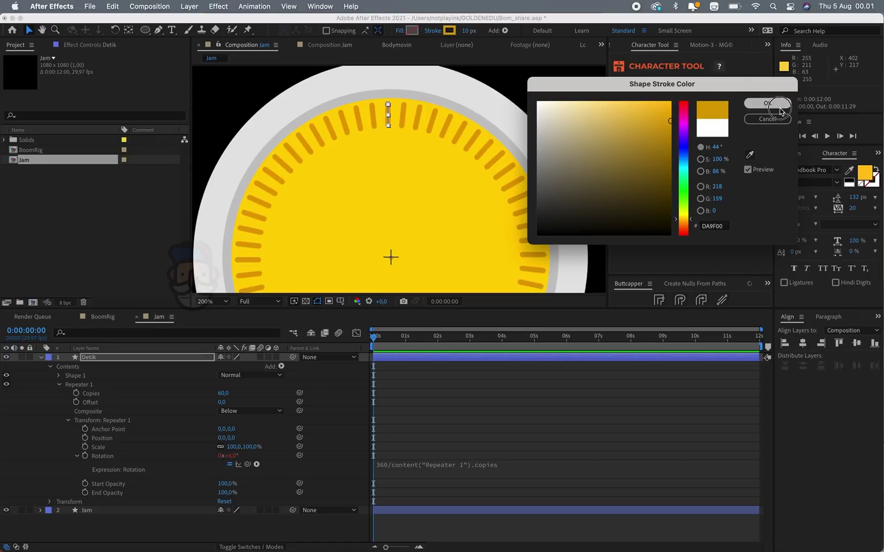
click(97, 360)
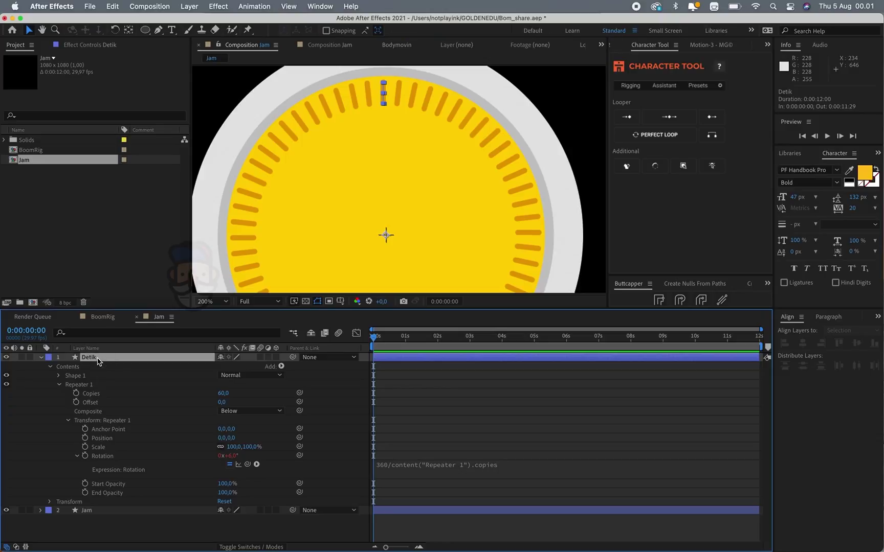
key(super+d)
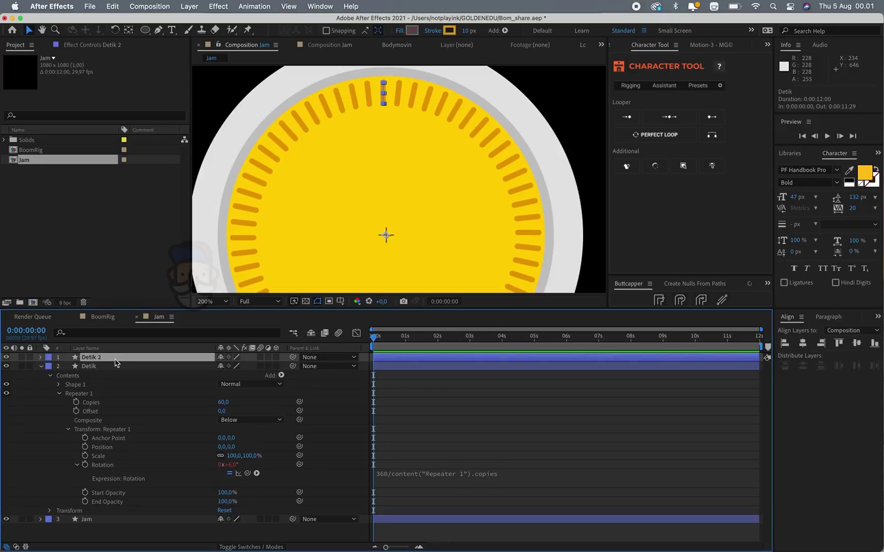
key(Return)
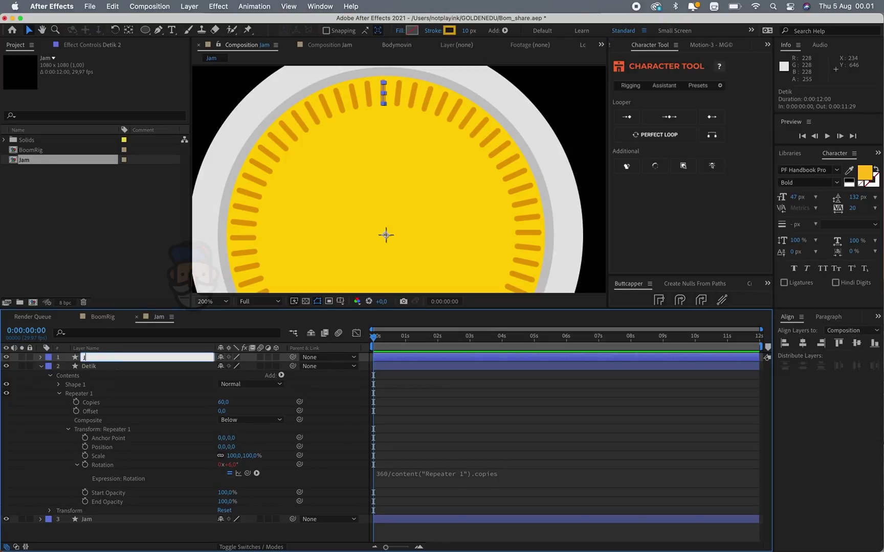
text(am)
key(Return)
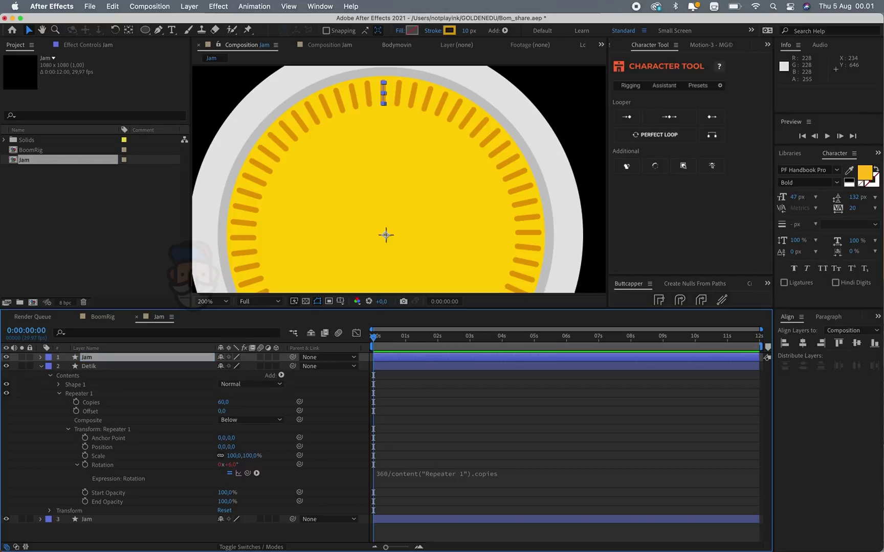
Set the Jam layer's Repeater Copies to 12 for hour marks
click(41, 366)
click(41, 357)
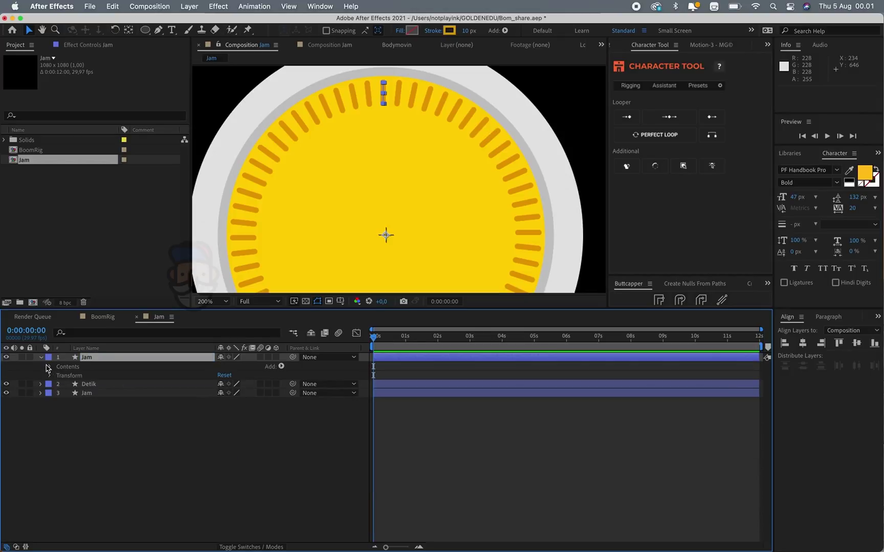
click(51, 367)
click(59, 376)
click(60, 420)
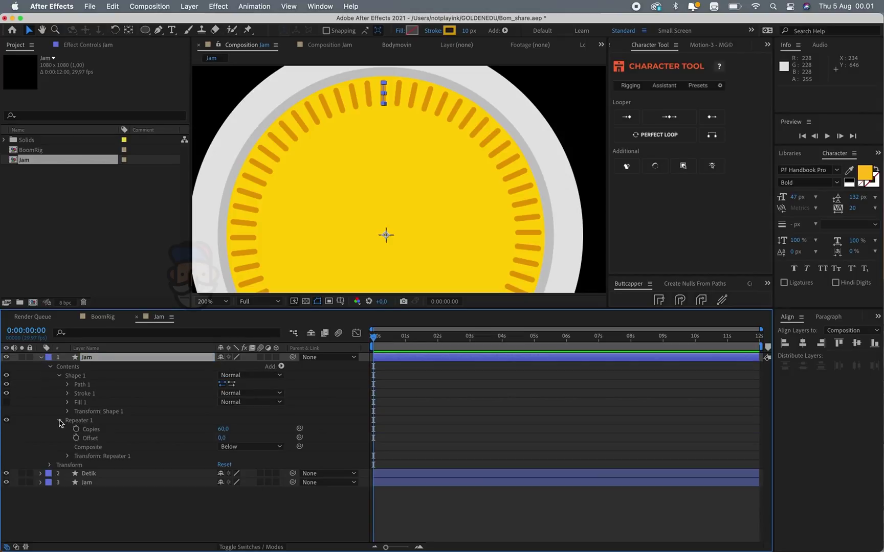
click(223, 429)
text(12)
key(Return)
Give the Jam hour marks a 15 px stroke width
click(467, 31)
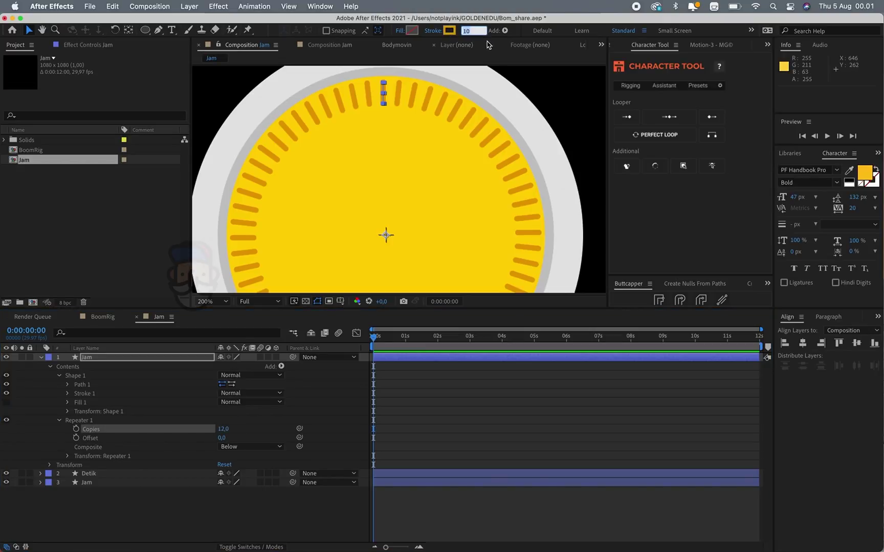
text(15)
key(Return)
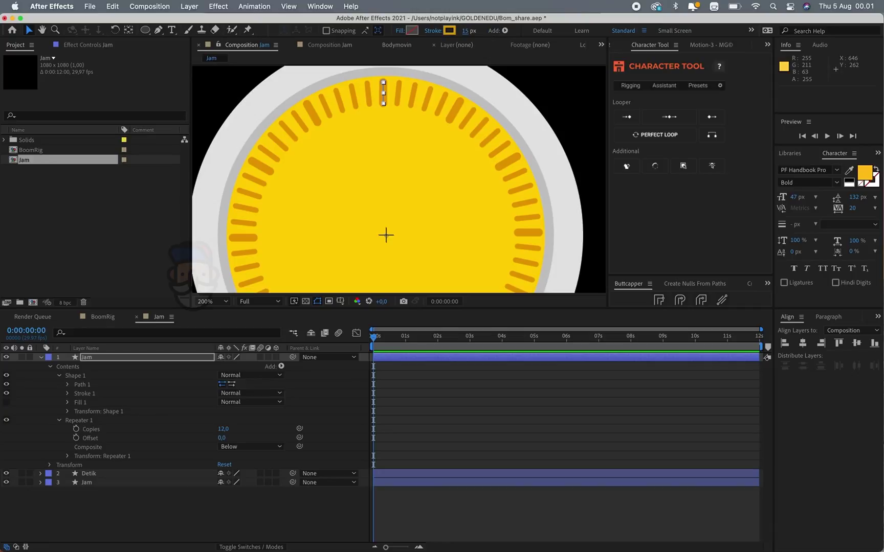
click(466, 30)
text(20)
key(Return)
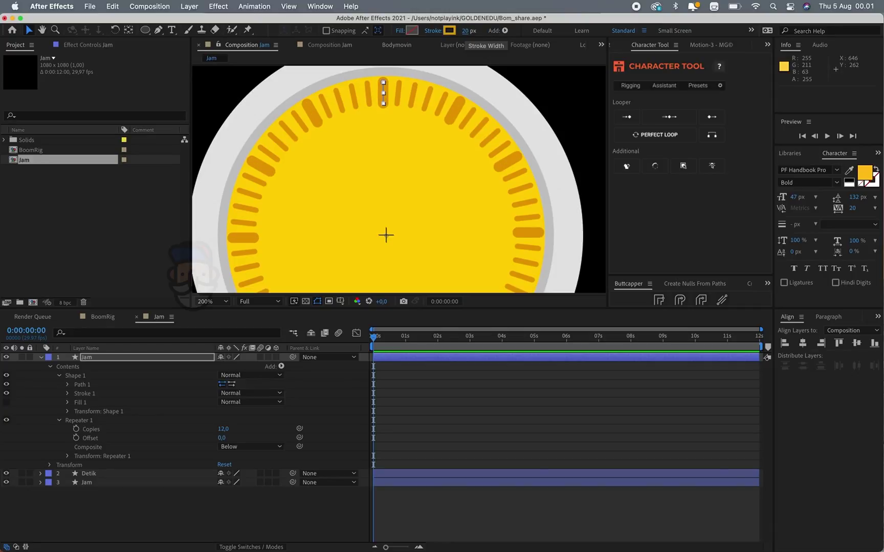
key(super+z)
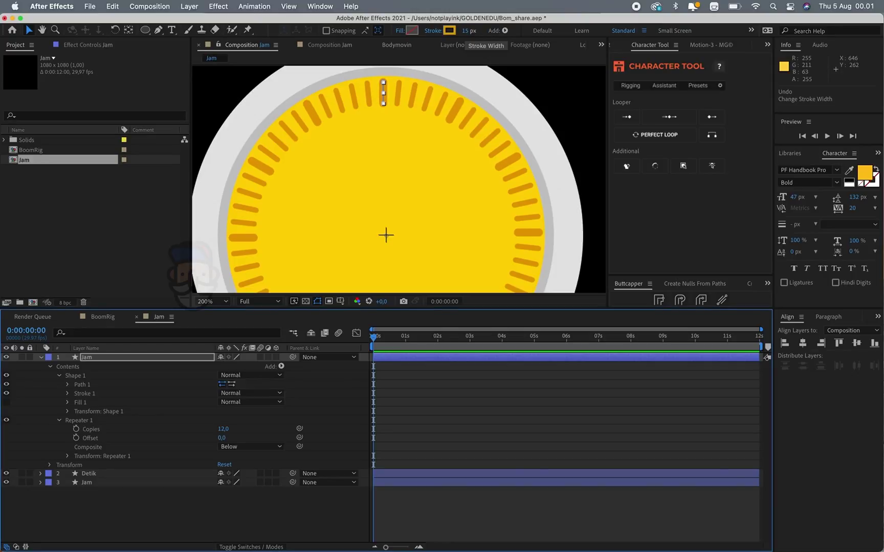
click(86, 474)
click(466, 31)
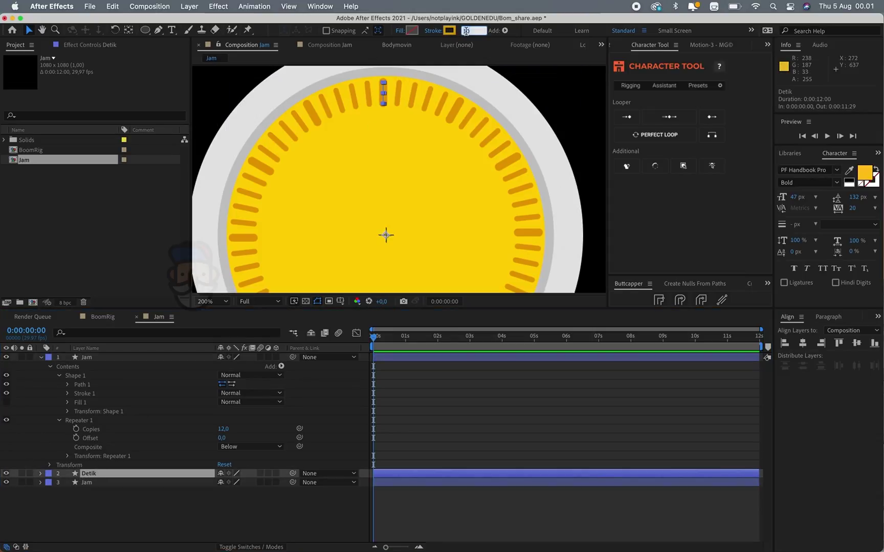
Set the Detik minute ticks' stroke width to 8 px
text(5)
key(Return)
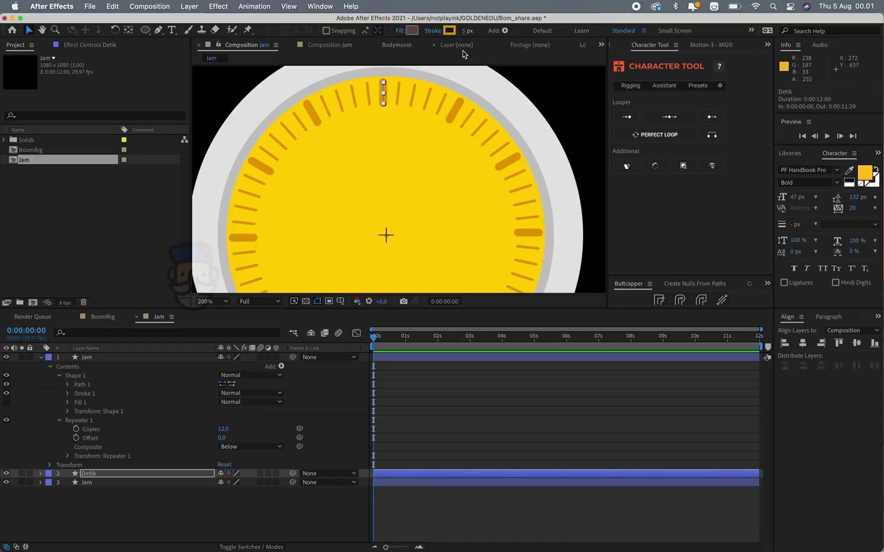
click(466, 30)
text(8)
key(Return)
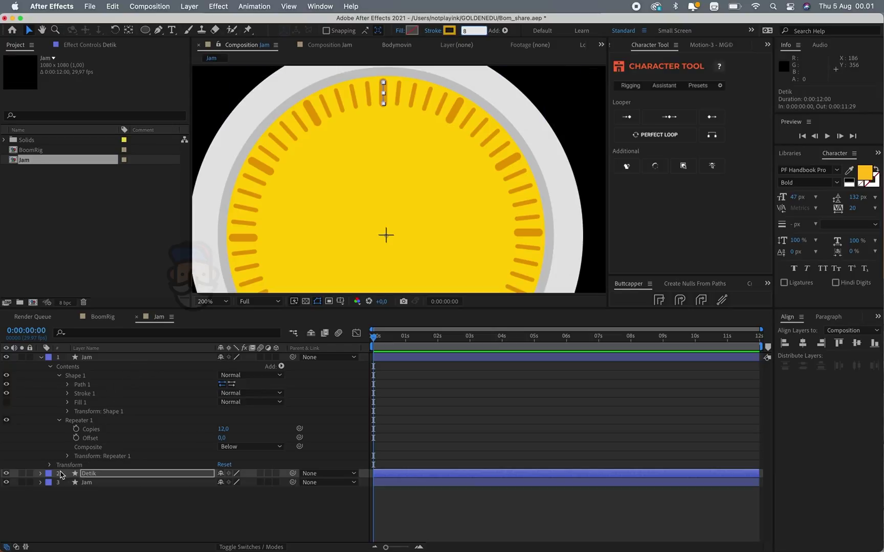
Shorten the minute tick by raising its path's bottom vertex
click(41, 473)
scroll(41, 473, down, 3)
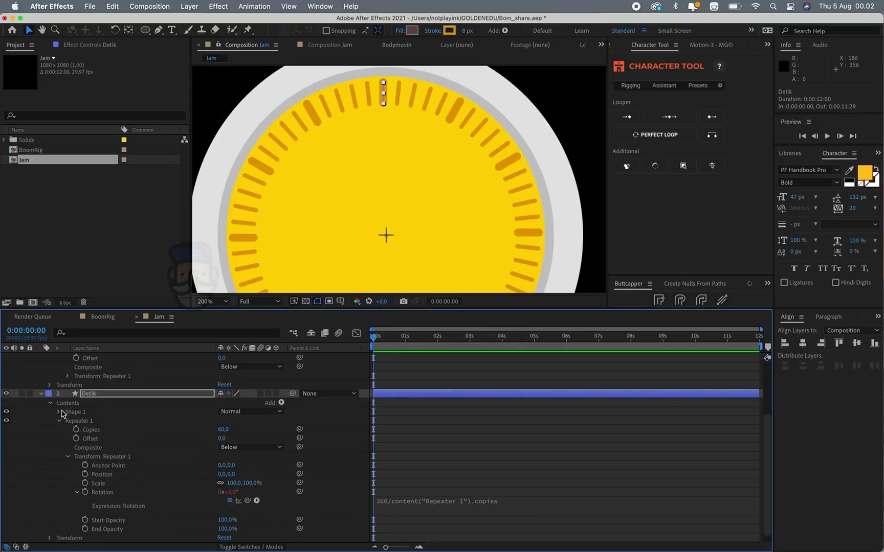
click(59, 412)
scroll(61, 414, down, 1)
click(82, 413)
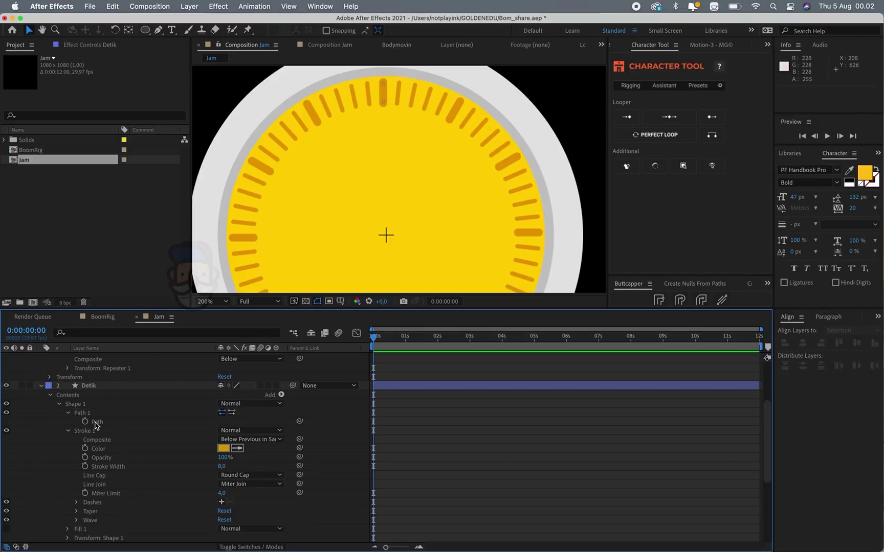
drag(383, 103, 384, 96)
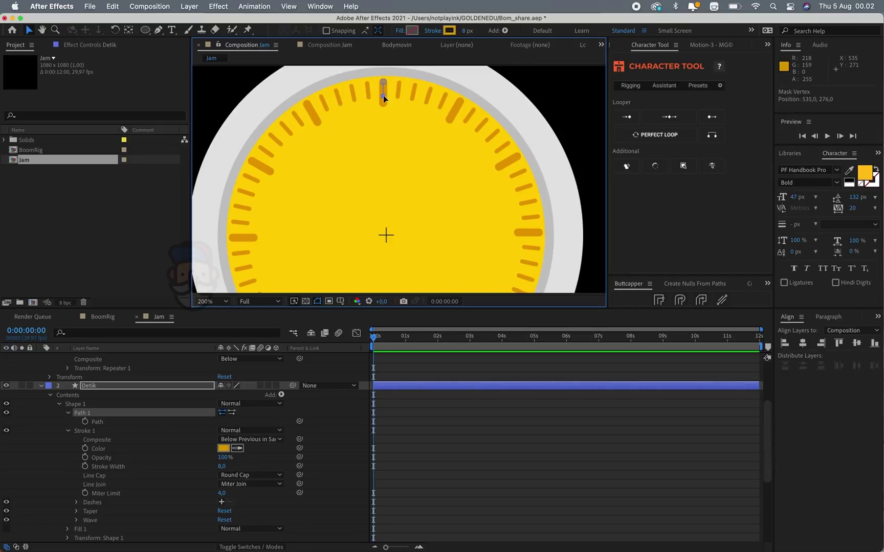
Set the Jam hour ticks to a 10 px stroke and zoom out to view the dial
click(384, 89)
click(467, 30)
text(10)
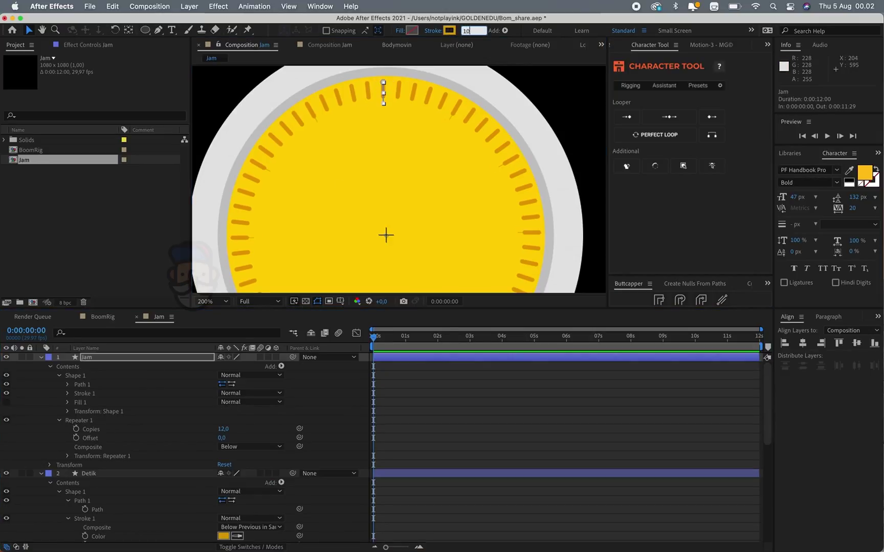
key(Return)
click(472, 384)
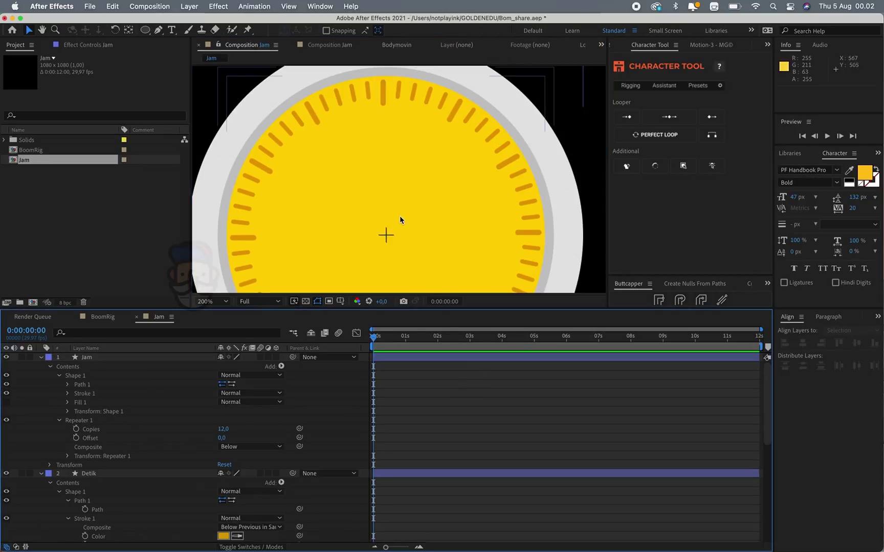
key(comma)
key(period)
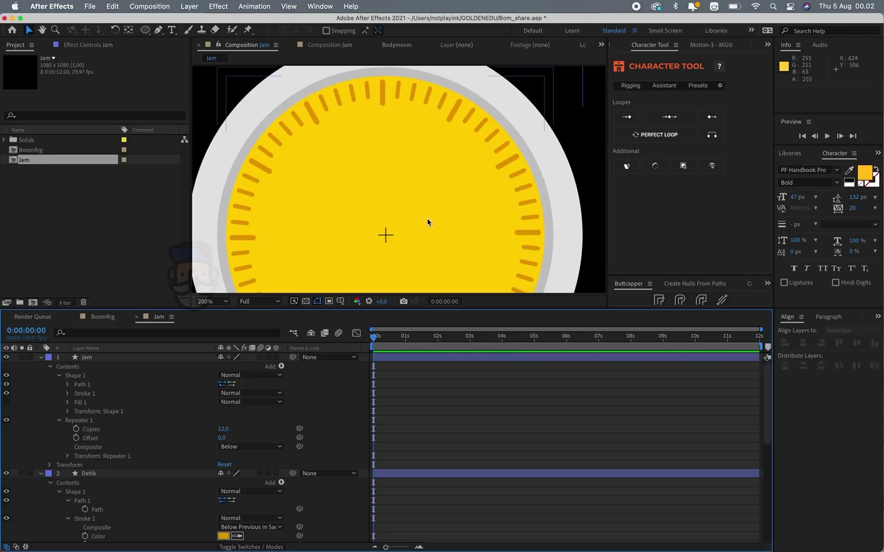
key(h)
key(comma)
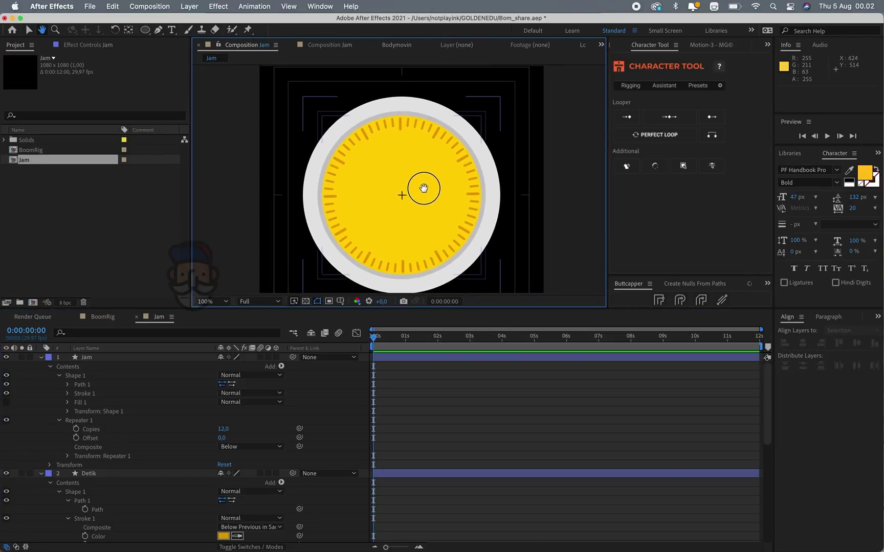
key(v)
key(comma)
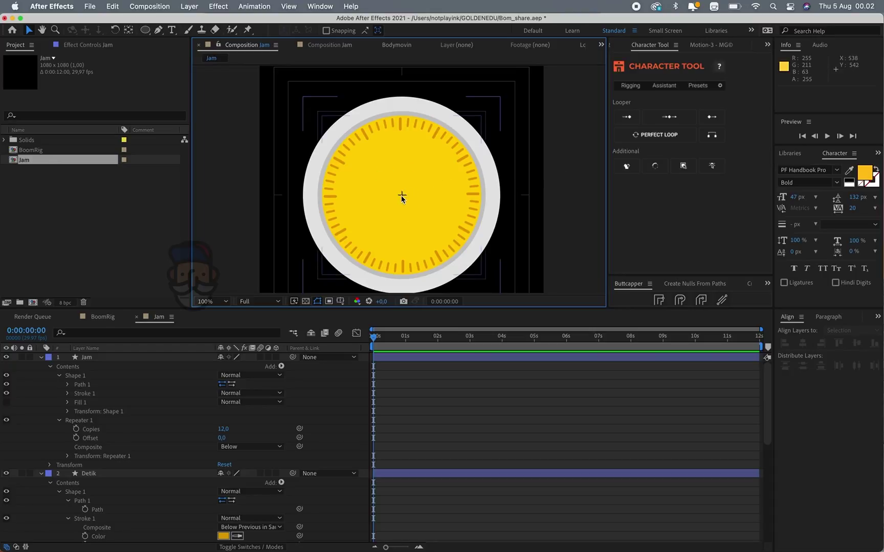
key(period)
scroll(404, 174, down, 2)
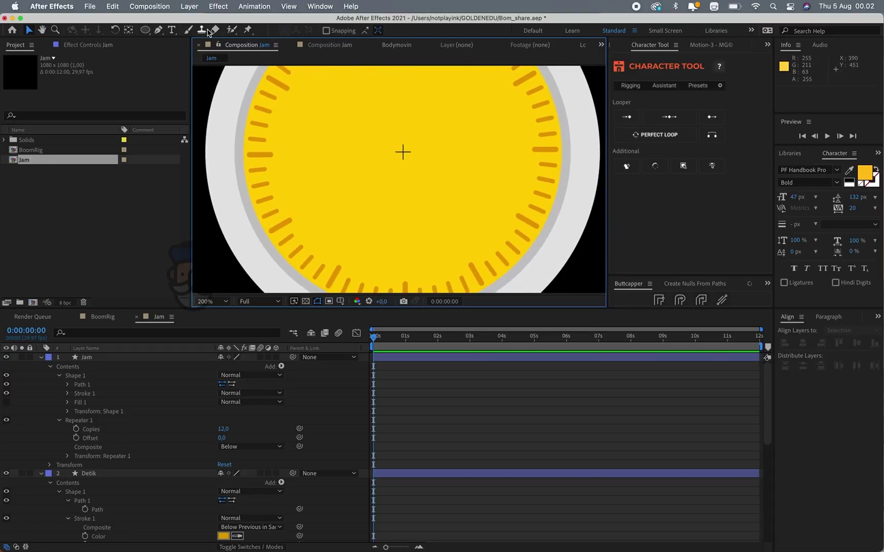
Type 'MDH' below the dial centre and colour it with the ticks' orange
click(174, 29)
click(403, 244)
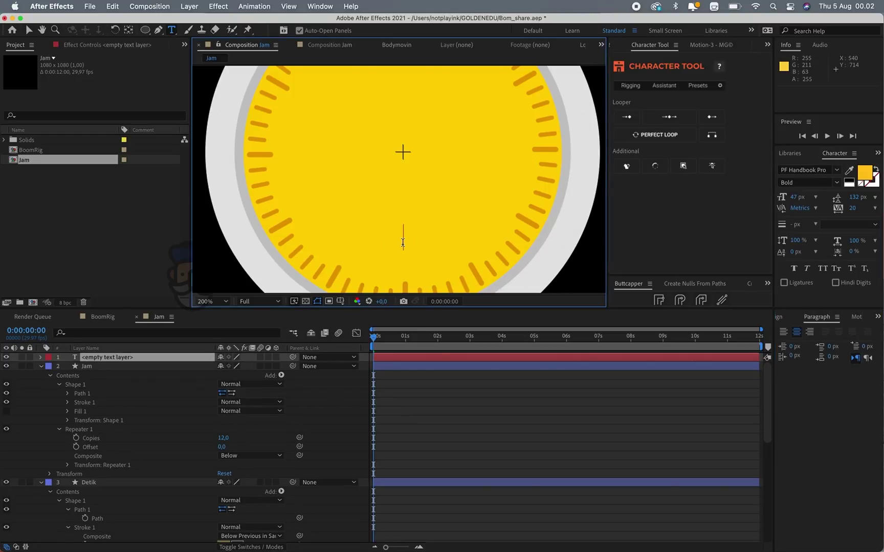
text(MDN)
text(H)
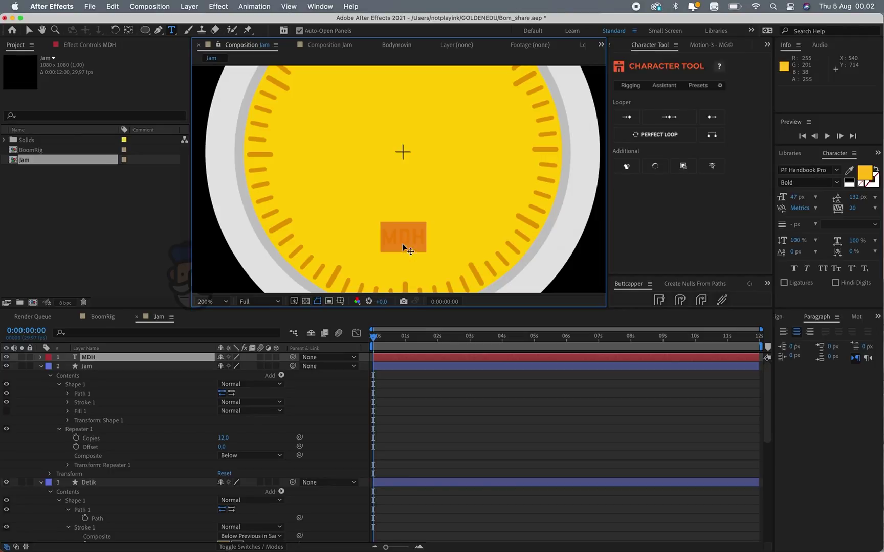
click(849, 170)
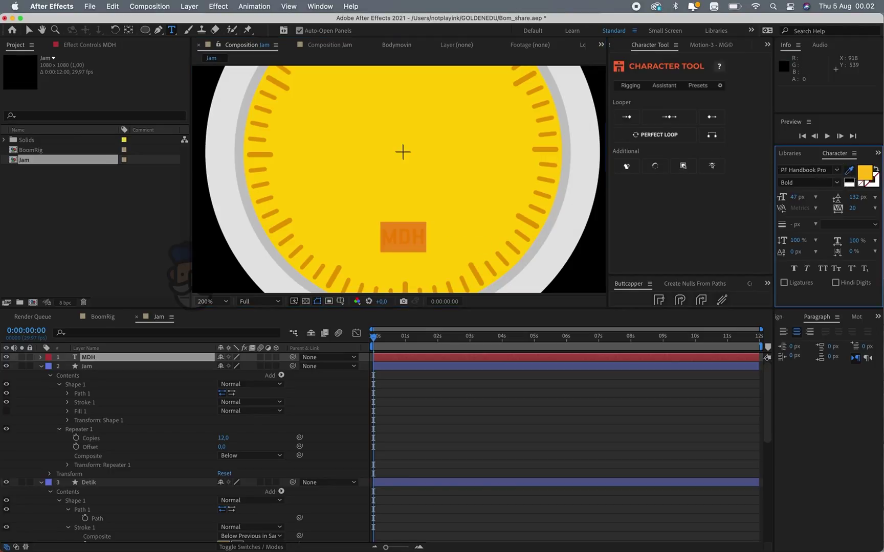
click(523, 214)
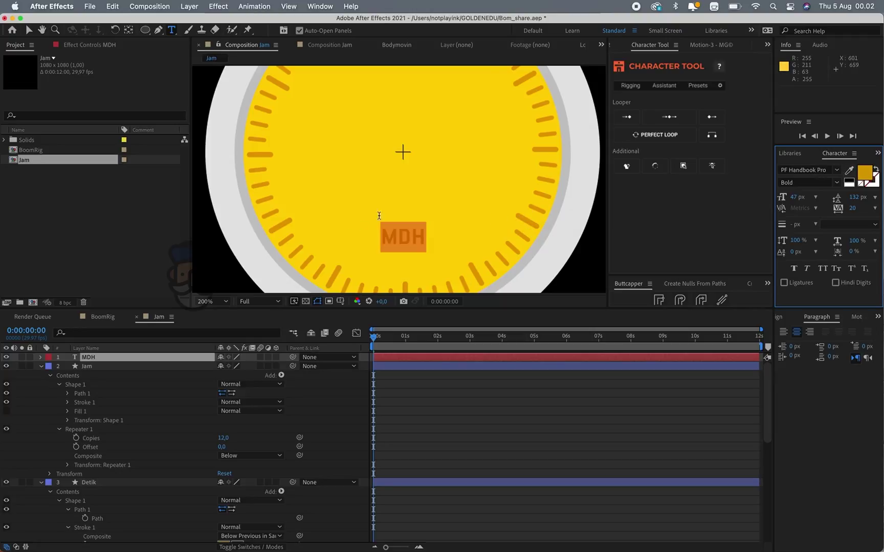
Convert the MDH text into the MDH Outlines shape layer and delete the original text layer
right_click(100, 359)
mouse_move(173, 459)
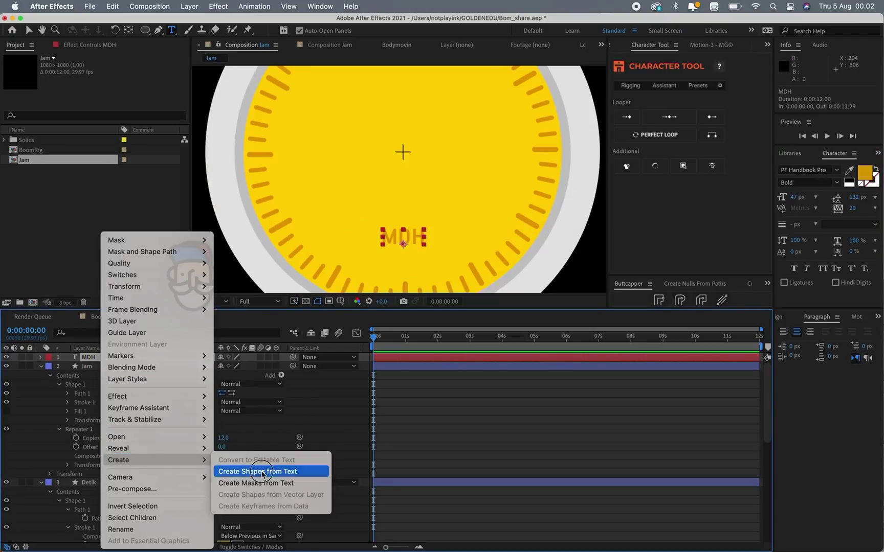
click(262, 473)
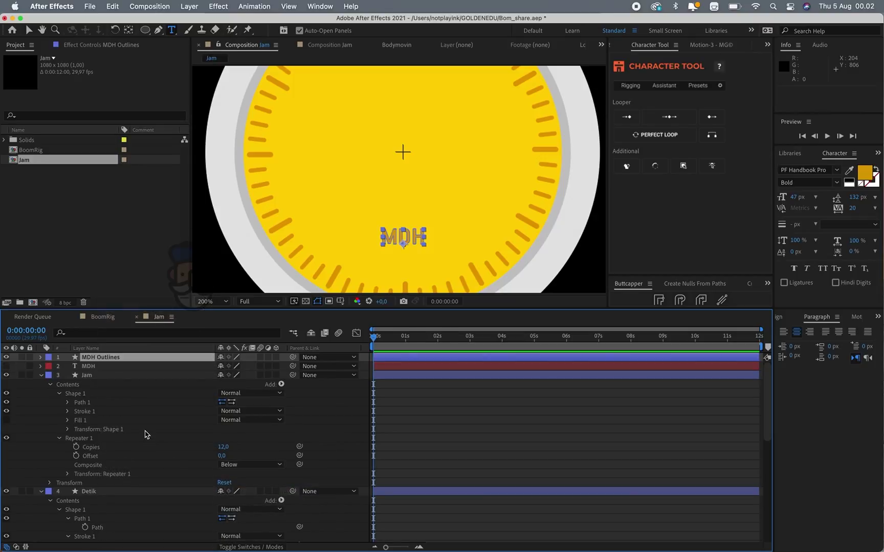
click(94, 366)
key(Delete)
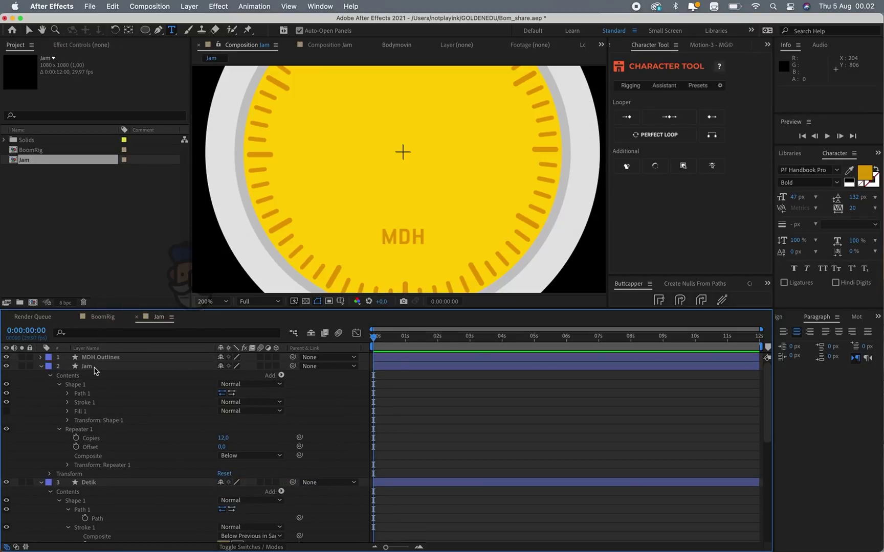
key(v)
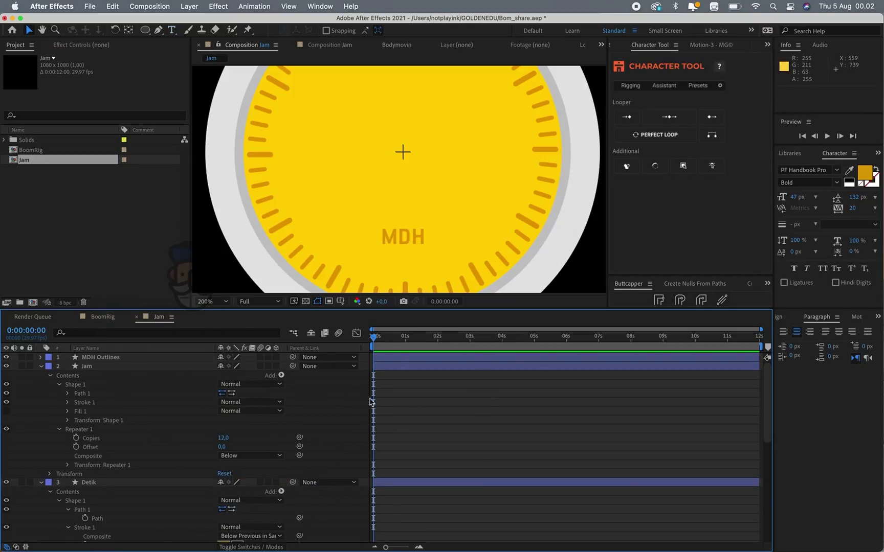
key(ctrl+a)
Add a composition-sized rectangle shape layer at 50% zoom
key(u)
click(413, 401)
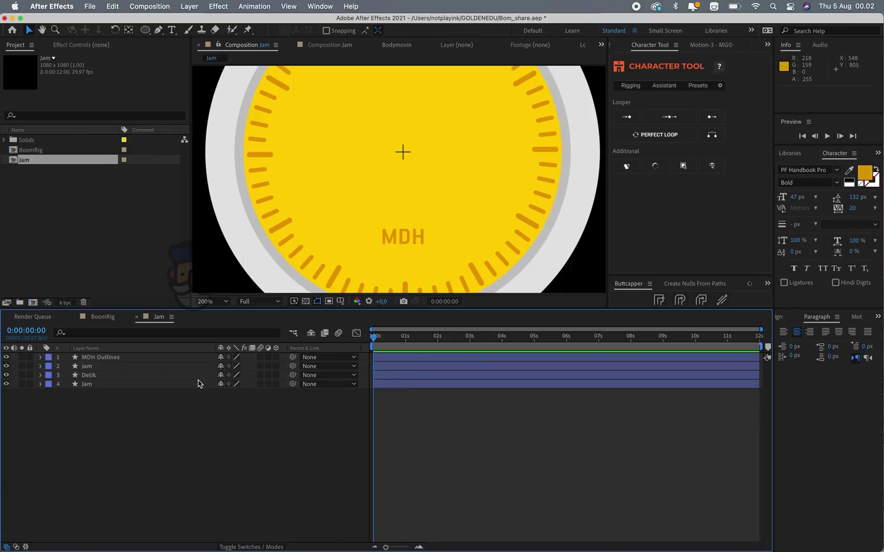
key(comma)
key(comma)
key(comma)
drag(145, 30, 189, 35)
click(188, 33)
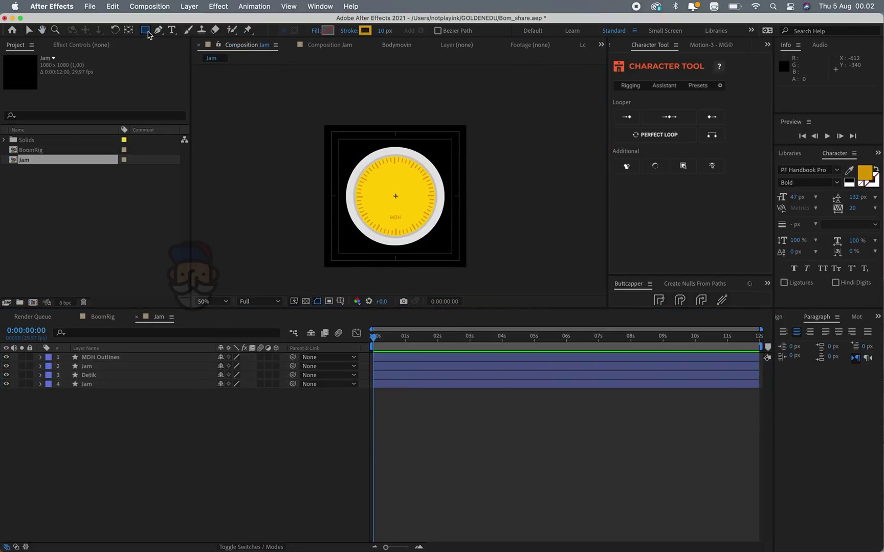
double_click(145, 32)
key(v)
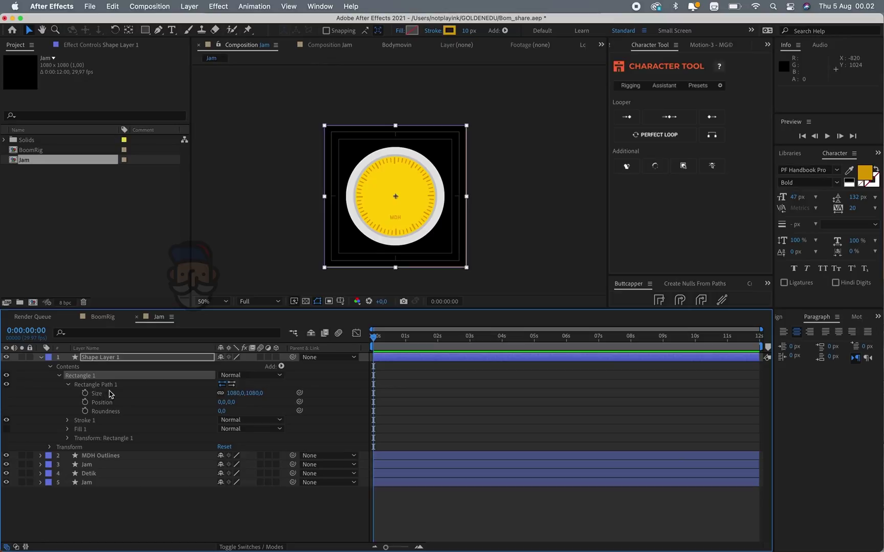
Resize the rectangle to 436 × 1042 with roundness 117
click(220, 392)
drag(234, 392, 19, 444)
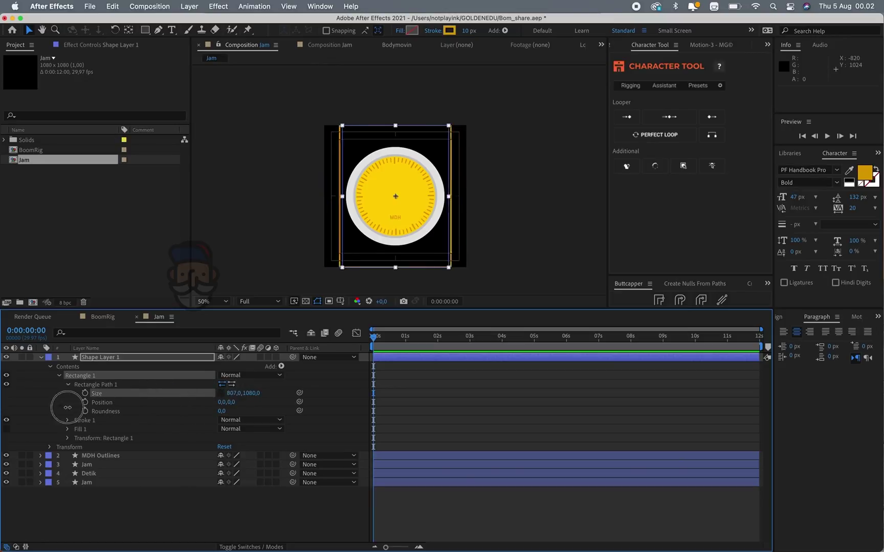
mouse_move(233, 396)
mouse_down()
mouse_move(210, 398)
mouse_move(288, 409)
mouse_move(240, 393)
mouse_up()
scroll(400, 154, up, 2)
mouse_move(505, 210)
mouse_down()
mouse_move(519, 118)
mouse_move(515, 193)
mouse_up()
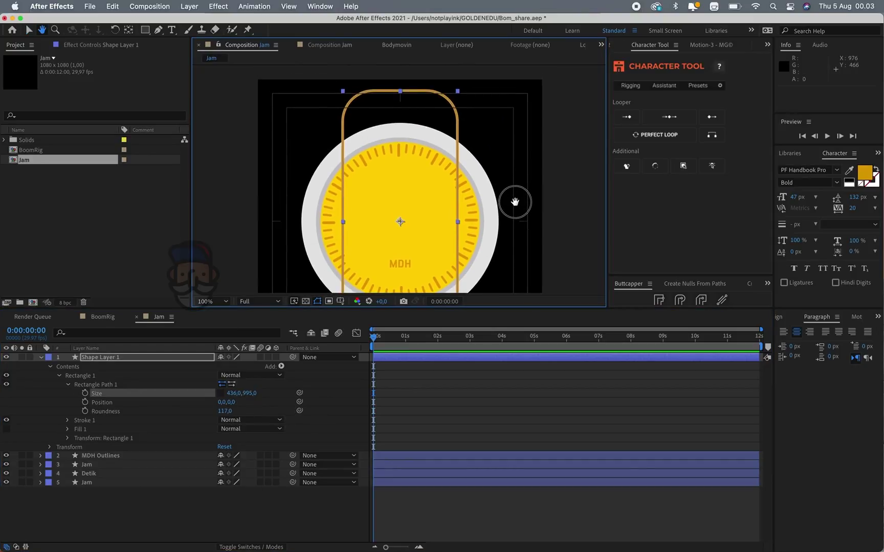
drag(253, 398, 289, 395)
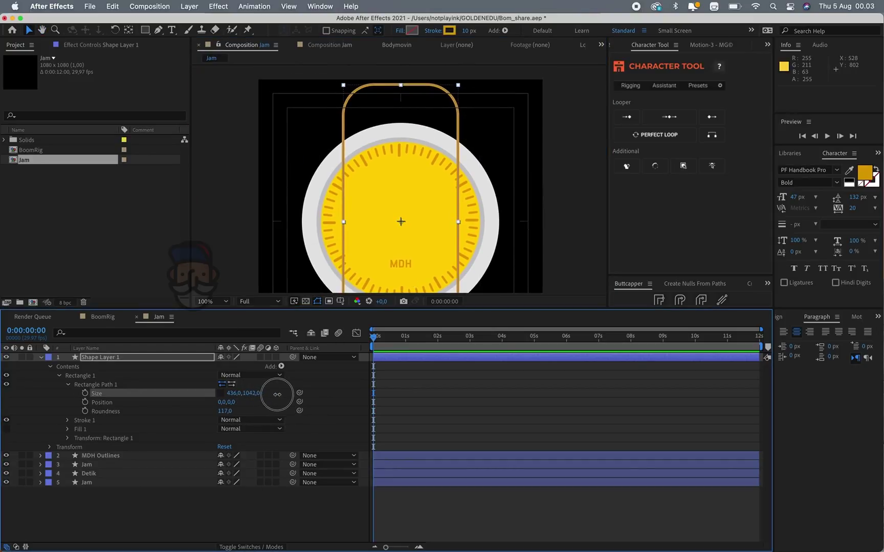
Give the rectangle a dark brown fill and no stroke
click(412, 30)
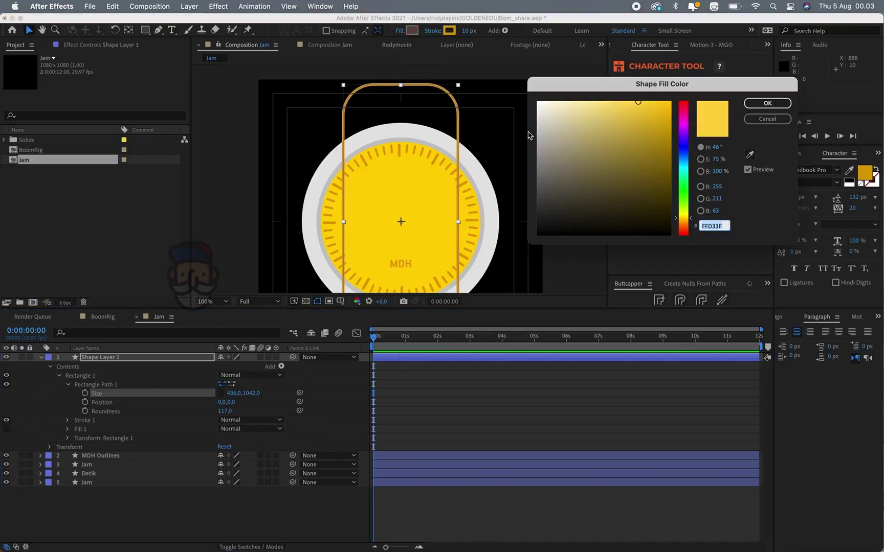
mouse_move(683, 218)
mouse_down()
mouse_move(665, 194)
mouse_move(611, 175)
mouse_up()
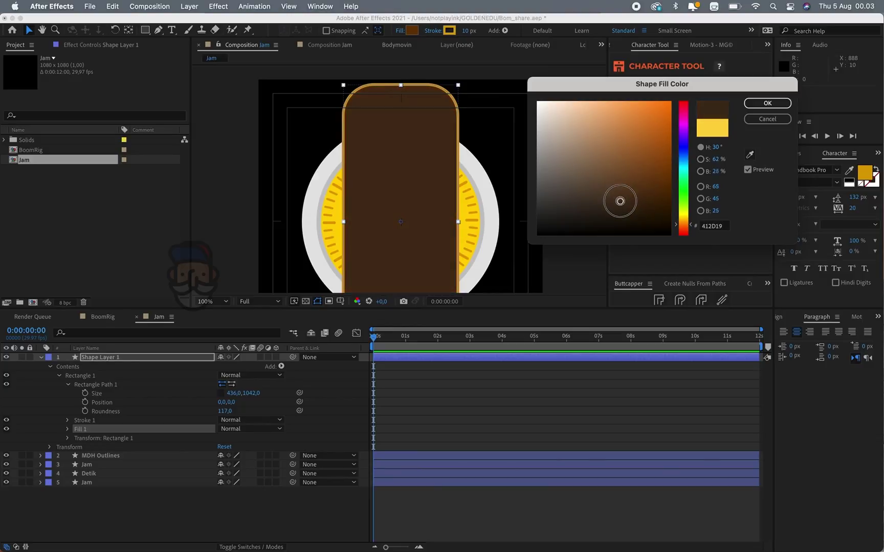
click(767, 103)
click(428, 32)
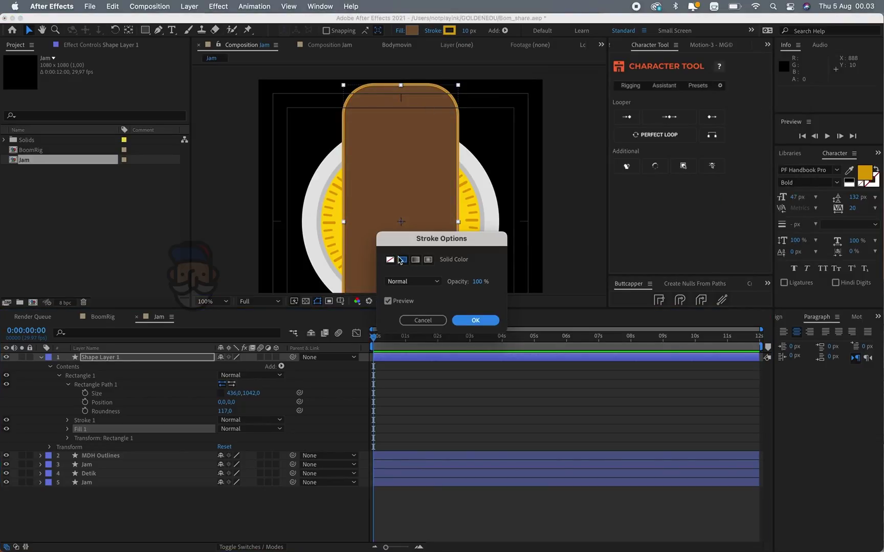
click(389, 259)
click(474, 319)
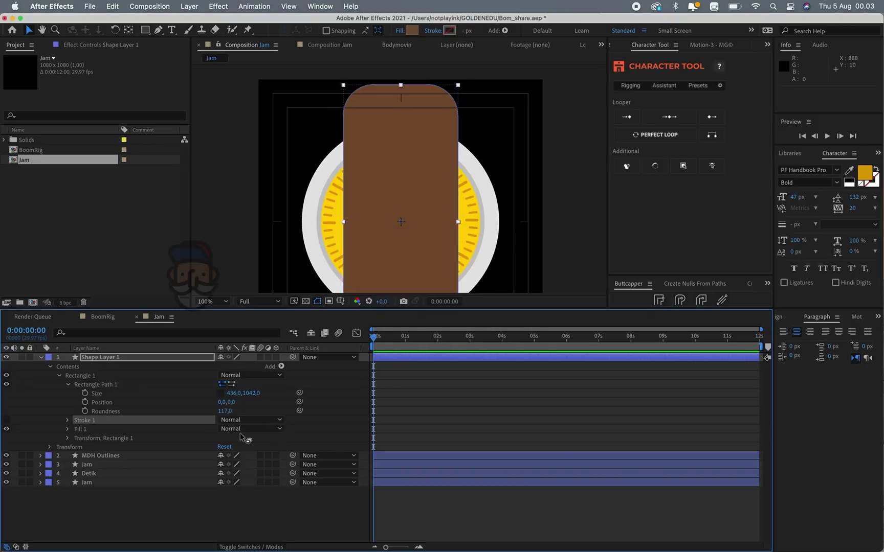
Rename the rectangle layer to Strap
click(82, 357)
key(Return)
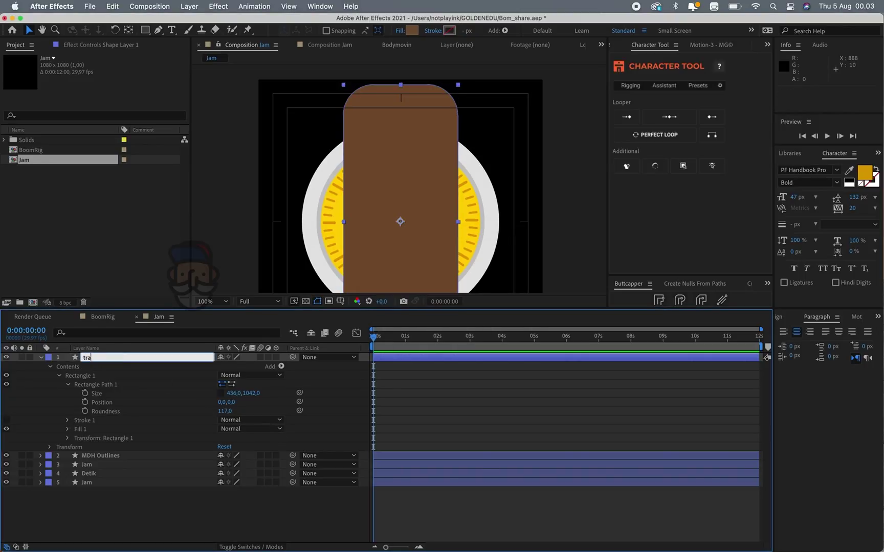
text(p)
key(Return)
key(Return)
key(Return)
Move the Strap layer to the bottom of the layer stack, behind the watch face
drag(137, 358, 130, 490)
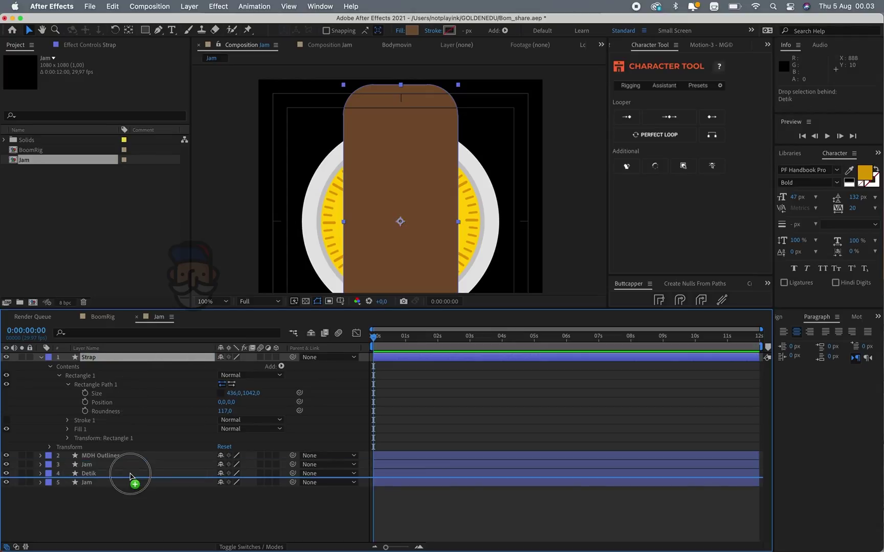
click(128, 514)
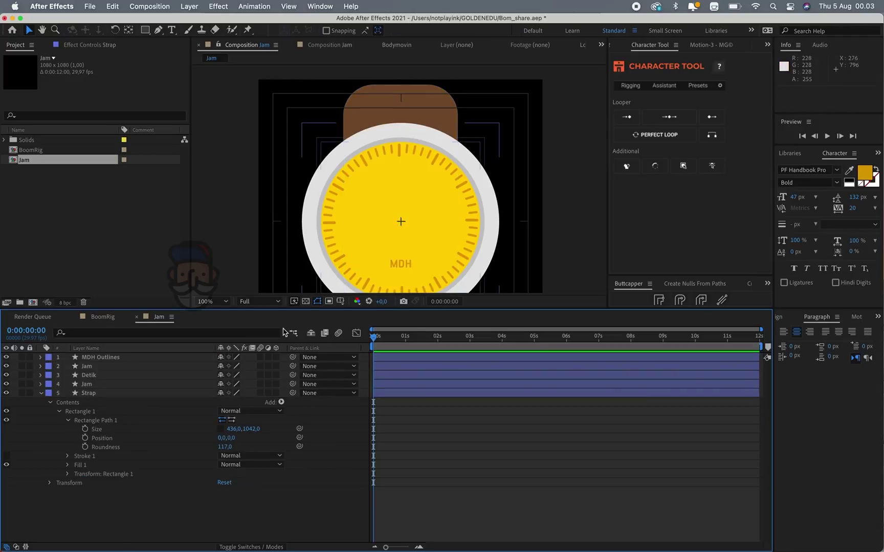
scroll(445, 177, up, 2)
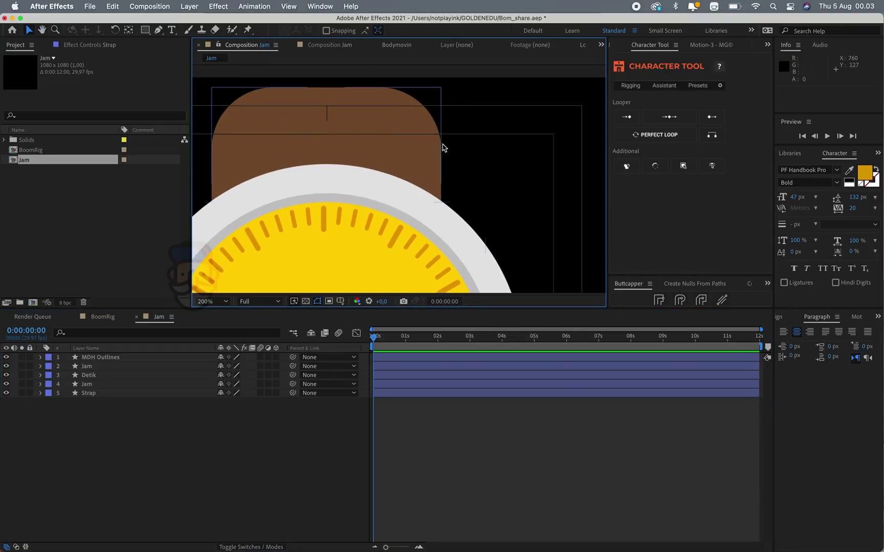
Draw a grey curved lug at the rim's upper right and move it to the bottom layer
click(160, 30)
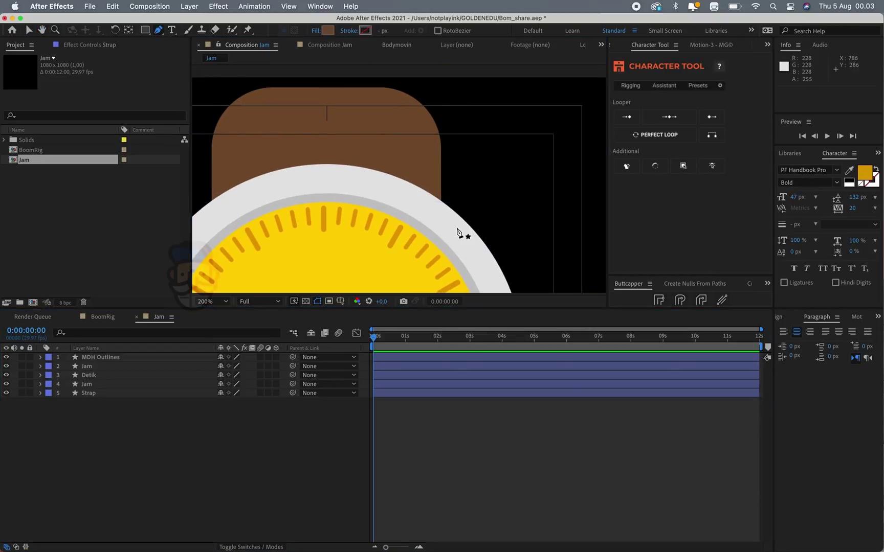
click(431, 208)
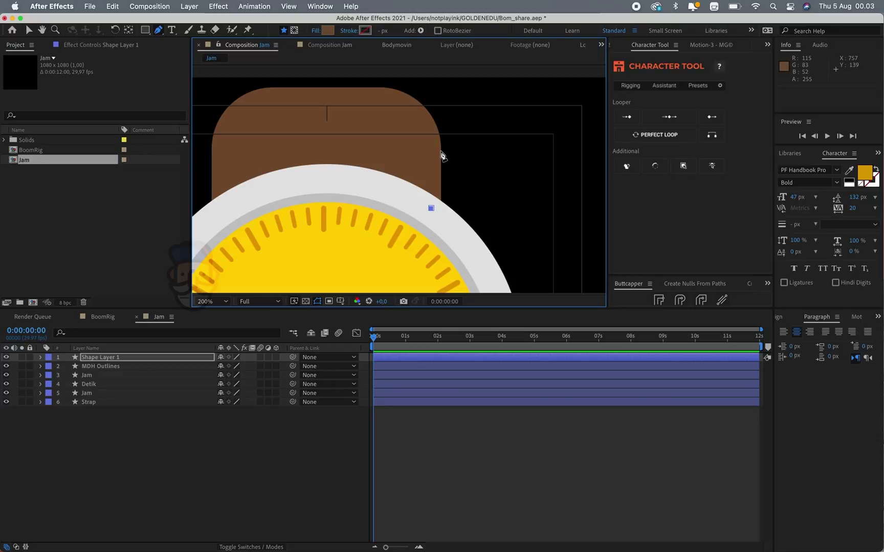
drag(440, 151, 447, 149)
drag(471, 235, 469, 248)
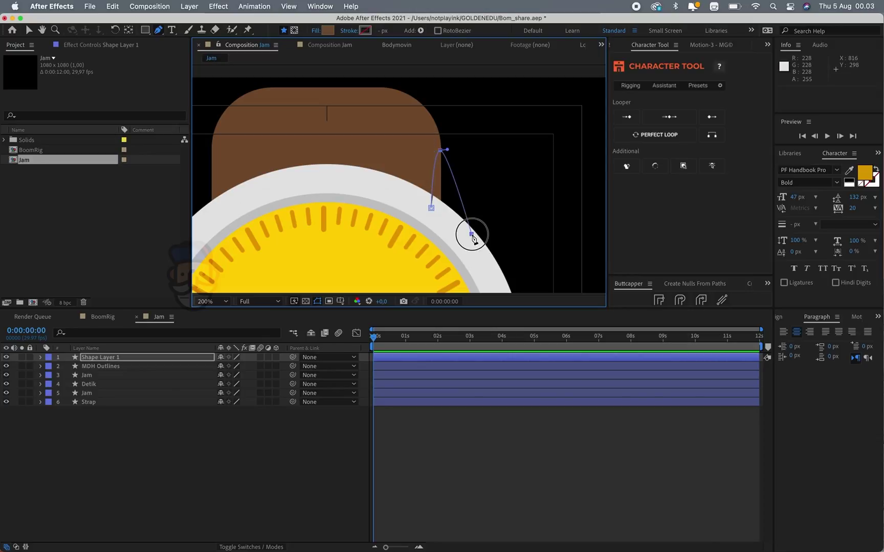
key(v)
scroll(440, 202, right, 2)
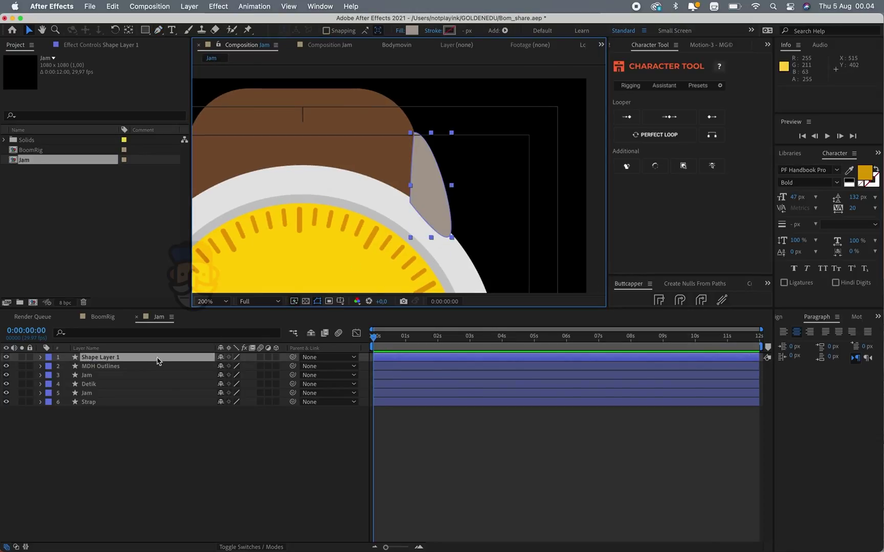
drag(109, 357, 113, 407)
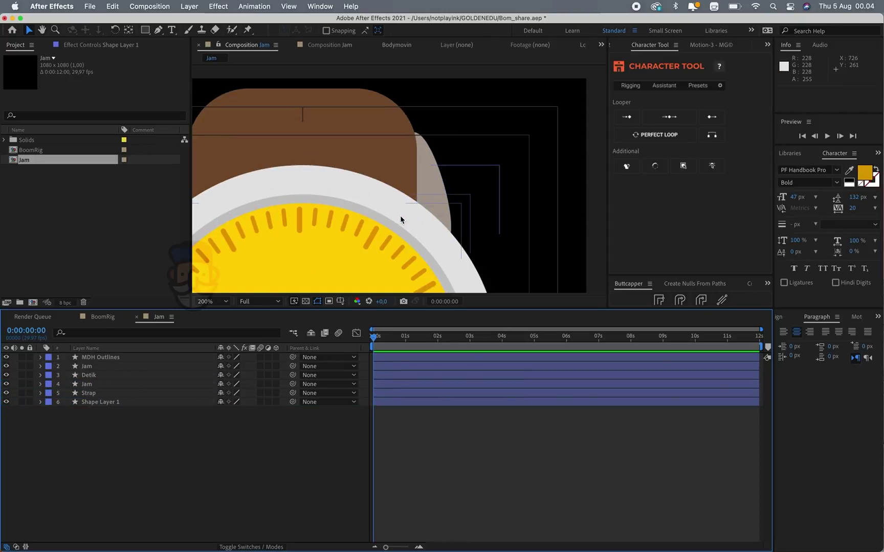
Add a repeater to the lug with 2 copies and scale -100,100
click(441, 190)
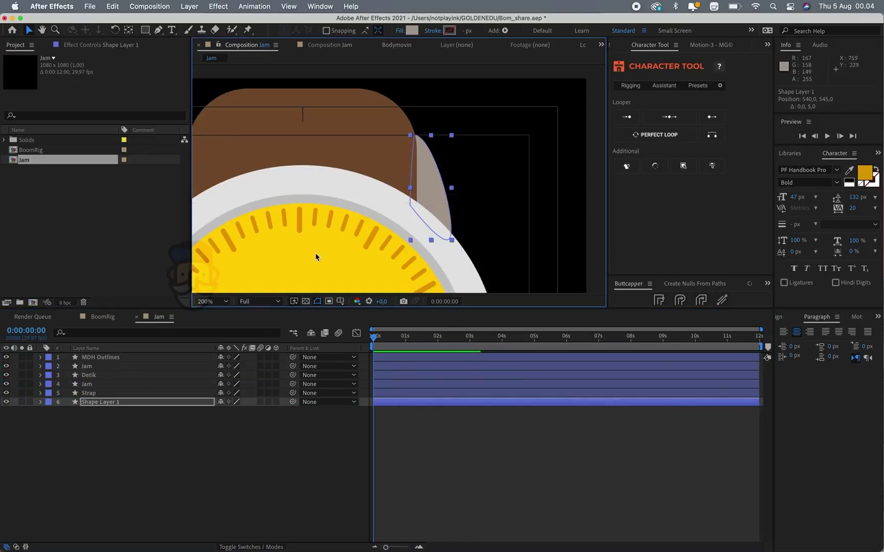
click(40, 402)
click(49, 412)
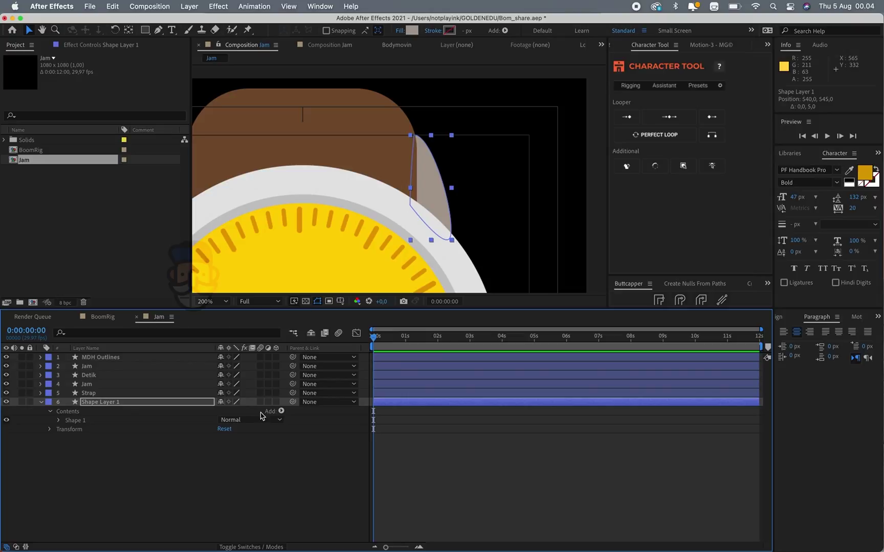
click(280, 411)
click(300, 471)
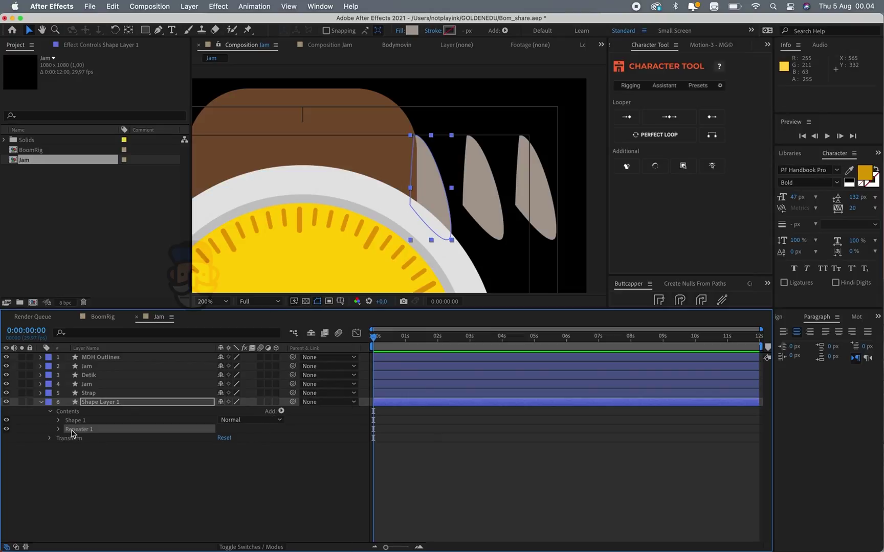
click(58, 429)
key(Return)
click(67, 465)
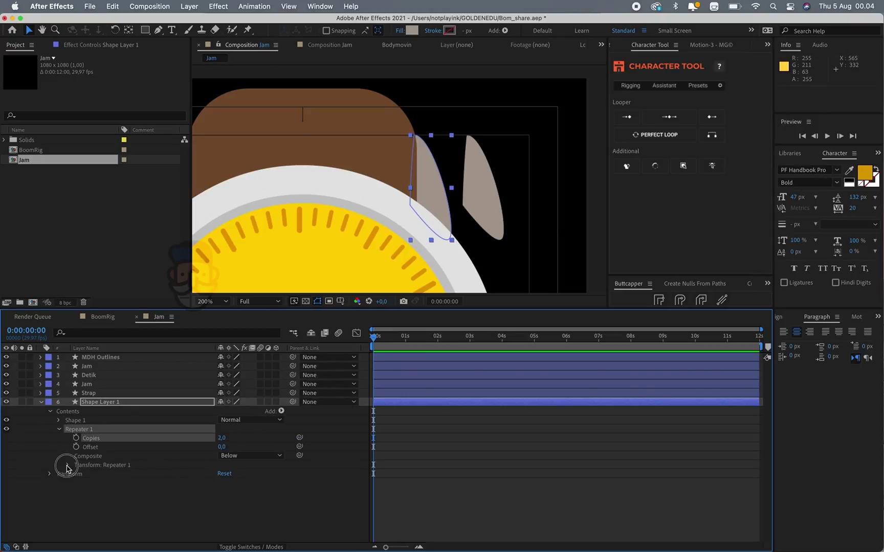
click(253, 492)
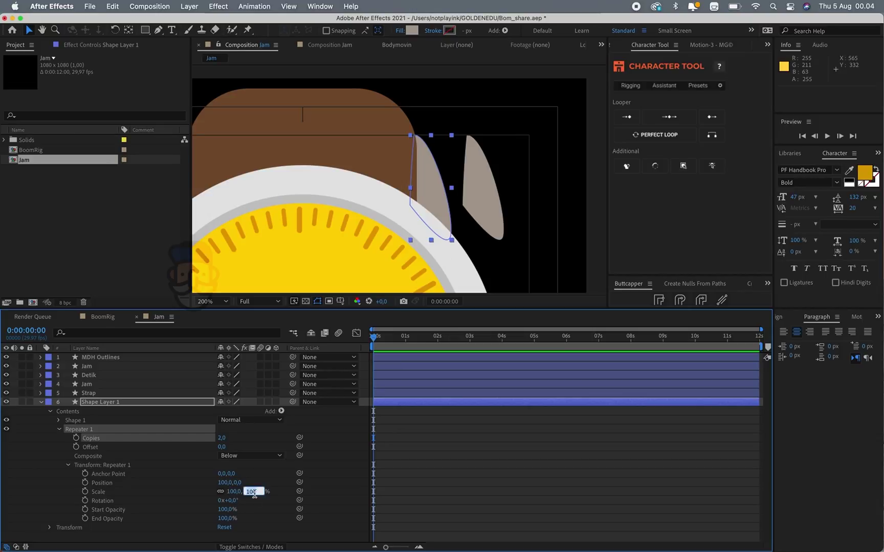
click(234, 491)
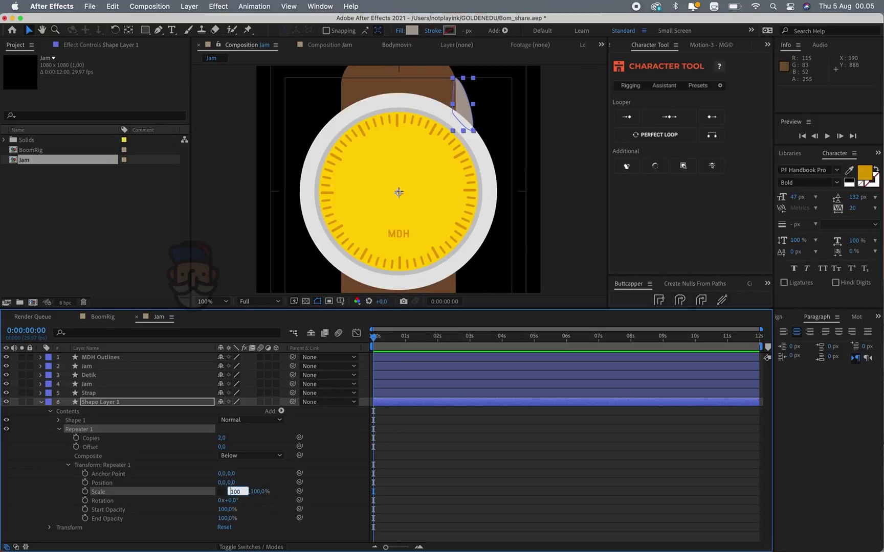
key(Return)
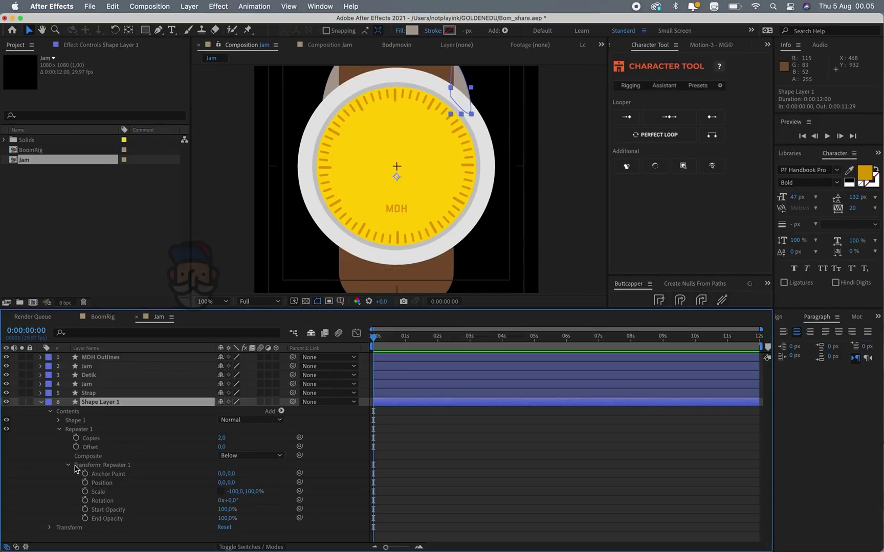
click(67, 464)
Duplicate it as Repeater 2 with scale -100,-100 and position 0,-68
click(72, 430)
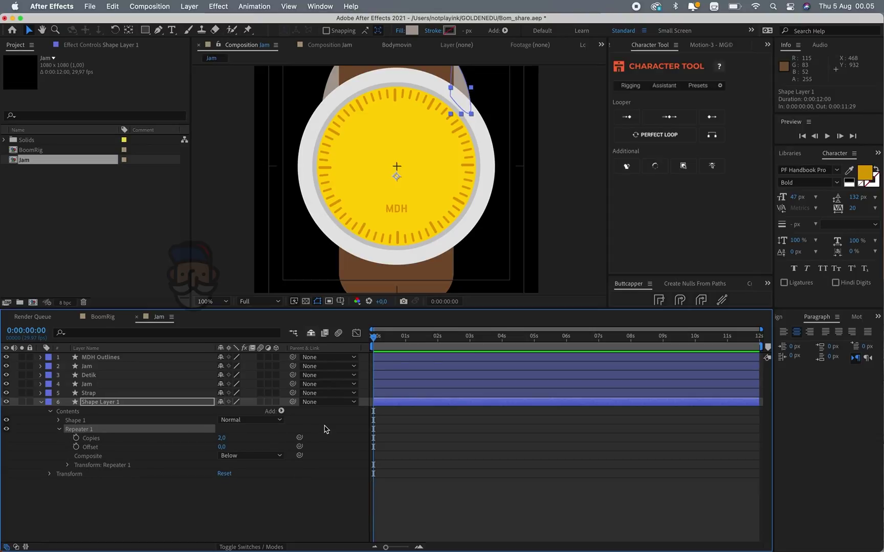
key(super+d)
click(59, 473)
click(68, 509)
scroll(82, 517, down, 1)
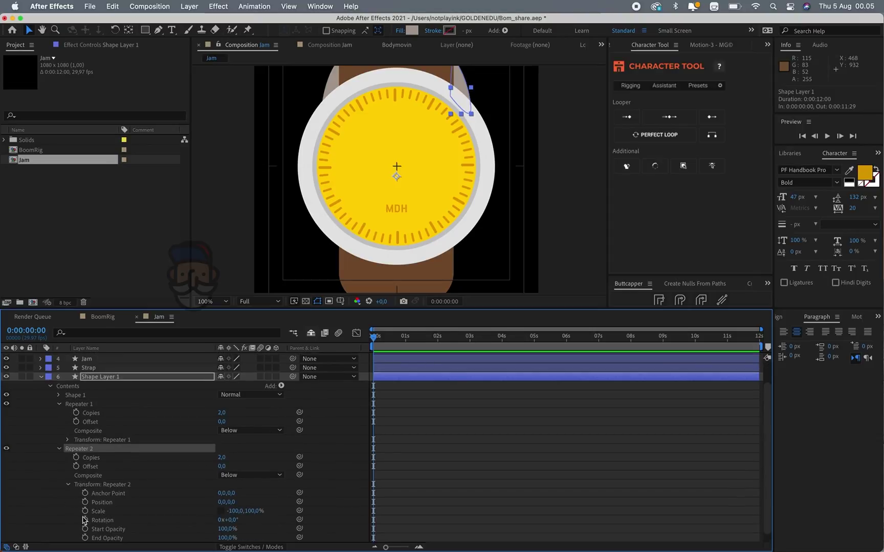
click(250, 513)
key(Return)
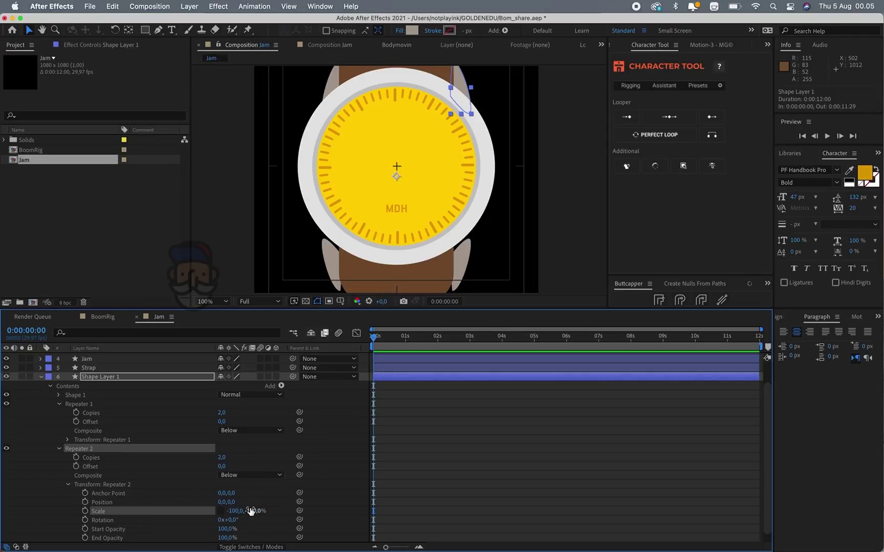
mouse_move(234, 502)
mouse_down()
mouse_move(203, 506)
mouse_move(223, 504)
mouse_up()
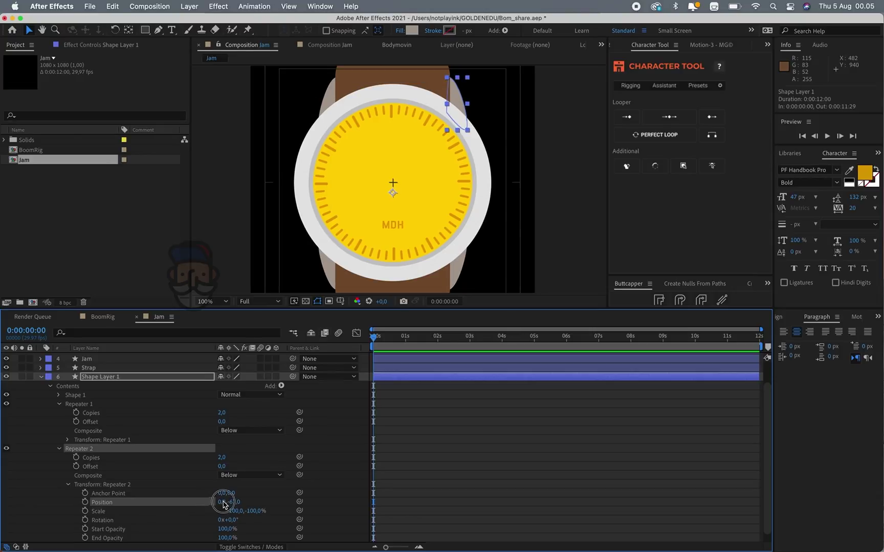
click(544, 205)
key(comma)
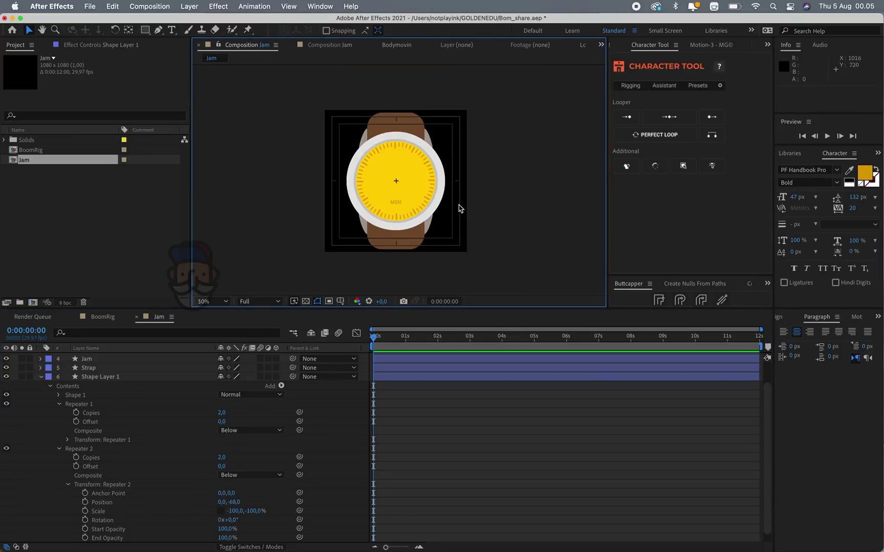
key(period)
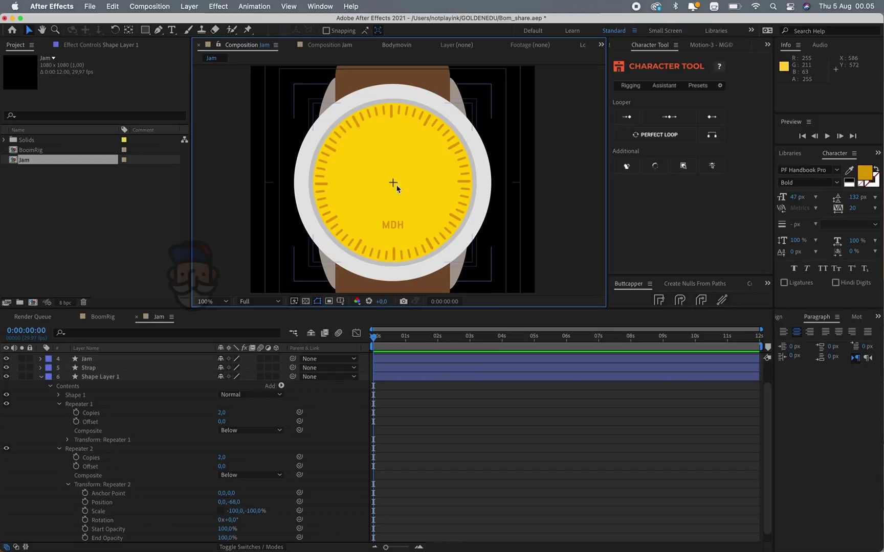
Add a composition-sized rectangle layer named Puteran
click(144, 31)
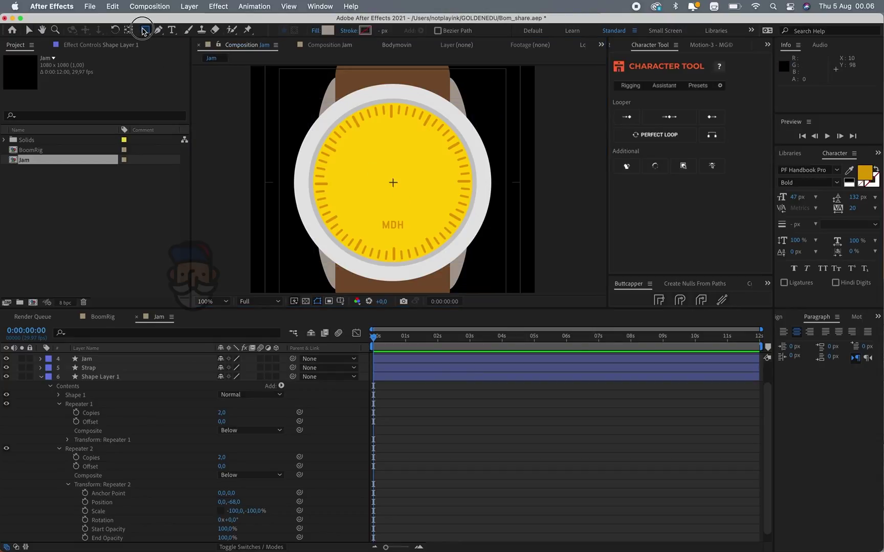
double_click(144, 31)
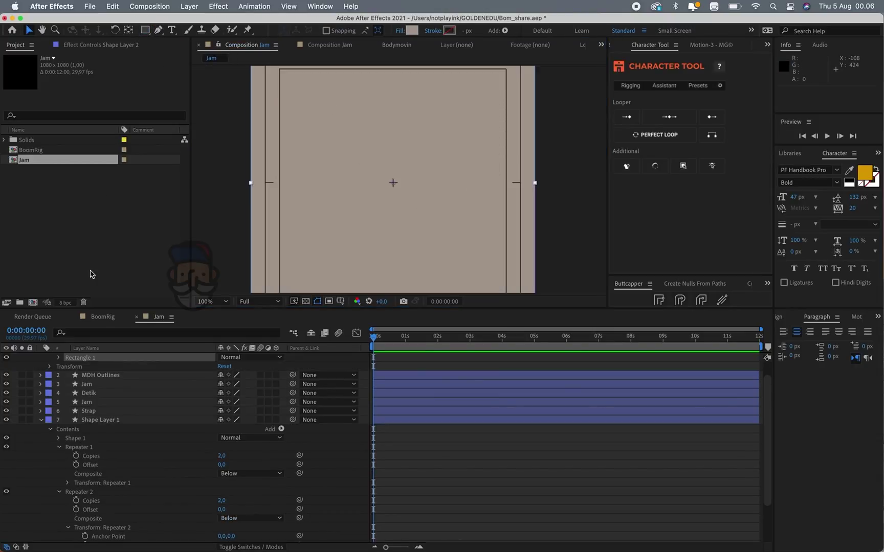
scroll(88, 392, up, 1)
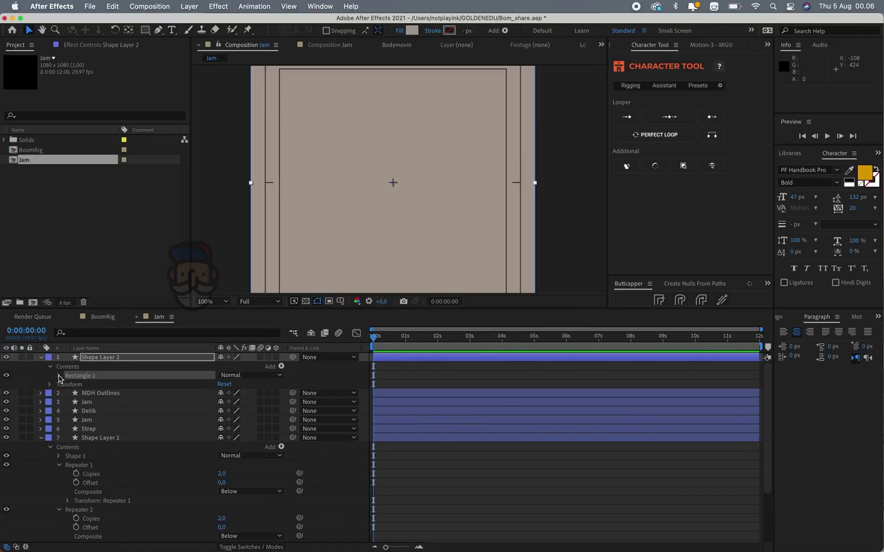
click(100, 358)
key(Return)
text(Pl)
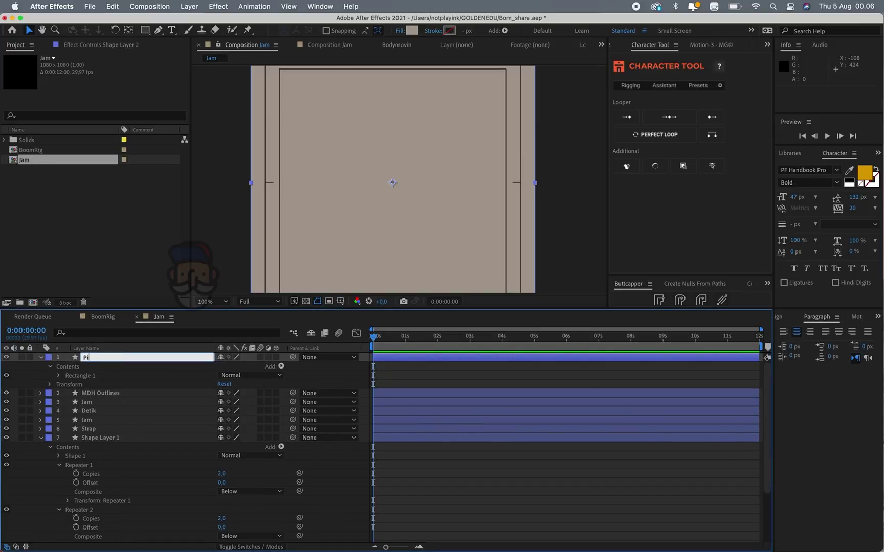
text(n)
key(Return)
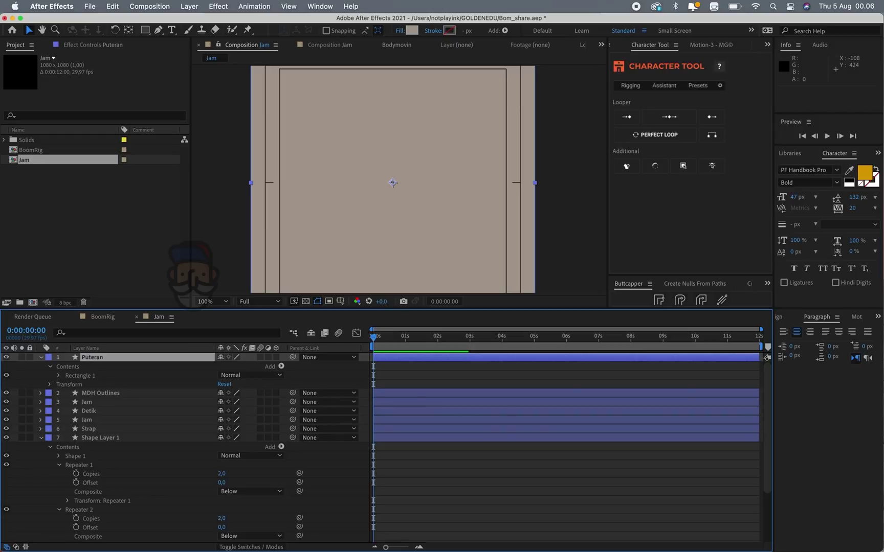
Size the rectangle to 120 × 134, roundness 35, and position it at 359,0
click(57, 376)
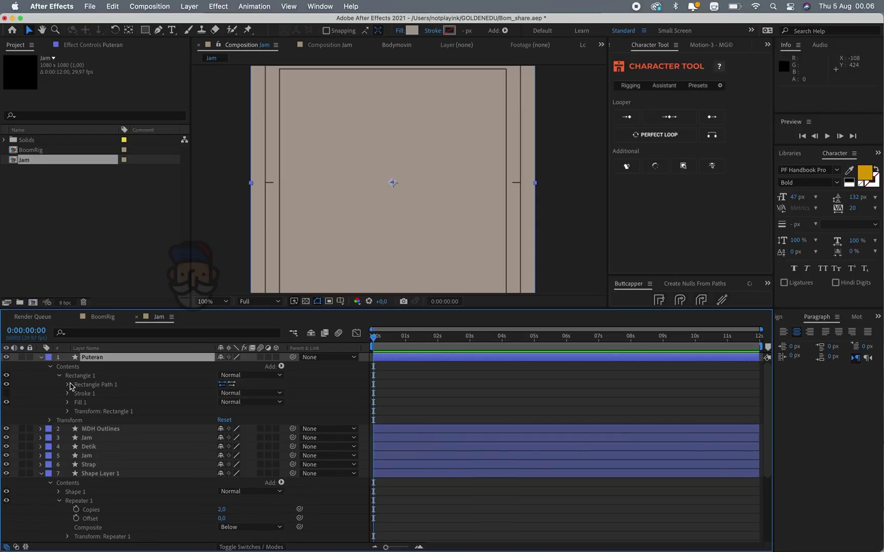
click(68, 385)
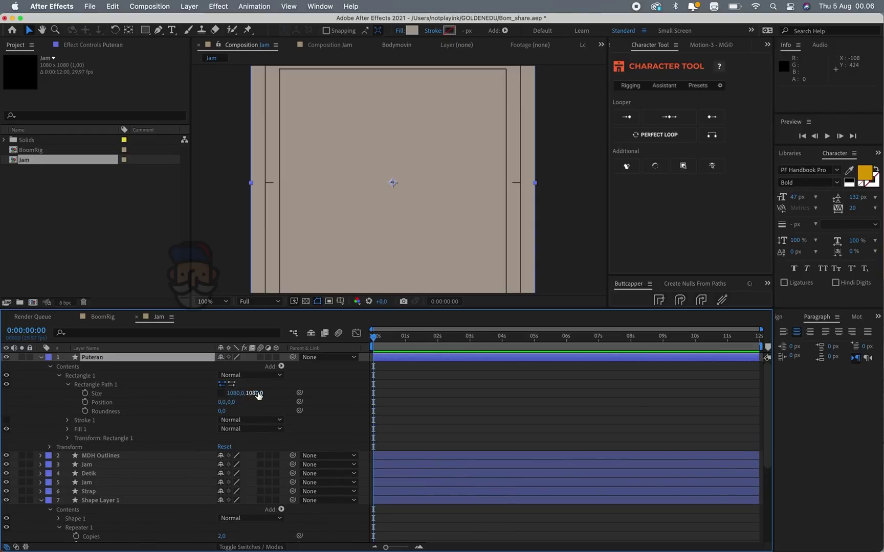
text(467)
key(Return)
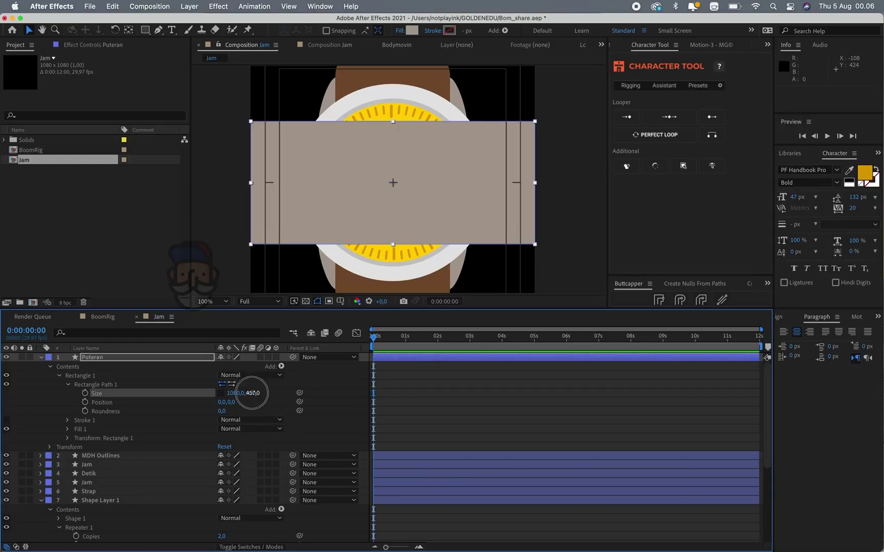
drag(240, 393, 118, 419)
mouse_move(233, 393)
mouse_down()
mouse_move(204, 394)
mouse_move(250, 413)
mouse_up()
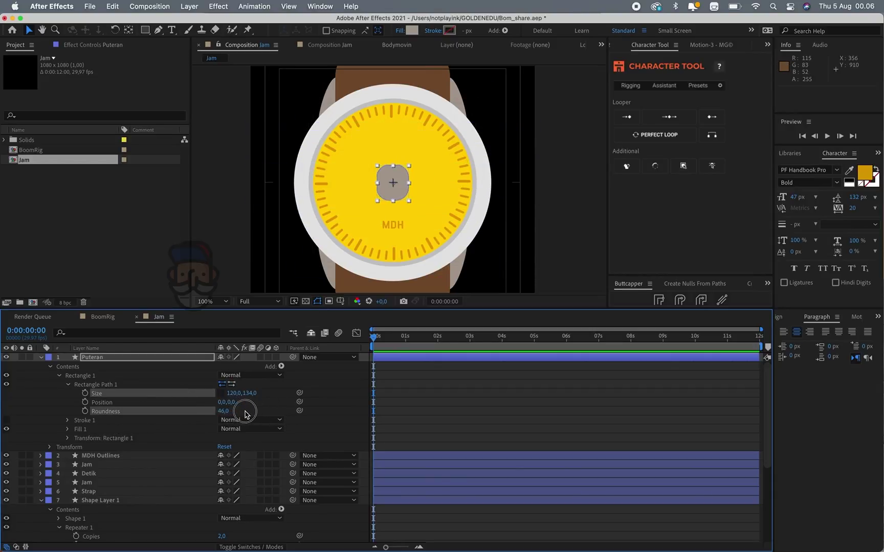
drag(402, 192, 484, 188)
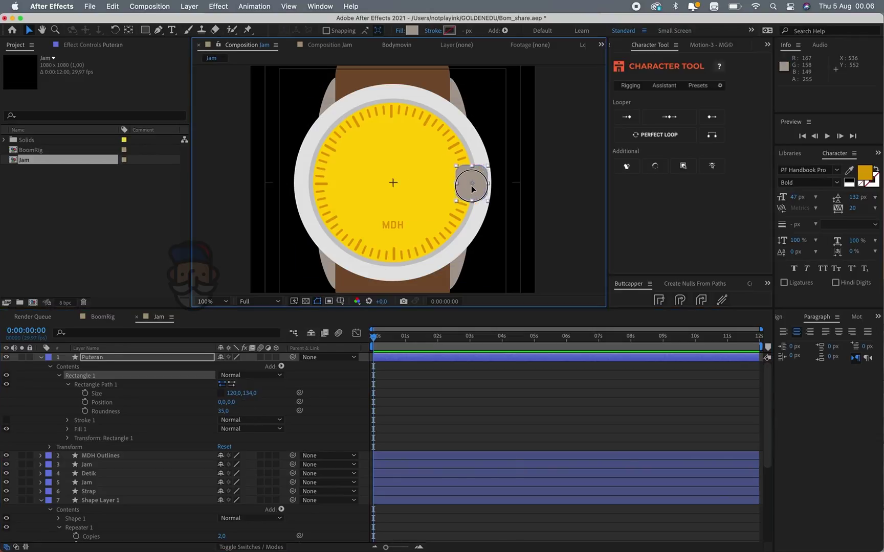
key(super+z)
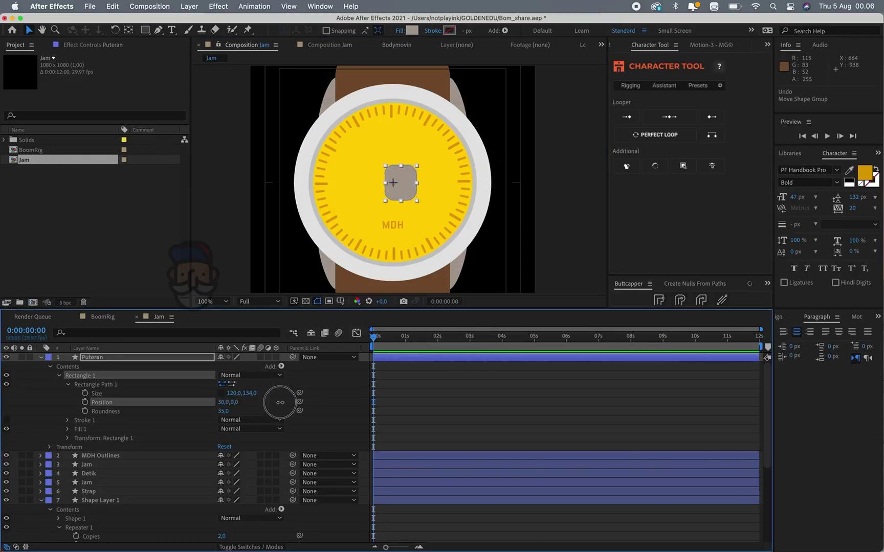
drag(225, 402, 404, 400)
scroll(505, 172, up, 4)
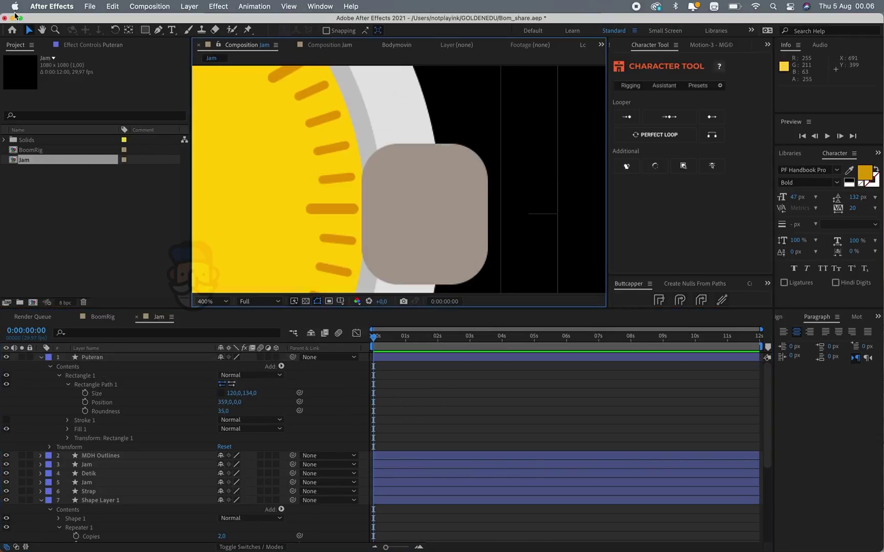
Draw a horizontal line across the crown with no fill and an 807366 stroke
click(158, 29)
click(379, 175)
click(465, 175)
click(316, 30)
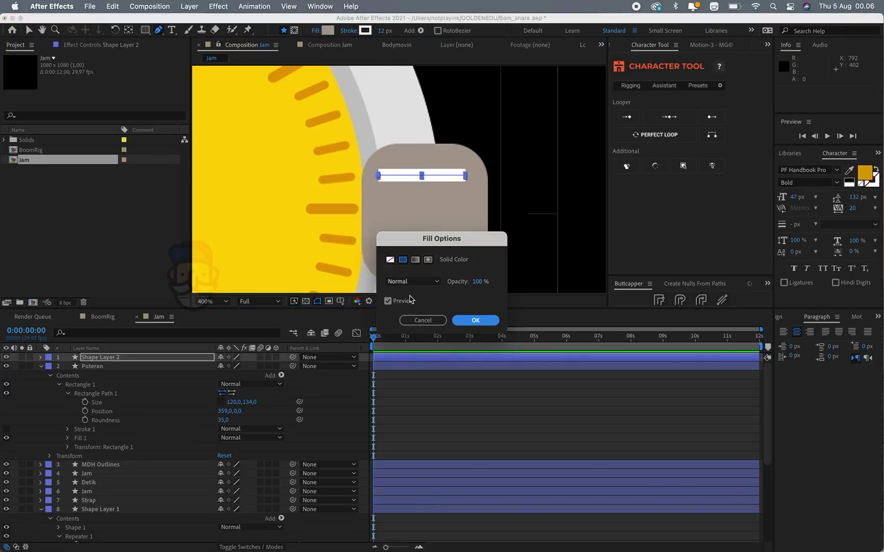
click(390, 259)
click(474, 318)
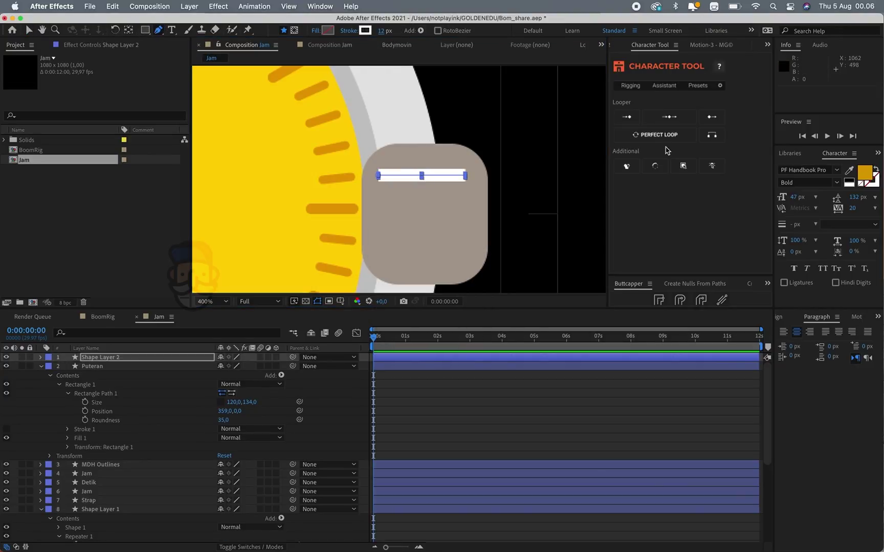
click(365, 30)
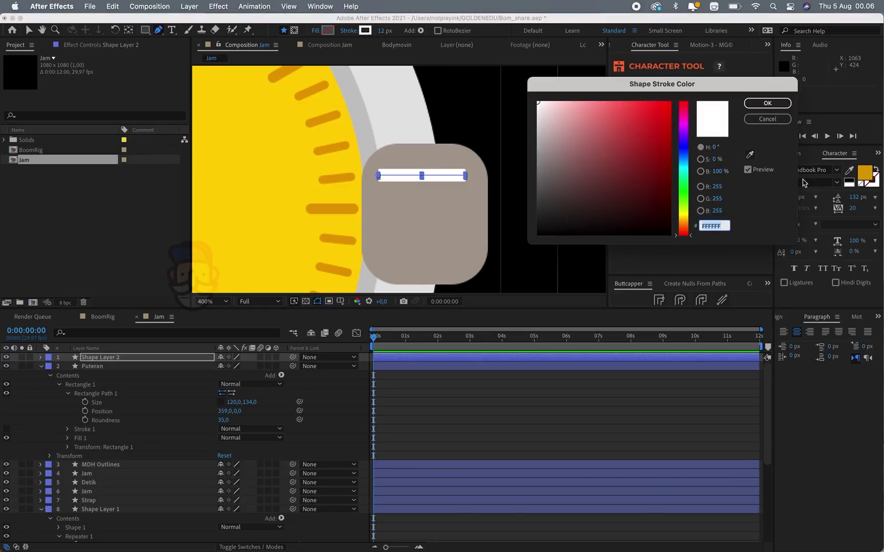
click(749, 157)
click(452, 193)
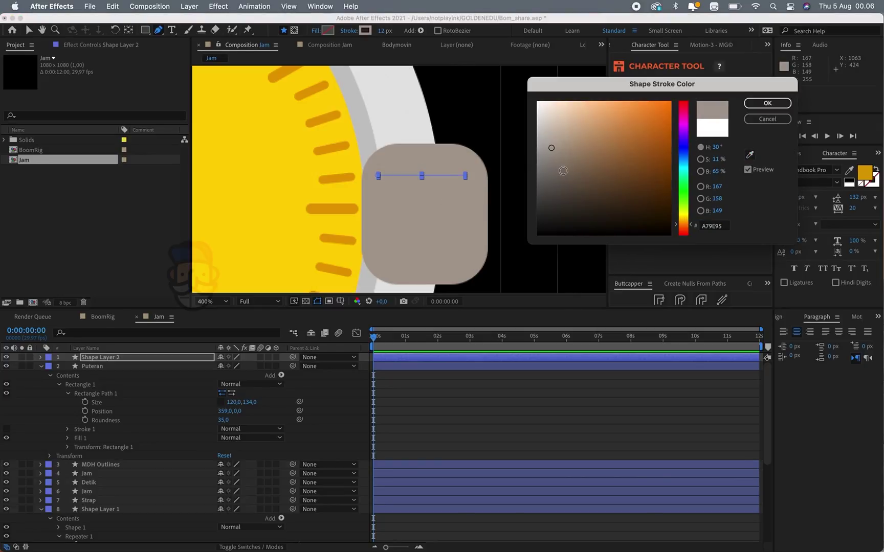
drag(563, 171, 565, 168)
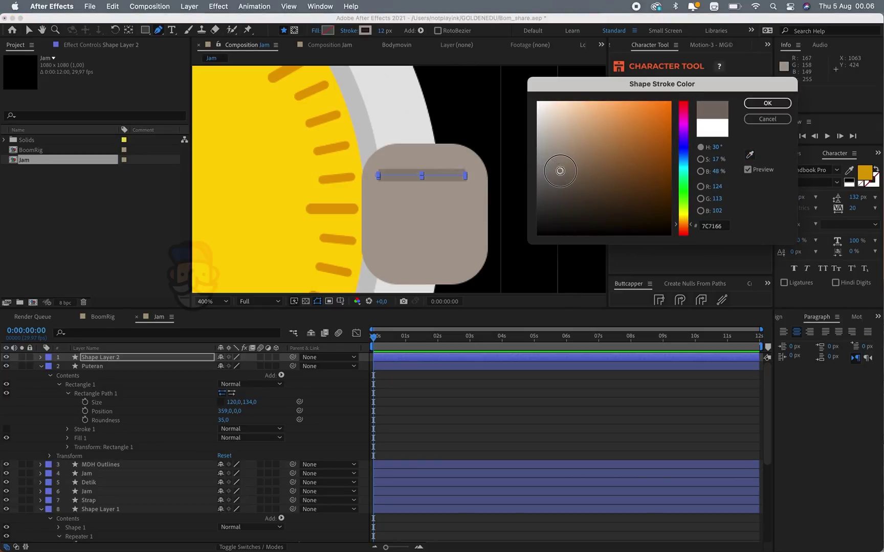
click(766, 103)
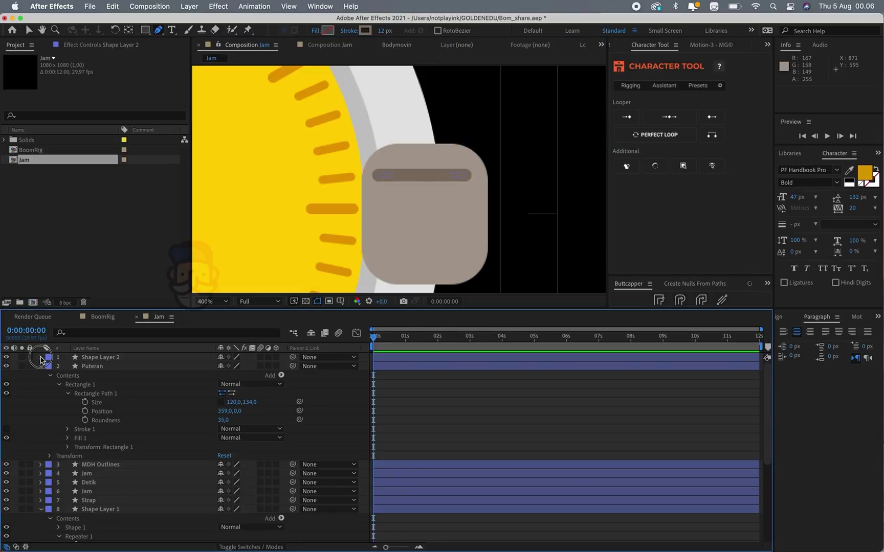
Add a repeater to the line with position 0,33 for three grooves
click(381, 174)
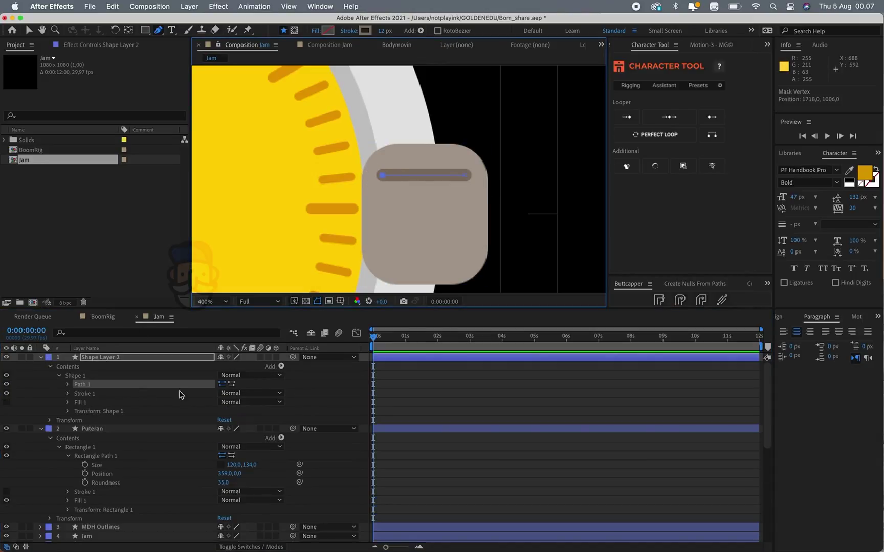
click(281, 366)
click(301, 469)
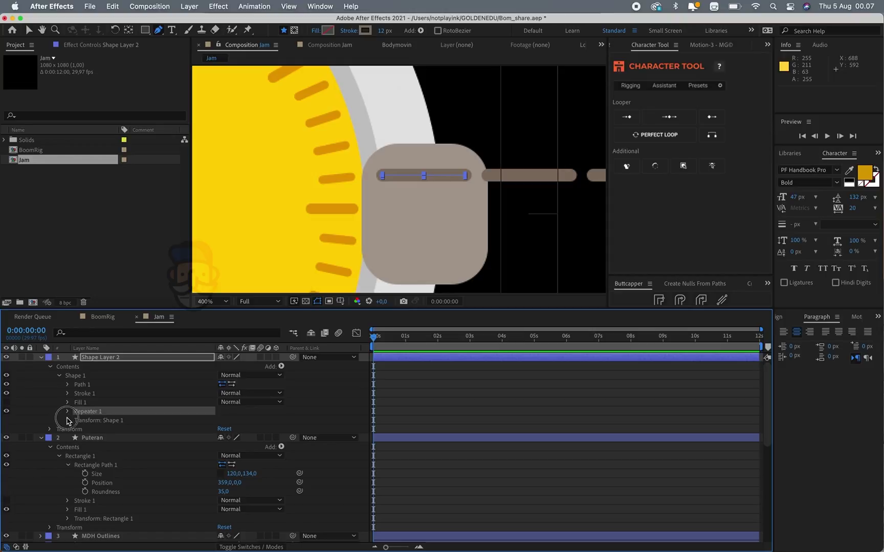
click(68, 420)
click(67, 411)
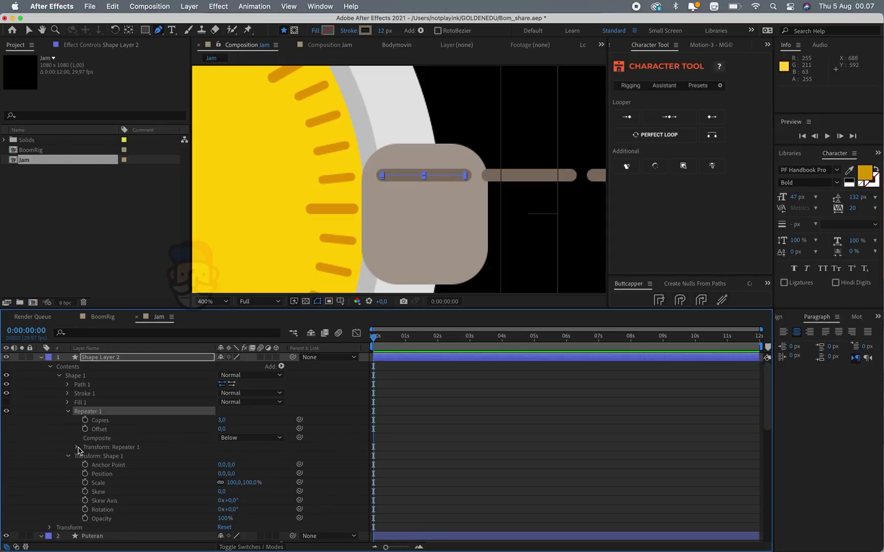
click(226, 465)
text(0)
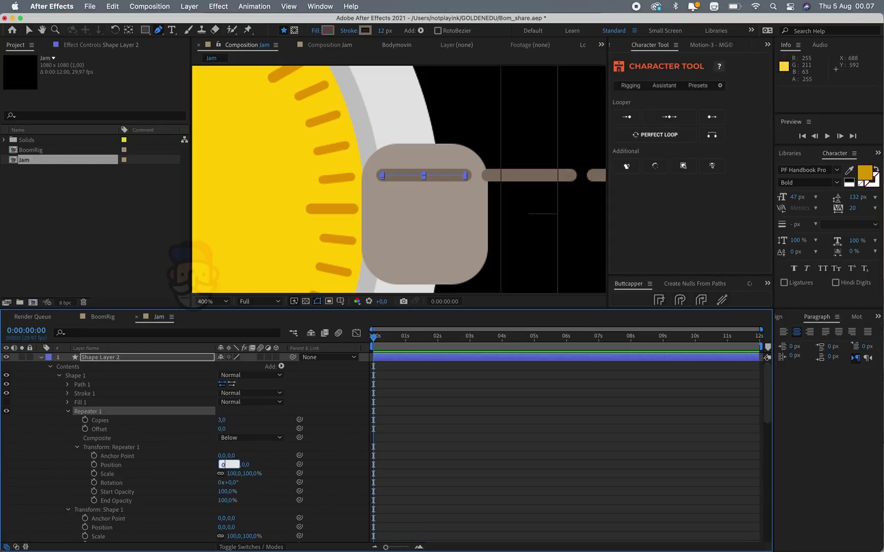
key(Return)
drag(245, 464, 251, 464)
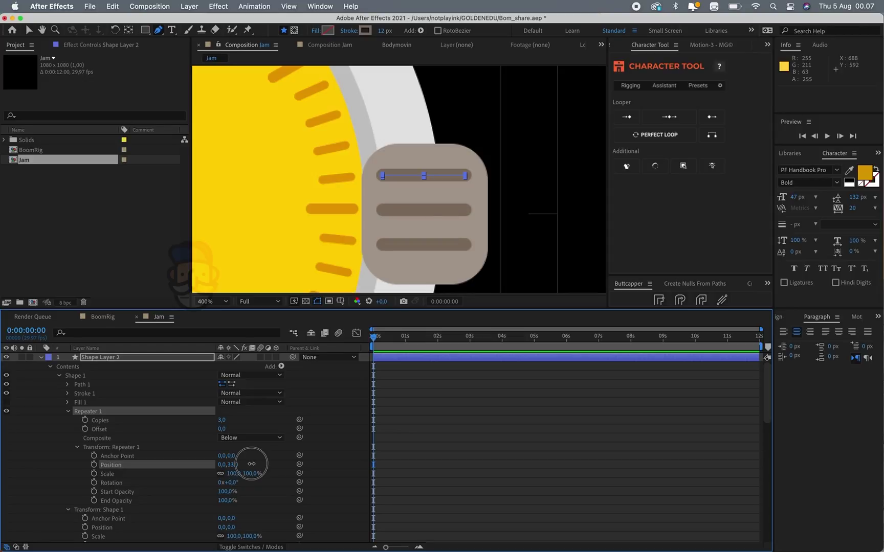
Merge Shape Layer 2 and Puteran into one crown layer with Motion Tools
key(v)
click(41, 357)
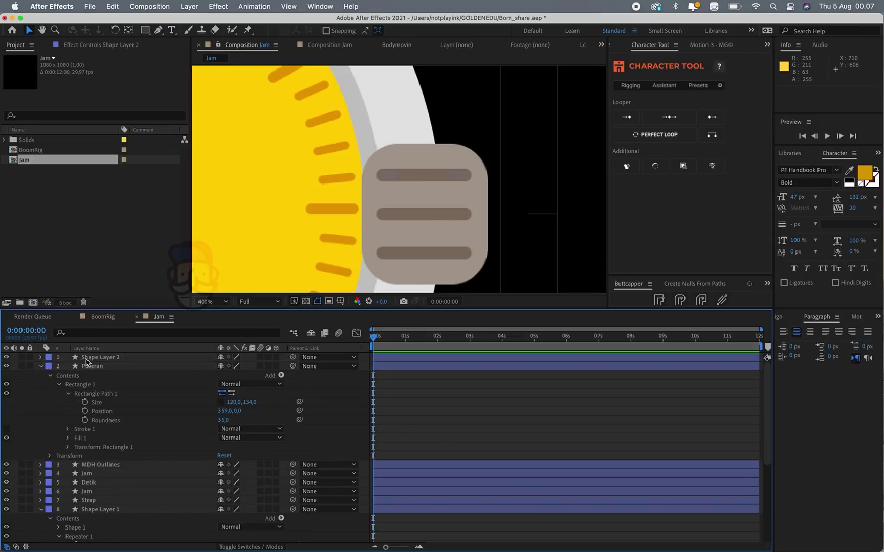
click(95, 356)
shift+click(103, 366)
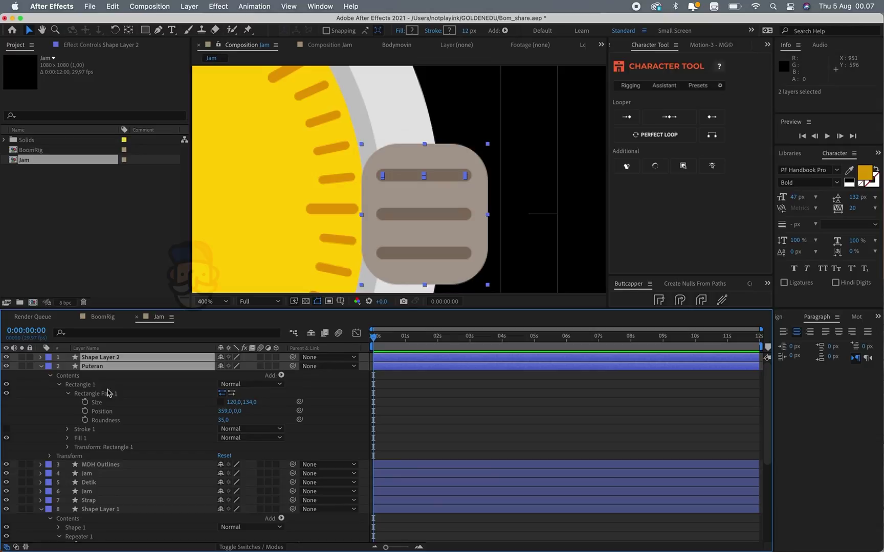
key(ctrl+m)
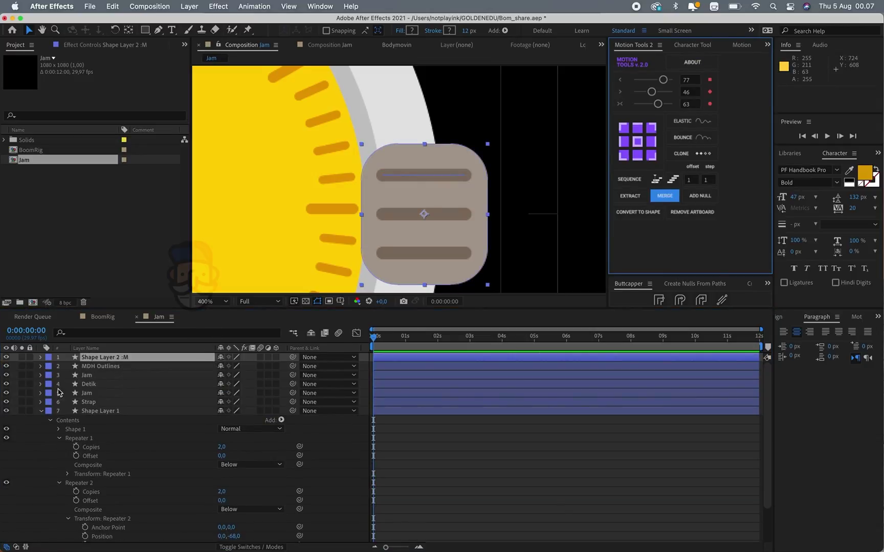
Move the merged crown to the bottom of the stack and nudge it right
click(42, 411)
drag(112, 364, 115, 434)
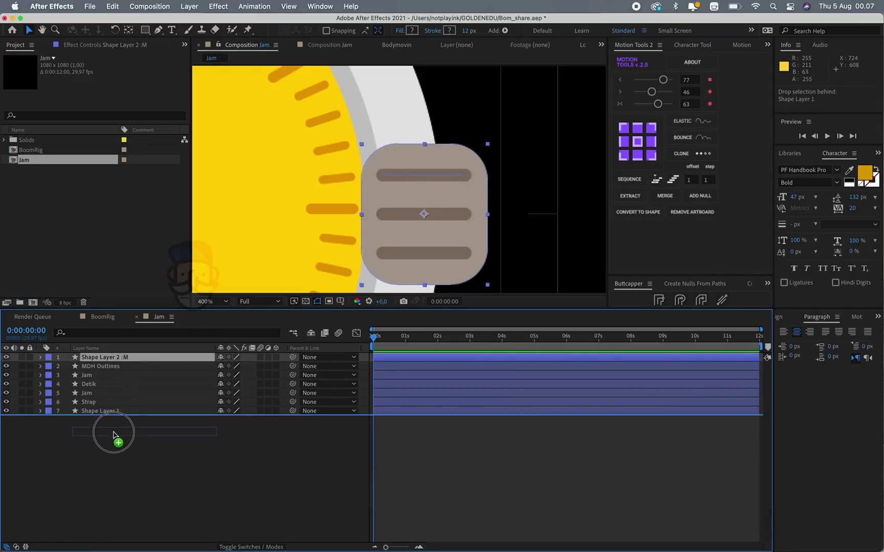
drag(459, 208, 481, 209)
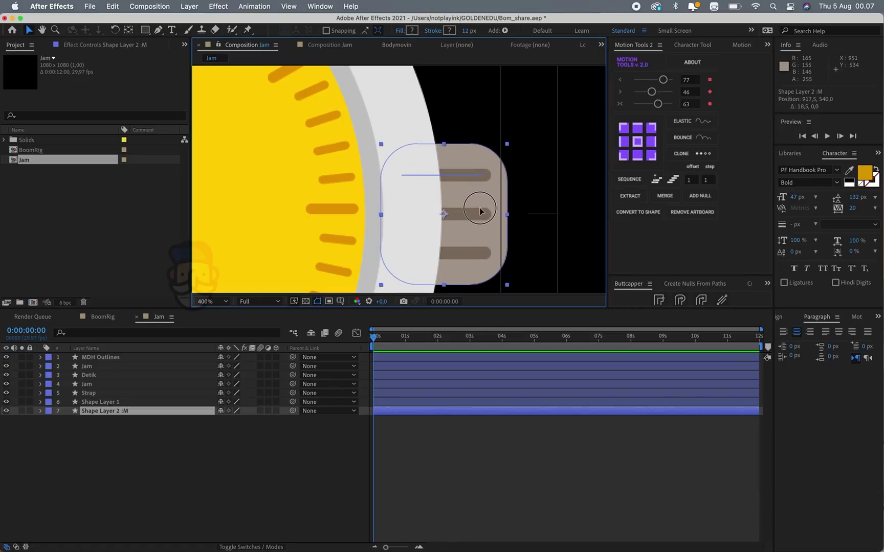
scroll(482, 209, down, 4)
click(526, 211)
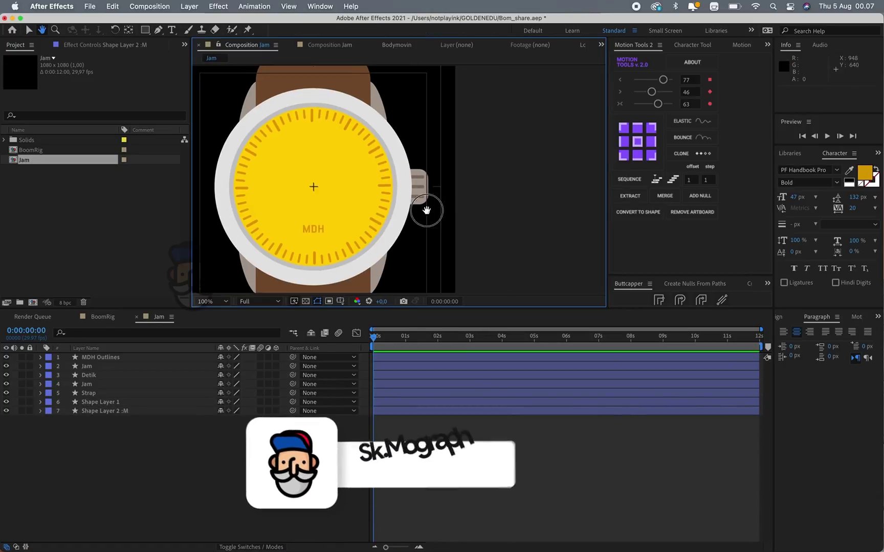
drag(434, 207, 497, 216)
click(170, 417)
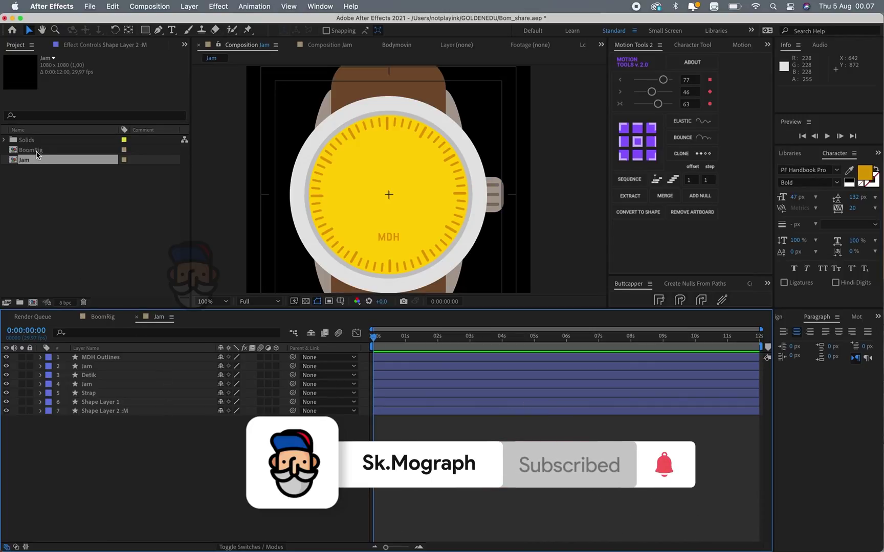
Start renaming the BoomRig composition to Karakter
click(41, 151)
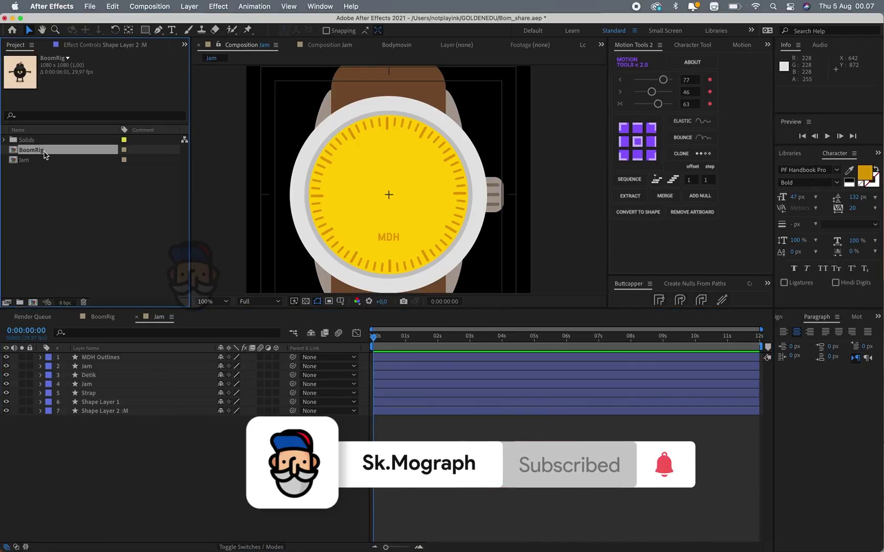
key(Return)
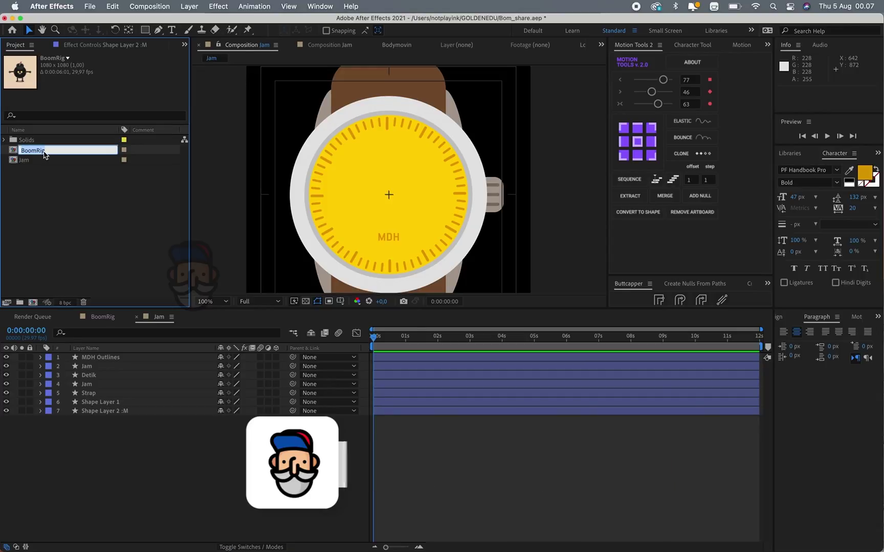
text(Karakter 1)
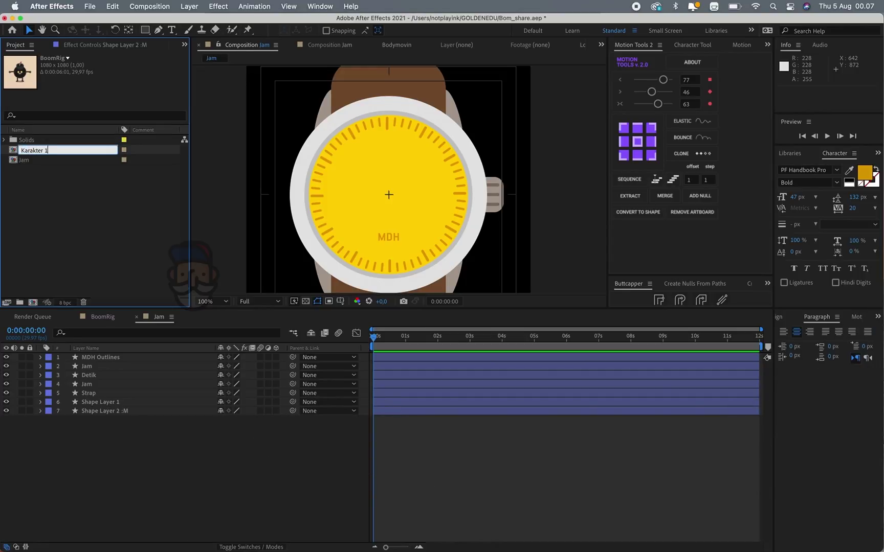
Confirm the name Karakter 1 and open that composition
key(Return)
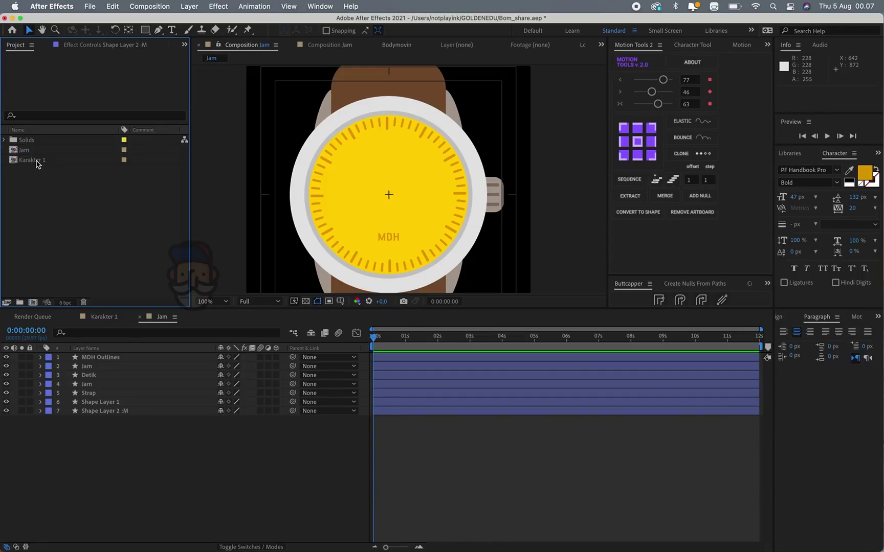
double_click(35, 161)
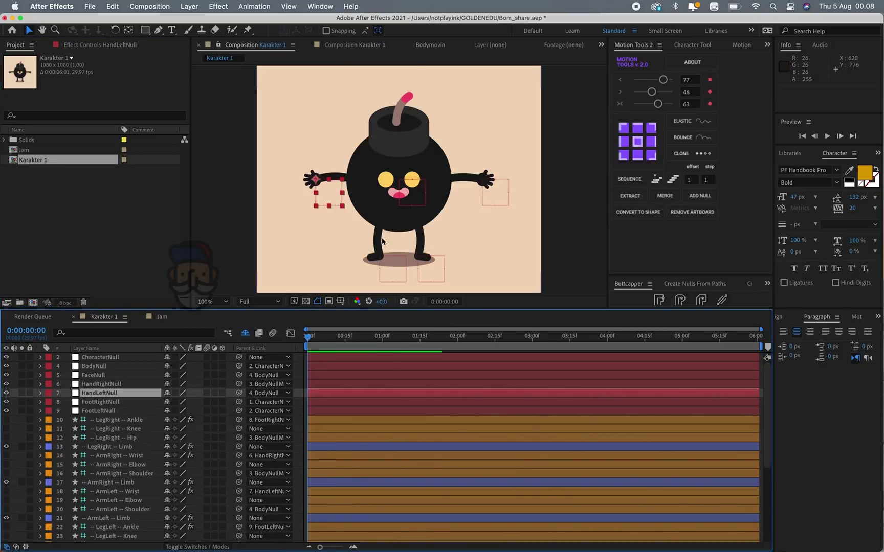
scroll(358, 233, up, 2)
scroll(351, 236, down, 2)
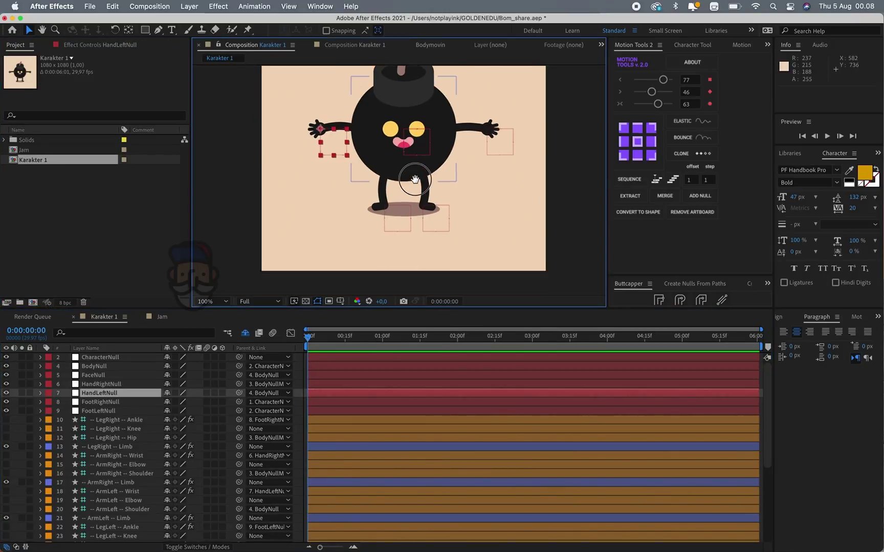
scroll(352, 236, down, 3)
scroll(145, 485, down, 5)
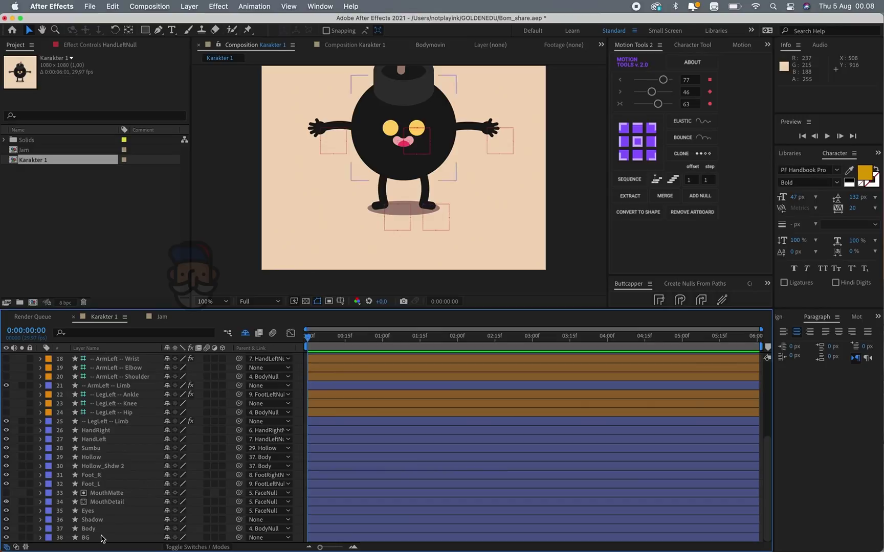
Delete the Shadow and BG layers from Karakter 1
click(98, 519)
key(Delete)
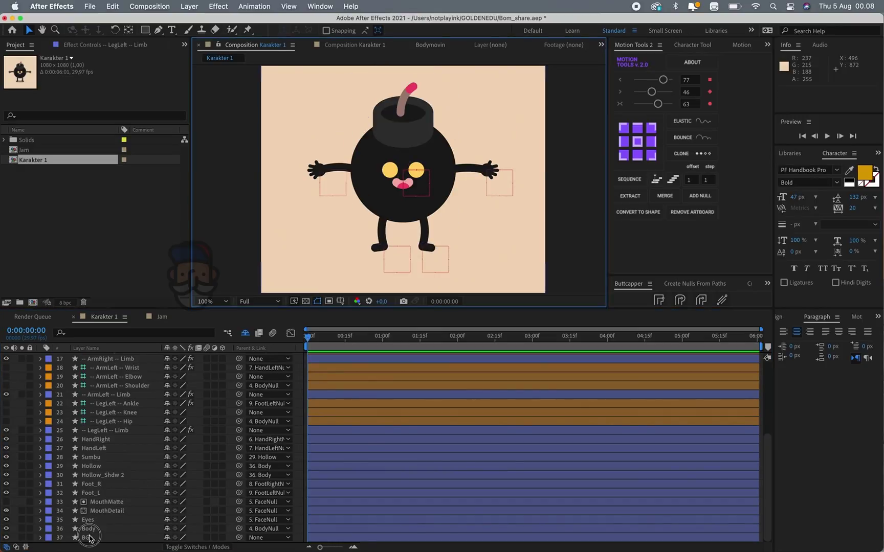
click(87, 538)
key(Delete)
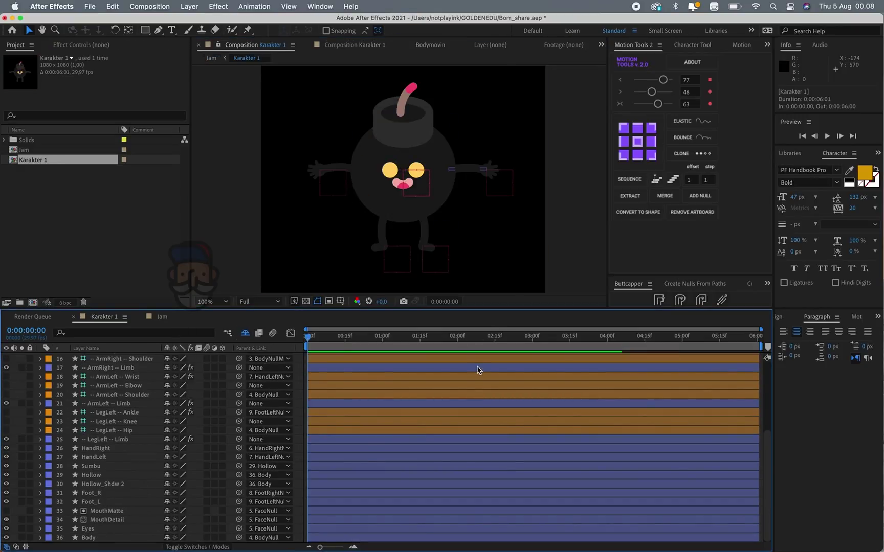
Set the duration to 0:00:12:00, extend all layers to 12s, and enable the transparency grid
key(ctrl+k)
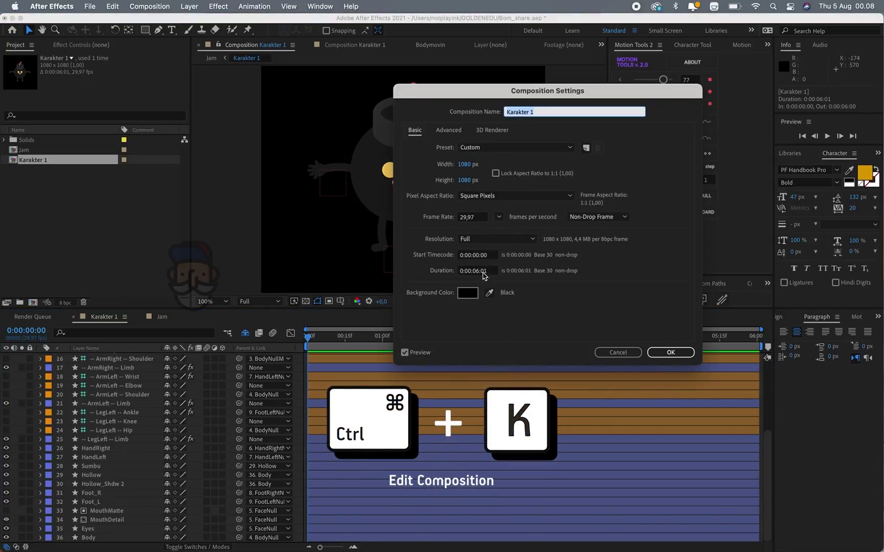
click(477, 271)
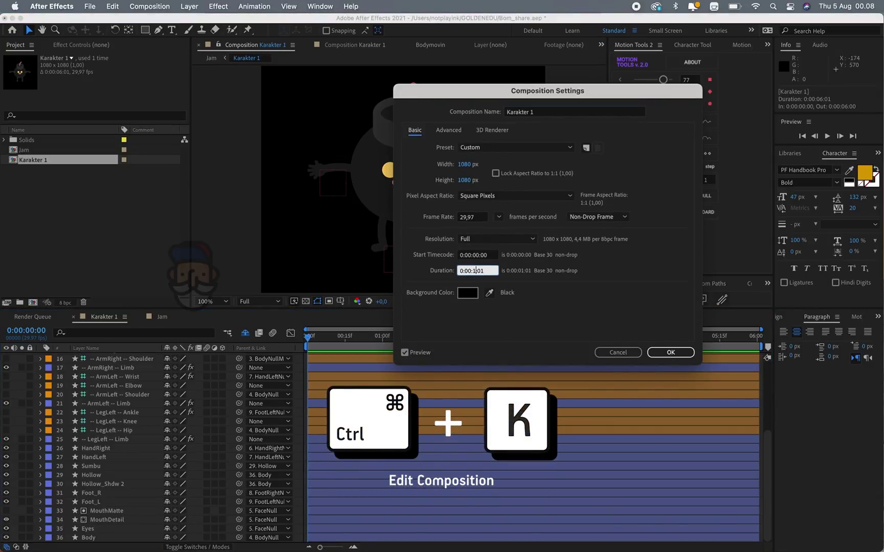
key(Return)
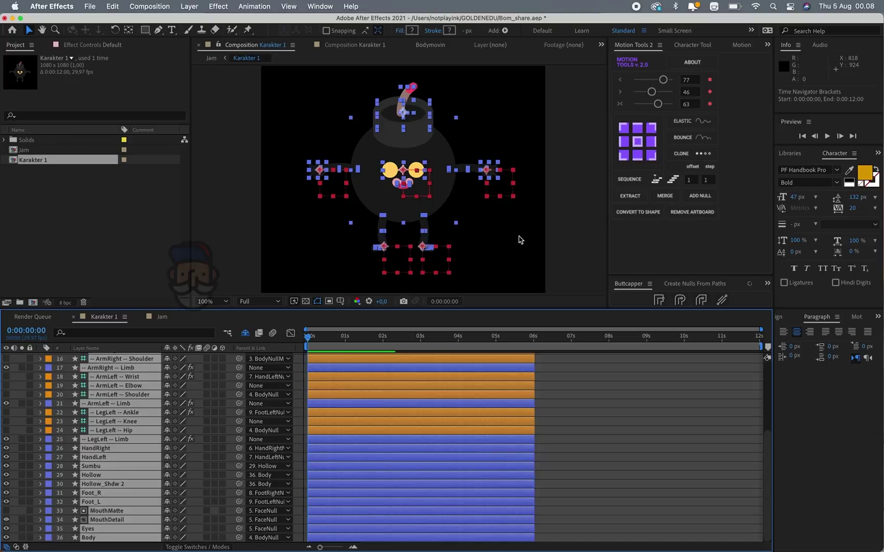
drag(533, 357, 793, 372)
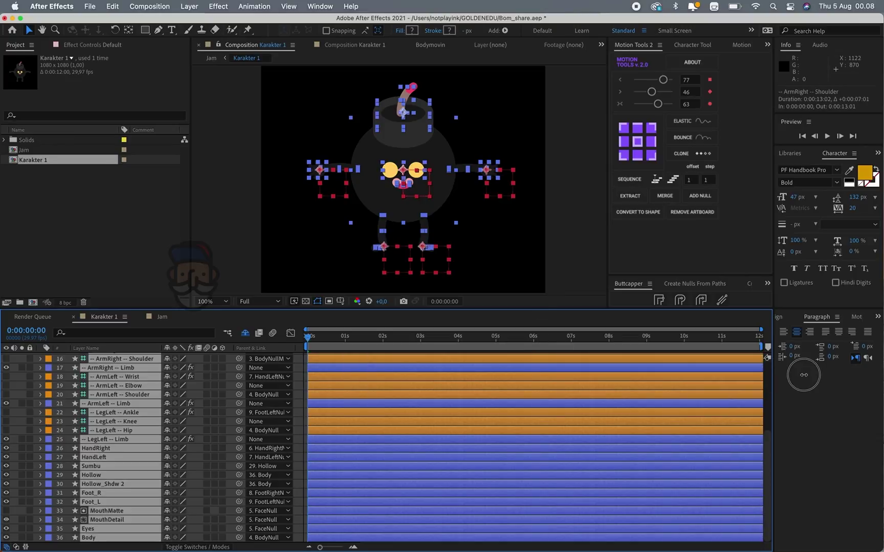
click(760, 340)
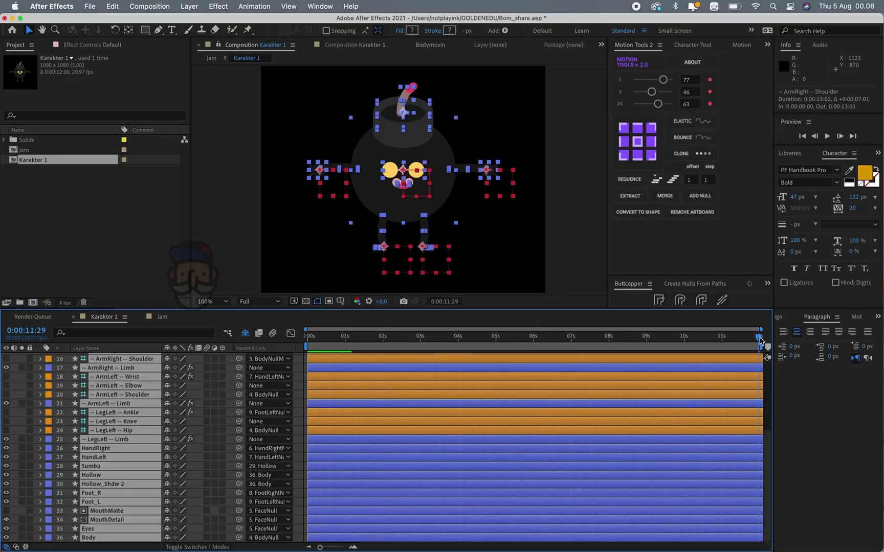
key(F2)
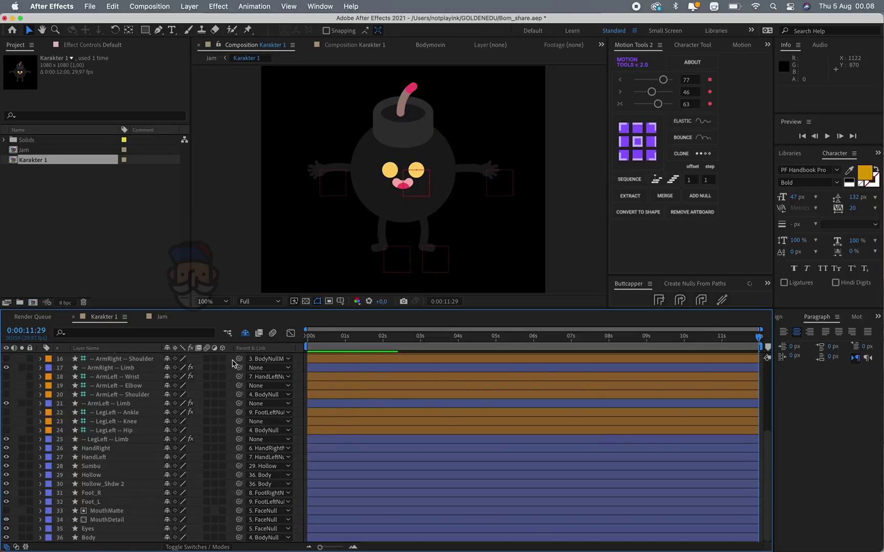
click(306, 336)
click(305, 302)
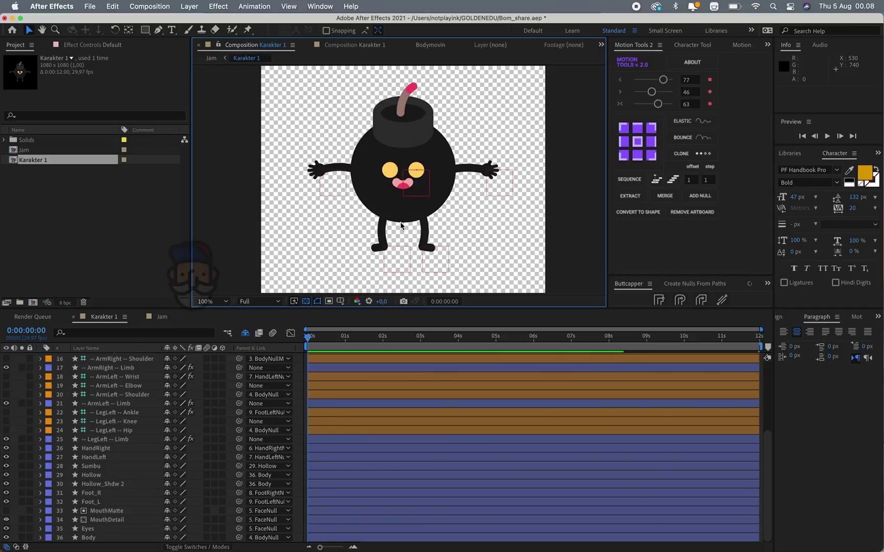
Drag the Jam watch from the Project panel into Karakter 1 beneath the bomb character
click(120, 388)
key(super+a)
scroll(82, 406, up, 5)
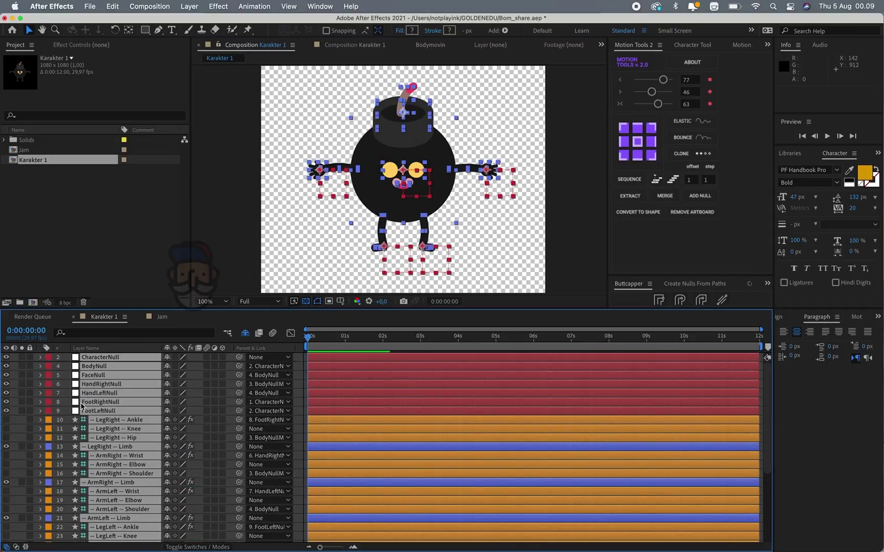
key(F2)
scroll(81, 405, down, 5)
mouse_move(25, 150)
mouse_down()
mouse_move(59, 166)
mouse_move(111, 537)
mouse_up()
scroll(113, 397, up, 5)
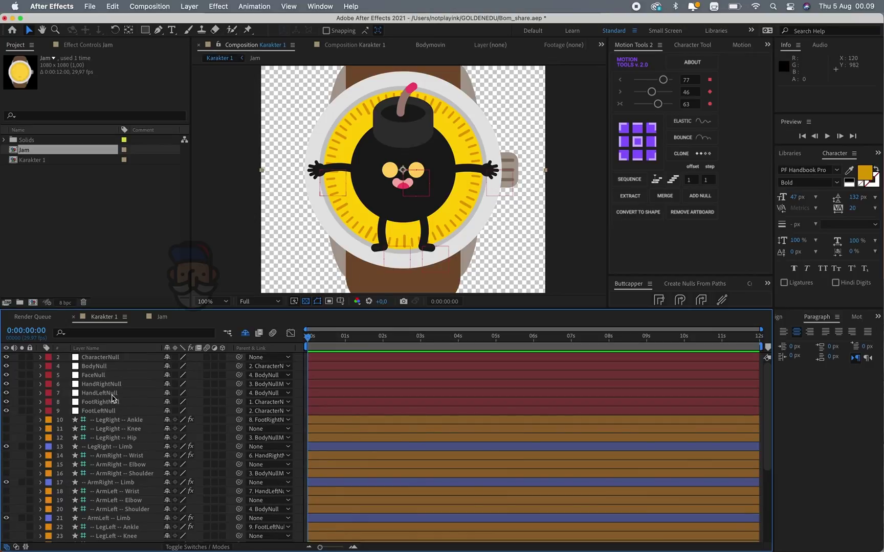
Set CharacterNull's Scale to 70% so the bomb fits inside the watch face
click(102, 358)
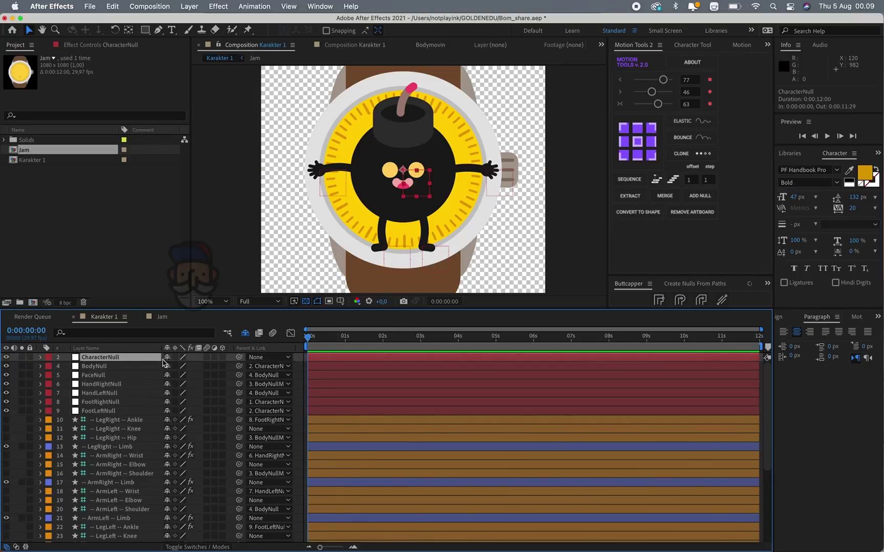
key(s)
click(199, 367)
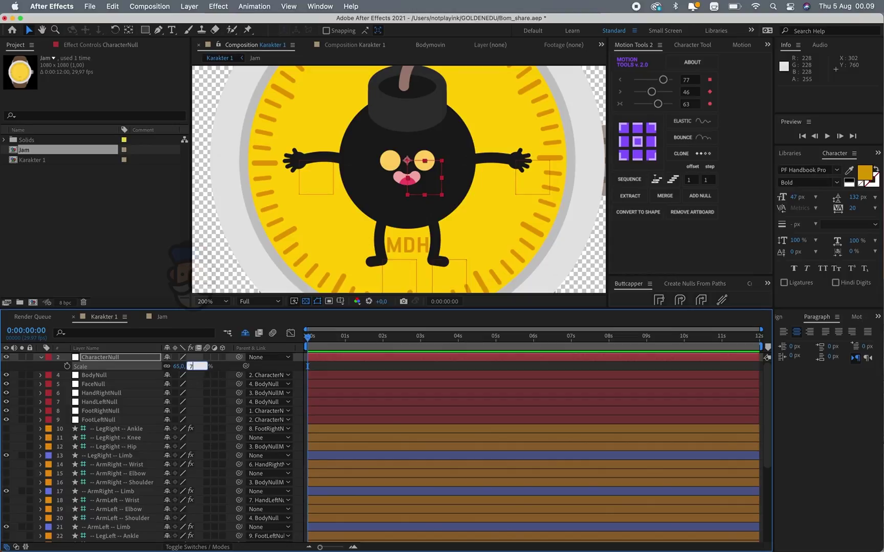
text(0)
key(Return)
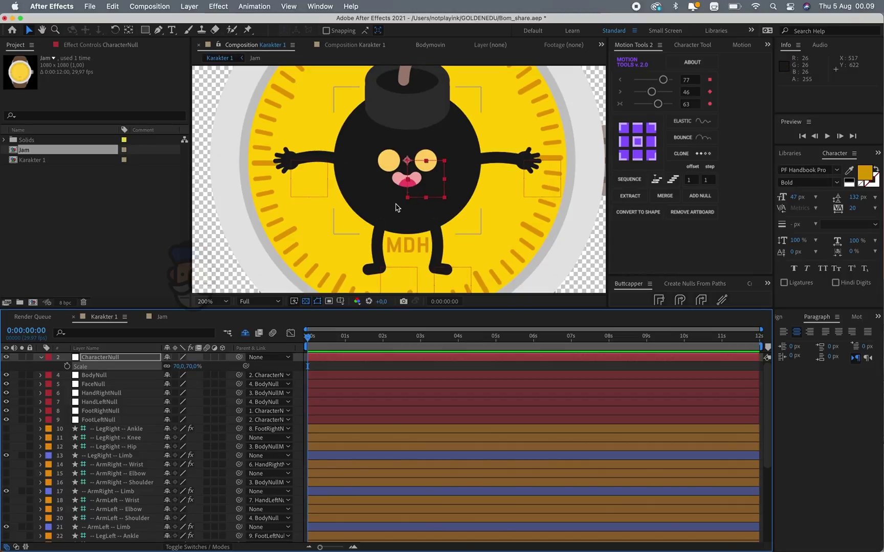
key(comma)
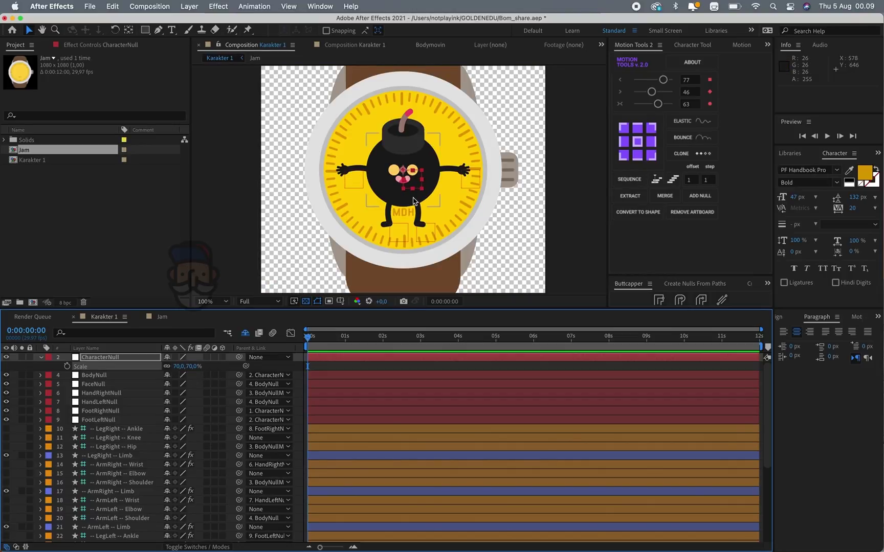
key(period)
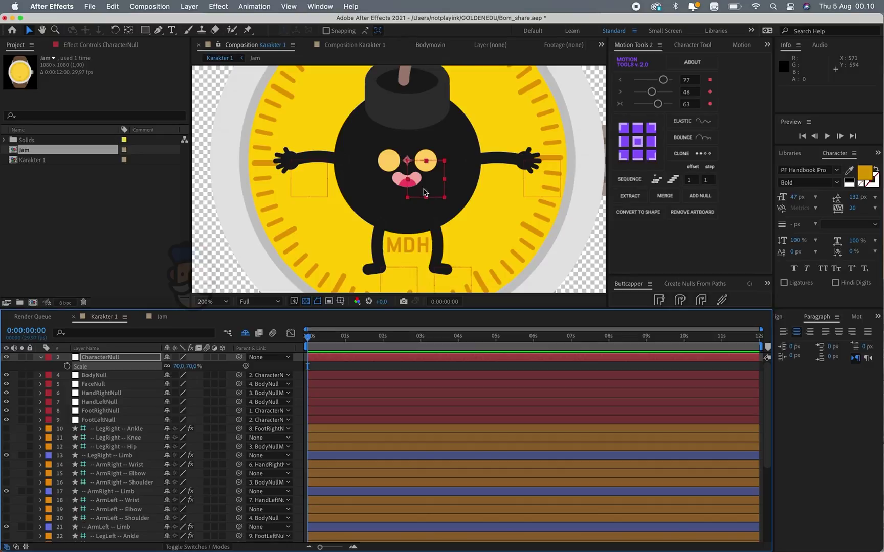
key(comma)
key(period)
Set ArmLeft -- Wrist's CT Control Length to 35 in Effect Controls
drag(312, 241, 330, 244)
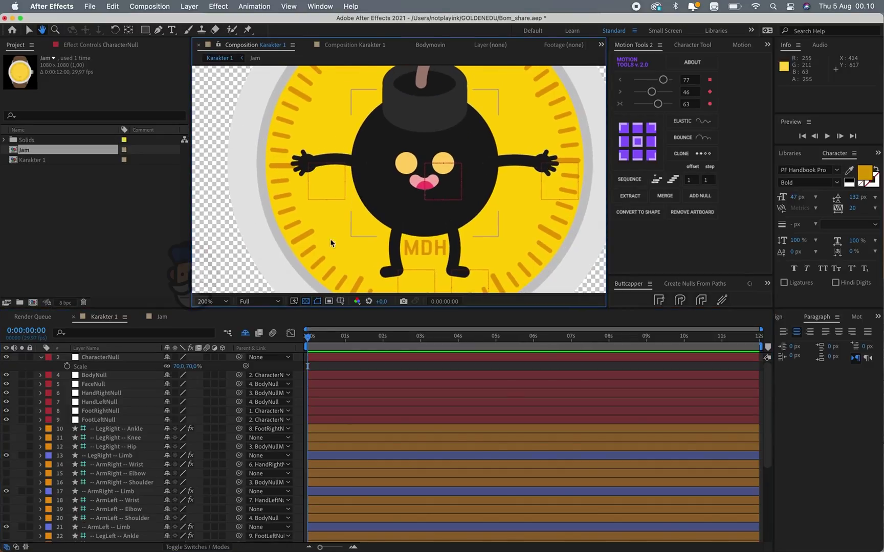
key(v)
click(322, 167)
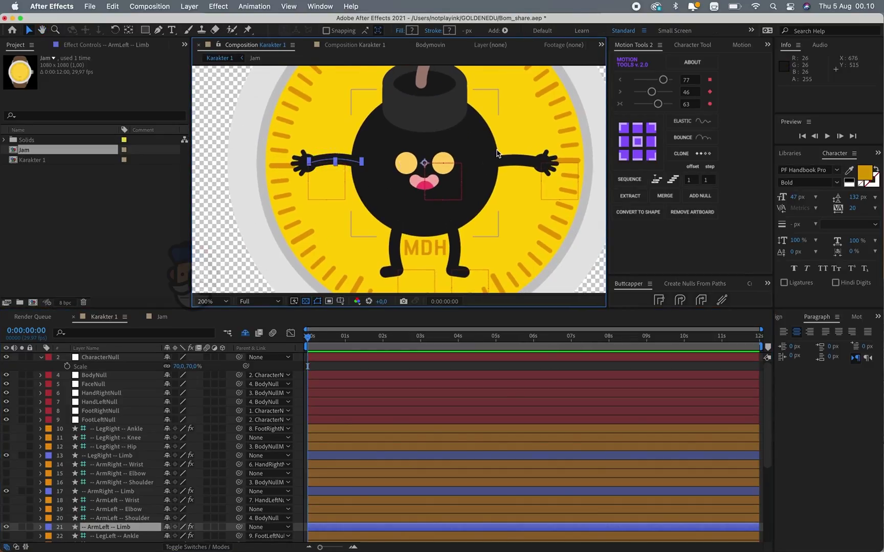
click(517, 162)
click(139, 492)
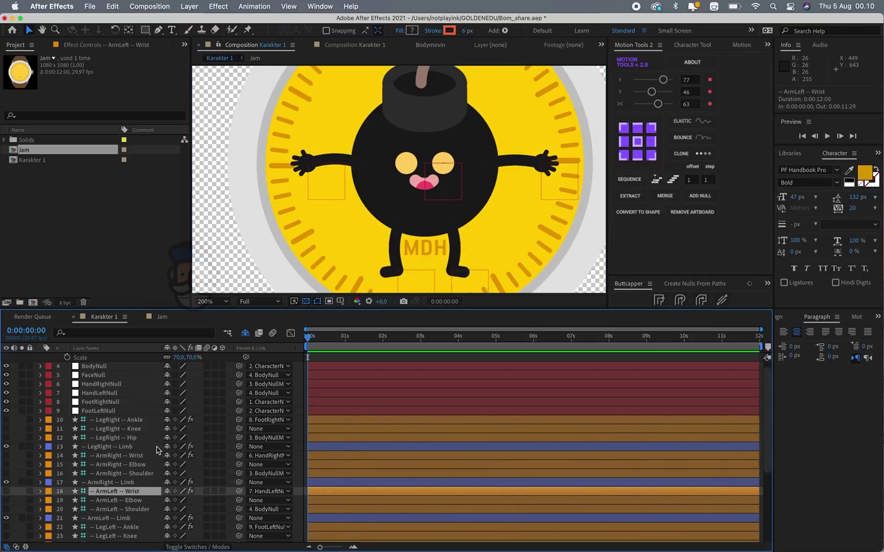
click(92, 46)
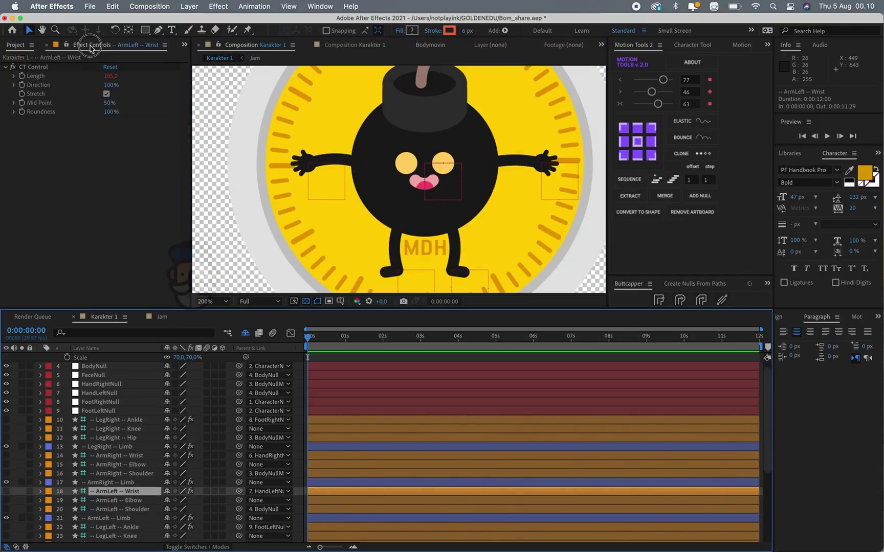
click(113, 77)
text(35)
key(Return)
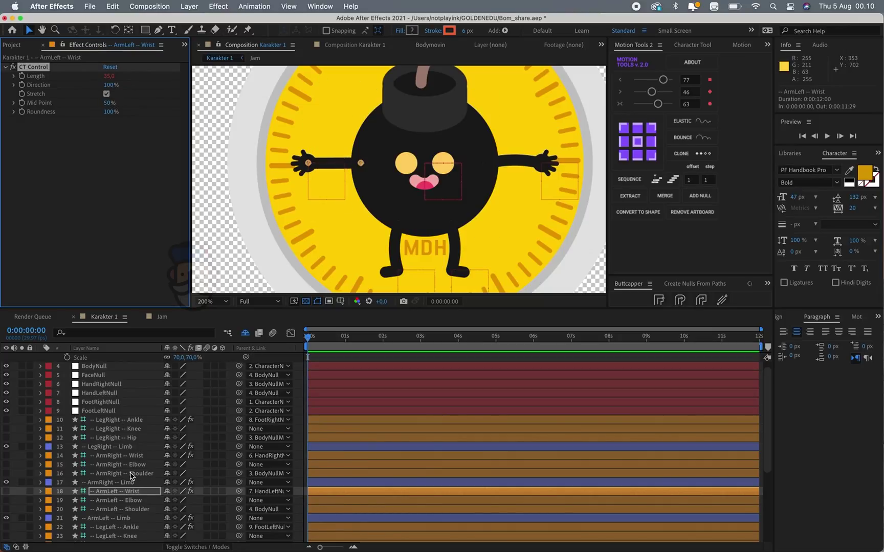
Give ArmRight -- Wrist the same Length of 35
click(130, 494)
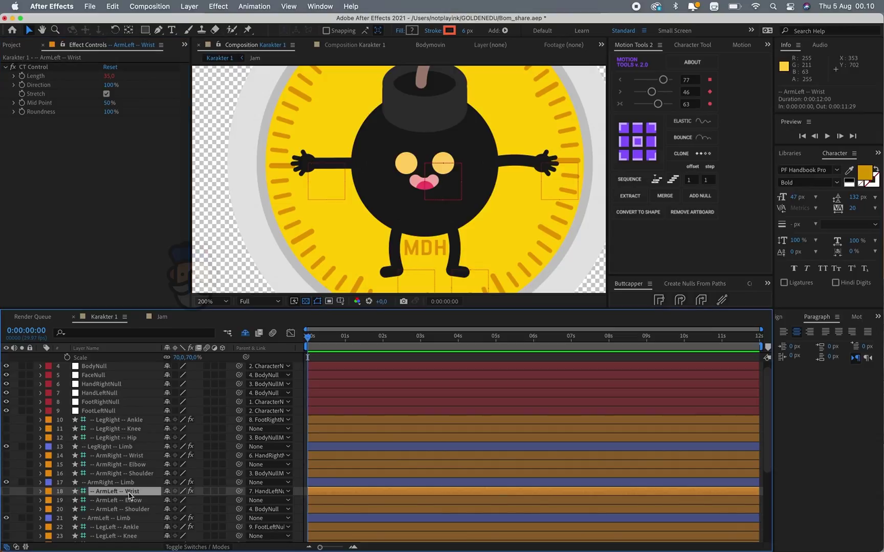
click(127, 456)
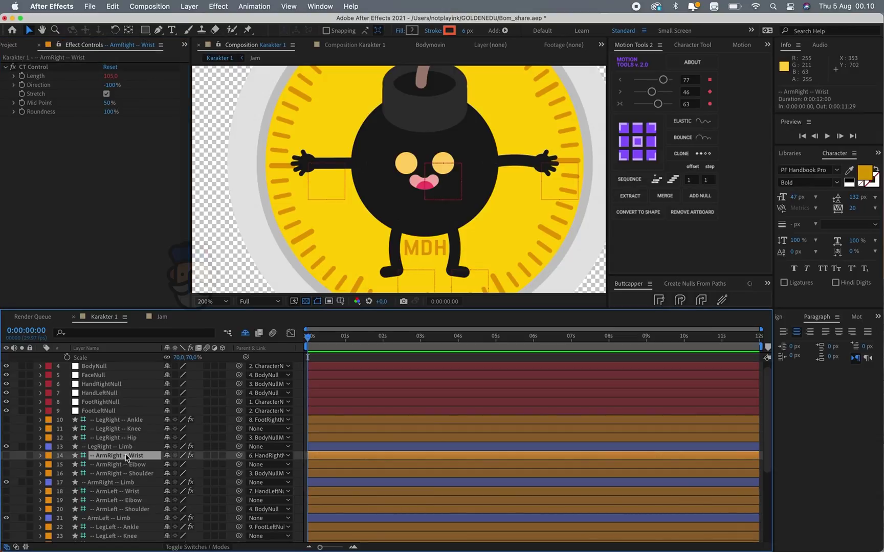
click(110, 76)
text(35)
key(Return)
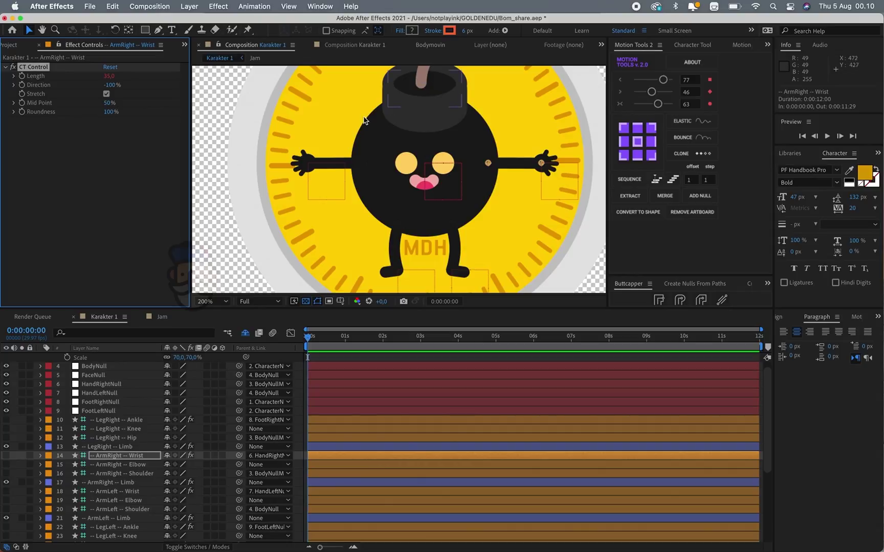
drag(326, 182, 324, 180)
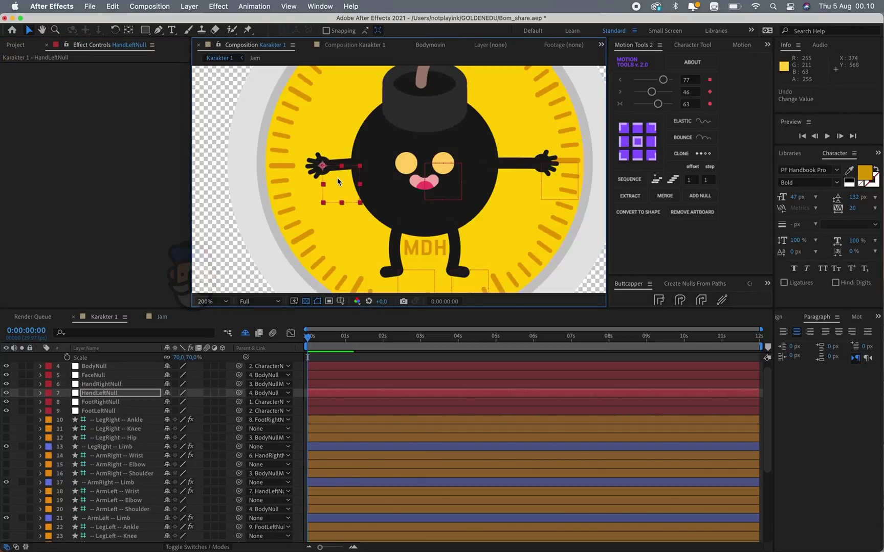
Expand HandLeft's contents and select its Thumb and Finger4 groups
scroll(342, 204, up, 2)
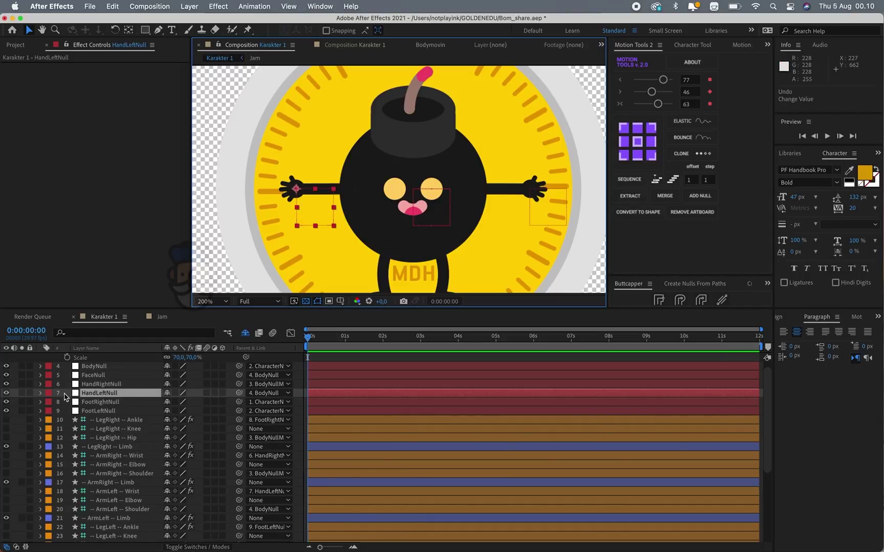
scroll(449, 195, up, 2)
scroll(391, 184, up, 1)
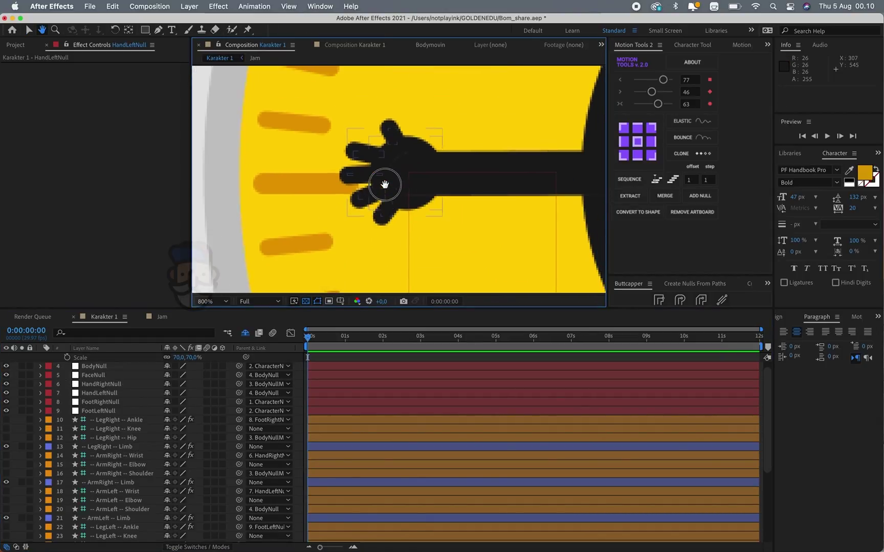
scroll(94, 464, down, 3)
scroll(119, 443, down, 1)
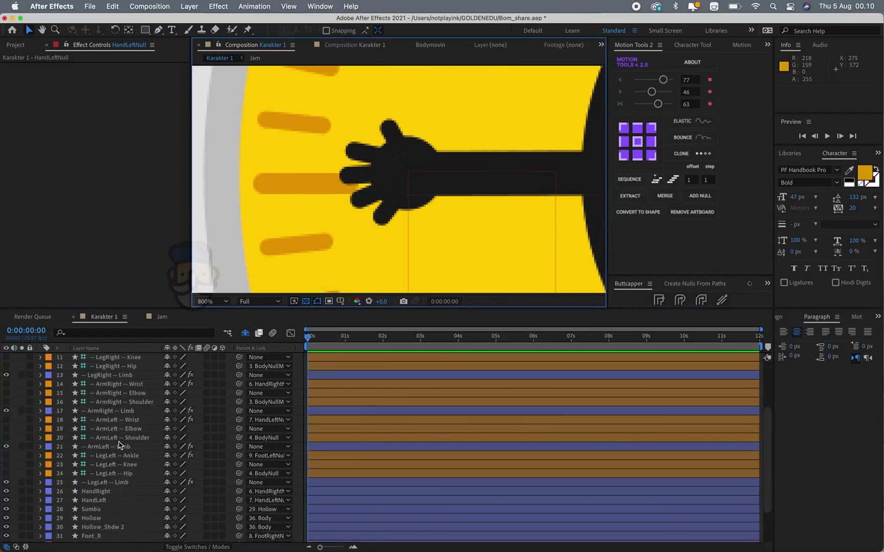
scroll(113, 444, down, 3)
click(97, 444)
scroll(102, 455, up, 2)
scroll(401, 205, up, 1)
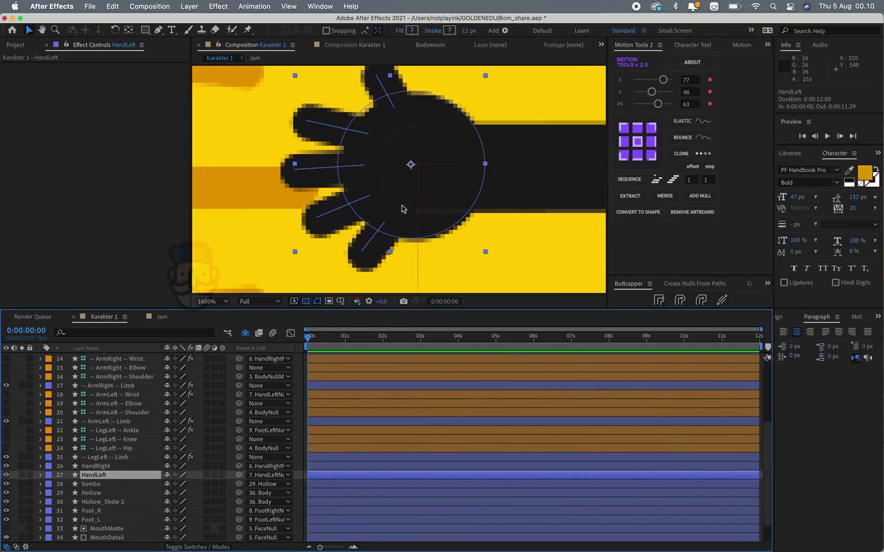
click(41, 475)
click(51, 484)
click(77, 493)
key(comma)
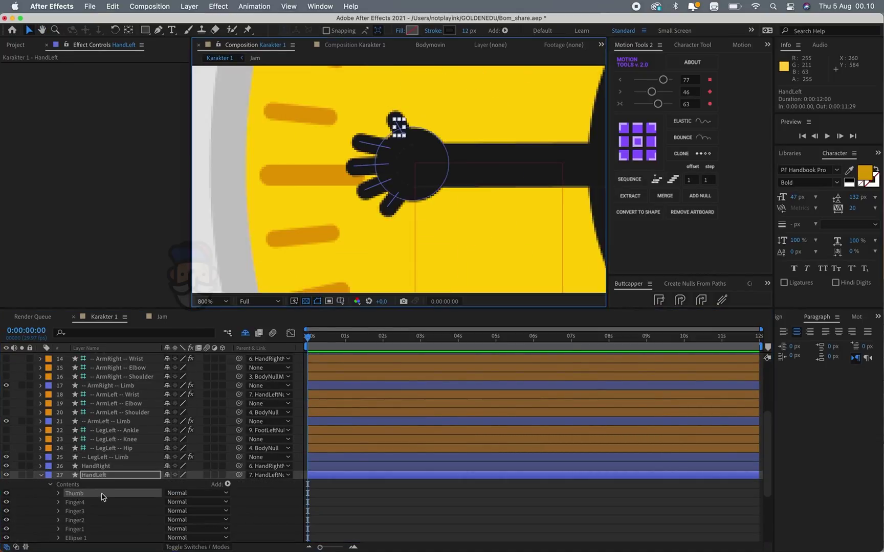
click(74, 502)
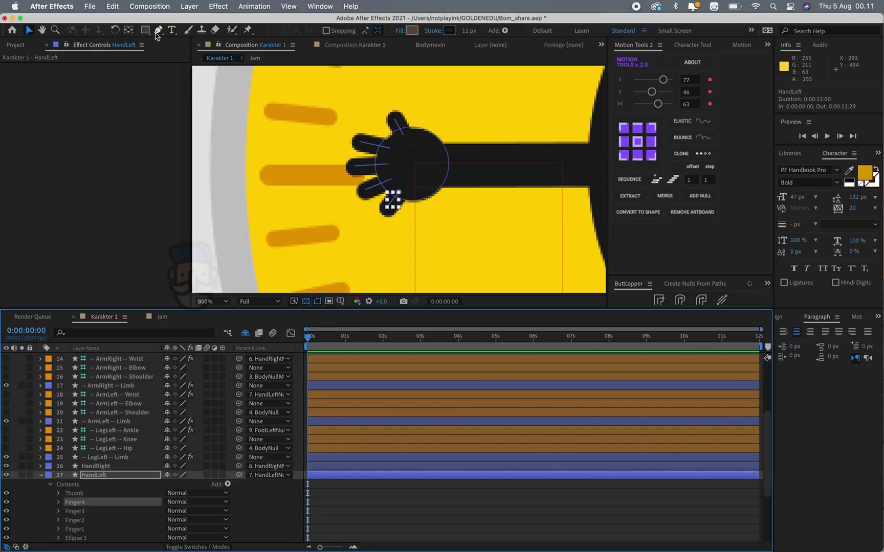
Drag the left hand's finger and thumb vertices into a pointing pose, index finger extended
drag(159, 29, 190, 63)
drag(387, 163, 366, 168)
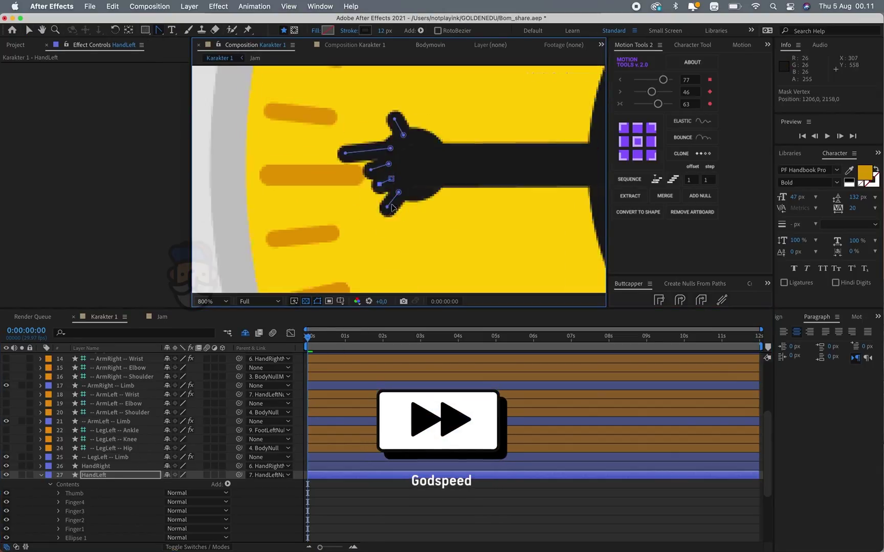
drag(387, 206, 391, 199)
drag(345, 153, 341, 152)
drag(394, 119, 377, 125)
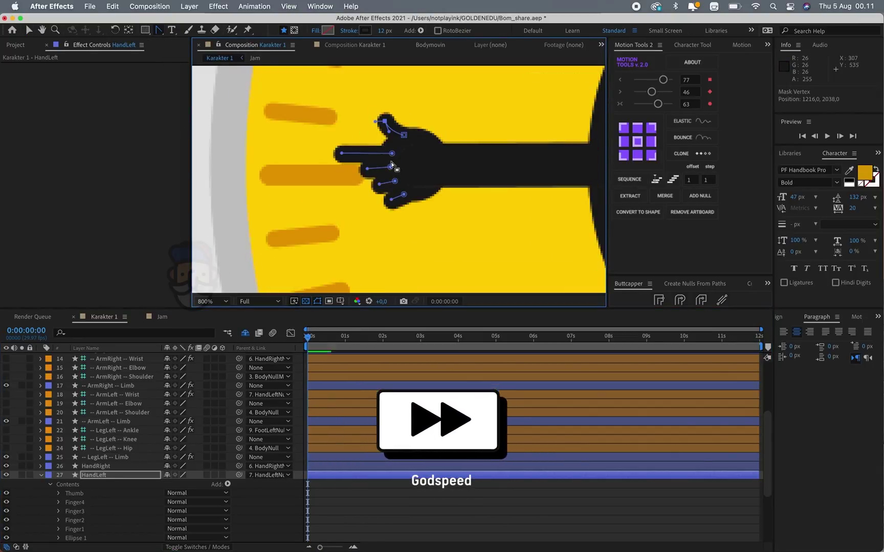
scroll(339, 147, up, 2)
scroll(358, 169, down, 2)
scroll(320, 192, up, 2)
scroll(321, 191, down, 1)
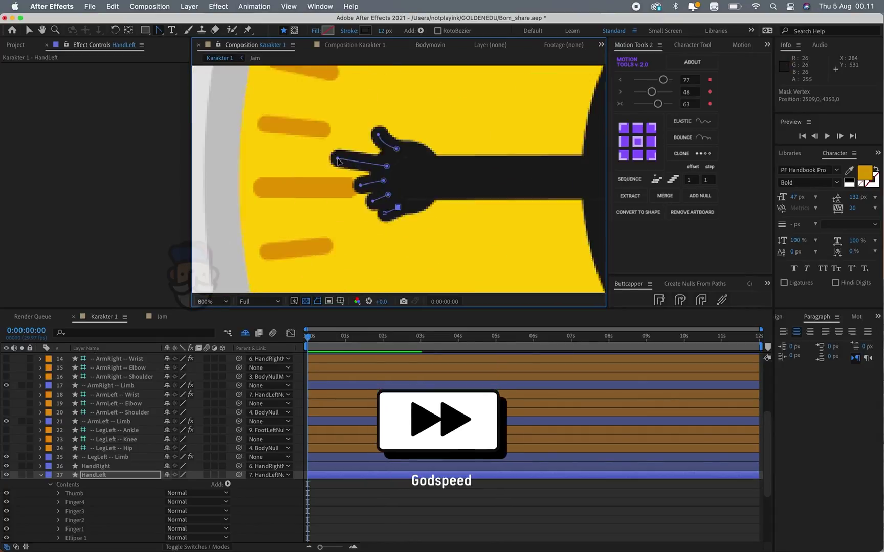
scroll(335, 167, up, 1)
scroll(448, 167, down, 1)
scroll(356, 184, down, 6)
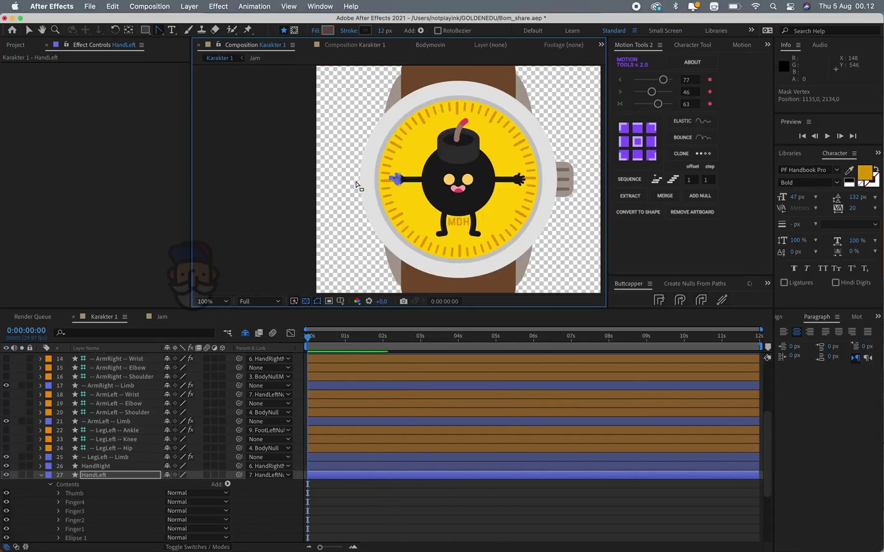
Deselect HandLeft, then reselect its Thumb group
click(351, 497)
scroll(422, 193, up, 2)
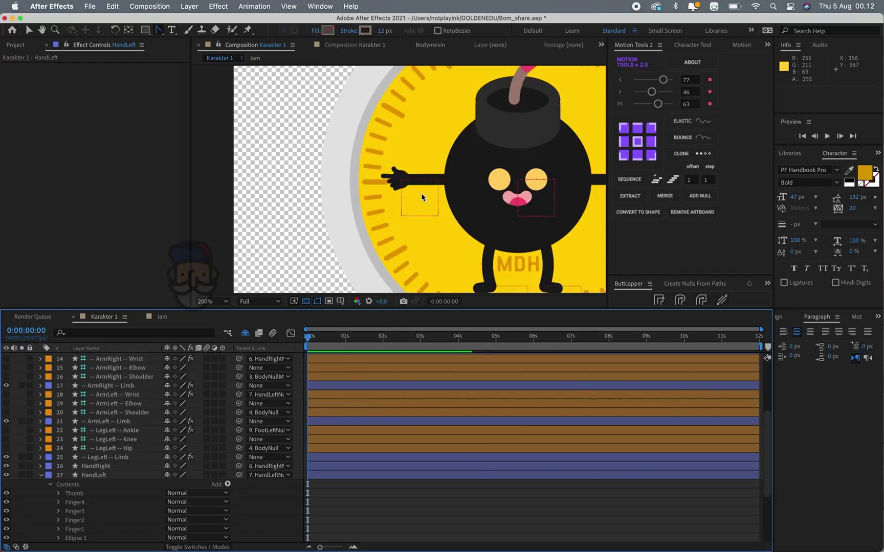
scroll(409, 189, up, 2)
scroll(398, 182, up, 2)
scroll(368, 202, up, 1)
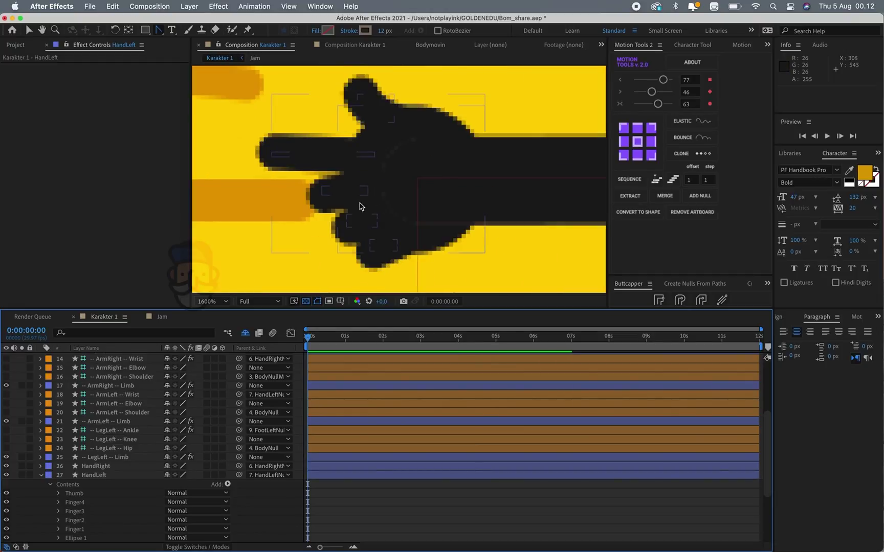
scroll(353, 225, down, 1)
click(83, 497)
scroll(84, 498, down, 3)
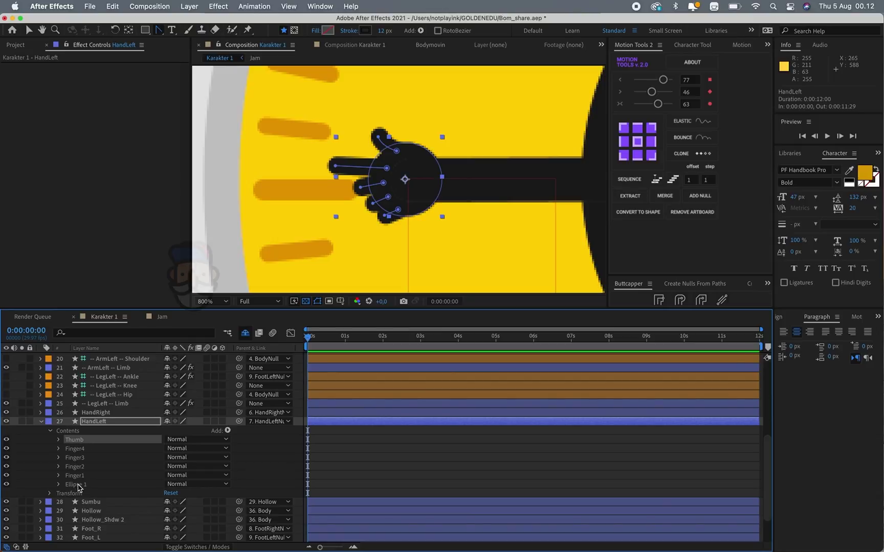
Select HandLeft's Thumb through Ellipse 1 groups, then expand the HandRight layer
shift+click(81, 486)
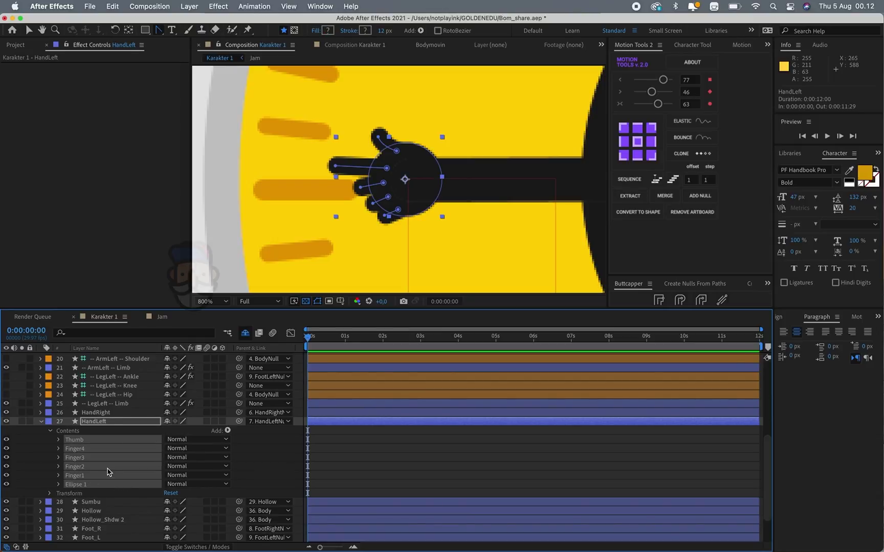
click(102, 414)
click(40, 412)
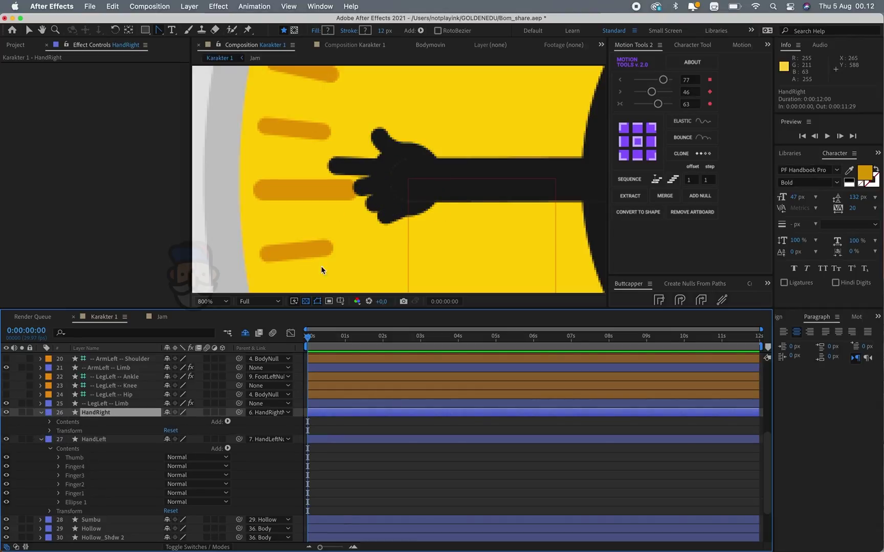
scroll(237, 181, down, 4)
scroll(387, 210, right, 5)
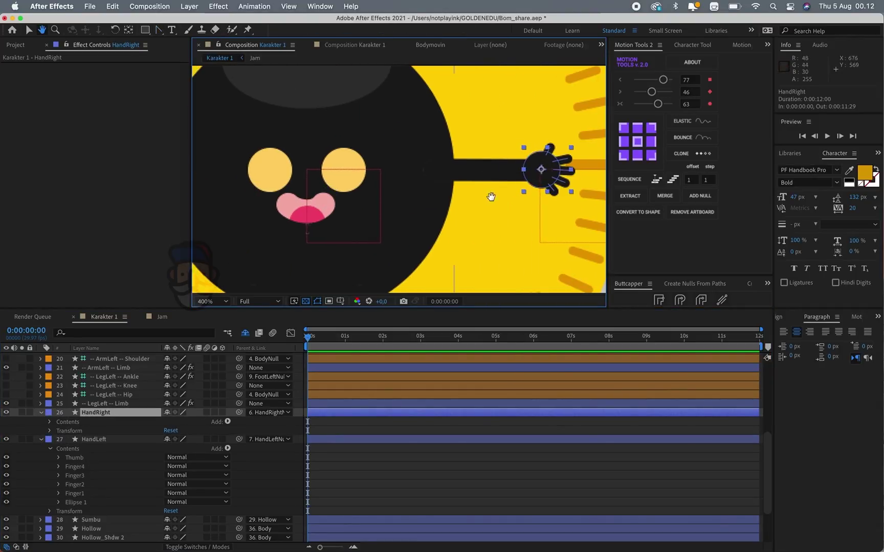
scroll(488, 176, up, 3)
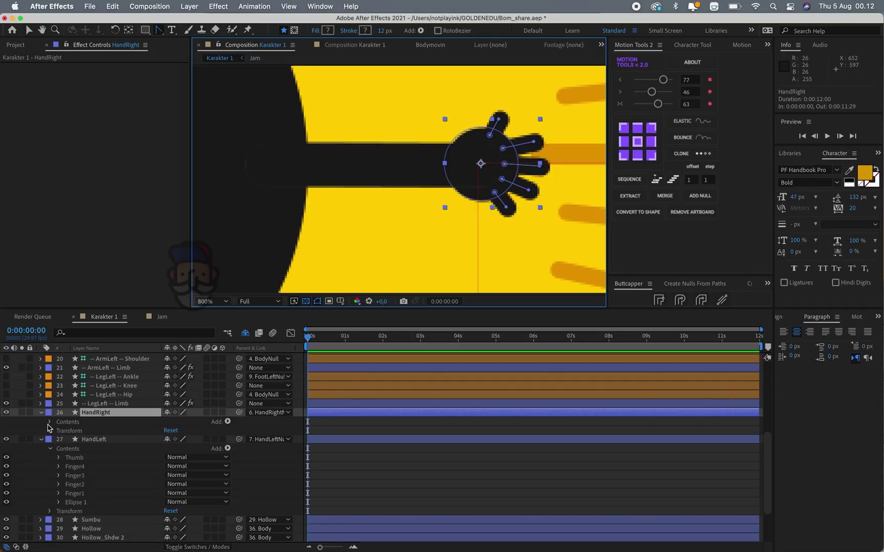
Delete HandRight's old Thumb through Ellipse 1 finger groups
click(49, 422)
click(77, 432)
shift+click(83, 476)
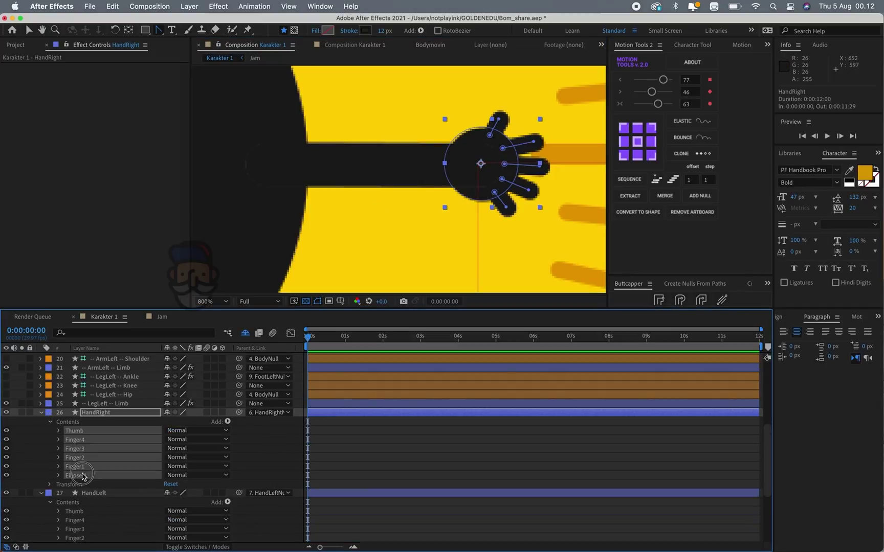
key(Delete)
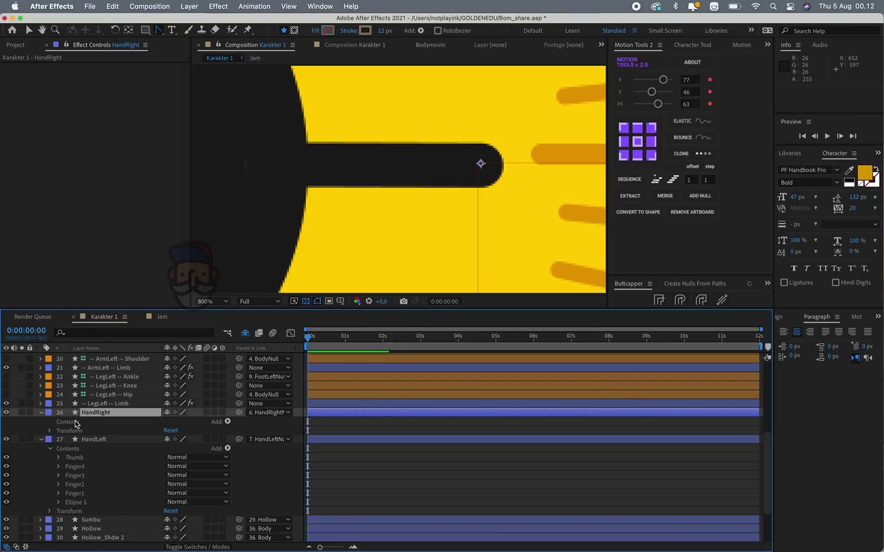
Paste the left hand's finger shapes into HandRight's Contents
click(74, 422)
key(super+v)
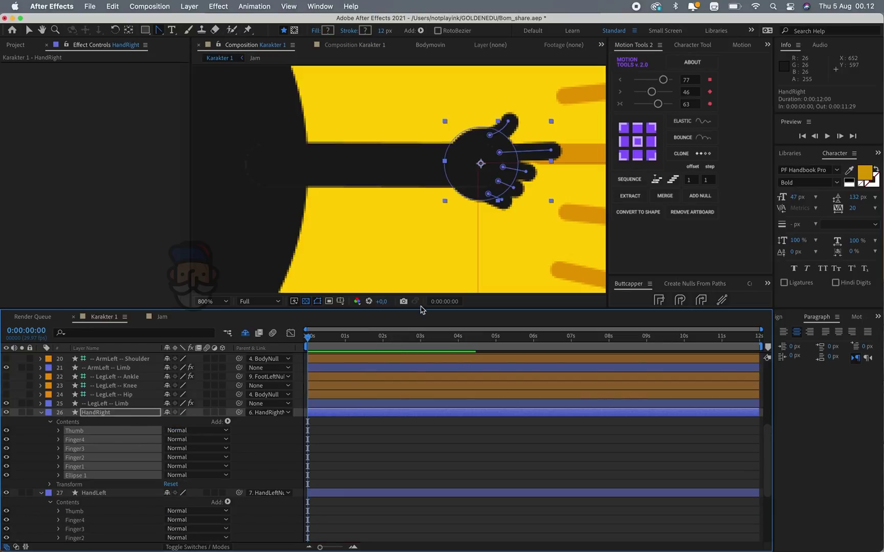
scroll(412, 211, down, 5)
click(416, 209)
scroll(404, 218, up, 3)
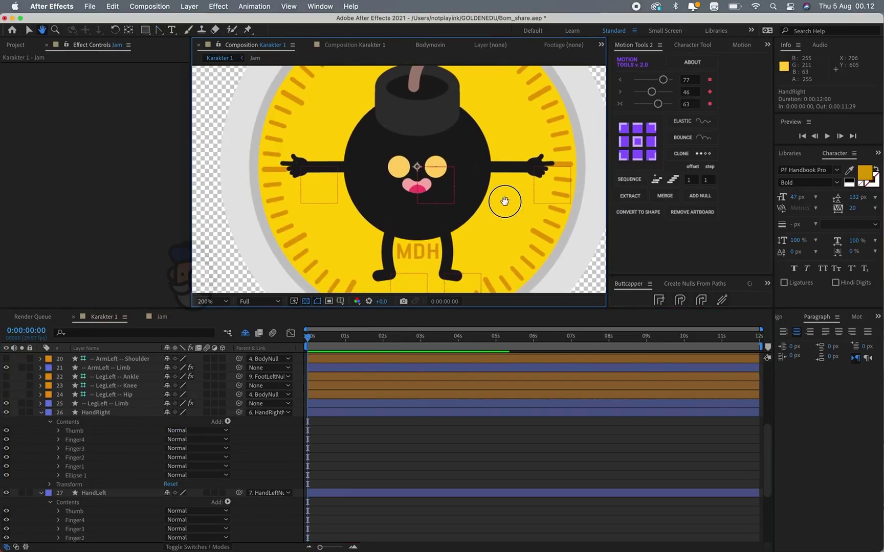
scroll(399, 220, up, 3)
scroll(399, 220, down, 2)
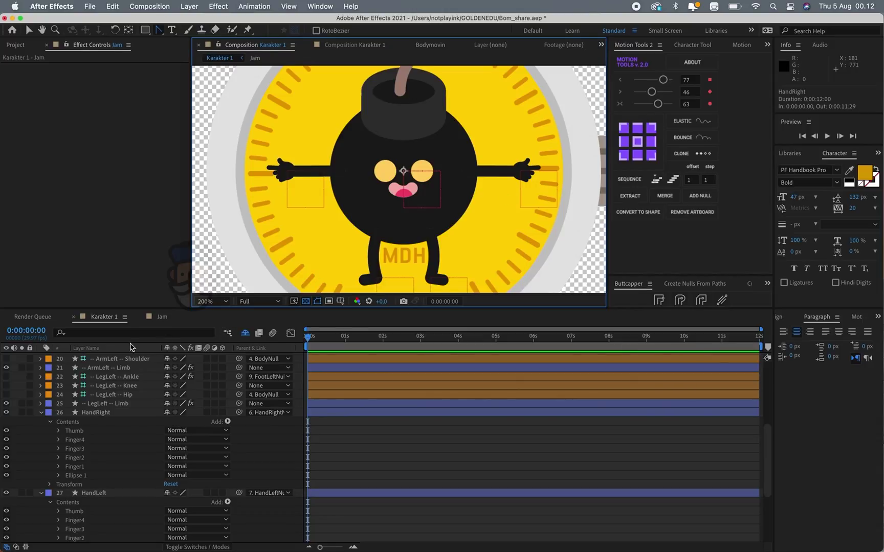
Collapse HandRight and turn off Shy so CharacterNullMirror and BodyNullMirror are listed
click(40, 414)
scroll(119, 450, up, 5)
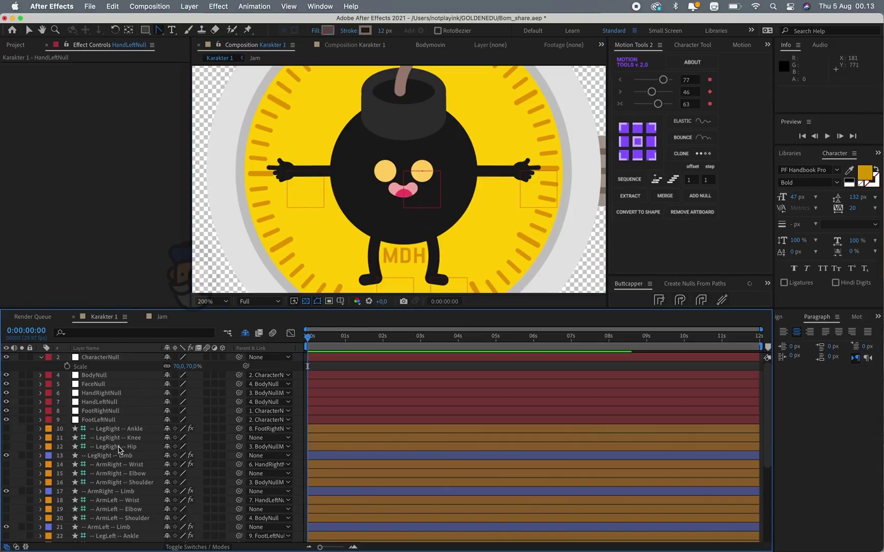
click(244, 334)
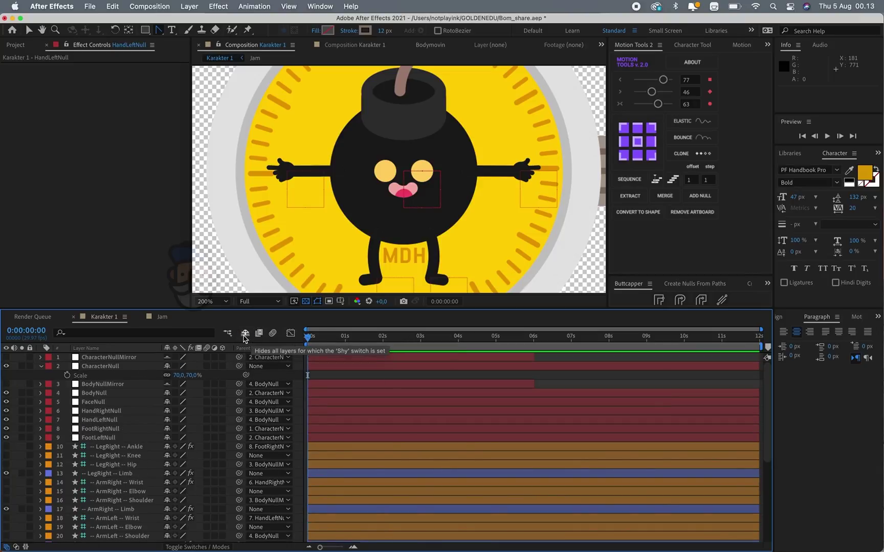
click(245, 334)
click(245, 335)
click(245, 335)
click(246, 335)
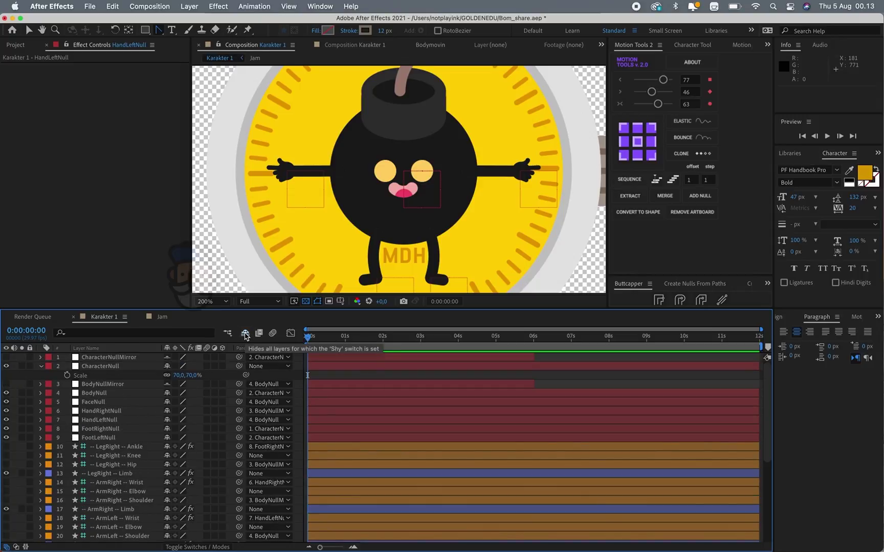
click(246, 335)
click(246, 334)
Parent HandRightNull to CharacterNullMirror and HandLeftNull to CharacterNull, then select ArmLeft -- Shoulder
click(129, 410)
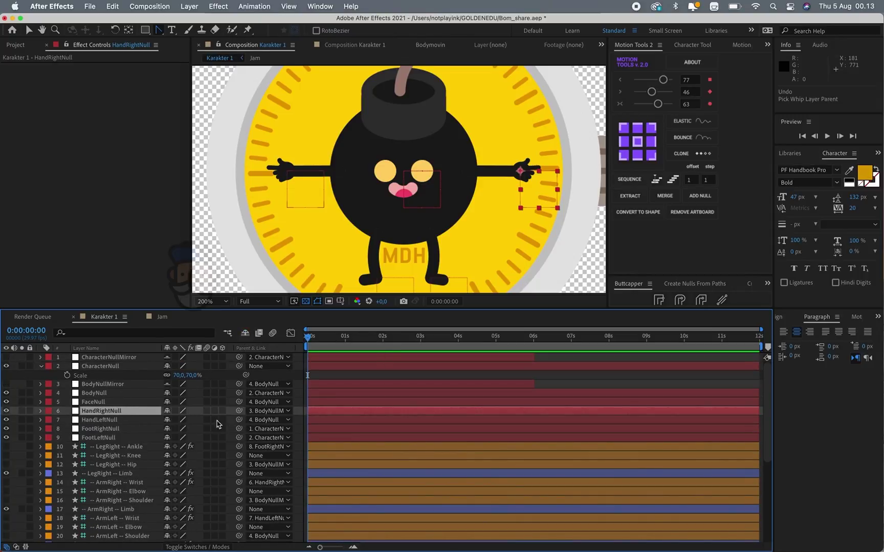
drag(238, 411, 126, 358)
click(108, 357)
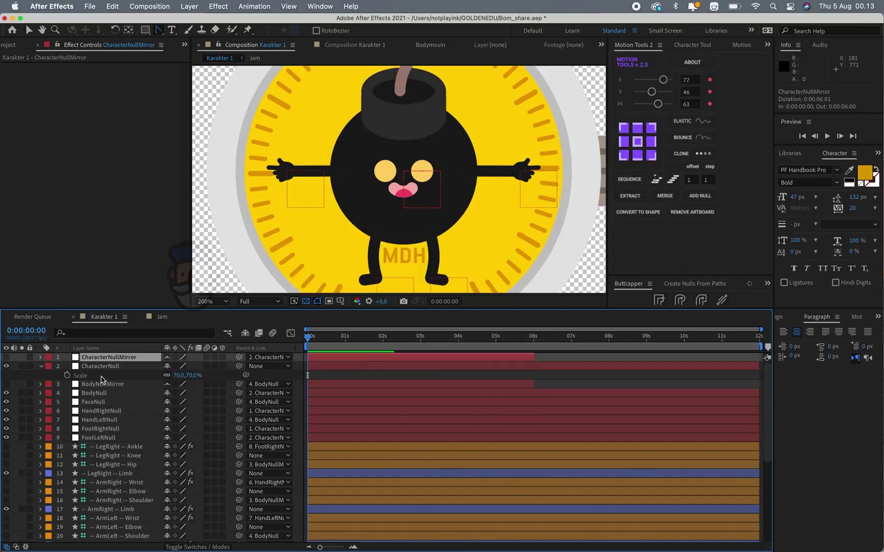
click(129, 420)
drag(238, 420, 113, 369)
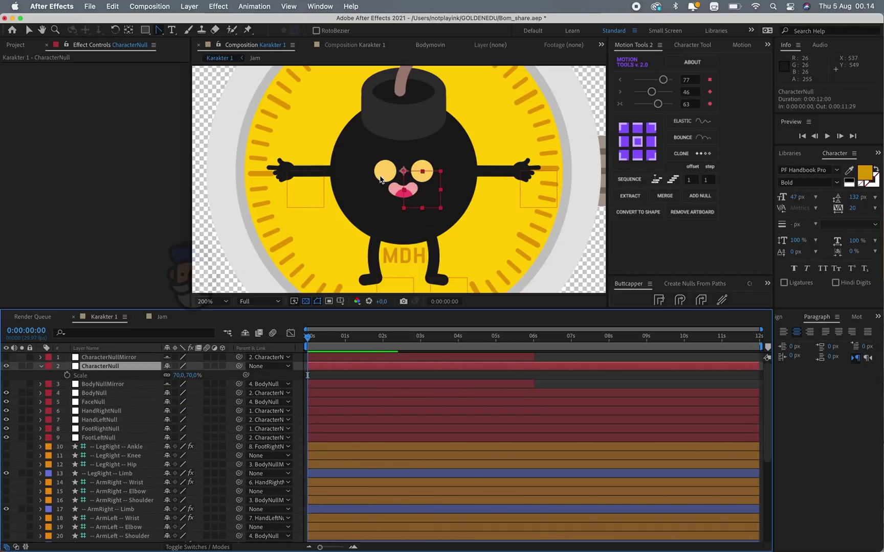
click(103, 518)
scroll(100, 443, down, 3)
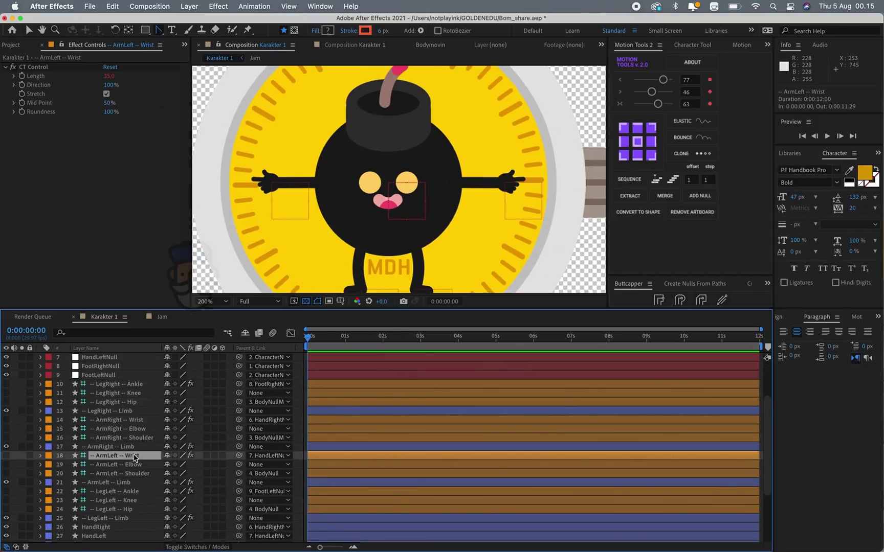
scroll(102, 464, down, 3)
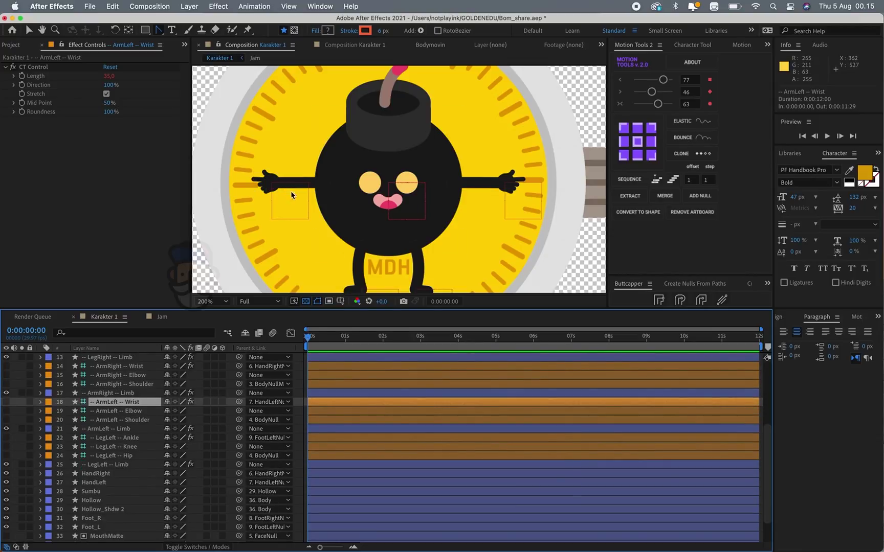
click(120, 419)
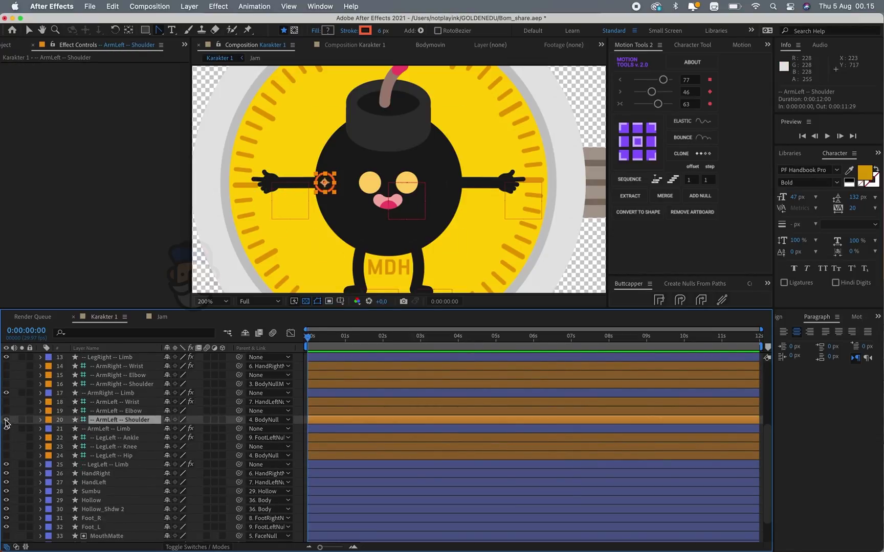
scroll(18, 422, up, 1)
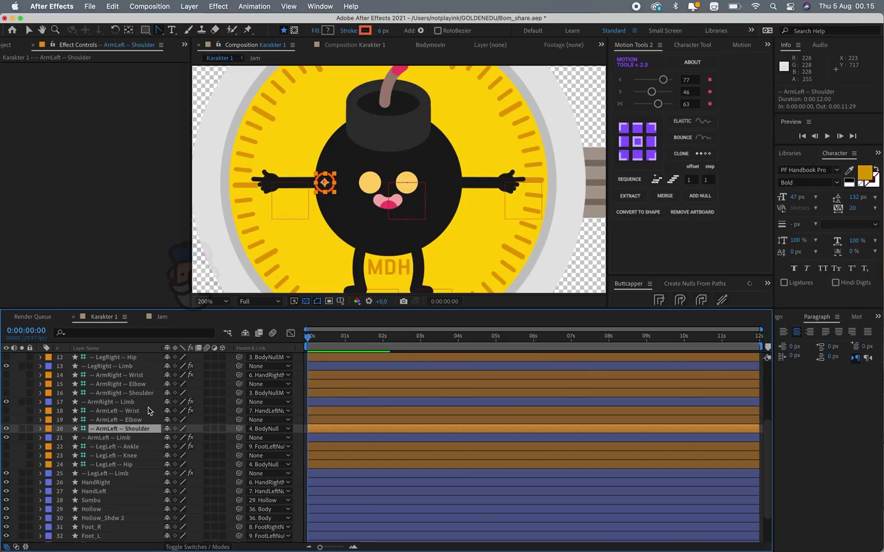
scroll(149, 411, up, 2)
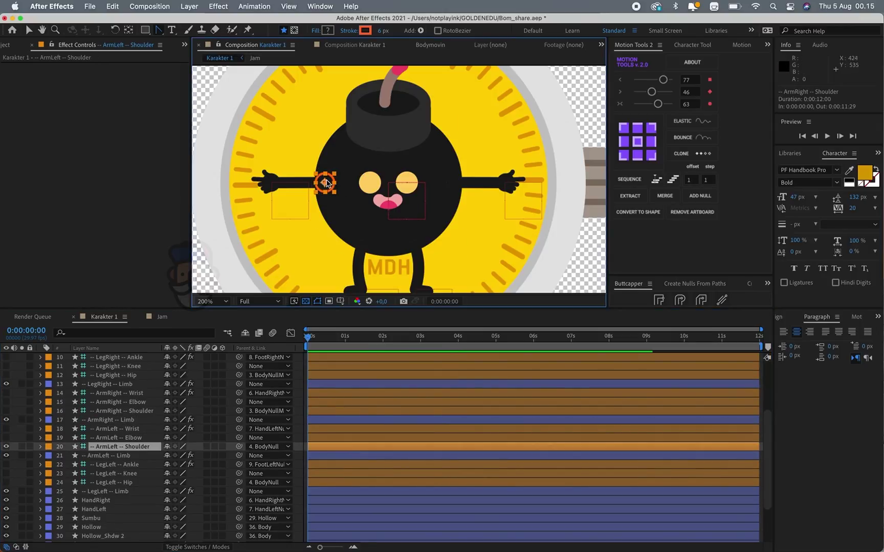
Raise the left shoulder and lift the left hand toward the upper left
drag(327, 183, 333, 152)
key(r)
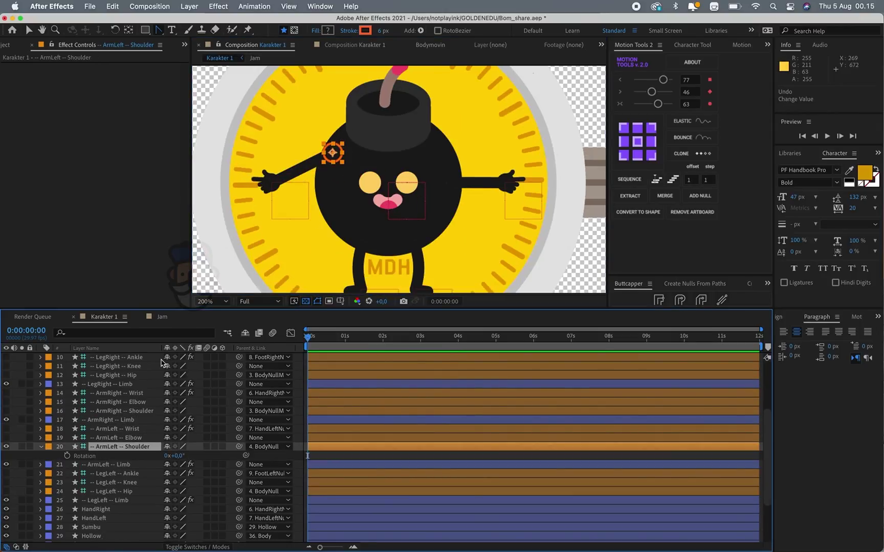
drag(284, 194, 304, 135)
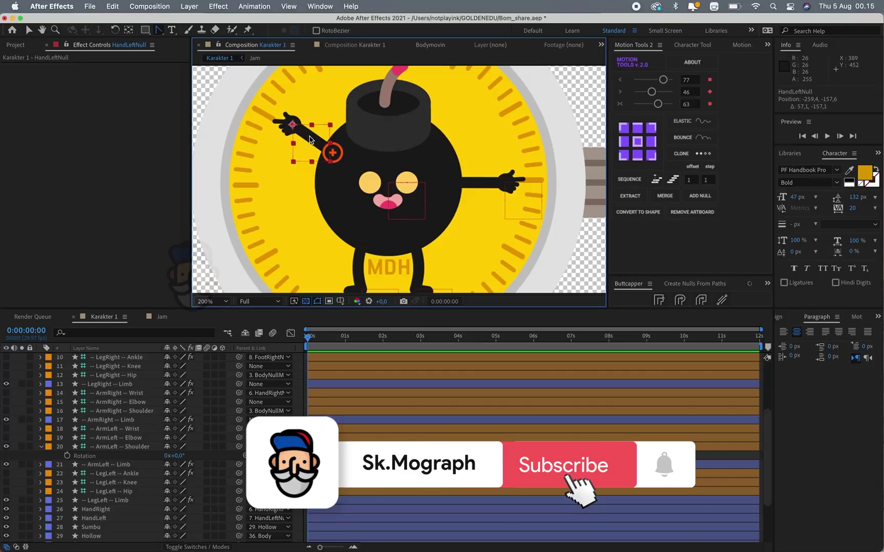
scroll(197, 404, up, 5)
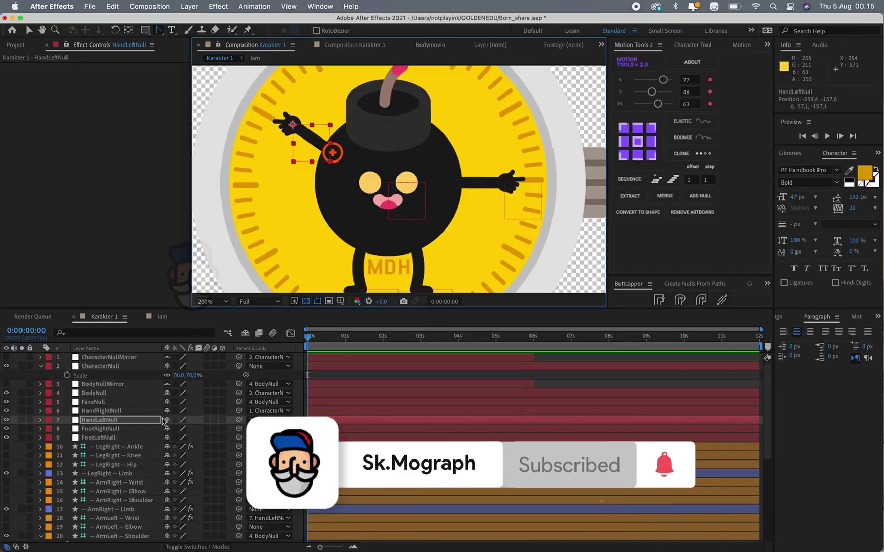
Rotate HandLeftNull to 28° and nudge the left hand slightly left and down
click(127, 421)
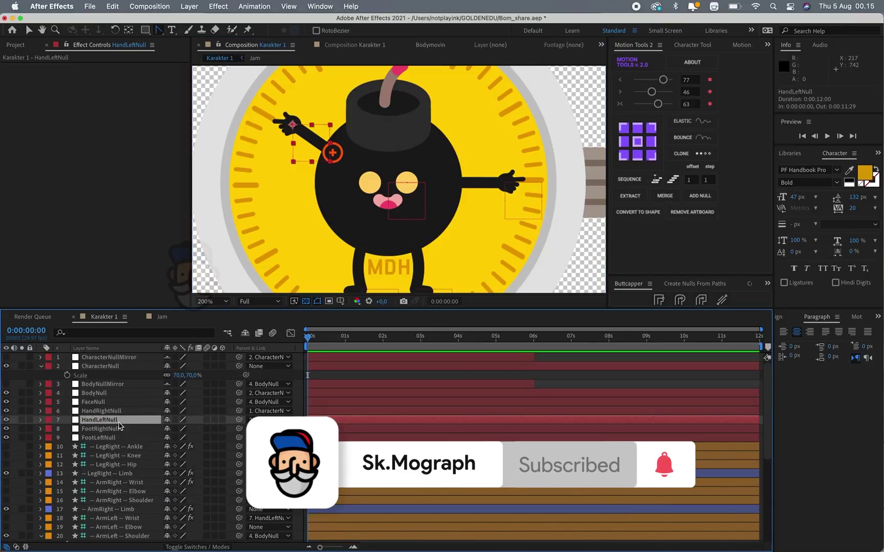
key(r)
drag(178, 429, 194, 432)
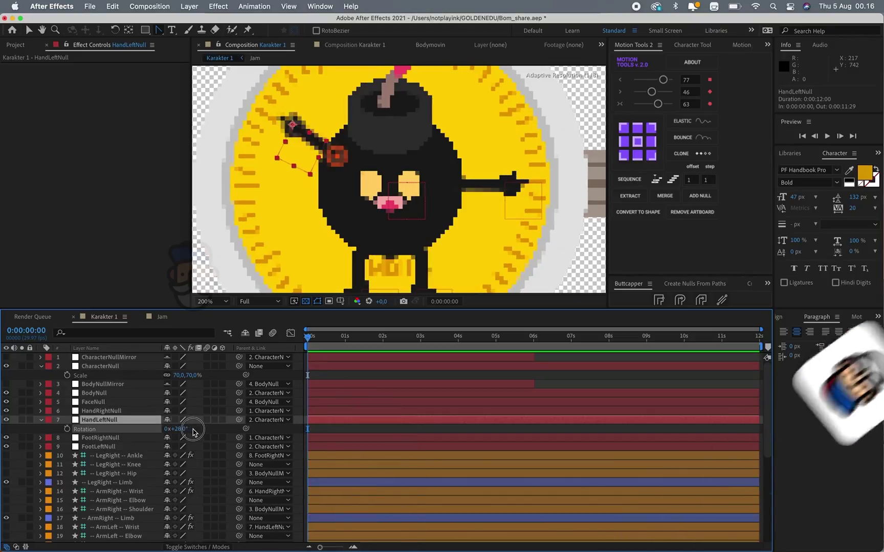
key(period)
drag(233, 170, 333, 240)
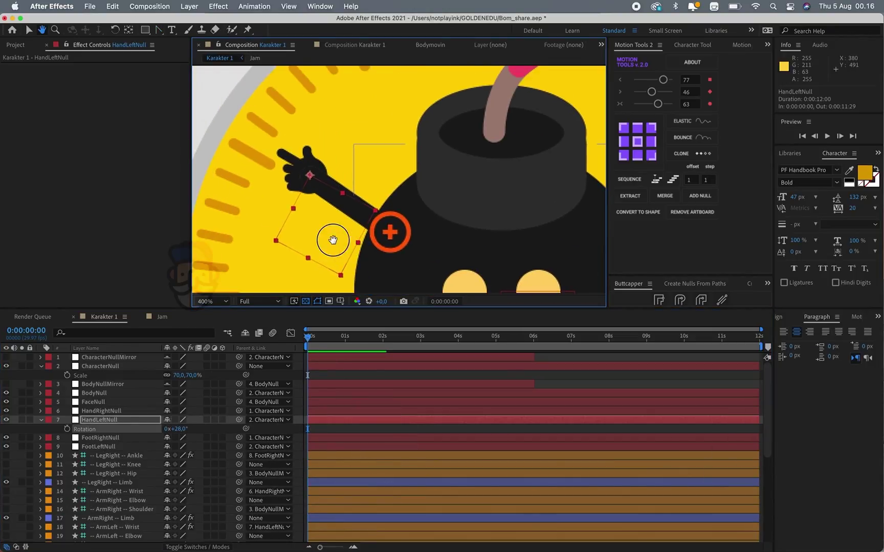
drag(319, 201, 308, 205)
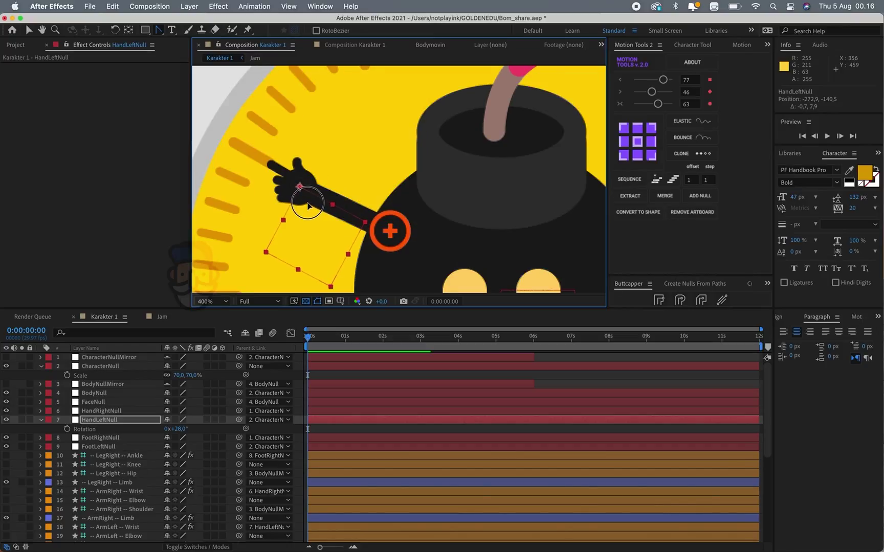
key(comma)
scroll(69, 455, down, 3)
click(148, 447)
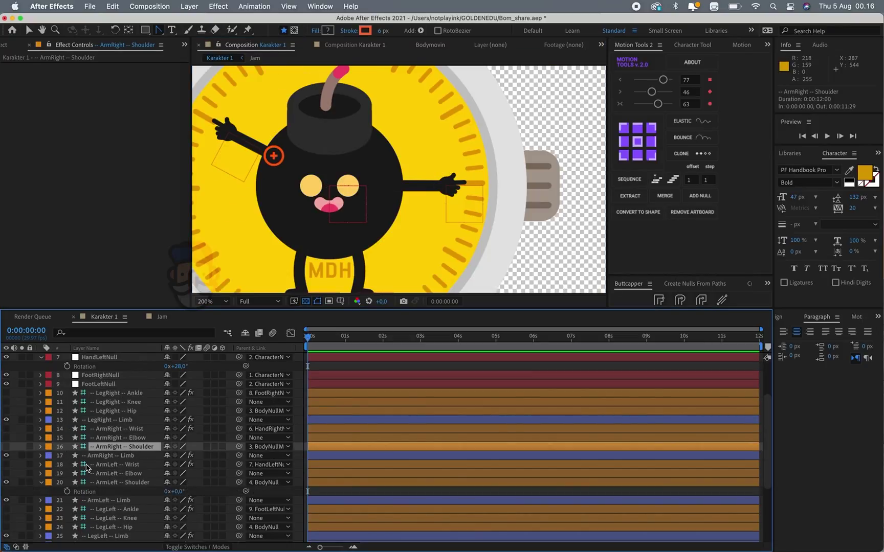
click(127, 484)
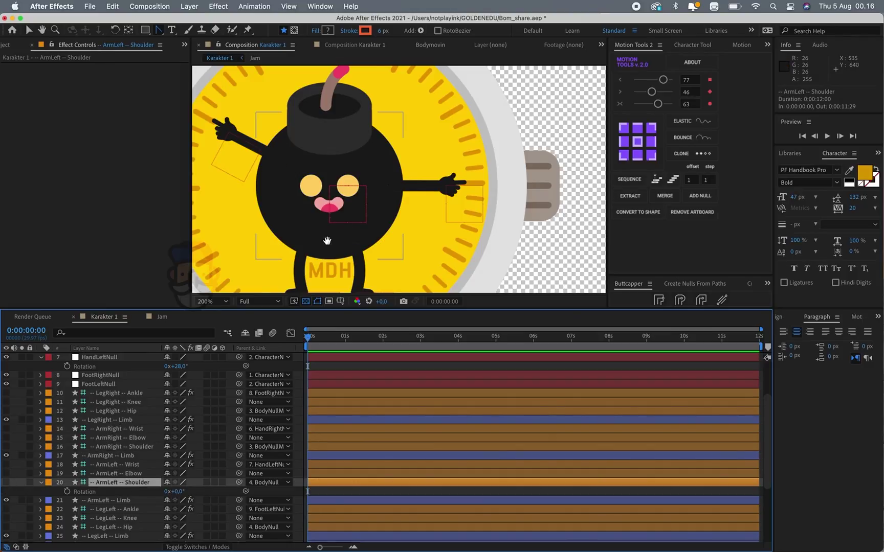
scroll(130, 483, down, 4)
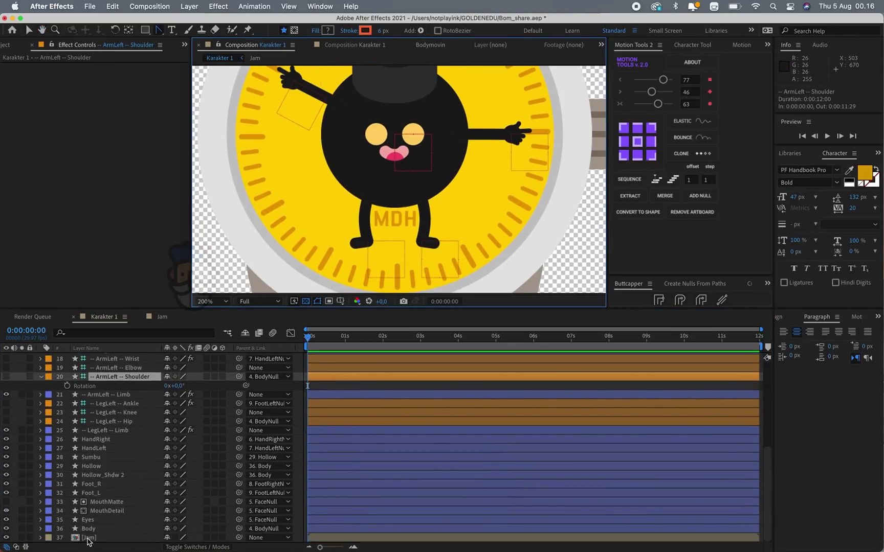
Move the Jam watch layer up the stack above the limb layers
click(104, 538)
mouse_move(95, 541)
mouse_down()
mouse_move(134, 353)
mouse_move(118, 494)
mouse_up()
click(120, 492)
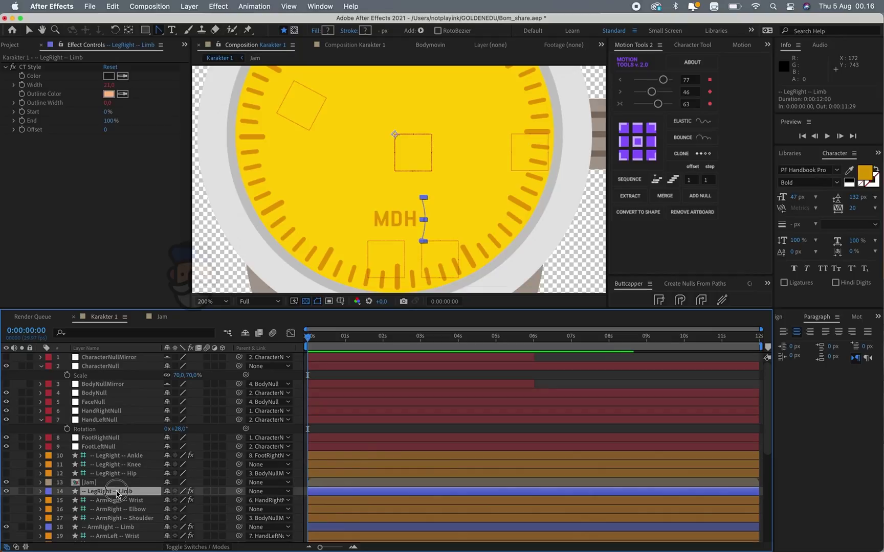
click(109, 483)
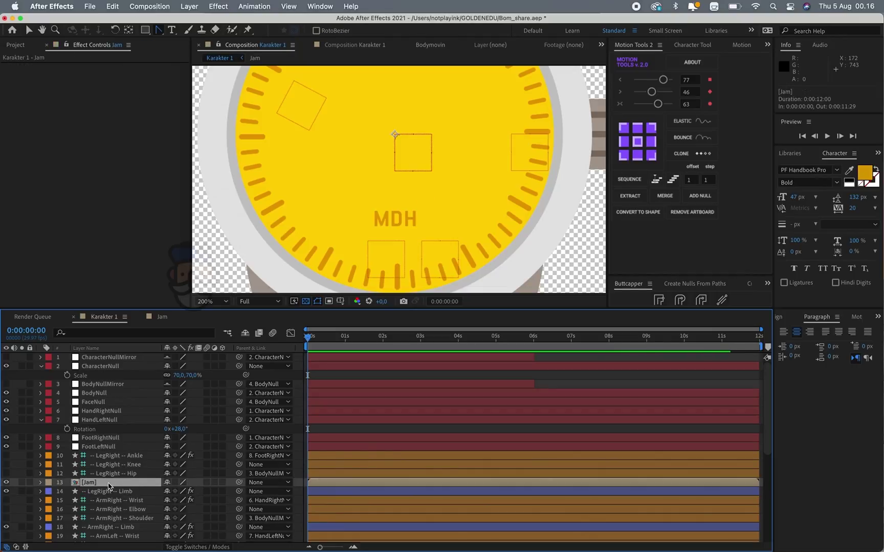
Scale Jam to 4% and slide its position onto the bomb's right wrist
key(s)
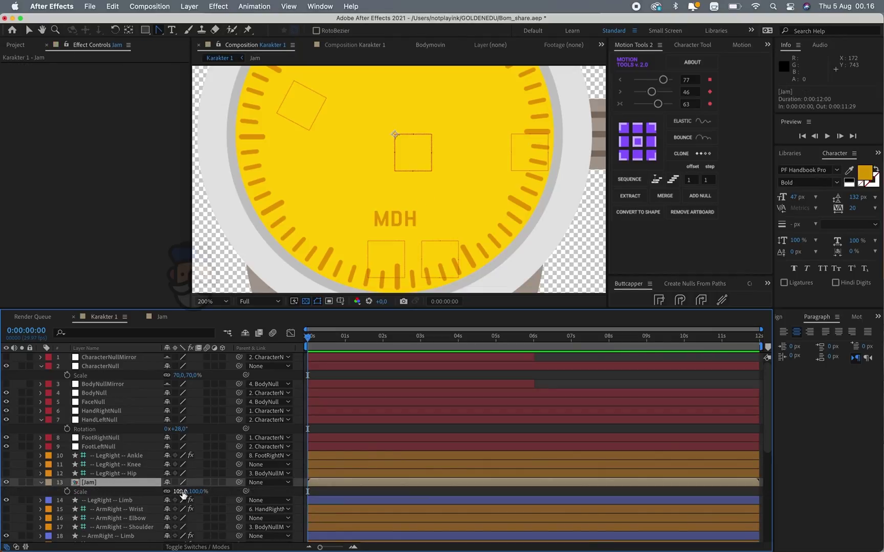
click(180, 491)
text(4)
key(Return)
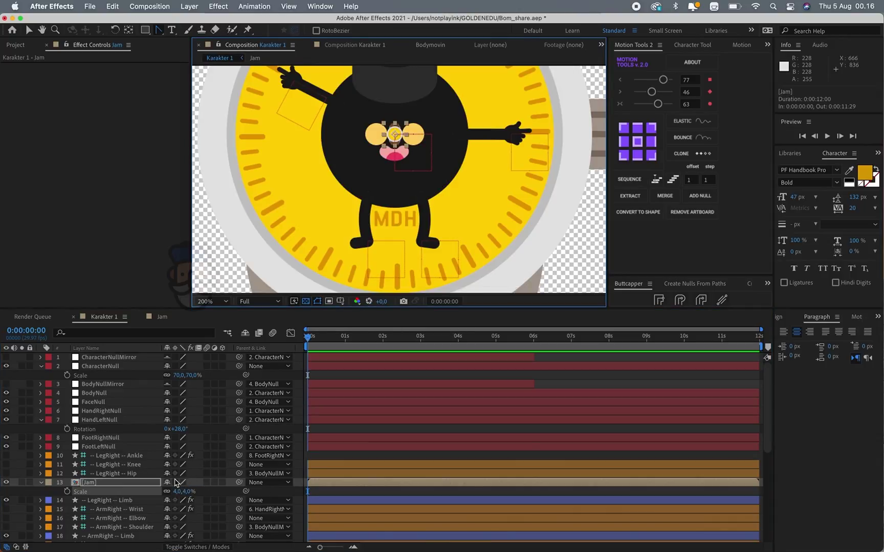
key(p)
mouse_move(174, 491)
mouse_down()
mouse_move(334, 488)
mouse_move(272, 488)
mouse_up()
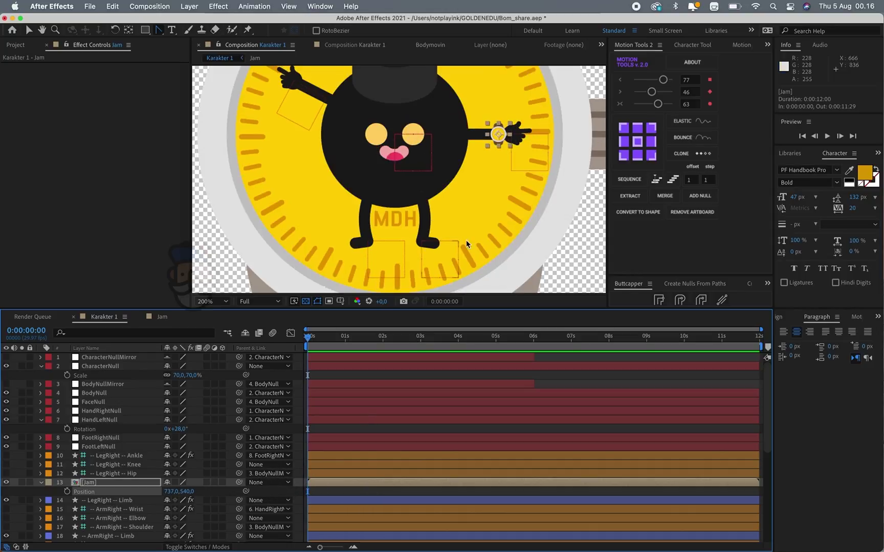
Shrink the Jam watch to 3% at position 737,540 on the wrist
key(period)
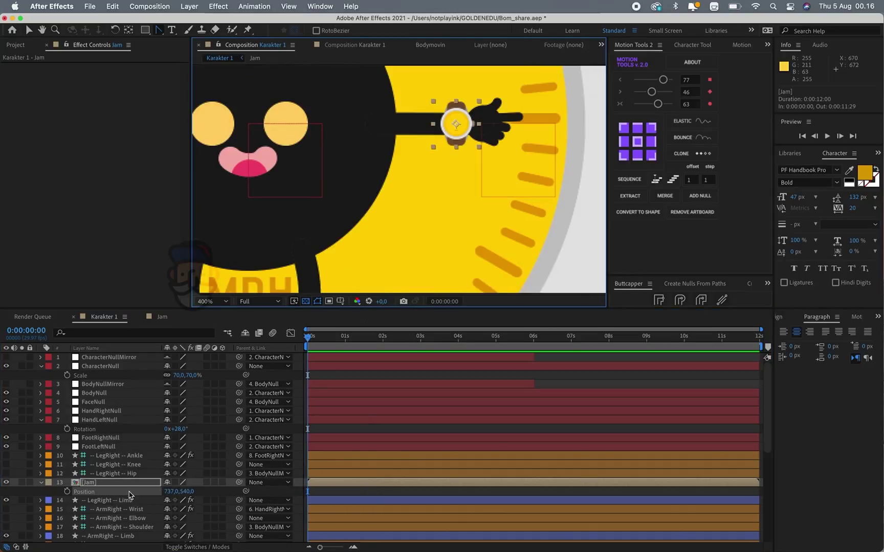
click(124, 487)
key(s)
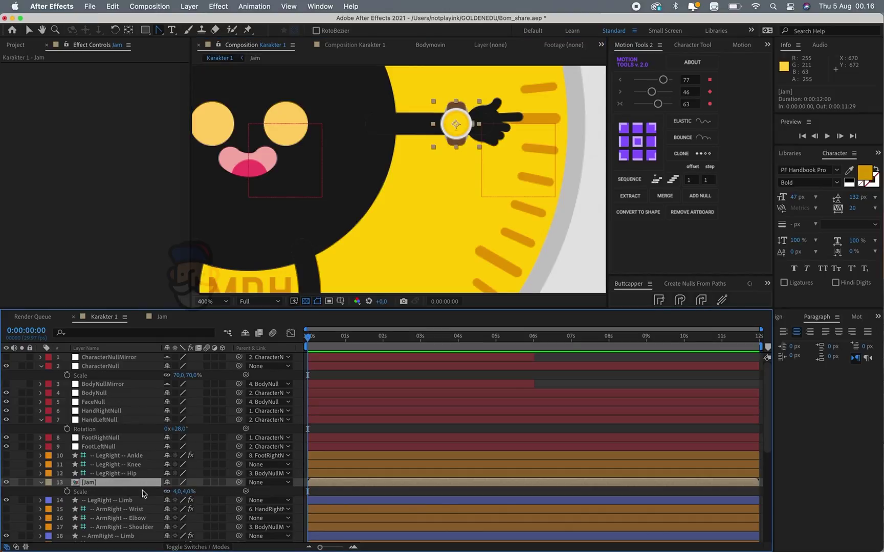
click(177, 493)
text(3)
key(Return)
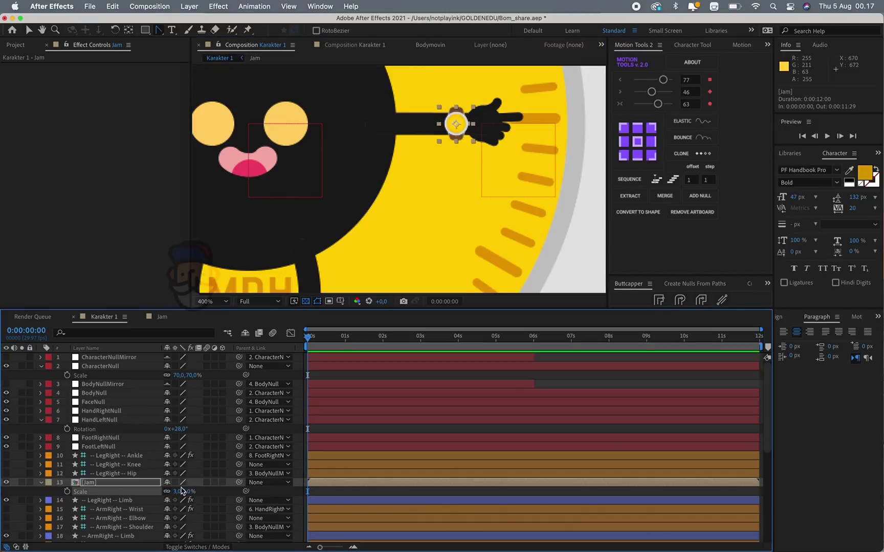
key(slash)
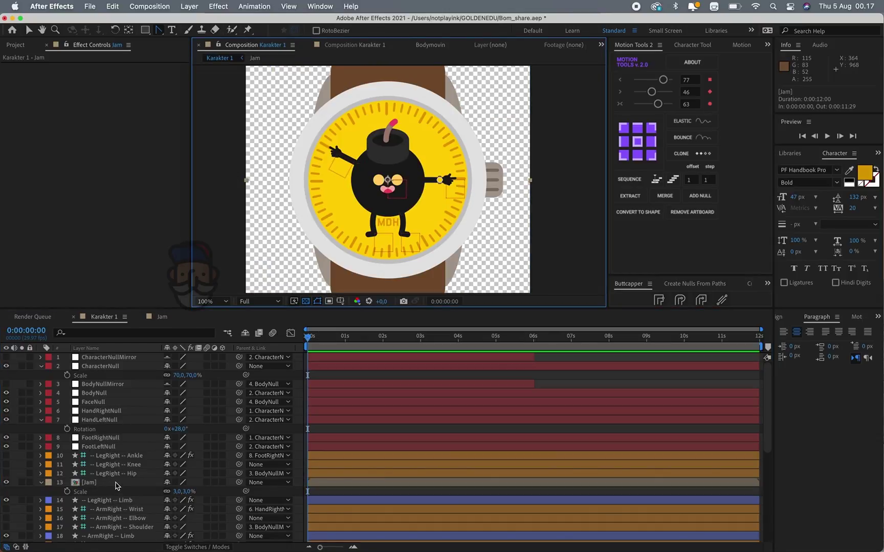
Parent the tiny wrist watch layer to HandRightNull
drag(238, 482, 121, 381)
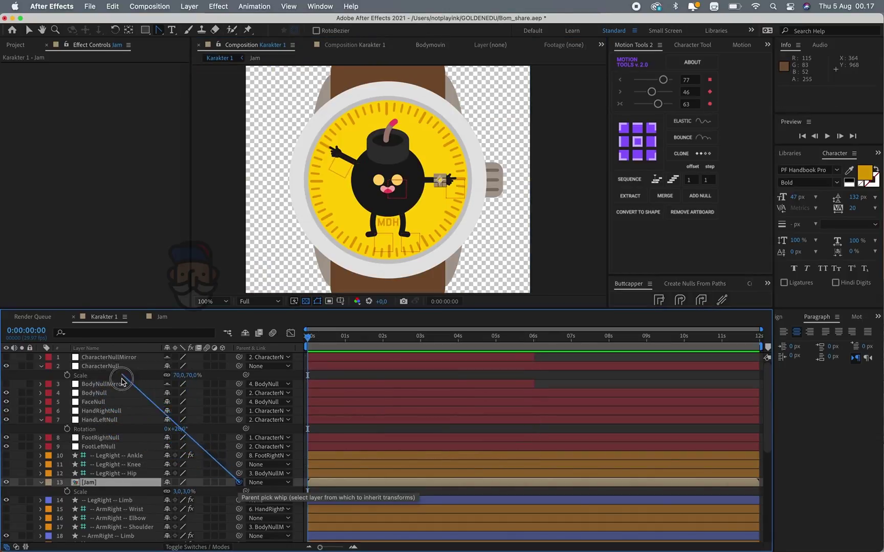
mouse_move(122, 381)
mouse_down()
mouse_move(122, 359)
mouse_move(121, 413)
mouse_up()
click(114, 411)
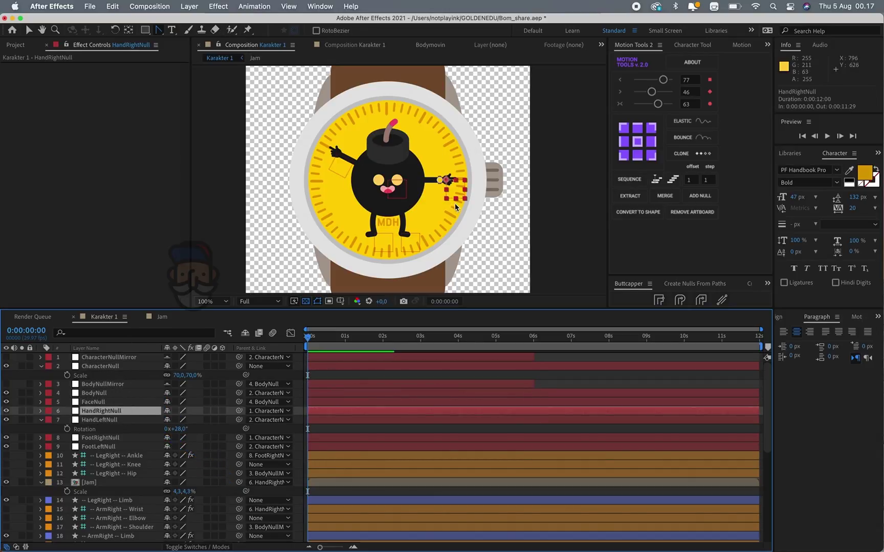
Test a -16° rotation on CharacterNullMirror, then undo it
click(123, 358)
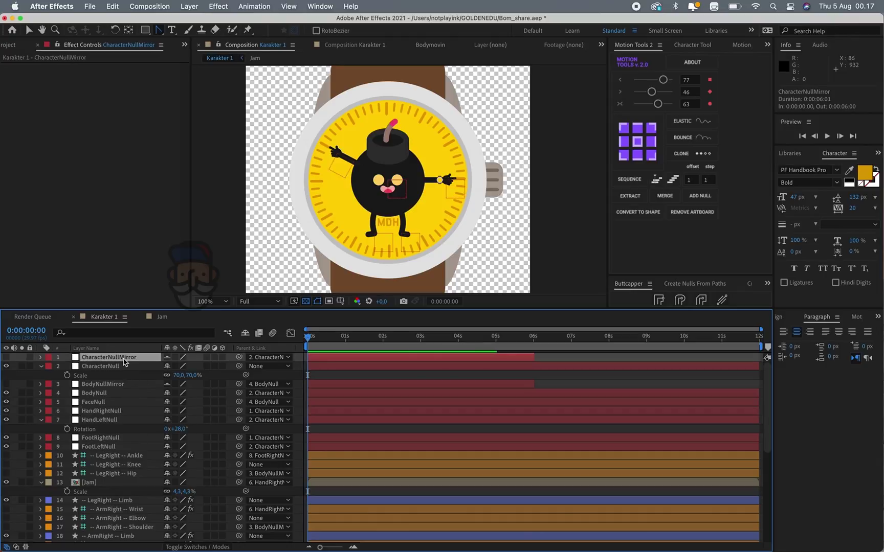
key(r)
drag(181, 367, 173, 367)
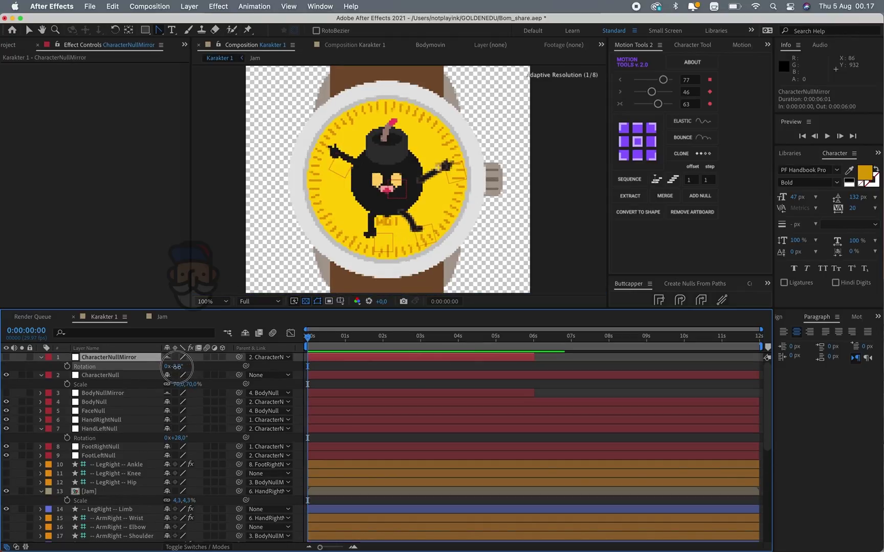
key(ctrl+z)
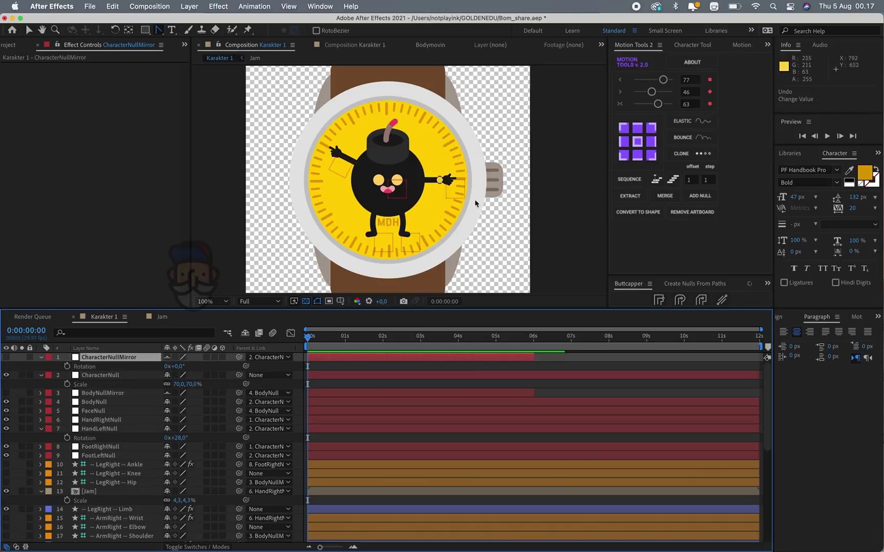
Parent FootRightNull to CharacterNull and the LegRight -- Hip layer to BodyNull
click(487, 219)
drag(487, 219, 493, 199)
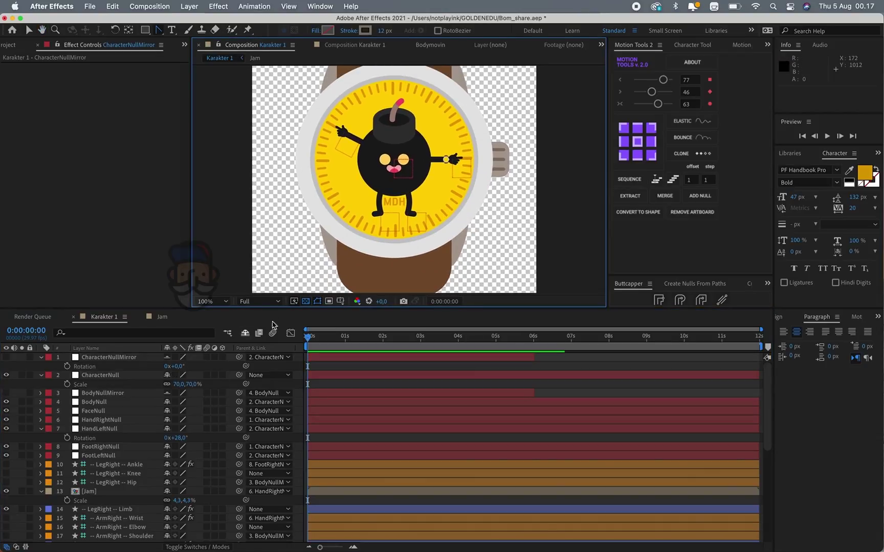
click(407, 218)
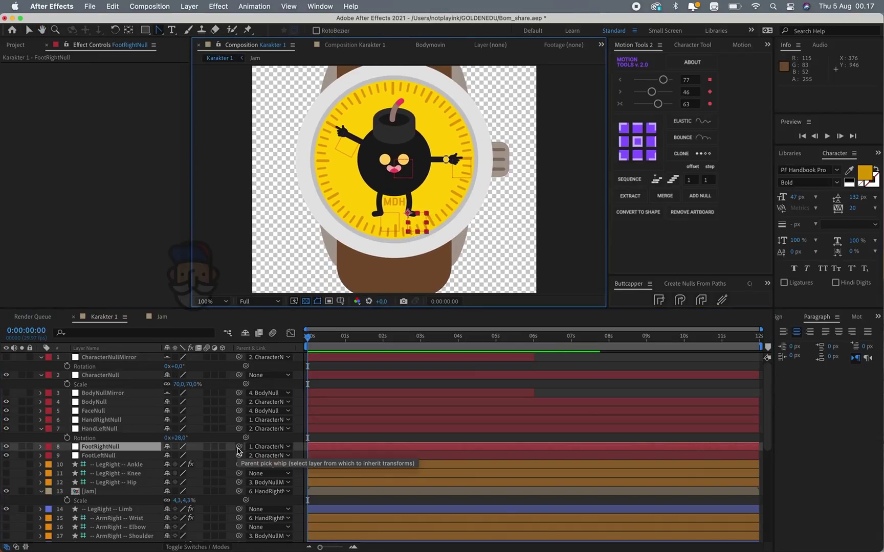
drag(239, 447, 120, 402)
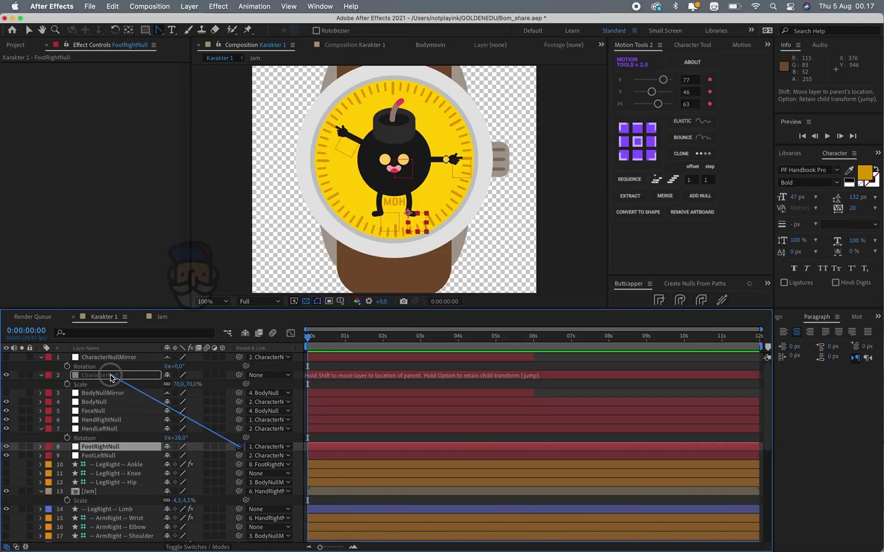
drag(116, 378, 113, 376)
click(249, 483)
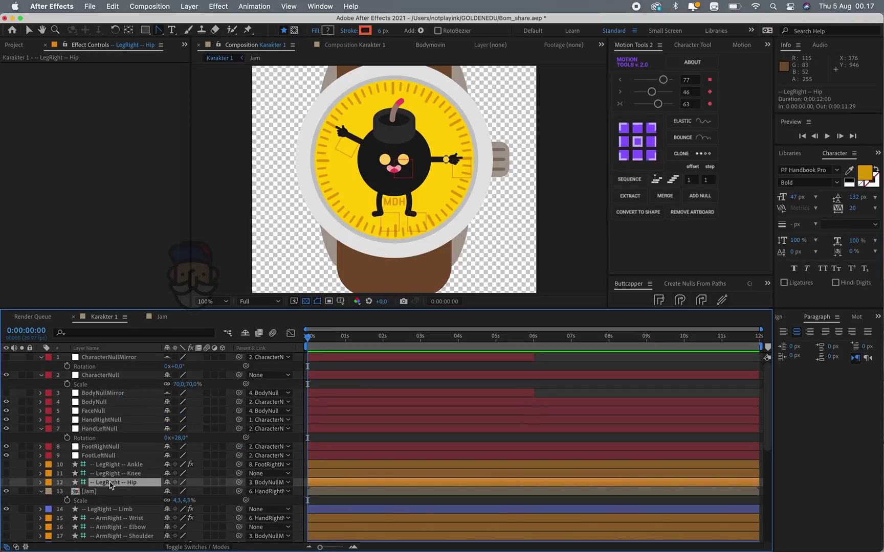
drag(238, 482, 117, 405)
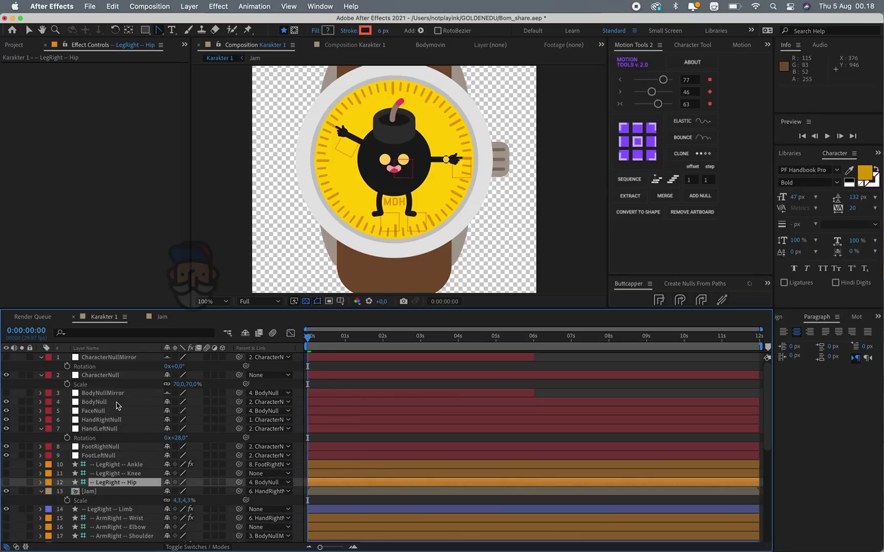
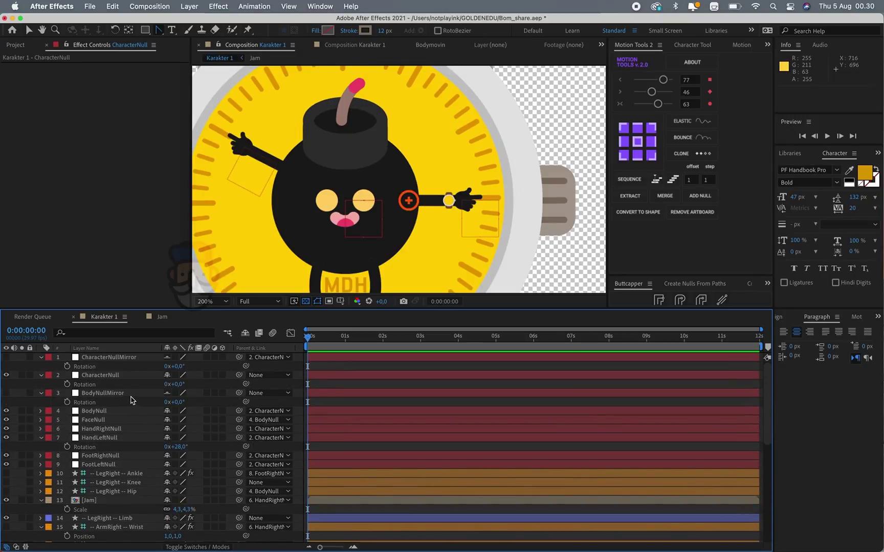
Link BodyNullMirror's Rotation by expression to CharacterNullMirror's rotation, test-rotating once and undoing it
alt+click(68, 402)
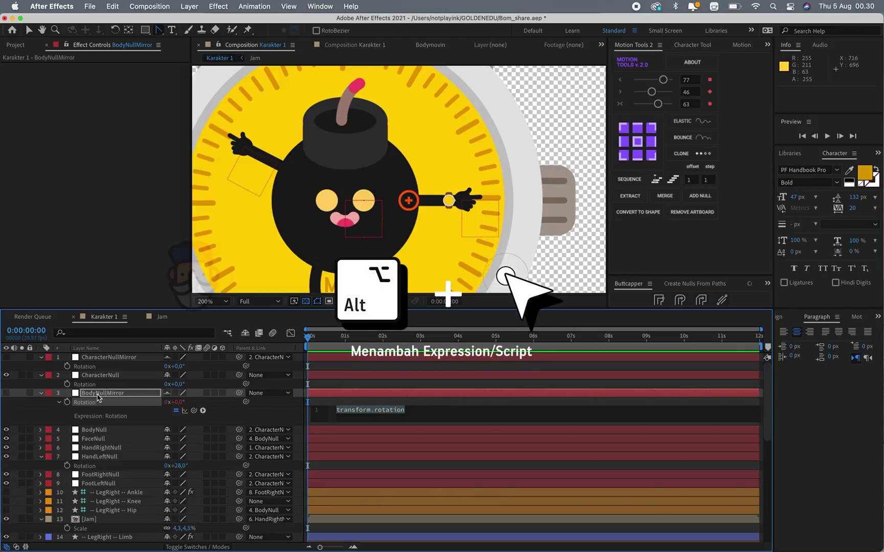
drag(193, 411, 90, 366)
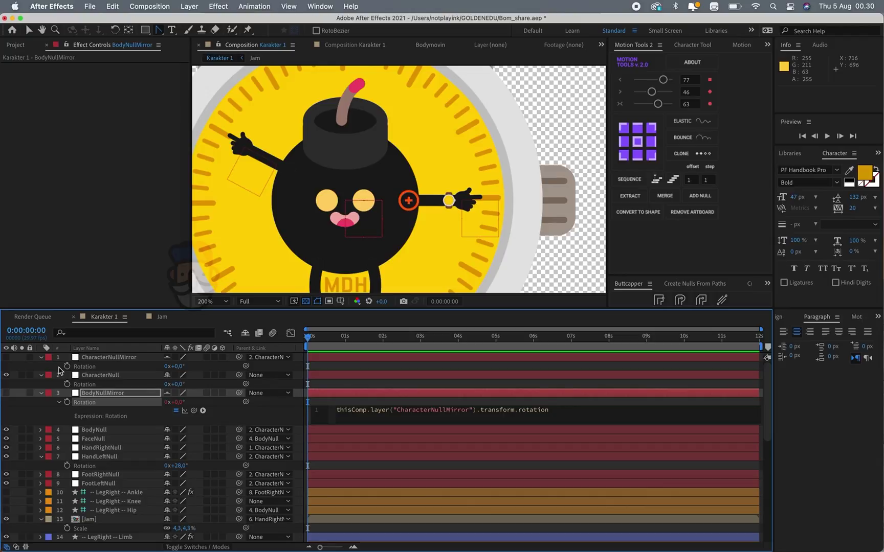
click(174, 366)
drag(174, 367, 177, 371)
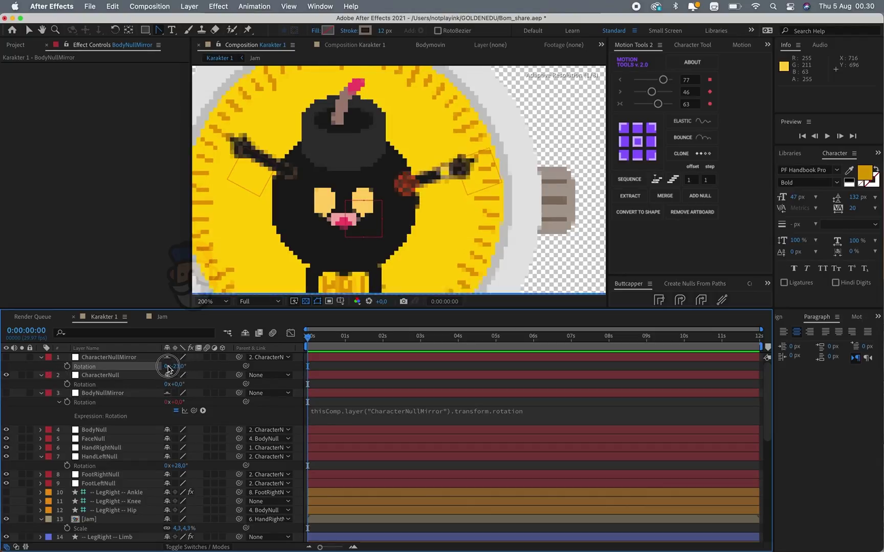
key(super+z)
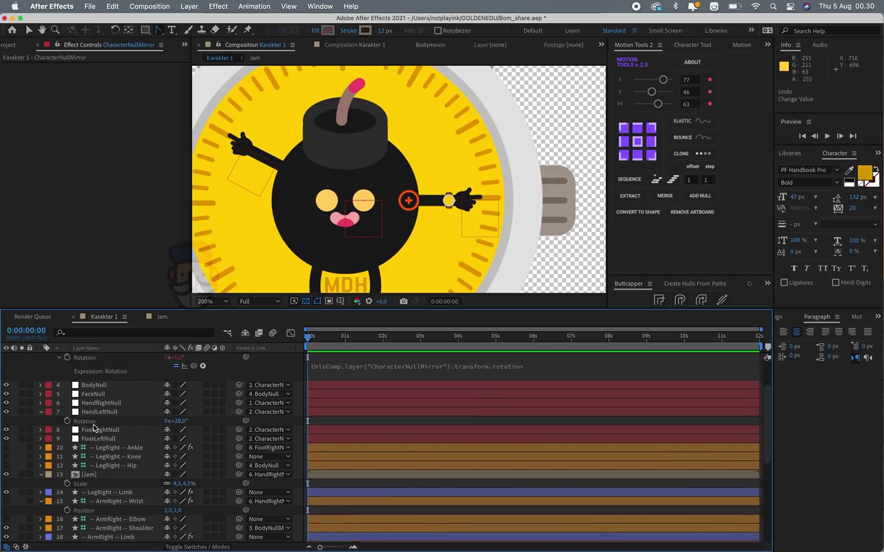
click(409, 201)
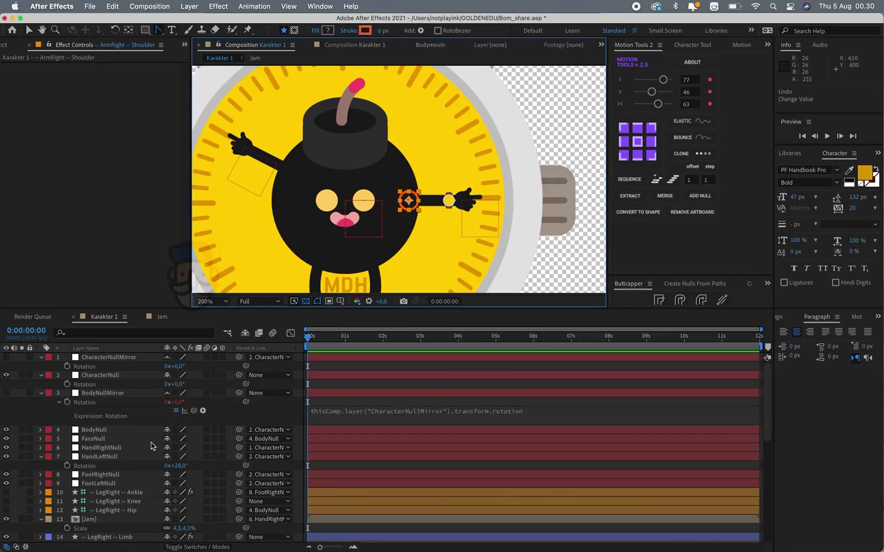
With the viewer at 100%, key CharacterNullMirror's Rotation at -42° at 0:00:05:00
scroll(146, 449, down, 5)
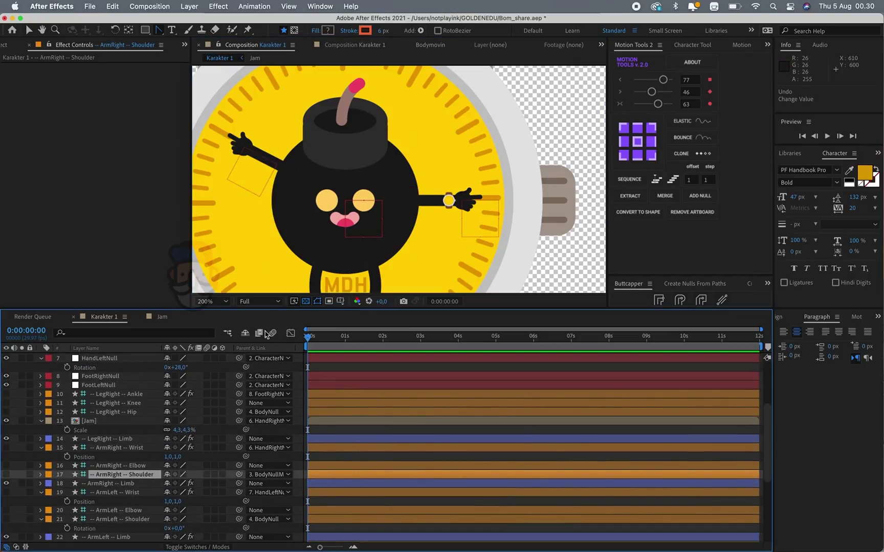
key(comma)
key(comma)
click(483, 175)
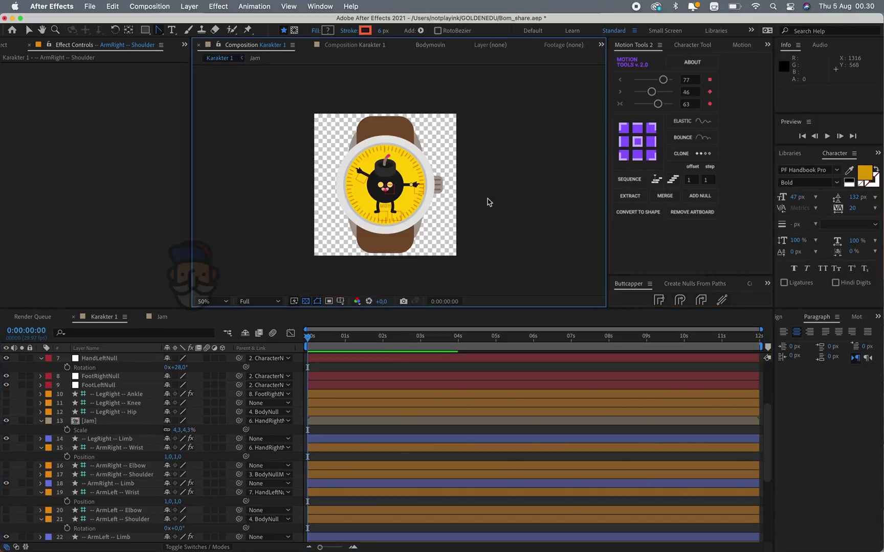
key(period)
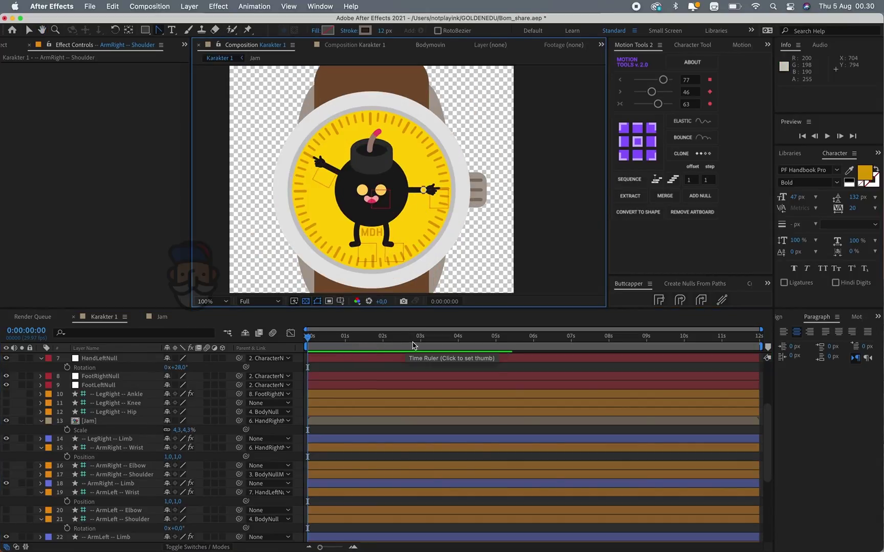
drag(442, 338, 496, 339)
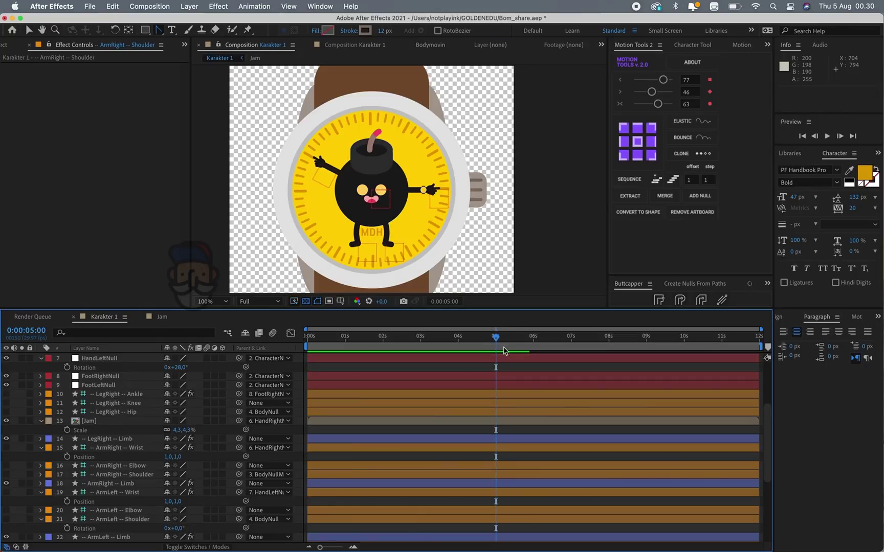
scroll(149, 389, up, 4)
click(149, 361)
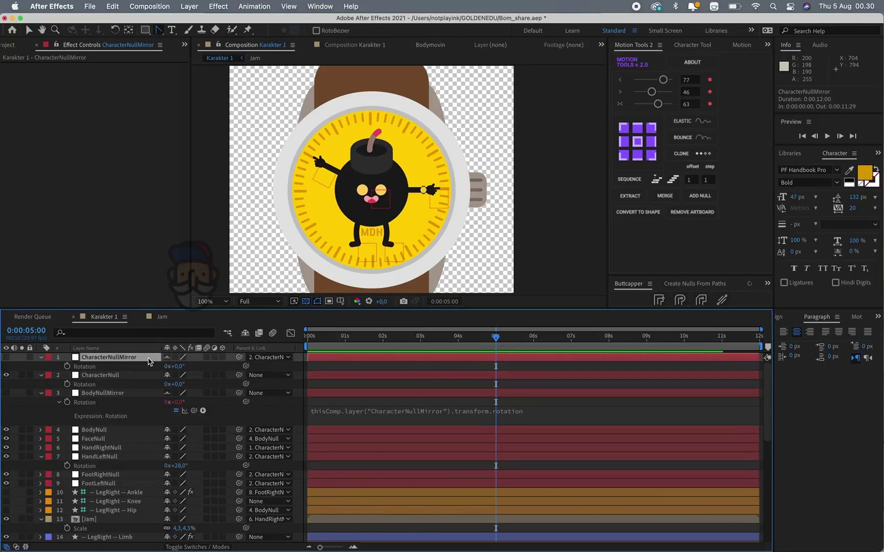
click(67, 367)
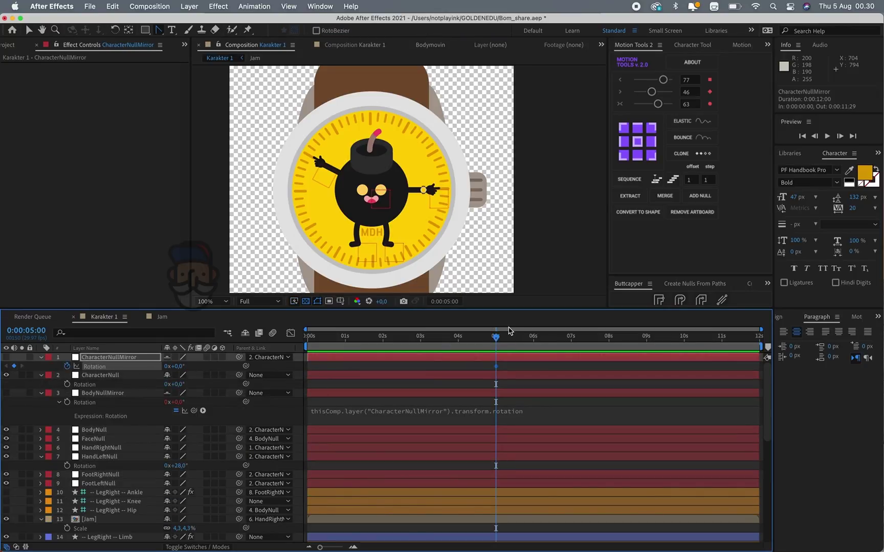
click(180, 367)
text(2)
key(Return)
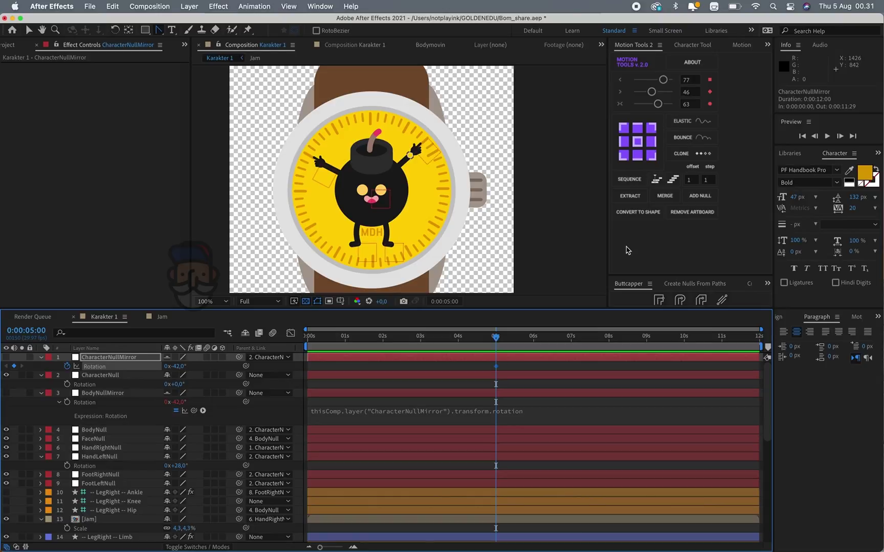
Add earlier Rotation keyframes of -41° at 0:00:04:27 and -48° at 0:00:04:23
key(Page_Up)
key(Page_Up)
key(Page_Up)
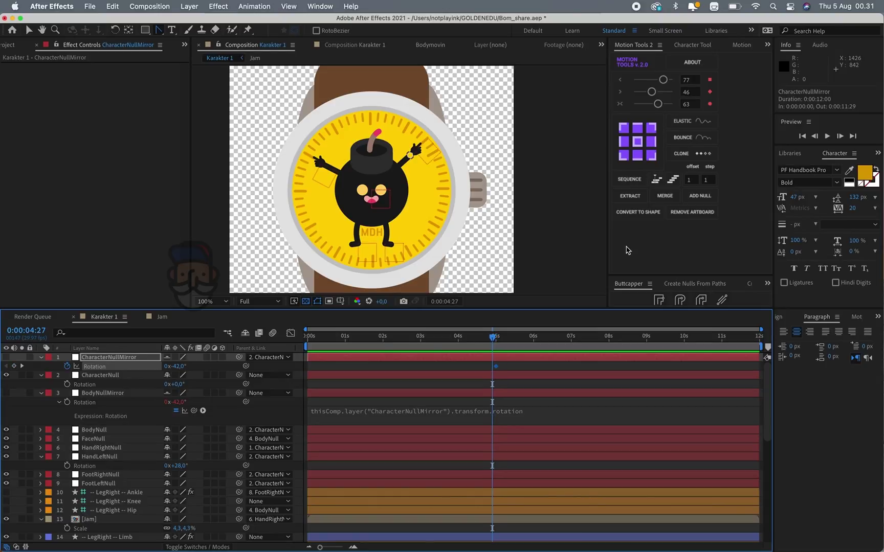
click(178, 366)
key(Return)
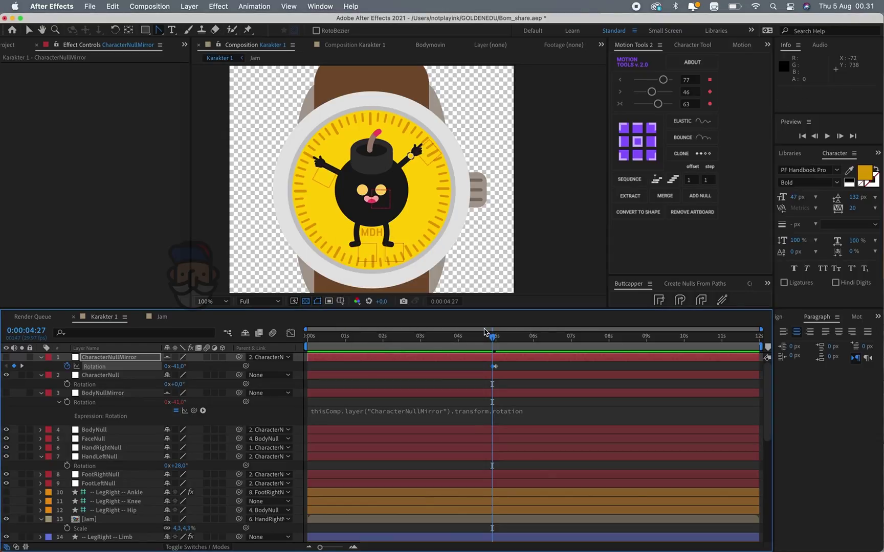
key(Page_Up)
key(Page_Up)
key(Page_Up)
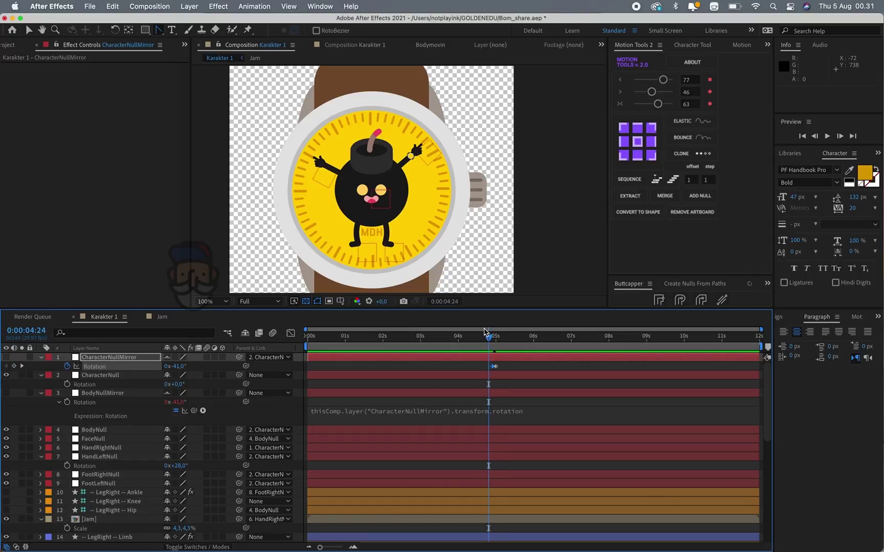
key(Page_Up)
click(179, 366)
text(-48)
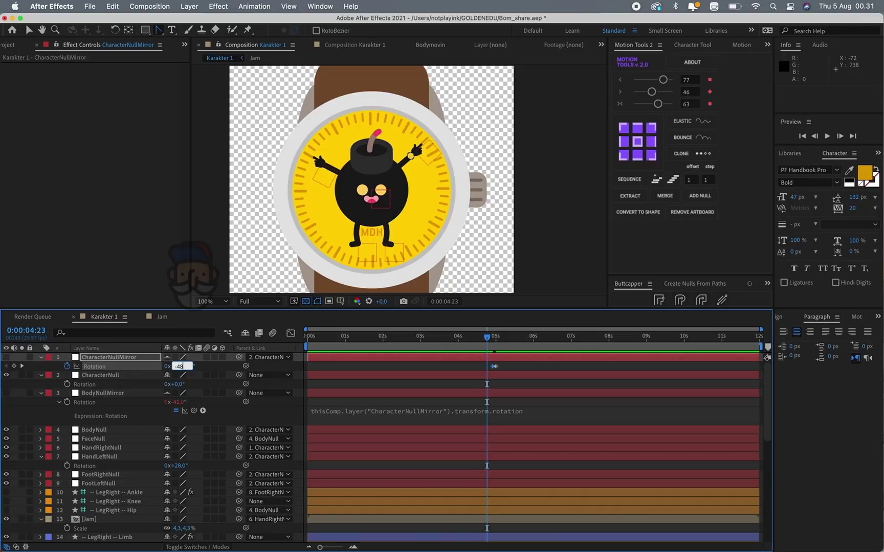
key(Return)
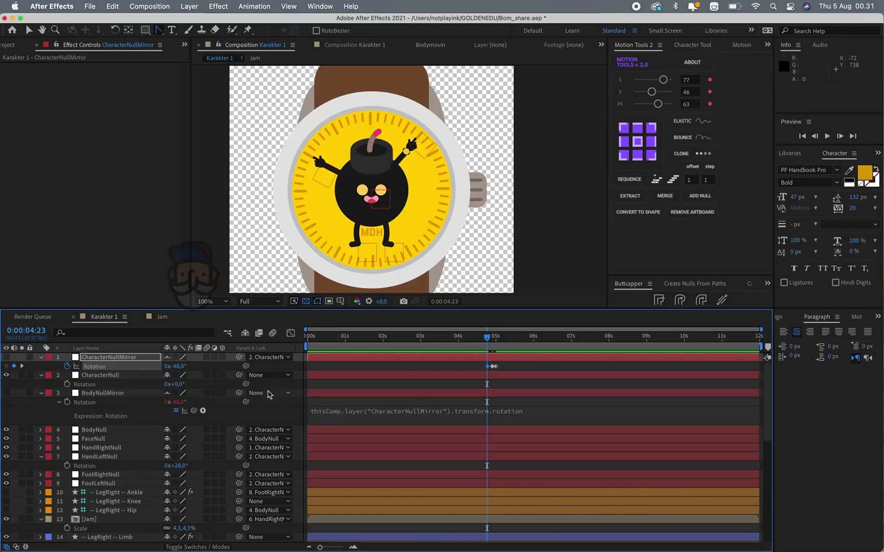
drag(486, 339, 457, 343)
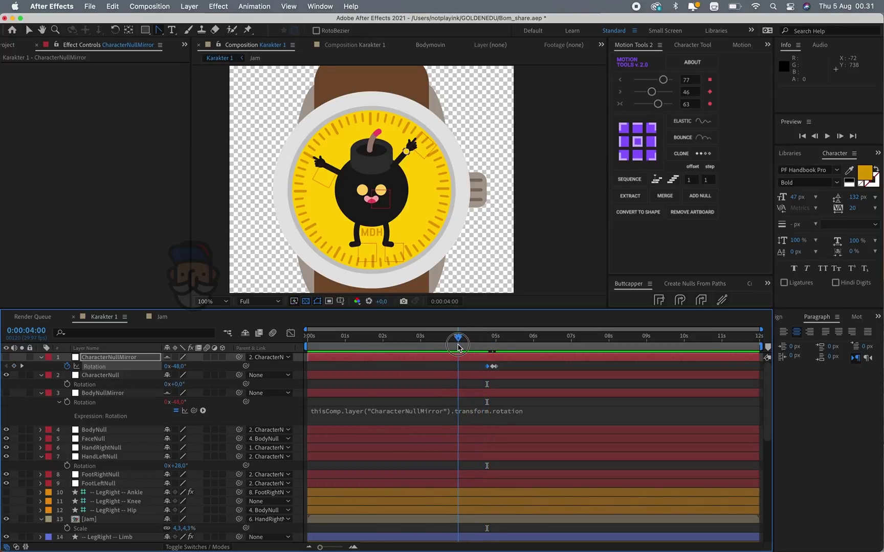
Paste a Rotation keyframe at 4 seconds and preview the arm animation
key(super+v)
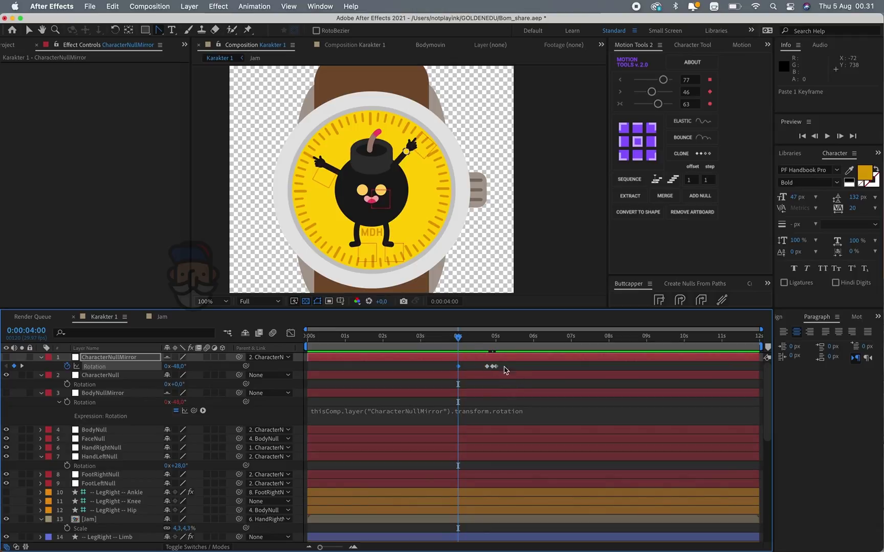
key(space)
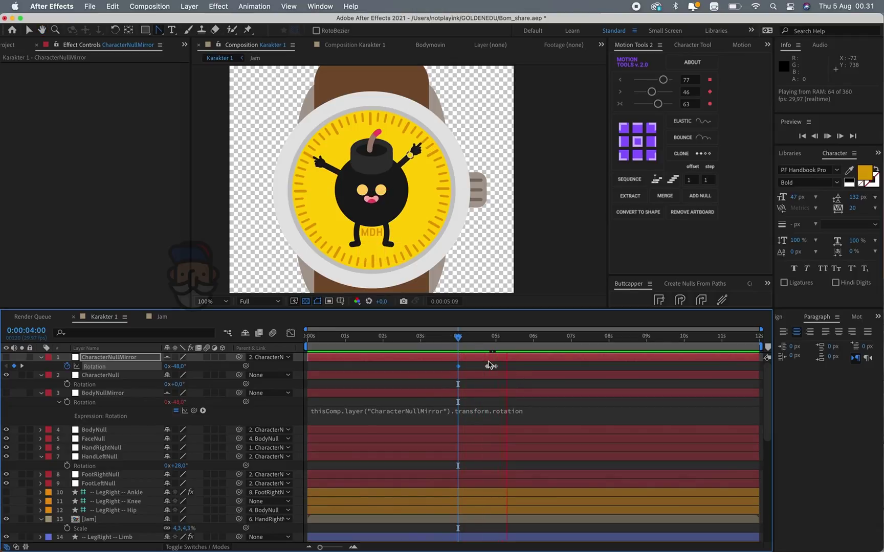
key(space)
key(Page_Up)
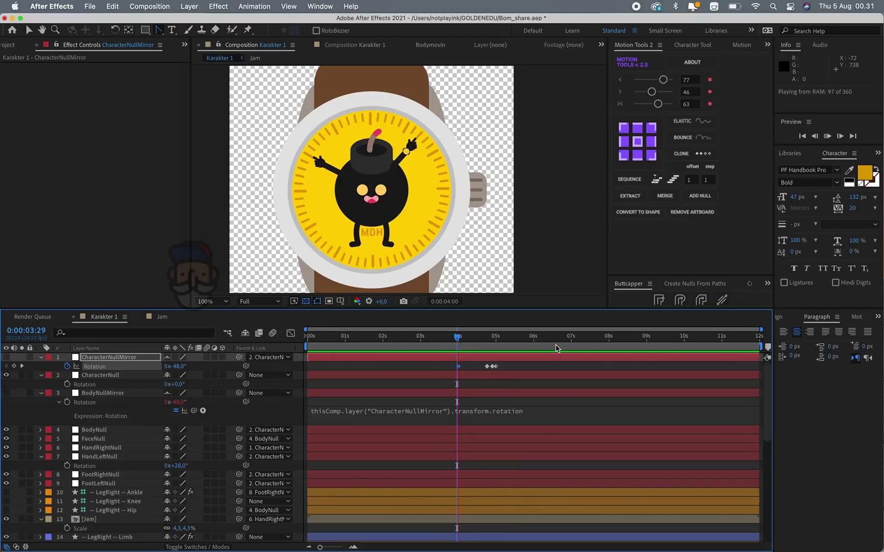
key(space)
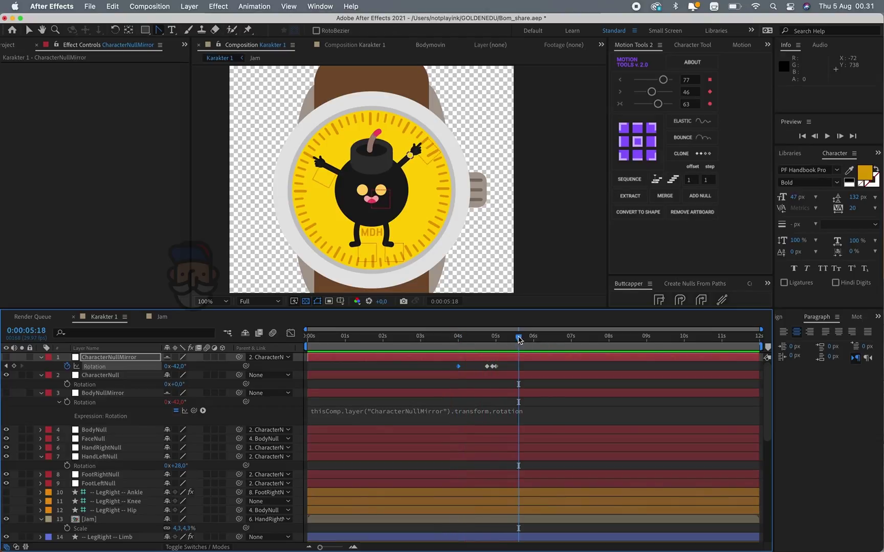
click(457, 347)
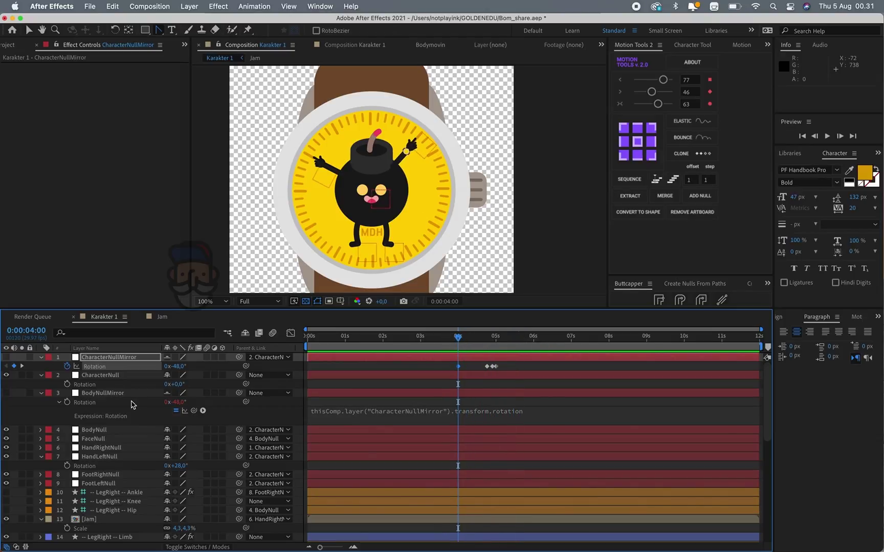
Add a loopIn('offset') expression to CharacterNullMirror's Rotation and preview the looping swing
alt+click(67, 366)
text(loo)
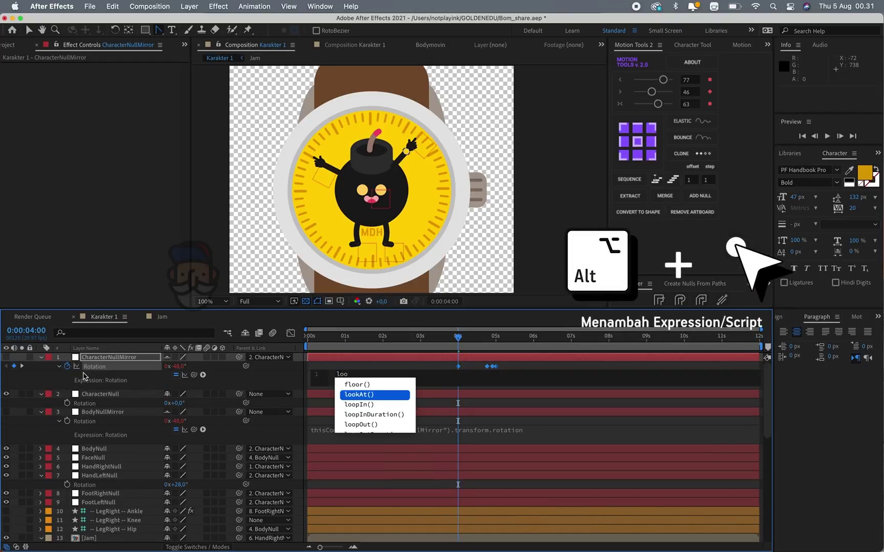
key(Down)
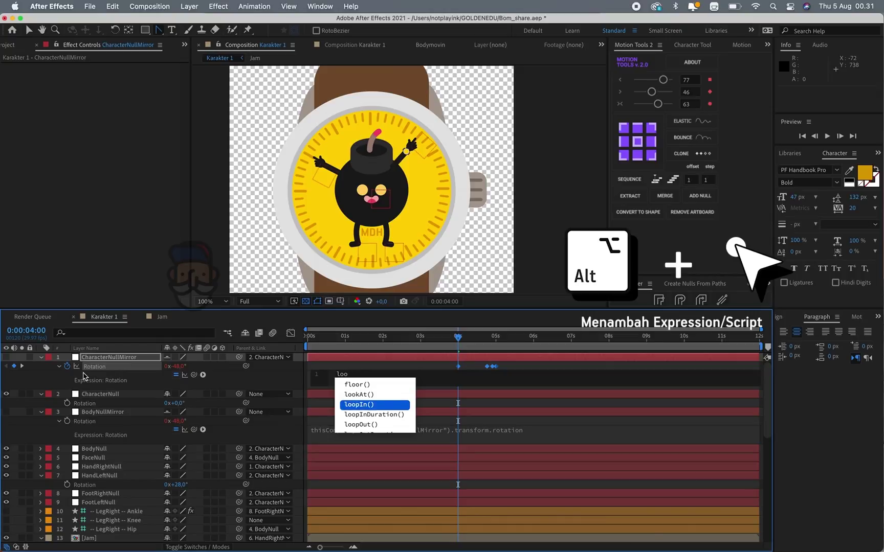
key(Return)
text(')
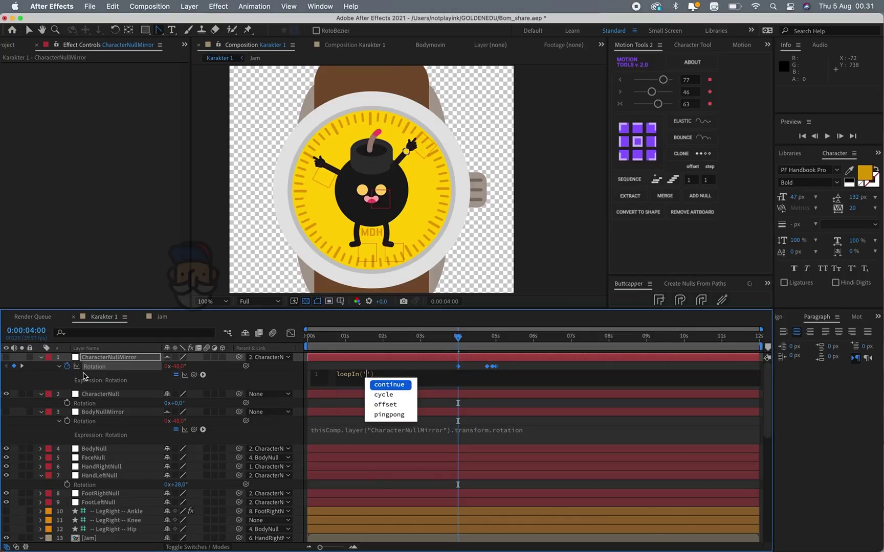
text(o)
key(Return)
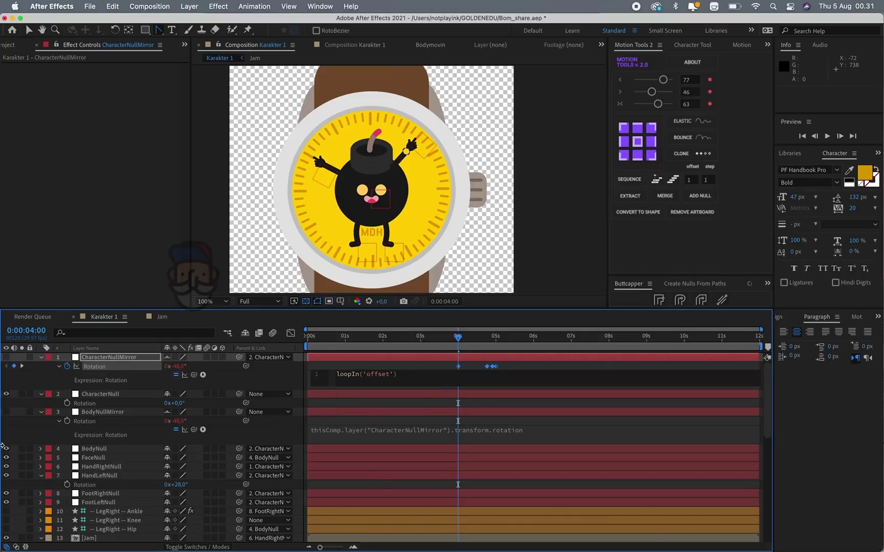
click(270, 387)
click(392, 342)
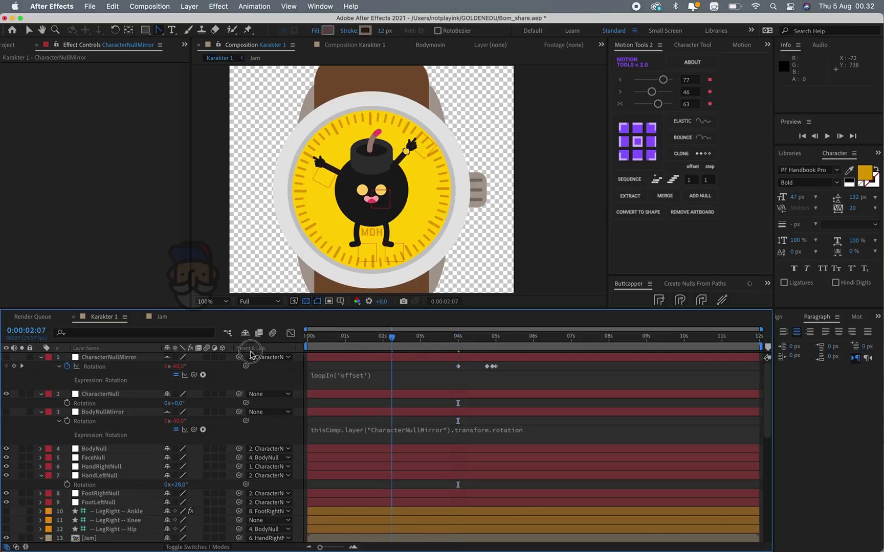
key(space)
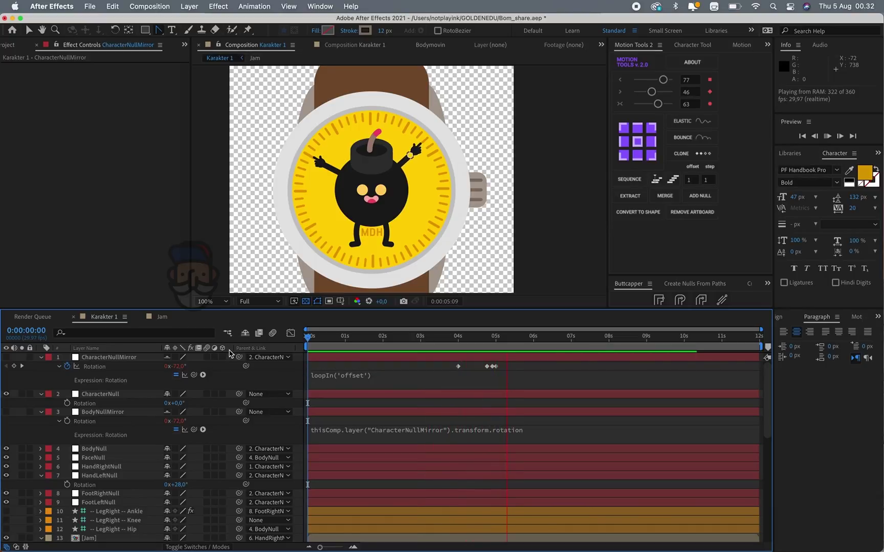
Apply Easy Ease to CharacterNullMirror's Rotation keyframes and scrub back to the 2-second mark
click(430, 342)
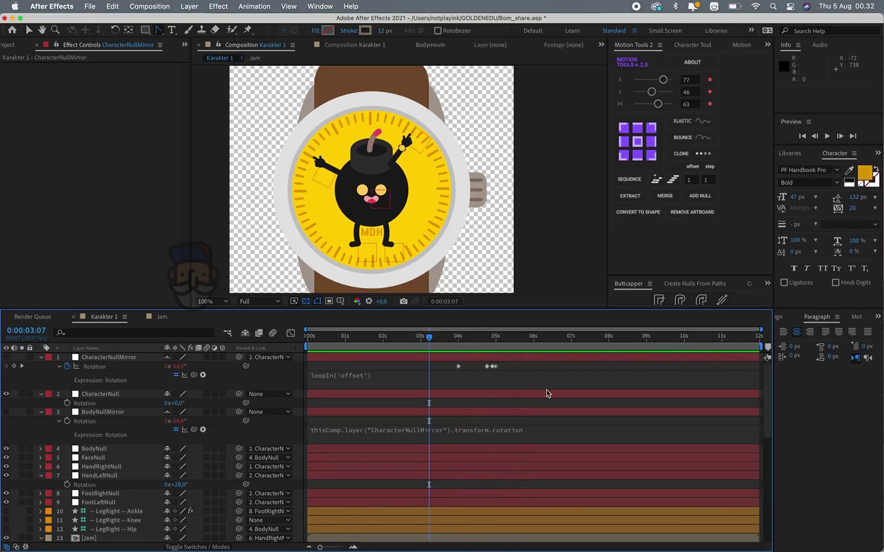
drag(514, 368, 435, 383)
right_click(458, 366)
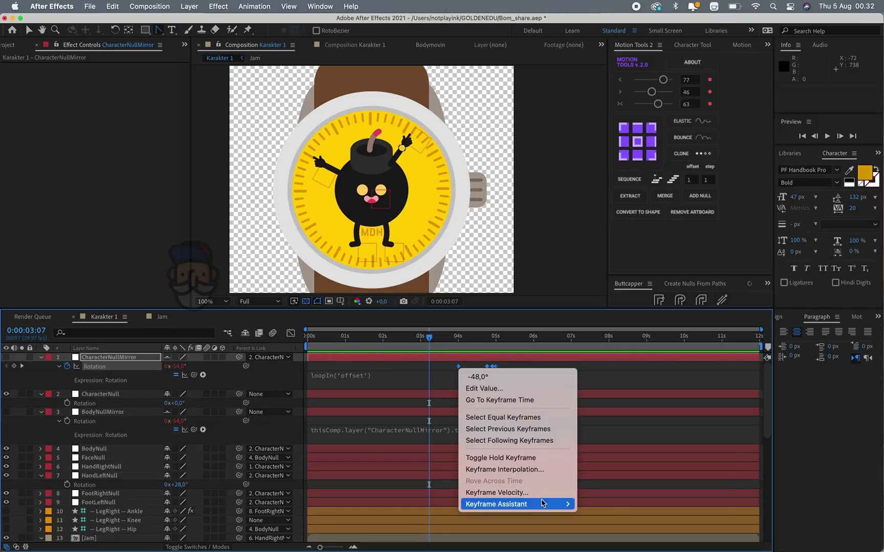
mouse_move(548, 505)
click(593, 471)
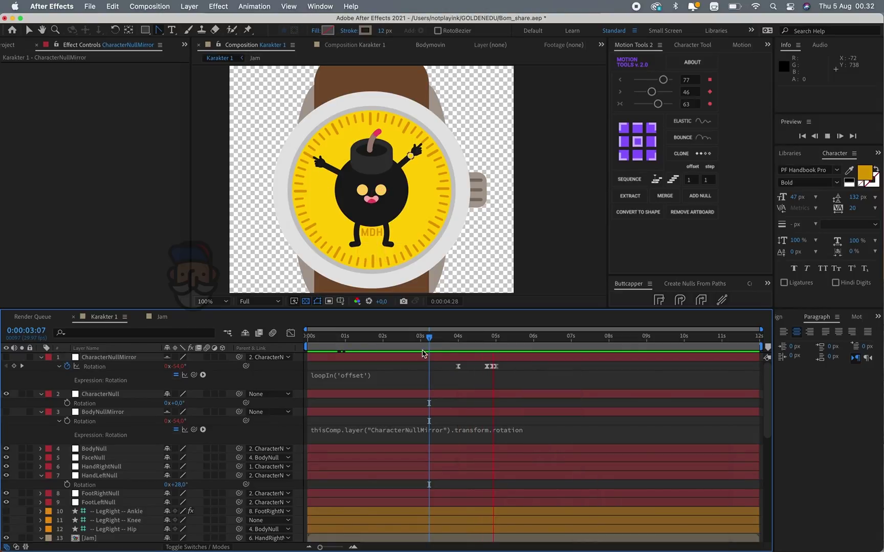
drag(439, 339, 400, 343)
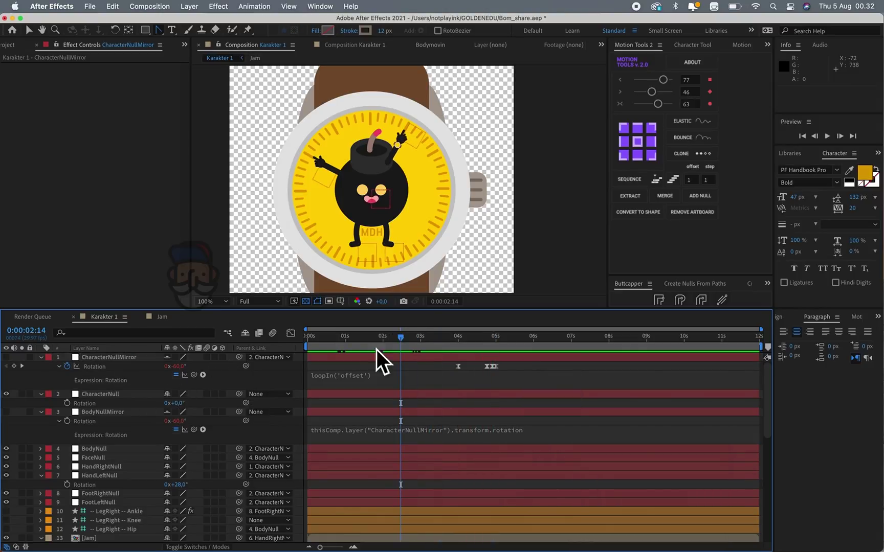
drag(406, 337, 383, 339)
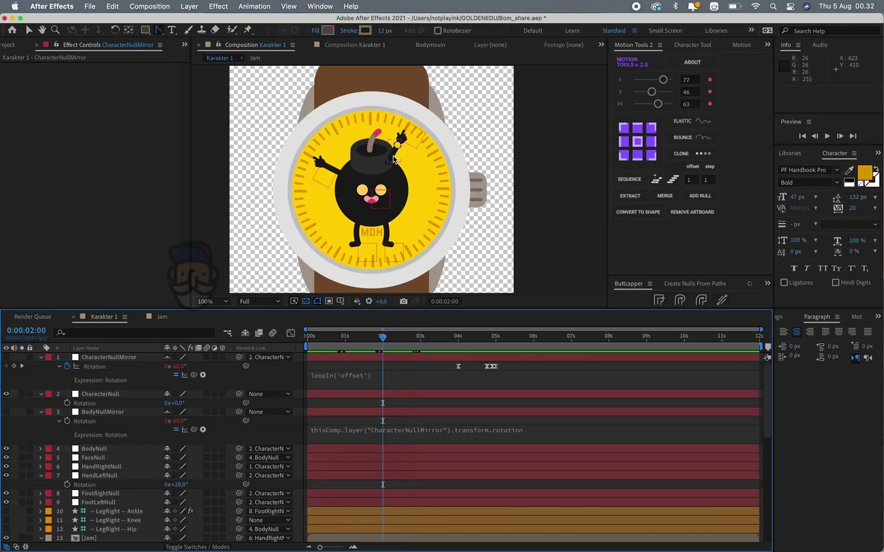
Select the Hollow, Hollow_Shdw 2 and Sumbu layers and try moving them in the stack
scroll(110, 469, down, 5)
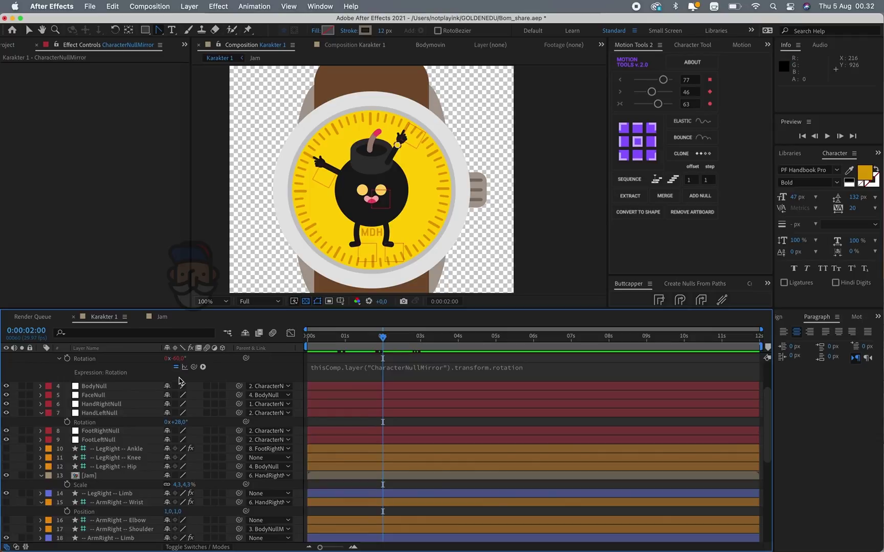
scroll(121, 478, down, 5)
click(375, 149)
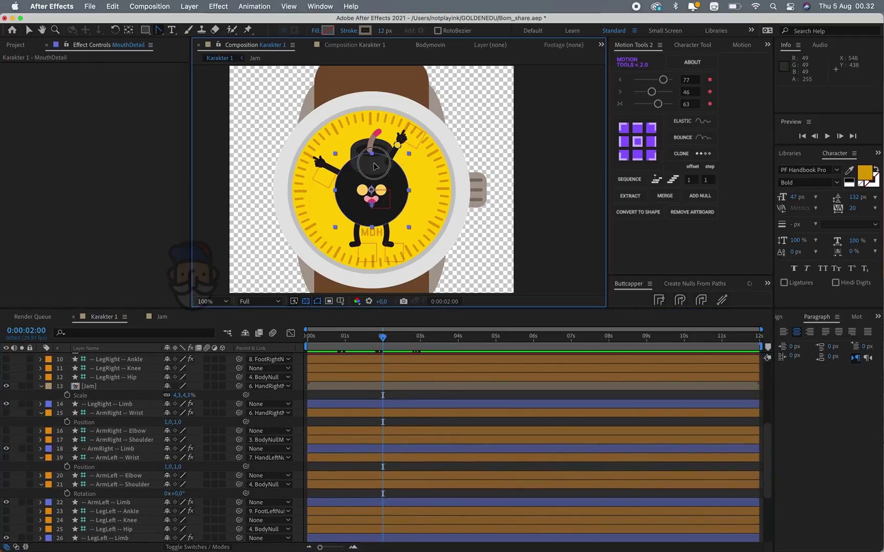
click(373, 148)
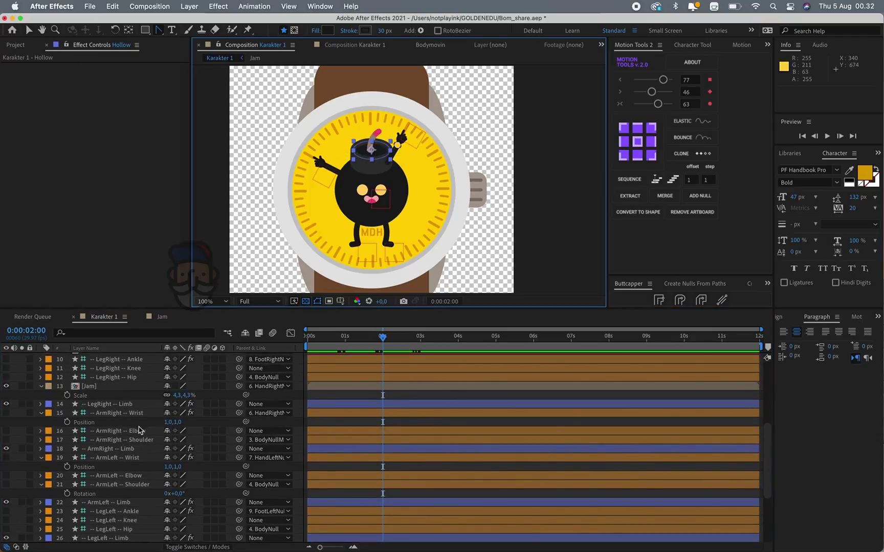
scroll(113, 443, down, 4)
scroll(113, 443, down, 4)
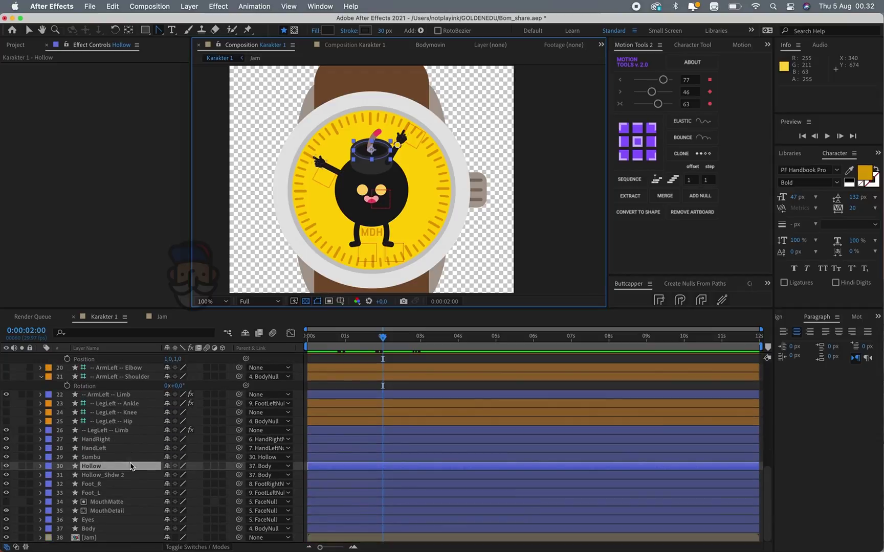
shift+click(103, 476)
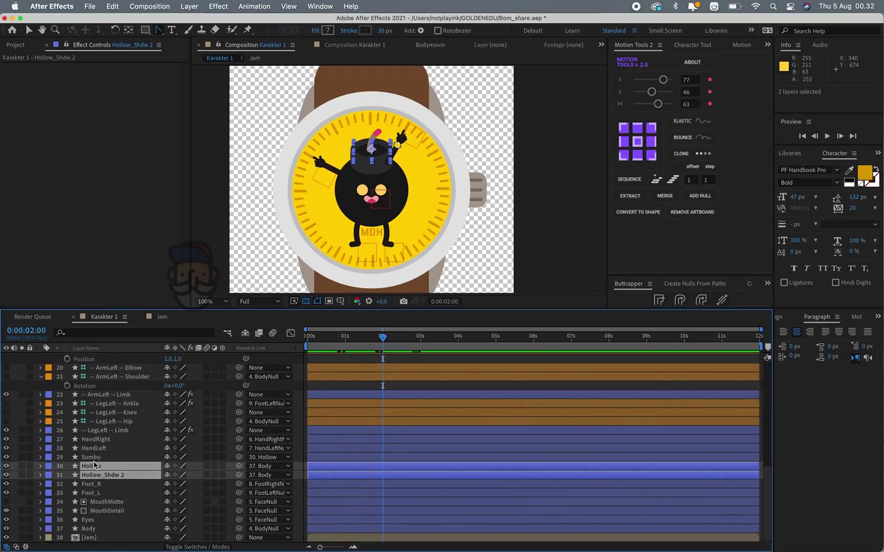
shift+click(96, 458)
drag(96, 458, 109, 413)
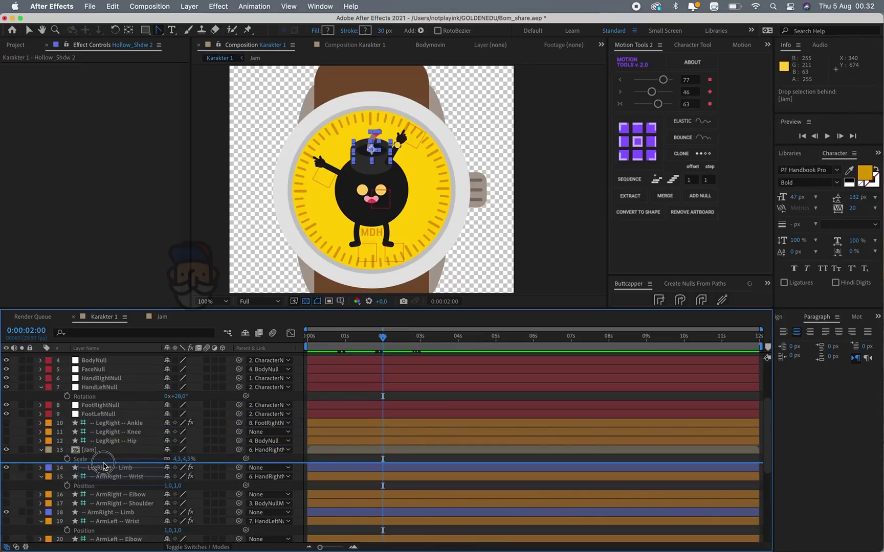
drag(109, 413, 106, 466)
Move Sumbu through Hollow_Shdw 2 above [Jam] and preview to see the fuse
key(space)
scroll(153, 435, up, 5)
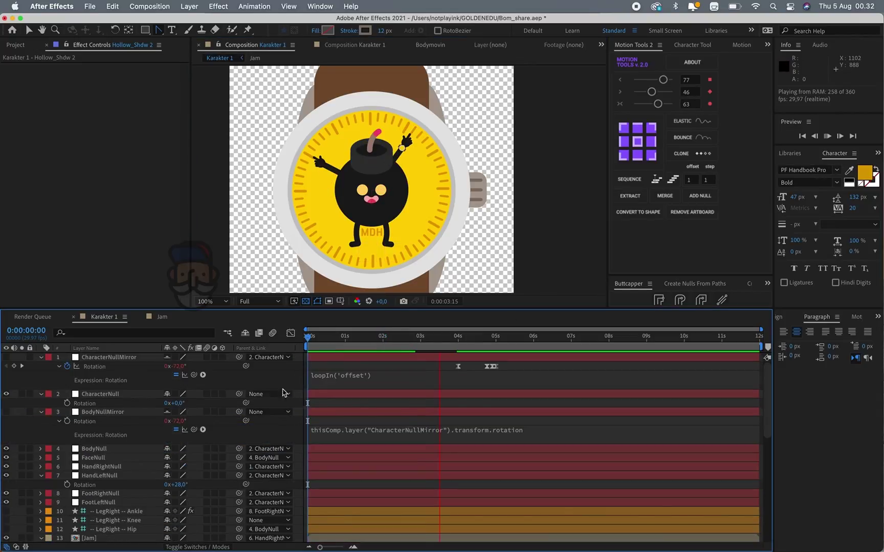
scroll(154, 506, down, 3)
click(101, 485)
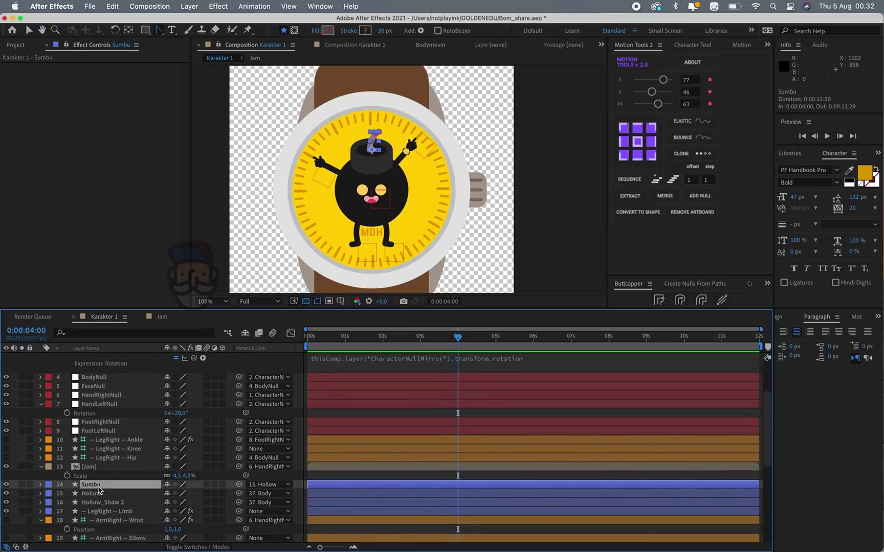
shift+click(100, 502)
drag(99, 502, 104, 463)
key(space)
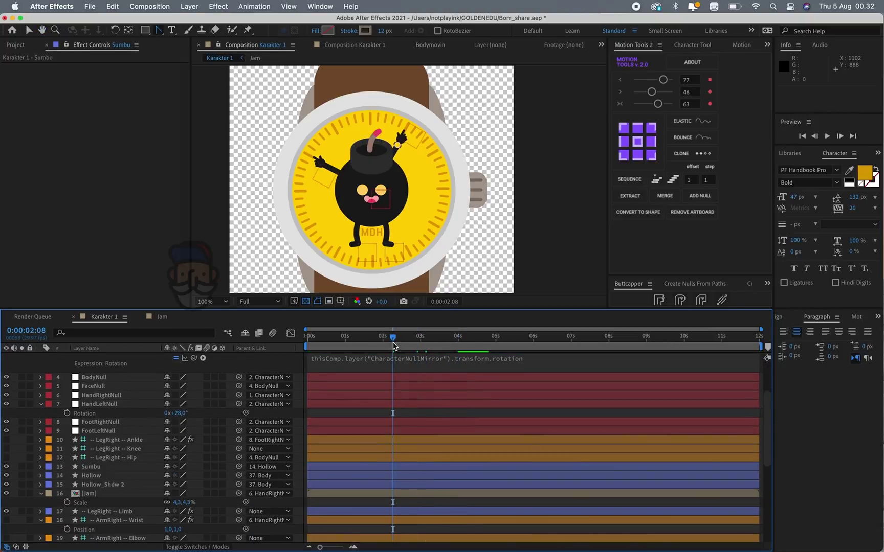
click(449, 337)
scroll(518, 415, up, 3)
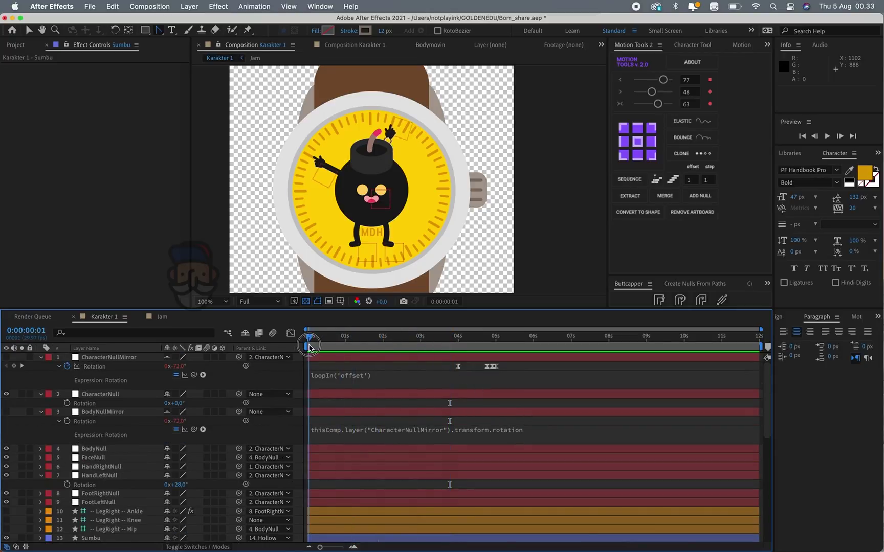
At frame 0, raise FootRightNull and FootLeftNull about 11.4 px on the watch face
drag(448, 338, 307, 338)
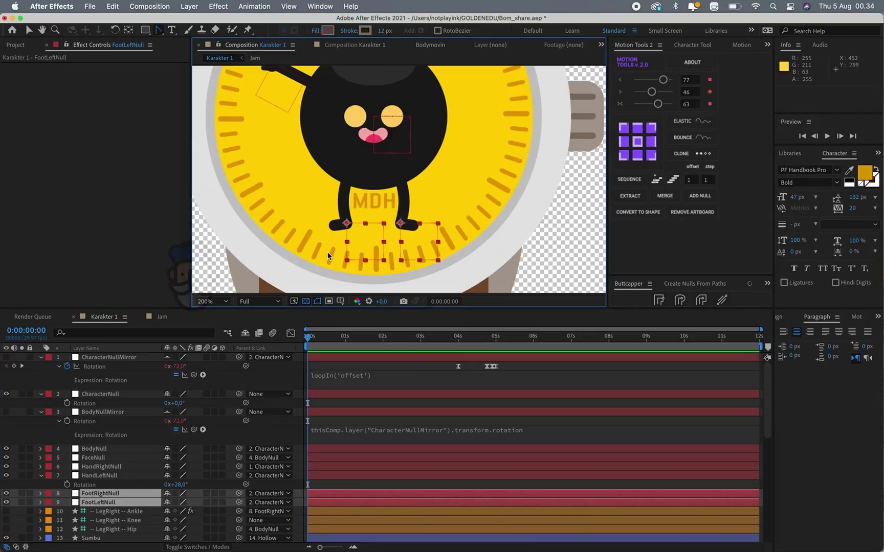
click(100, 493)
shift+click(99, 503)
scroll(370, 264, up, 2)
click(100, 494)
shift+click(98, 502)
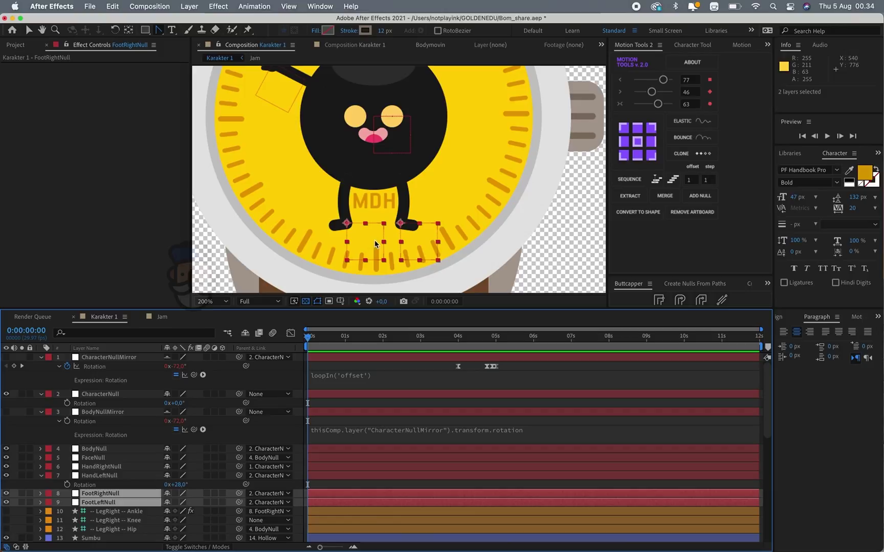
drag(363, 245, 364, 240)
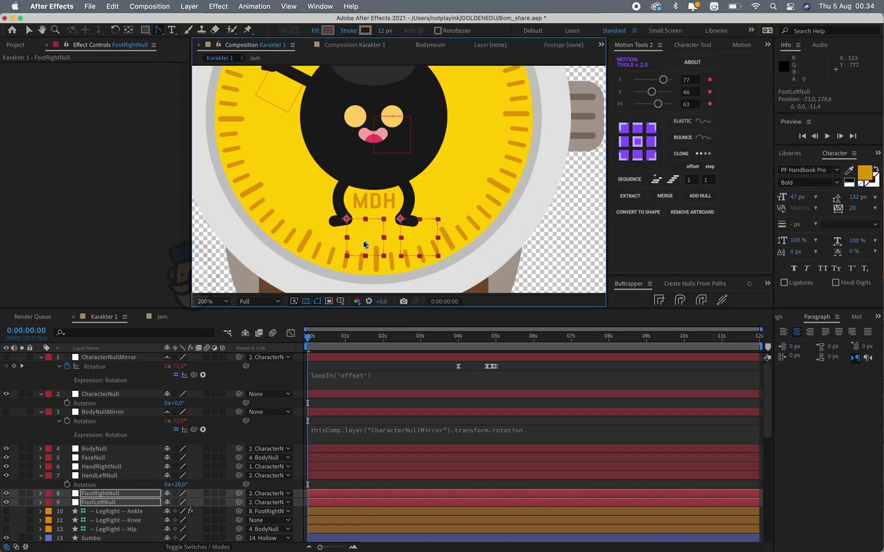
click(94, 449)
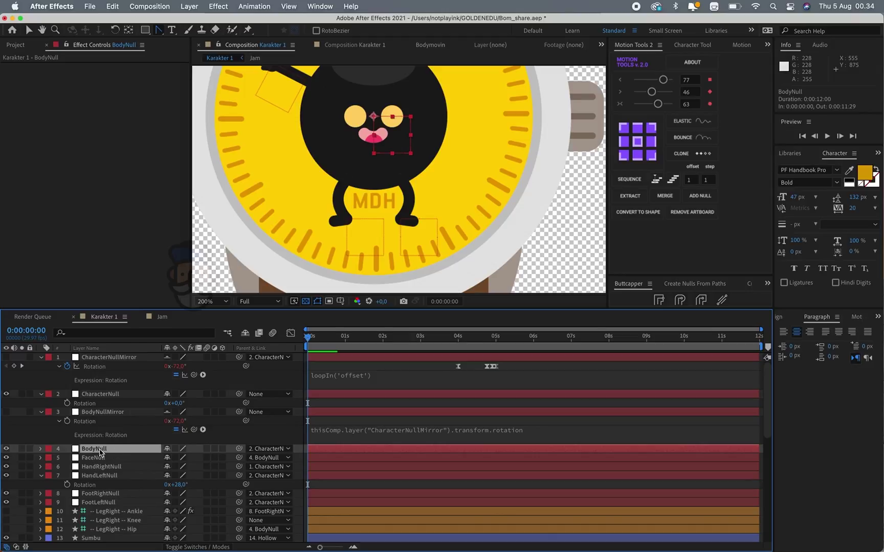
Key BodyNull's Position Y at -5 on frame 0, 5 on frame 7, -5 on frame 15
key(p)
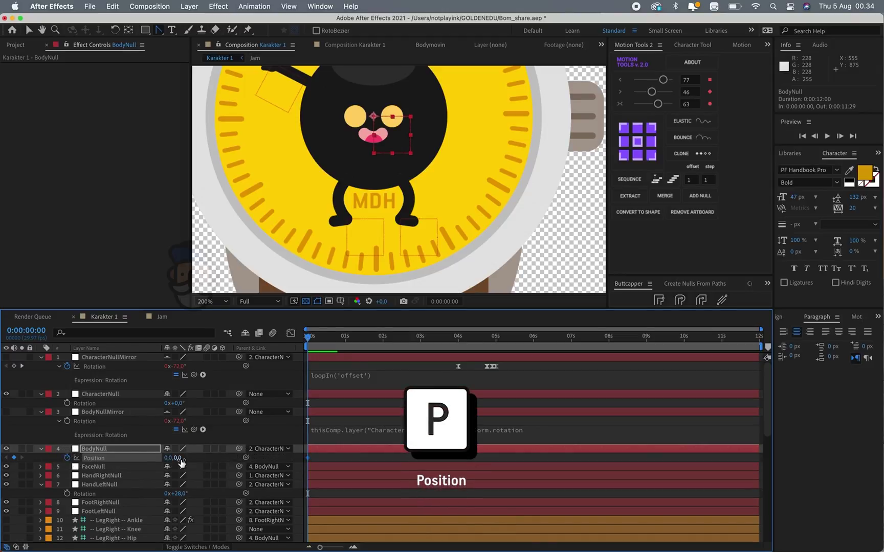
key(v)
drag(178, 460, 173, 461)
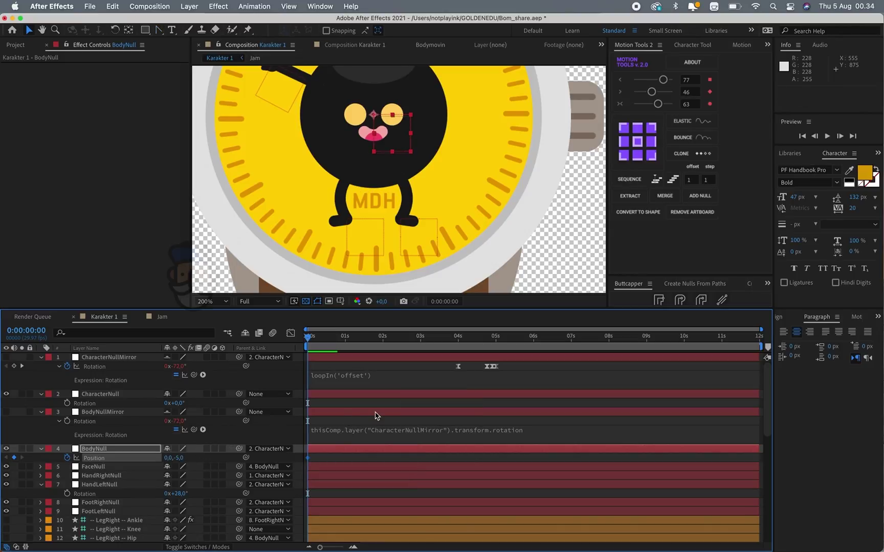
key(space)
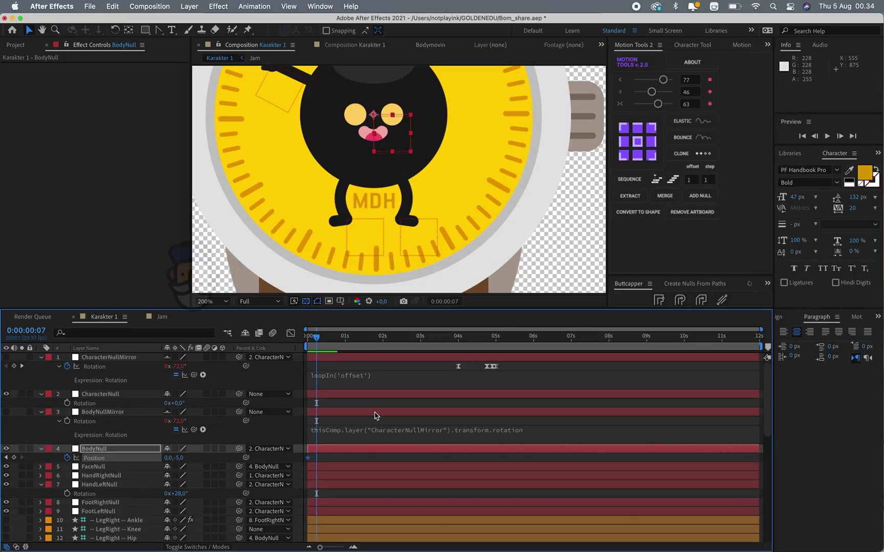
click(179, 457)
key(Return)
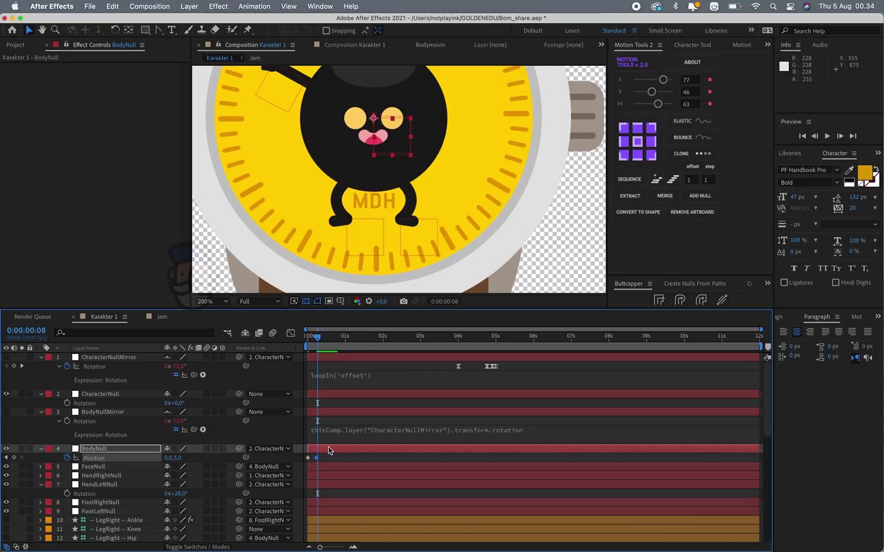
key(Page_Down)
key(Page_Down)
key(Page_Down)
key(super+v)
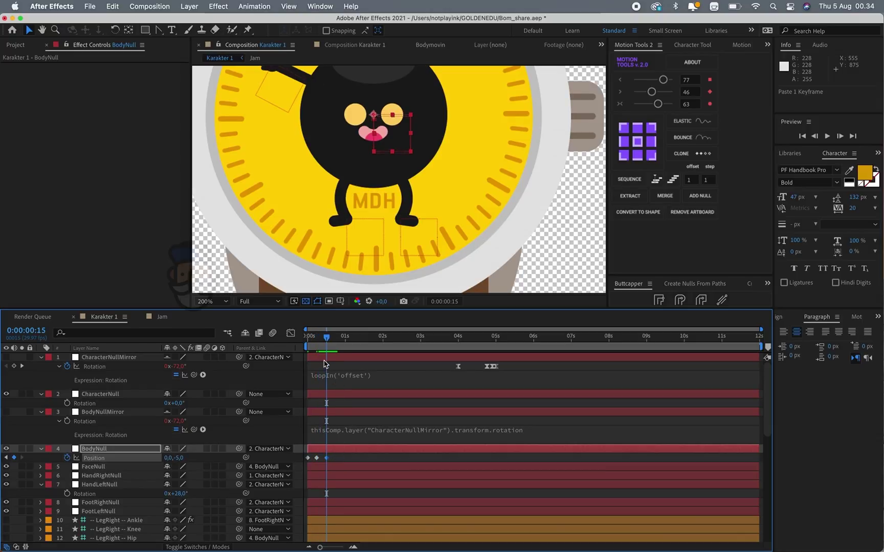
Apply Easy Ease to all three BodyNull Position keyframes
key(Home)
click(337, 336)
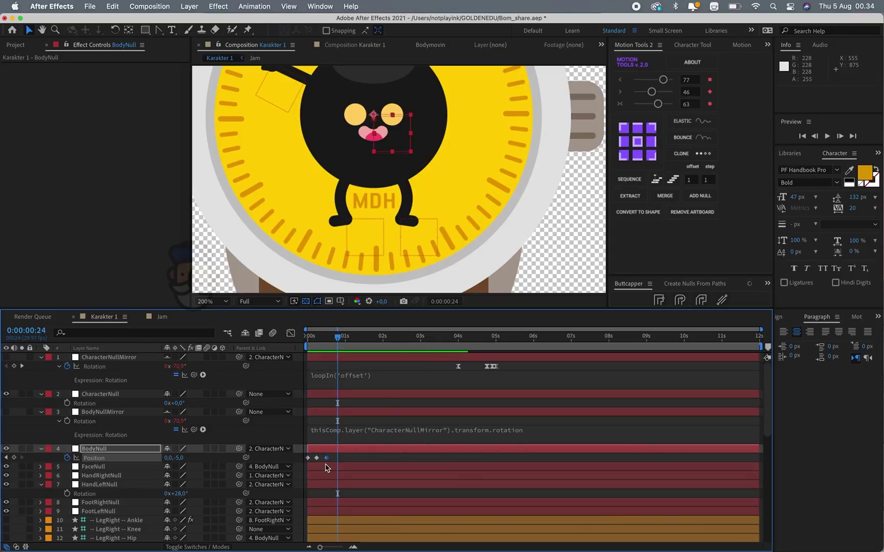
right_click(307, 457)
mouse_move(357, 540)
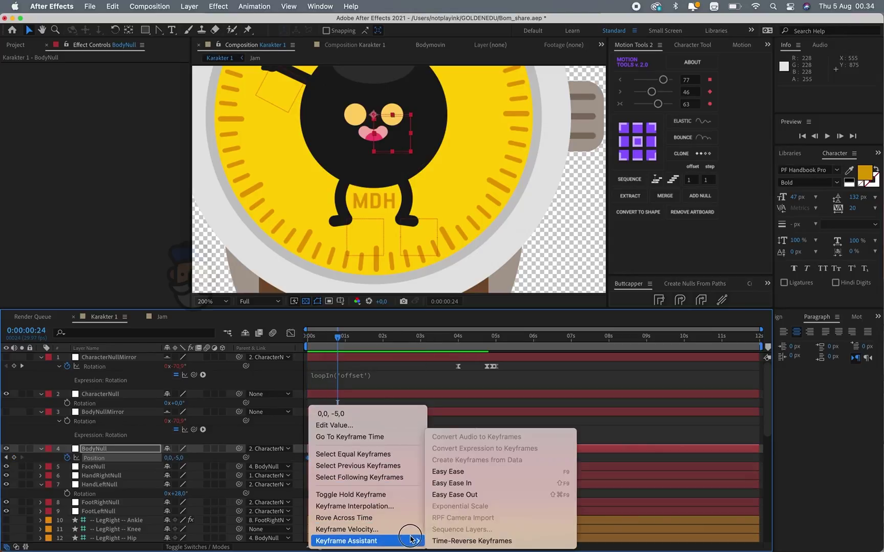
click(450, 470)
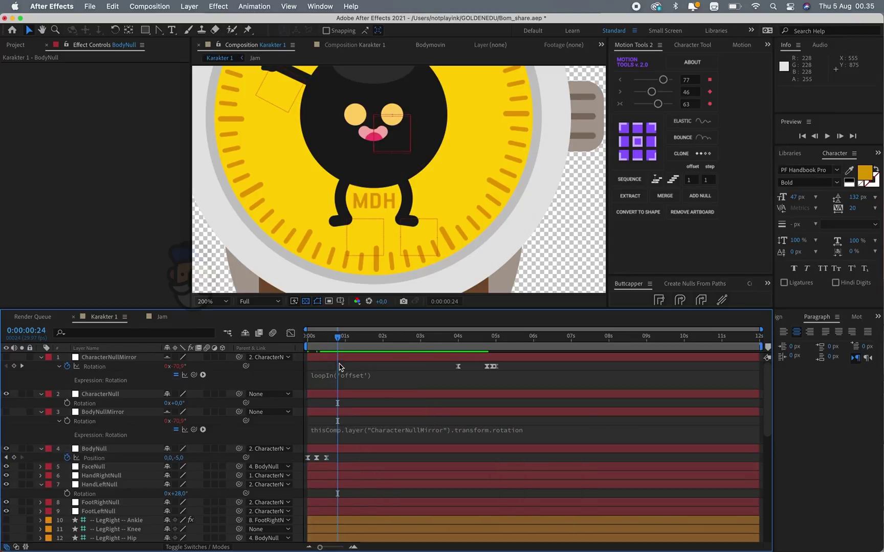
key(Home)
Give BodyNull's Position the expression loopIn()+loopOut()-value and preview the repeating bounce
alt+click(67, 458)
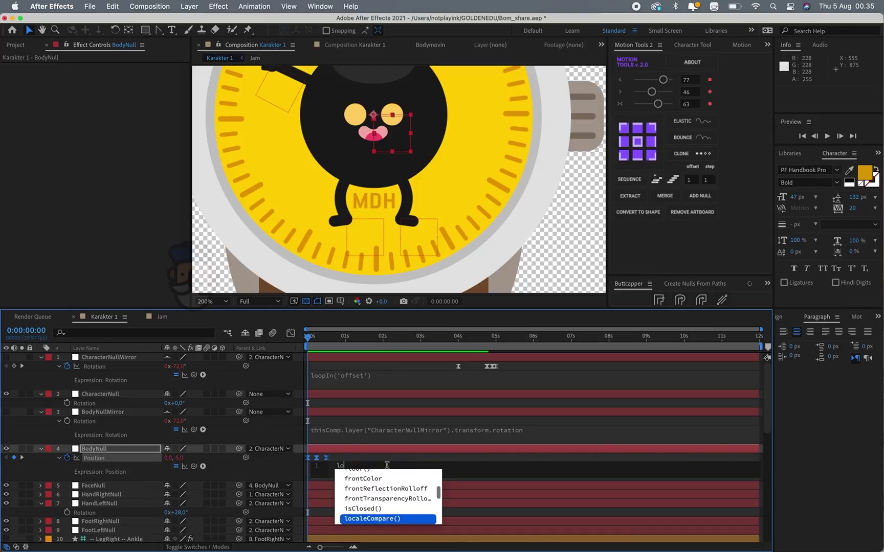
text(loopIn())
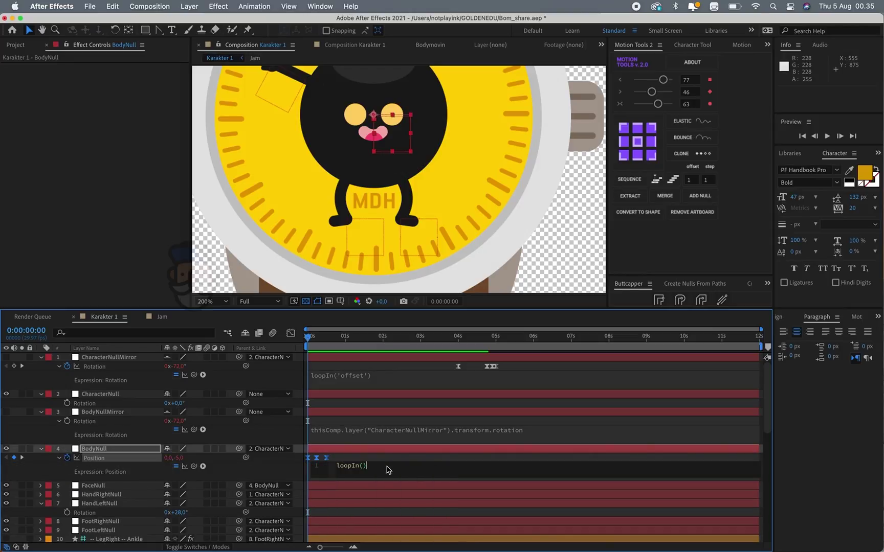
text(+loo)
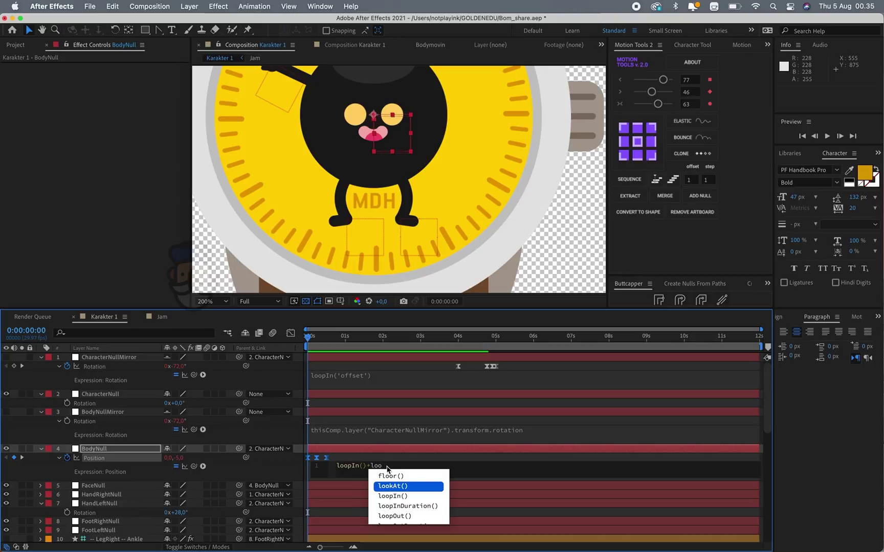
key(Down)
key(Down)
key(Down)
key(Return)
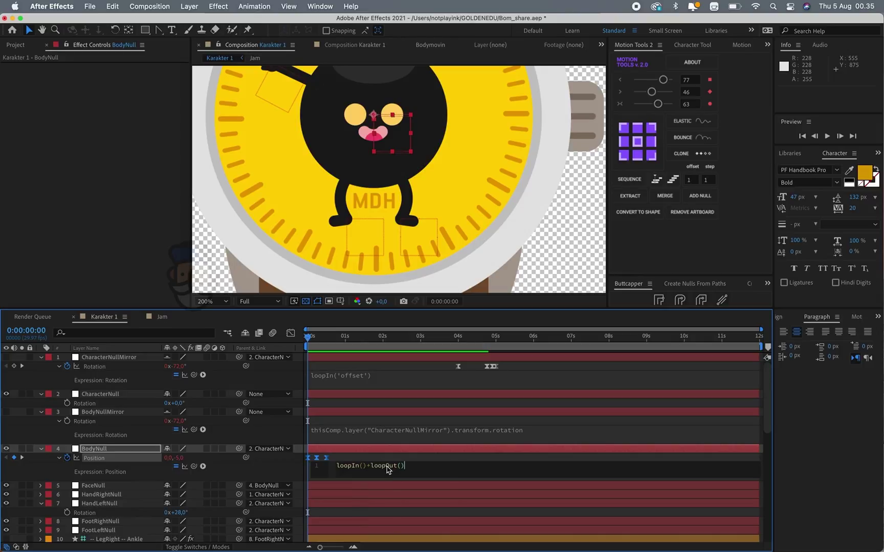
text(-val)
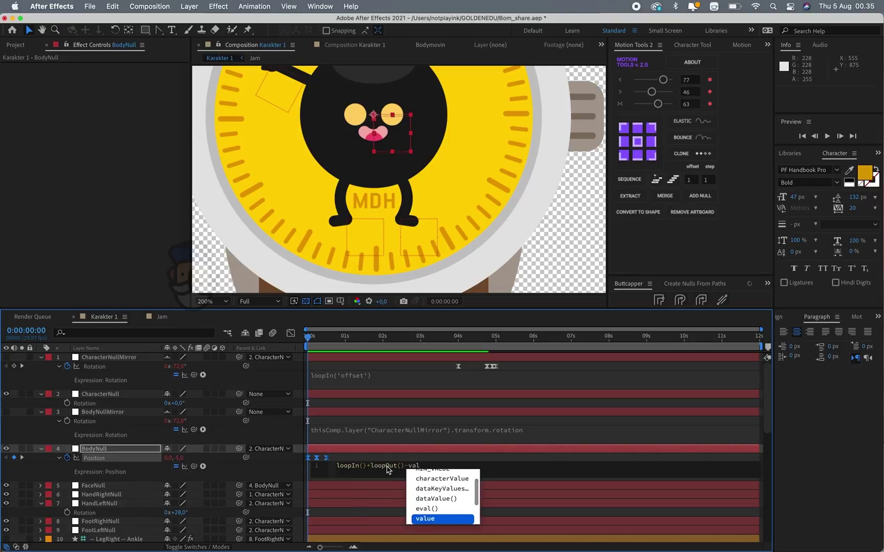
key(Return)
click(414, 449)
key(space)
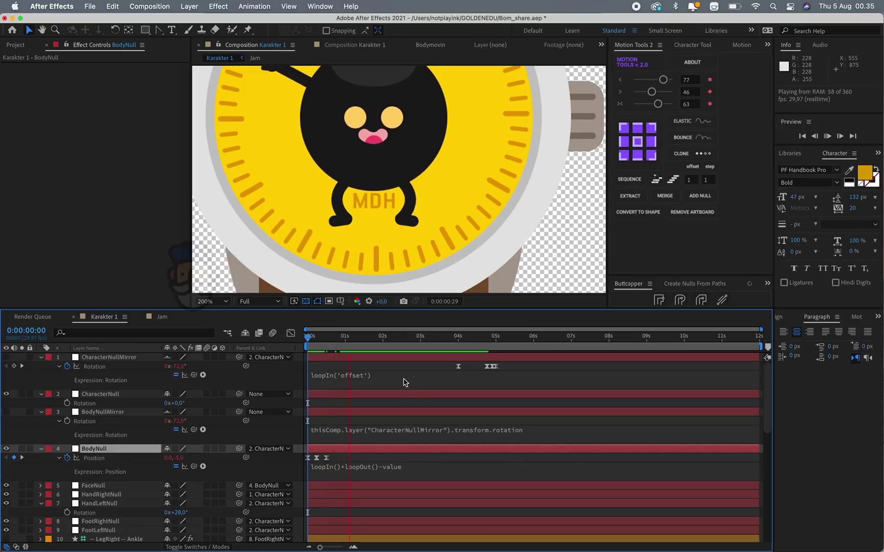
click(409, 466)
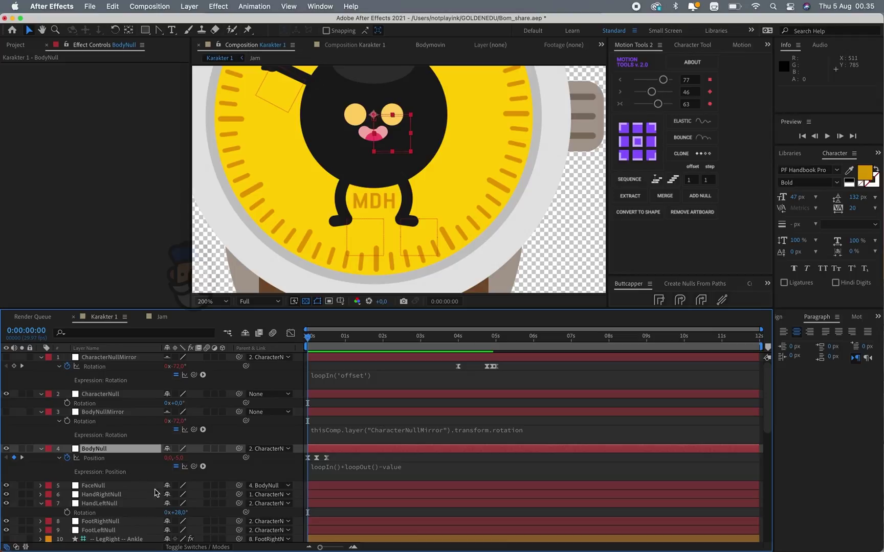
Start keyframing FaceNull's Anchor Point with Y set to 5 at frame 0
click(95, 487)
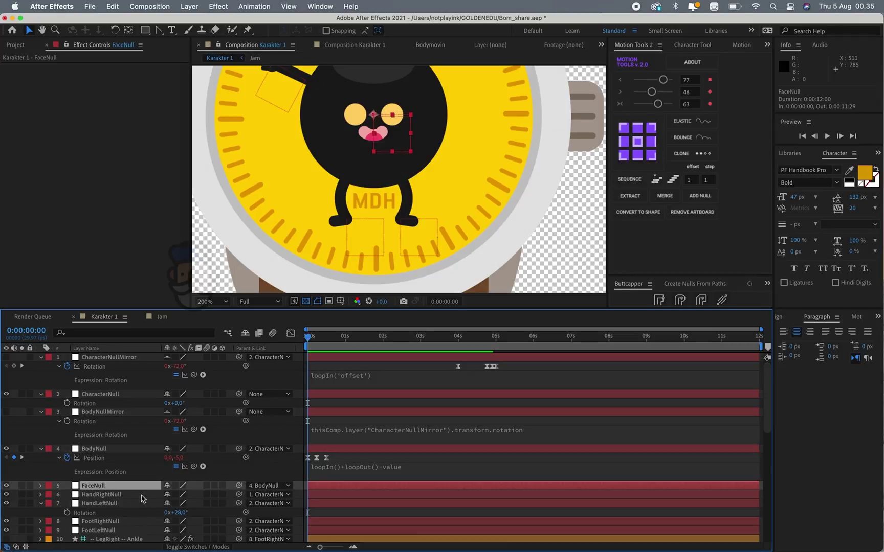
key(p)
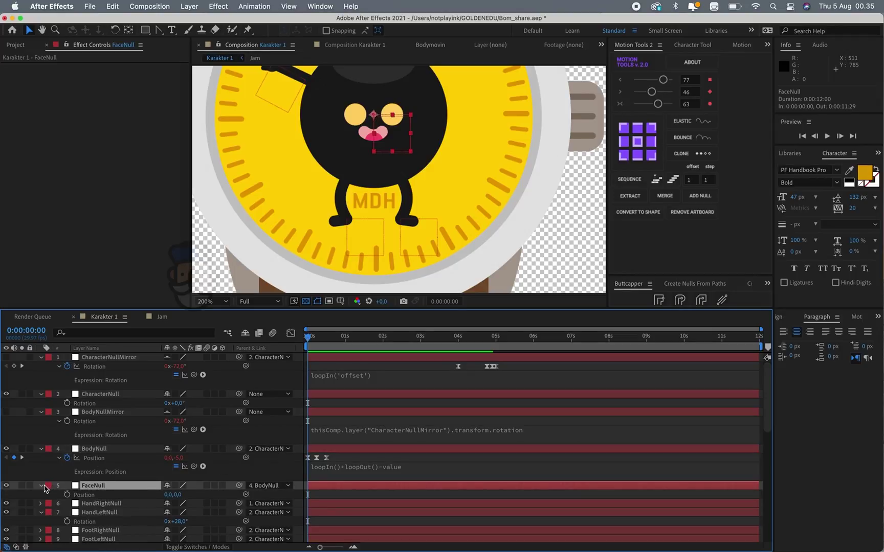
click(86, 495)
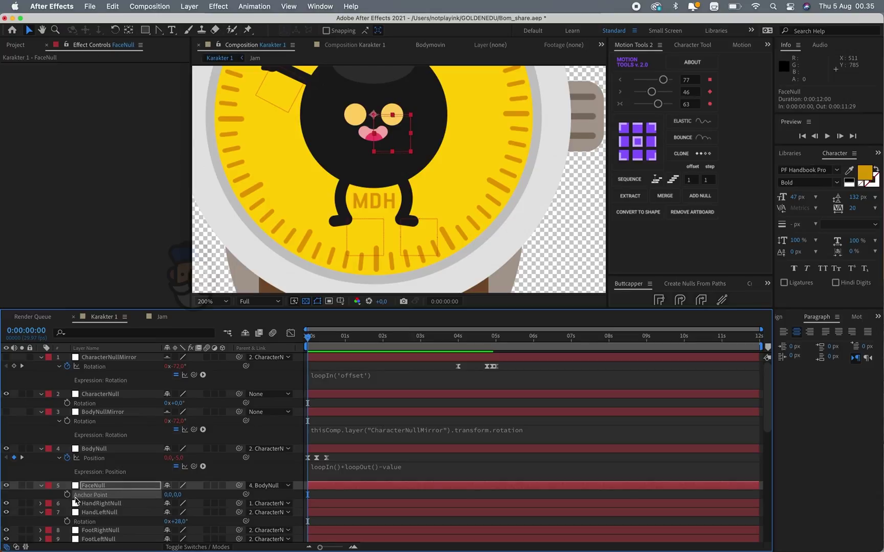
click(67, 495)
key(equal)
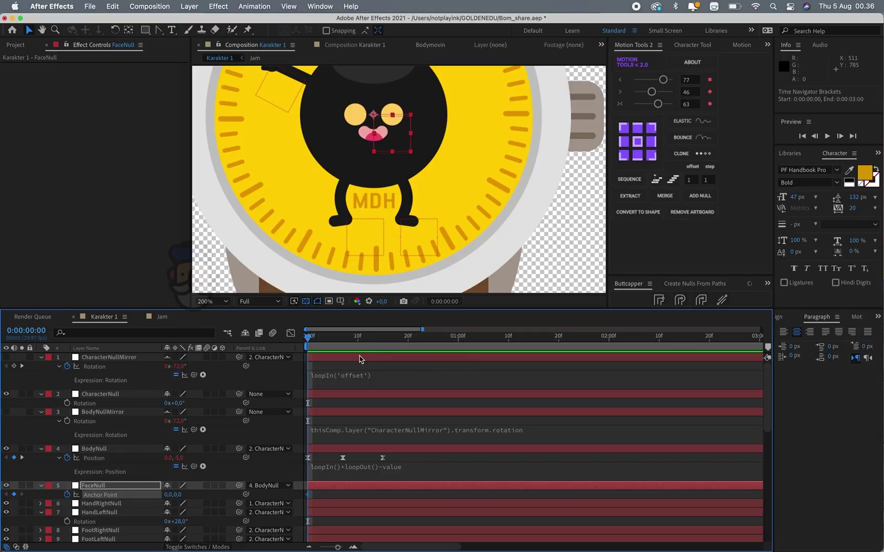
click(177, 495)
key(Return)
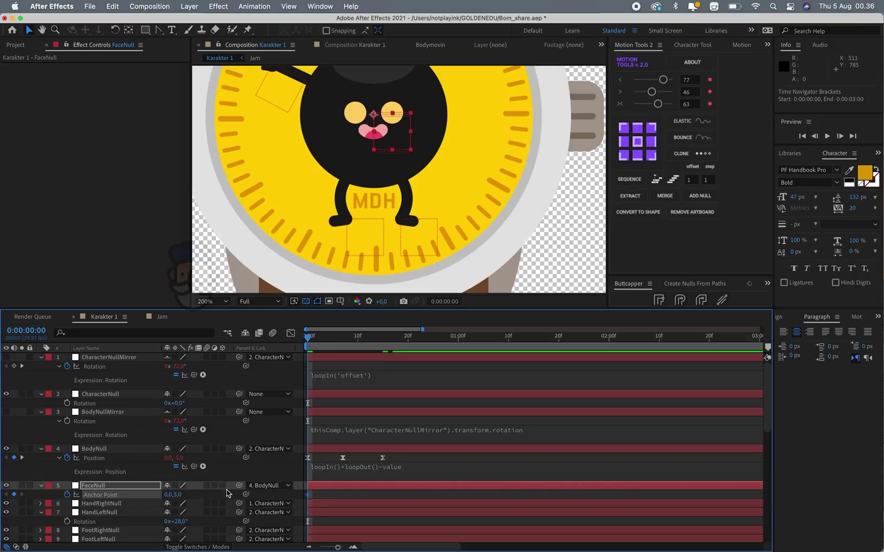
Add Anchor Point Y -5 at frame 7 and 5 at frame 15, then Easy Ease them
click(345, 342)
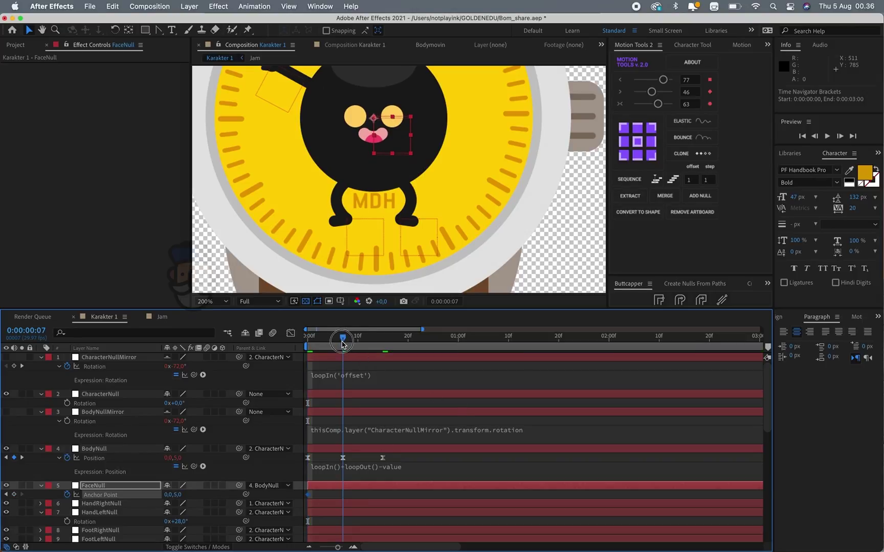
click(180, 495)
text(-5)
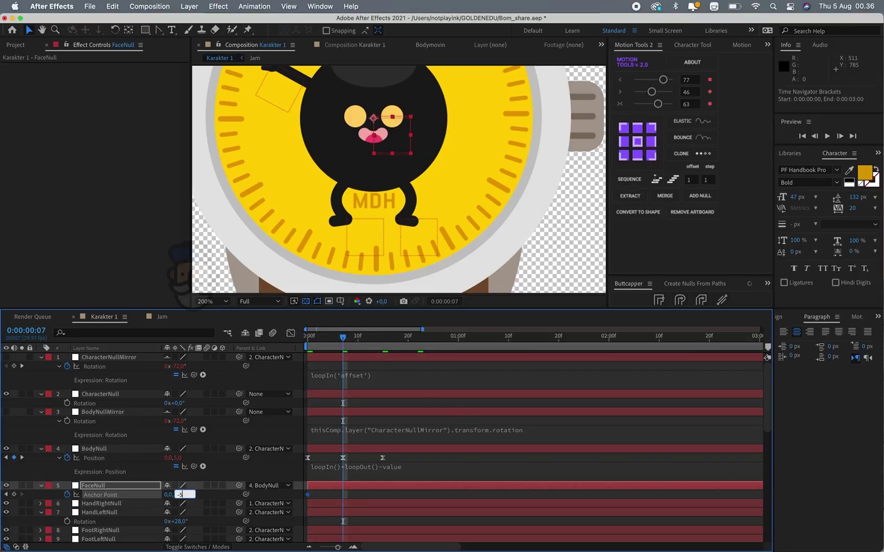
key(Return)
click(381, 342)
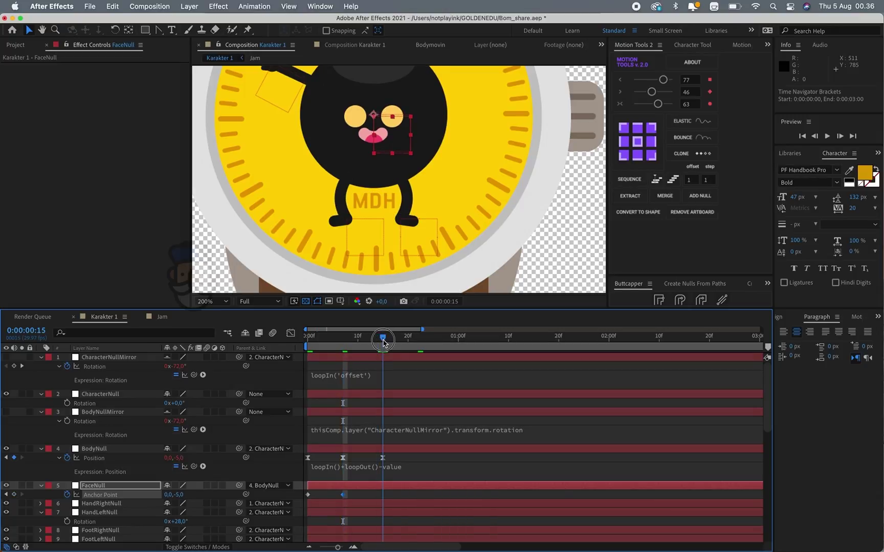
click(307, 495)
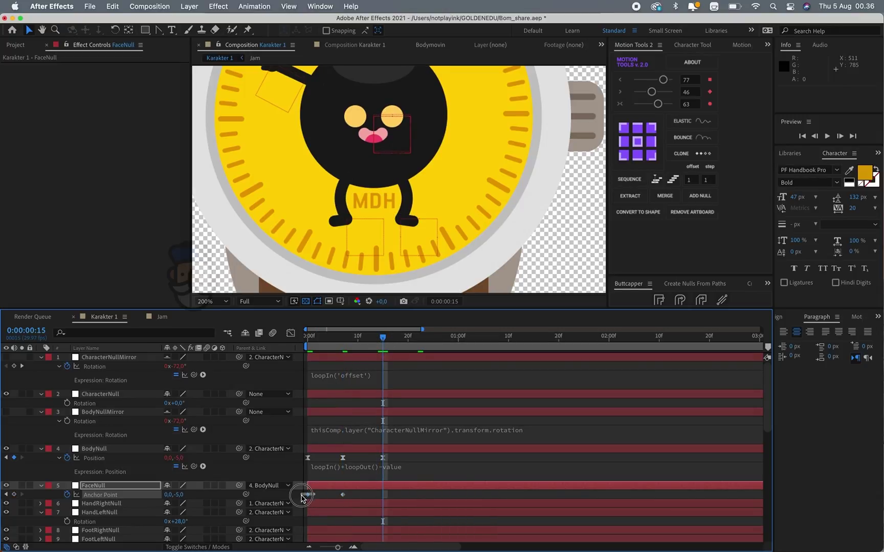
key(super+c)
key(super+v)
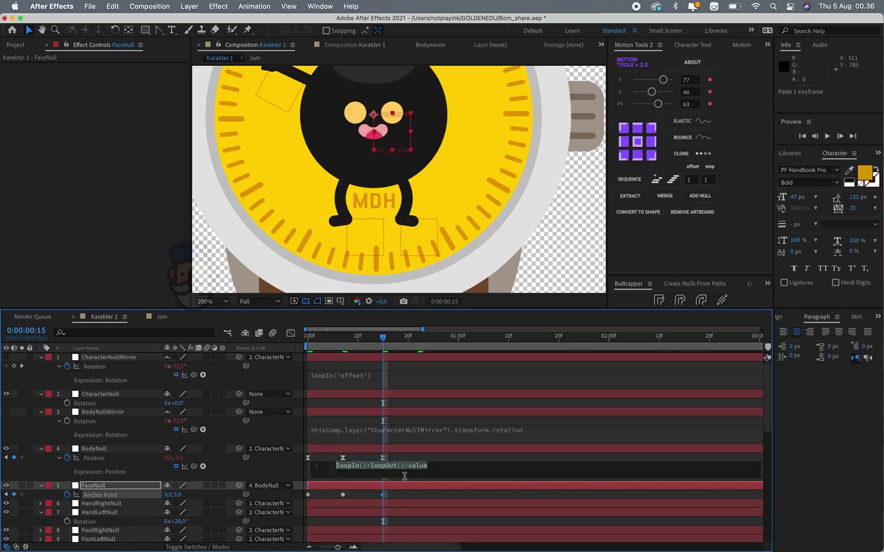
click(402, 486)
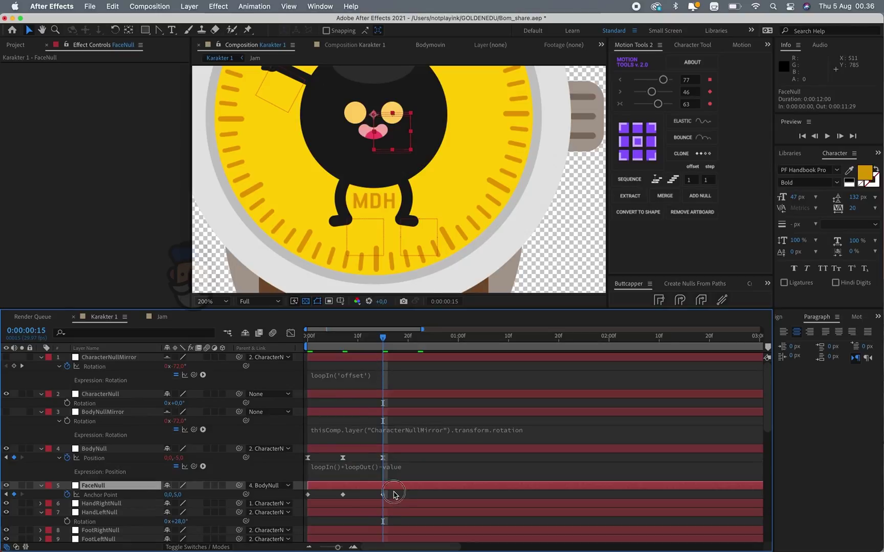
right_click(308, 495)
mouse_move(428, 541)
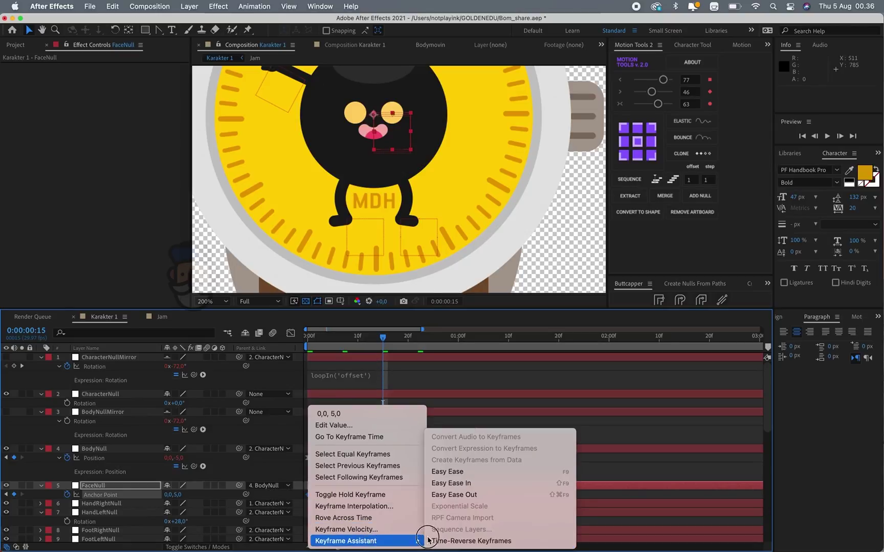
click(448, 472)
Paste BodyNull's loopIn()+loopOut()-value expression into FaceNull's Anchor Point
click(396, 473)
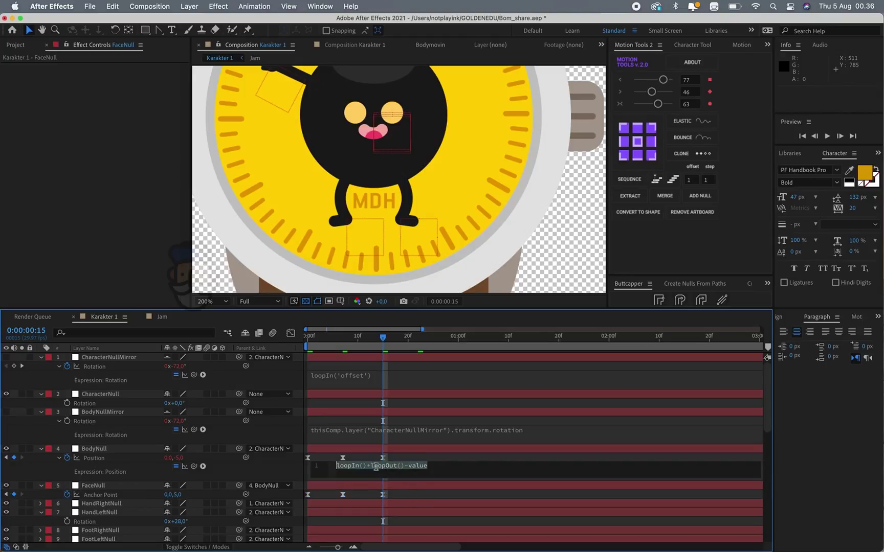
click(372, 499)
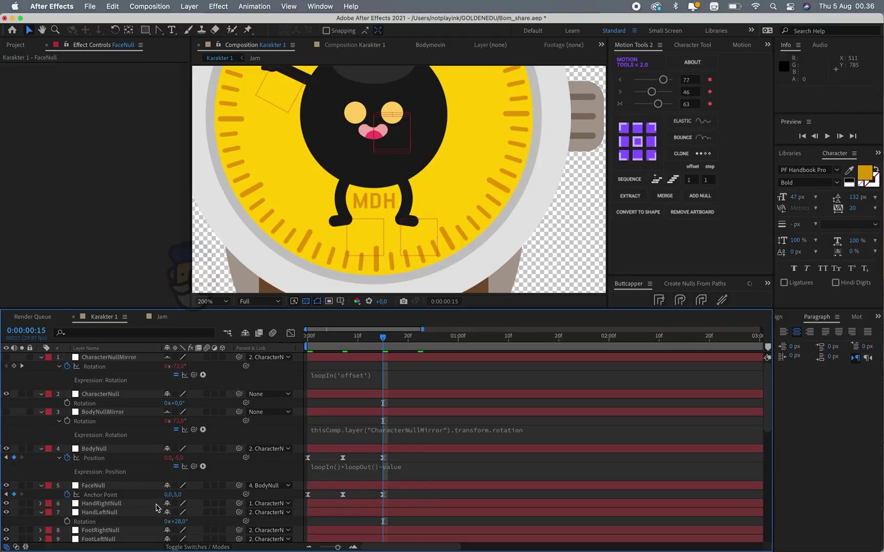
alt+click(67, 495)
key(ctrl+v)
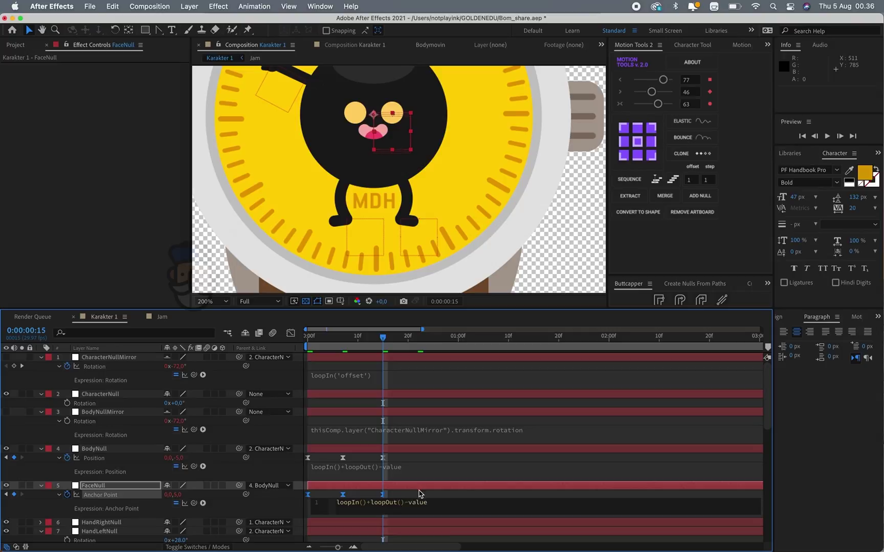
Shift FaceNull's Anchor Point keyframes later so the face lags, then preview from the start
click(279, 505)
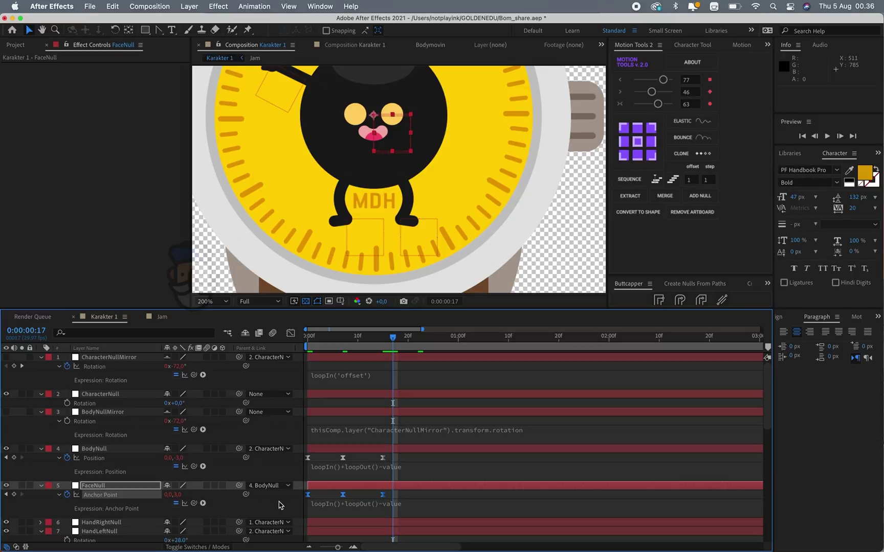
key(alt+Right)
key(alt+Right)
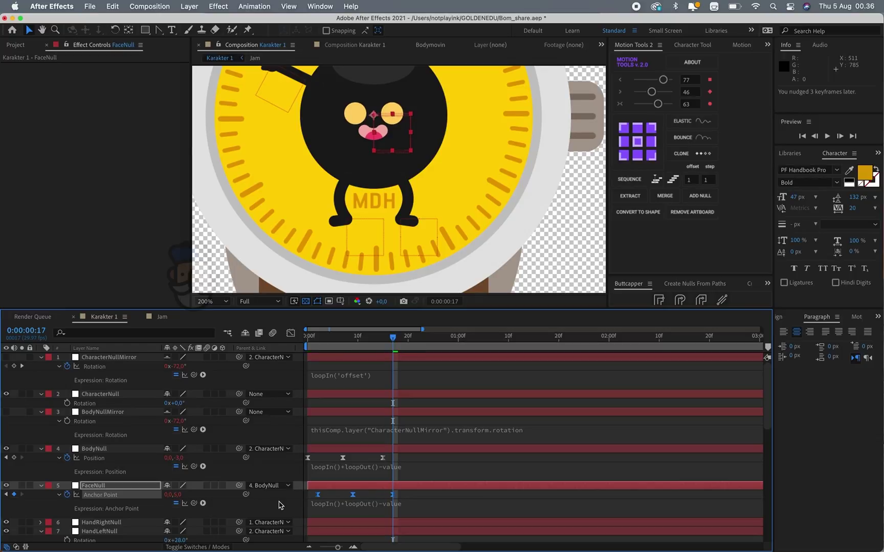
key(alt+Right)
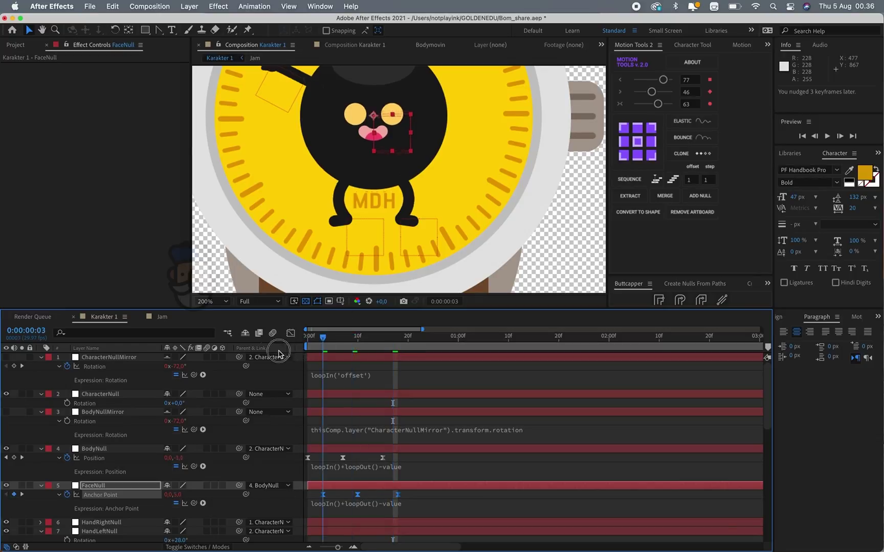
click(309, 336)
key(space)
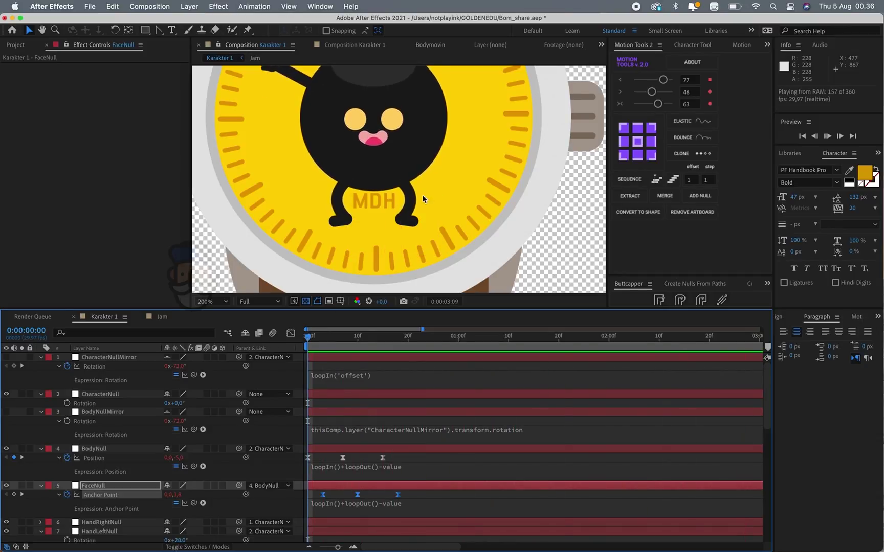
Stop the preview, return to the first frame and select all layers
scroll(421, 196, down, 1)
key(space)
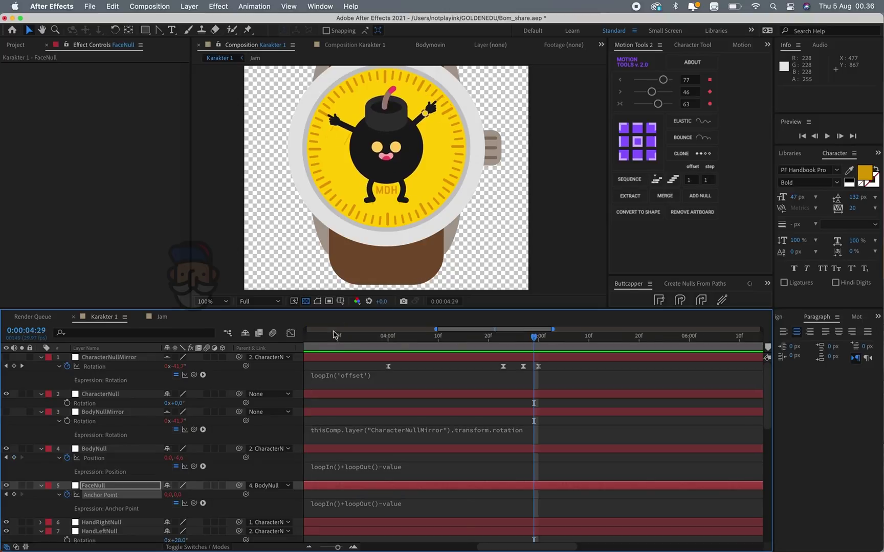
scroll(352, 383, right, 3)
scroll(351, 383, right, 3)
scroll(352, 383, left, 6)
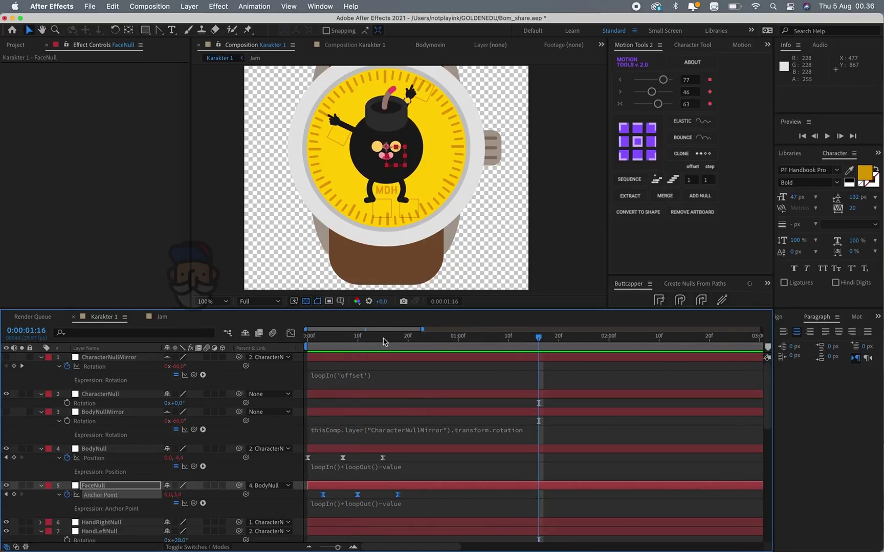
key(Home)
key(ctrl+a)
Reveal FaceNull's Anchor Point, Position and Rotation and review the face's bobbing motion
key(u)
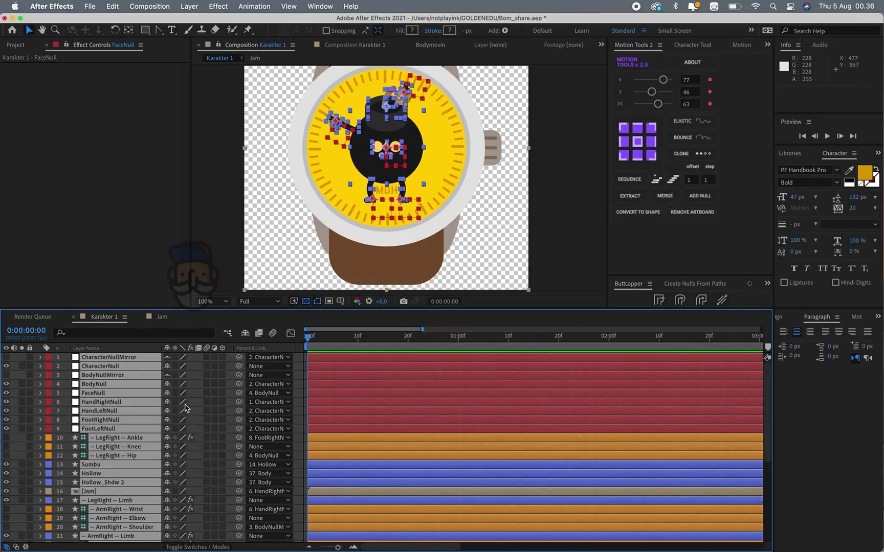
click(94, 393)
key(u)
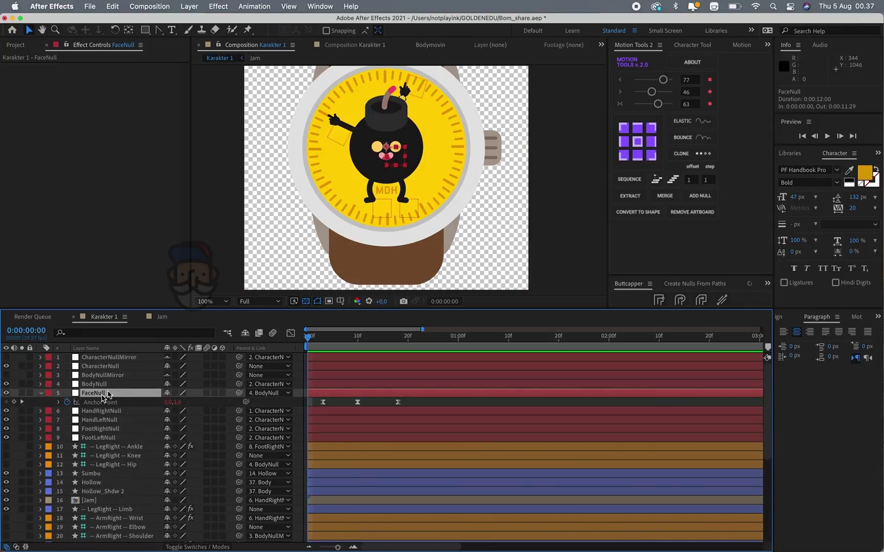
key(shift+p)
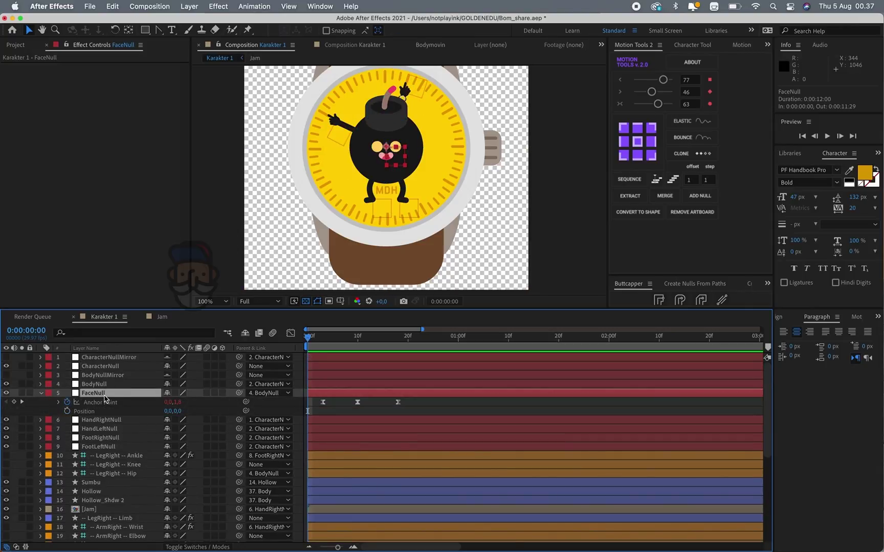
key(shift+r)
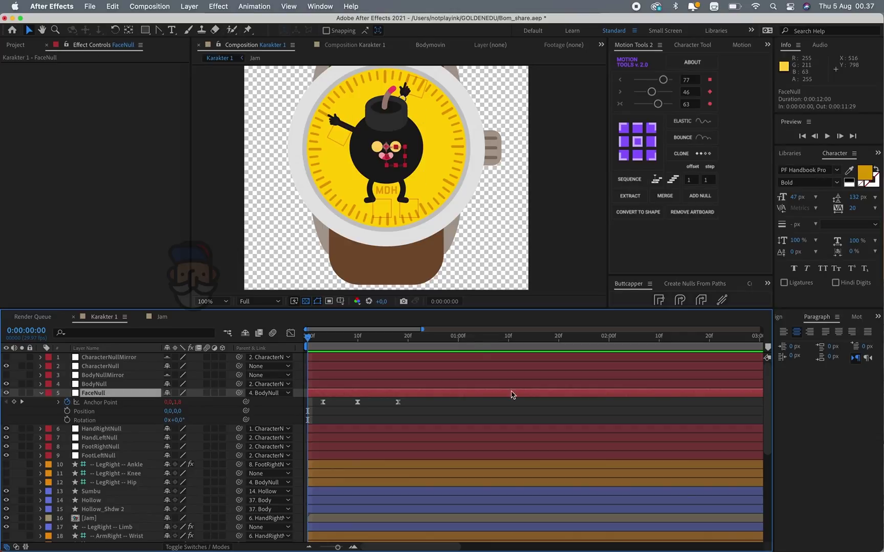
drag(321, 342, 307, 338)
mouse_move(327, 338)
mouse_down()
mouse_move(588, 347)
mouse_move(548, 343)
mouse_up()
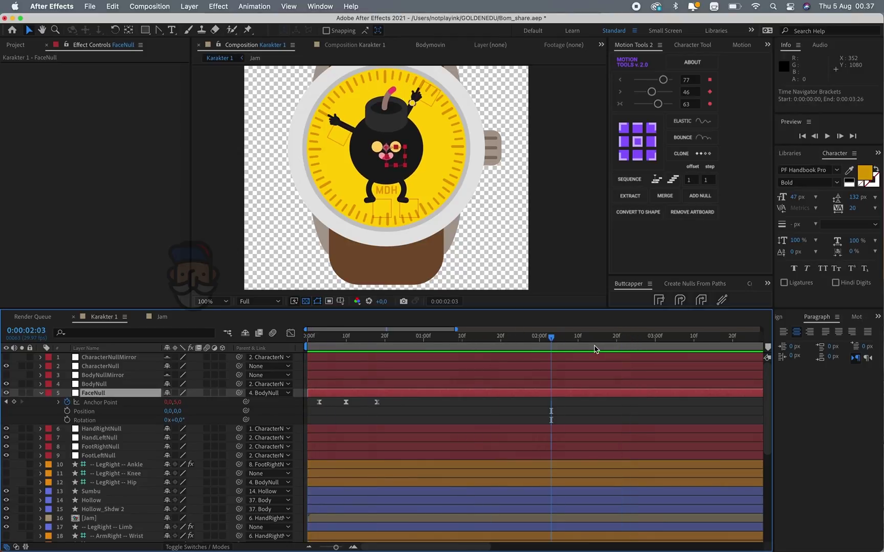
drag(420, 328, 492, 329)
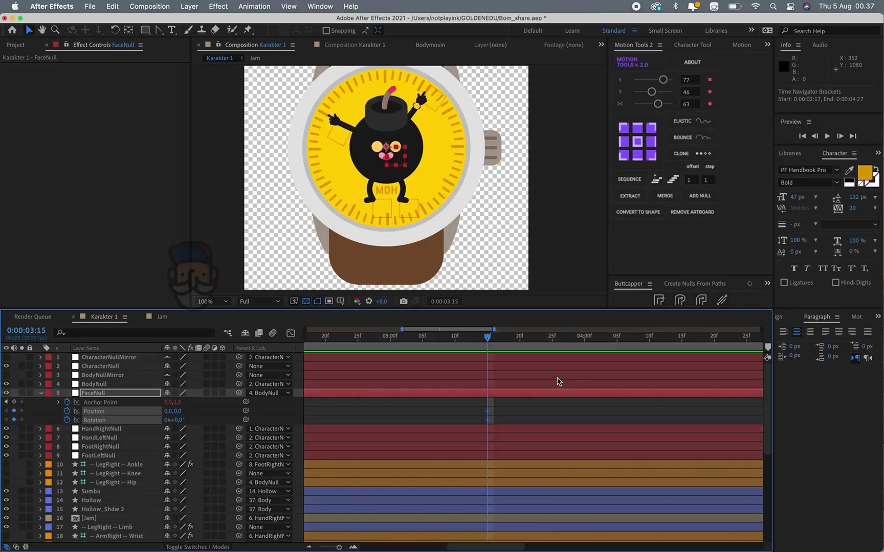
key(super+z)
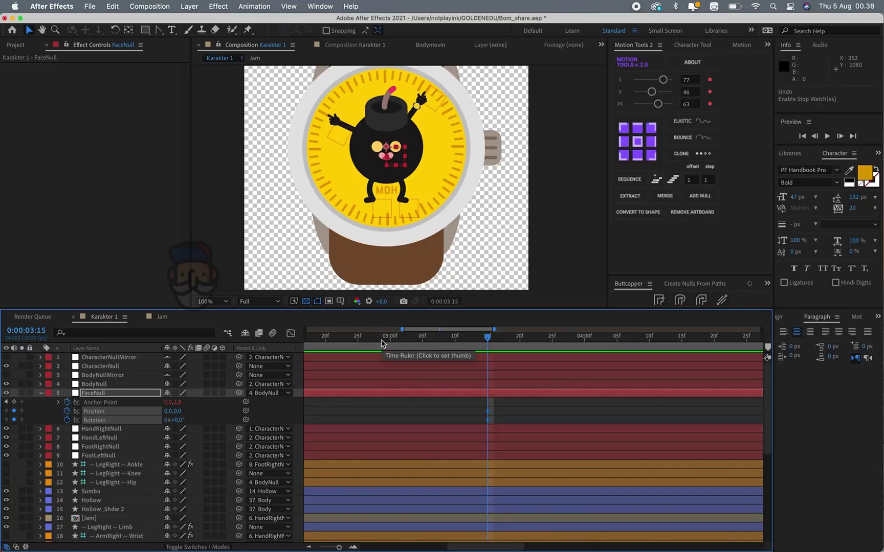
key(space)
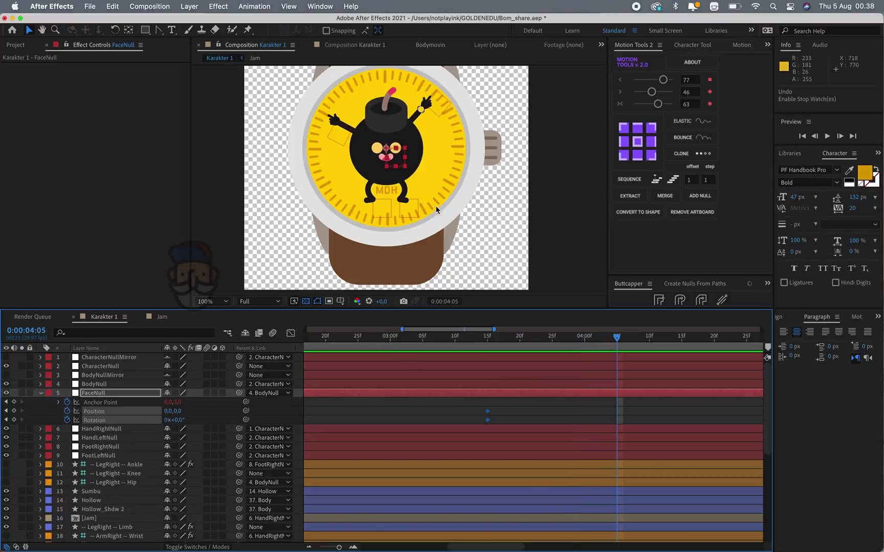
scroll(404, 139, up, 2)
At 0:00:04:05 move FaceNull to 64.3,-40 with -10° rotation, then Easy Ease those keyframes
drag(340, 199, 387, 167)
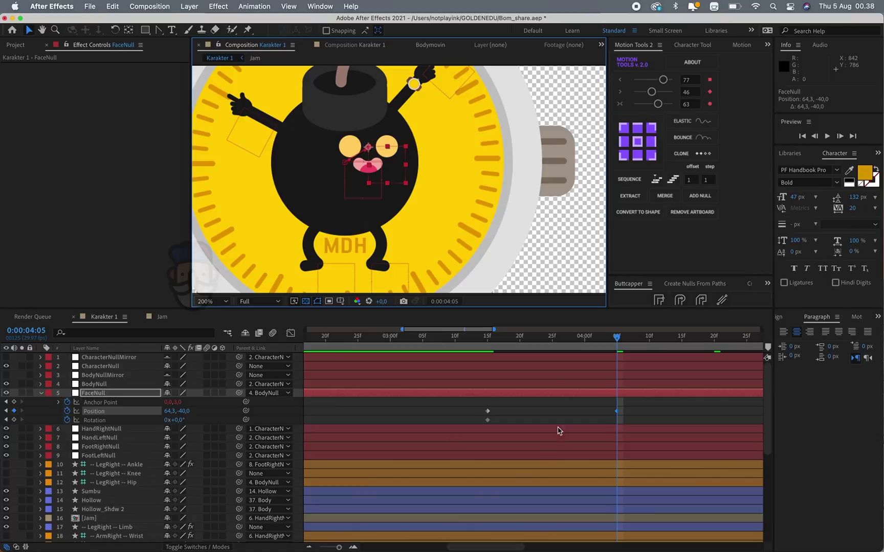
click(179, 421)
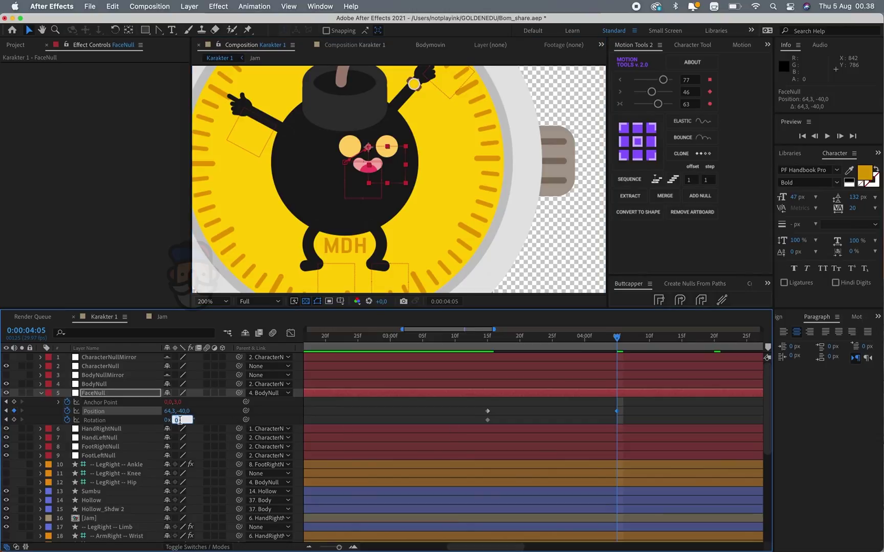
text(-10)
key(Return)
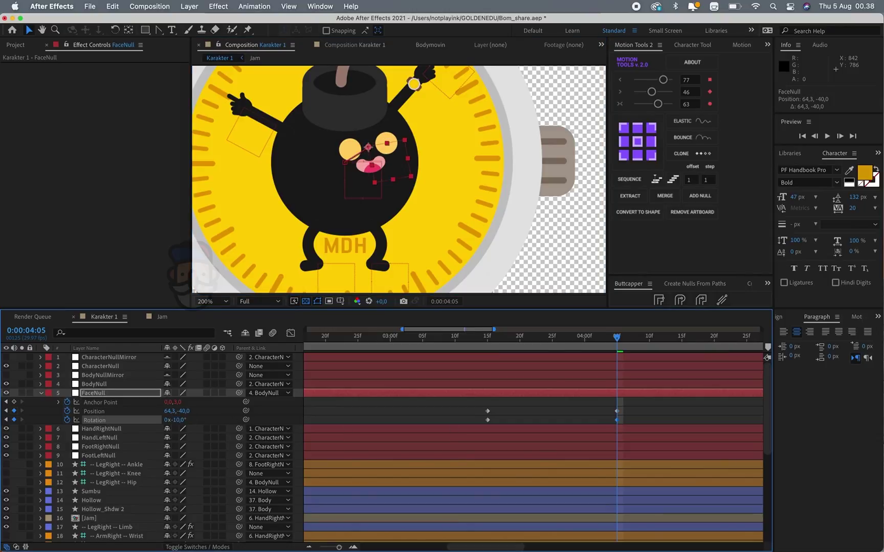
drag(604, 346, 495, 351)
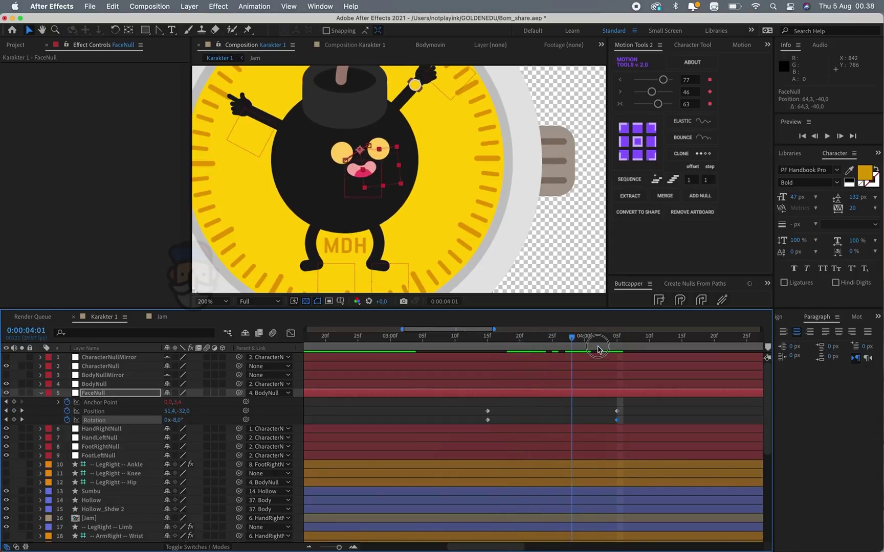
drag(631, 405, 463, 430)
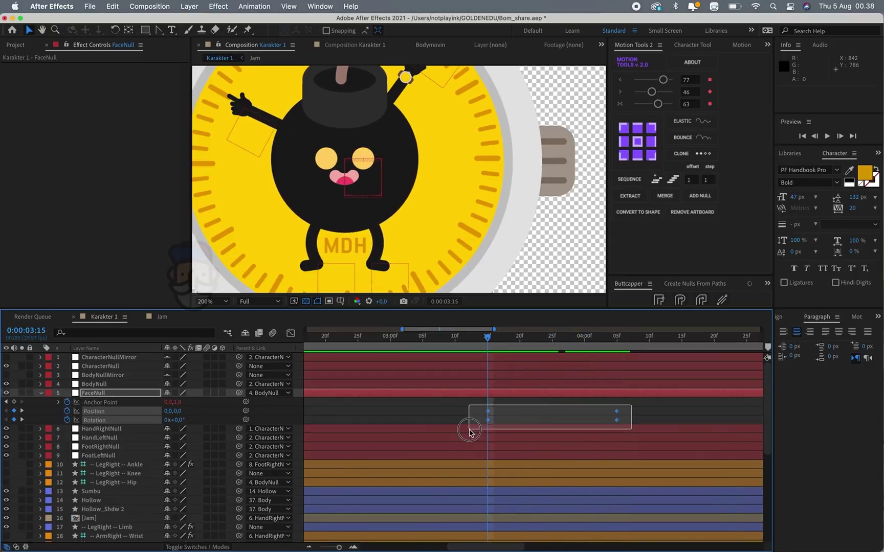
key(F9)
key(F2)
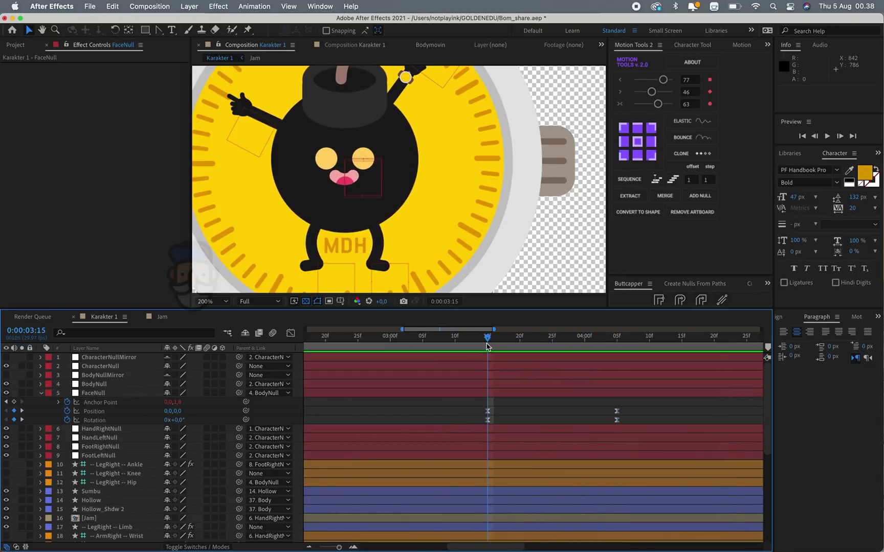
key(semicolon)
Expand Eyes > Contents > Eye_R > Rectangle Path 1 and set a Size keyframe at 60,60
scroll(108, 478, down, 3)
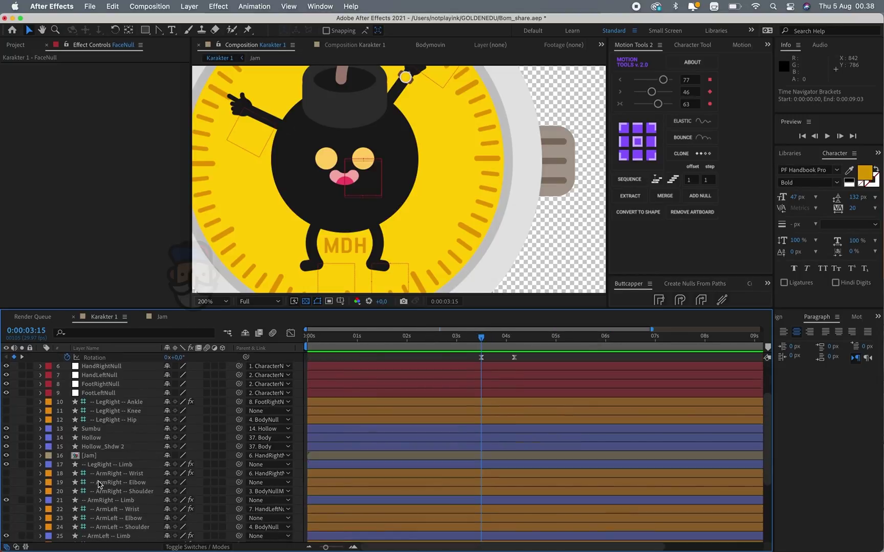
scroll(116, 483, down, 3)
scroll(116, 485, down, 3)
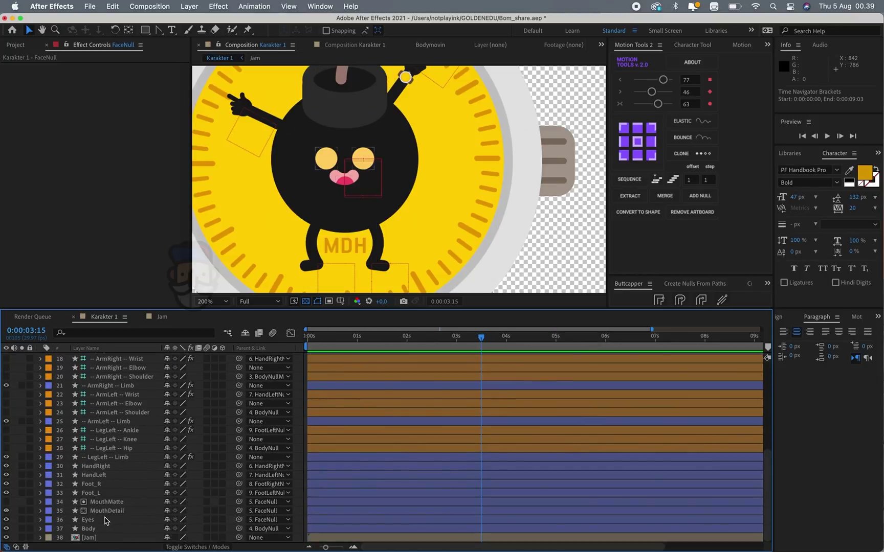
click(89, 520)
click(41, 520)
scroll(86, 520, down, 1)
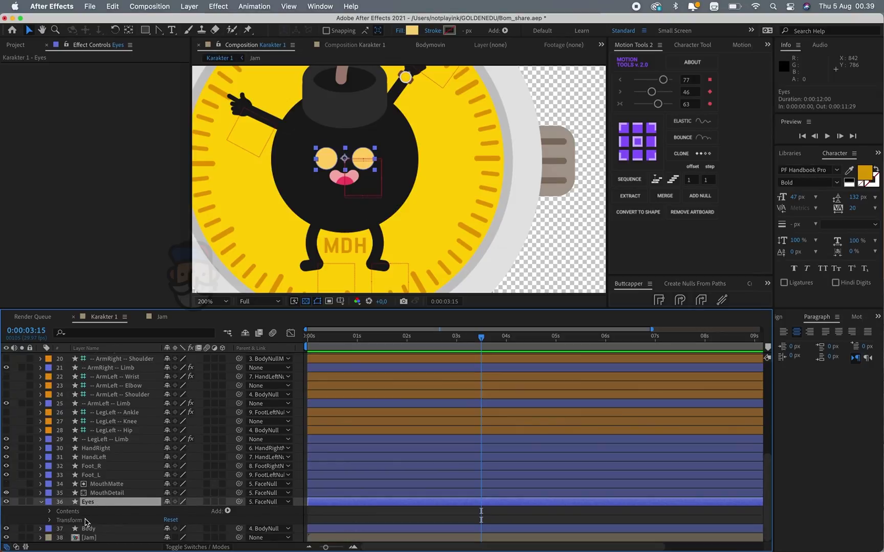
click(49, 512)
scroll(53, 507, down, 1)
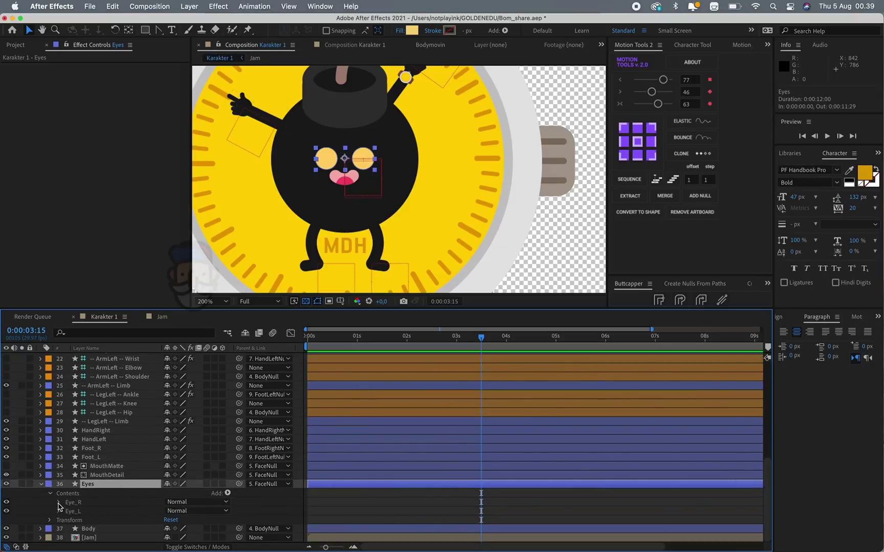
click(58, 502)
click(68, 511)
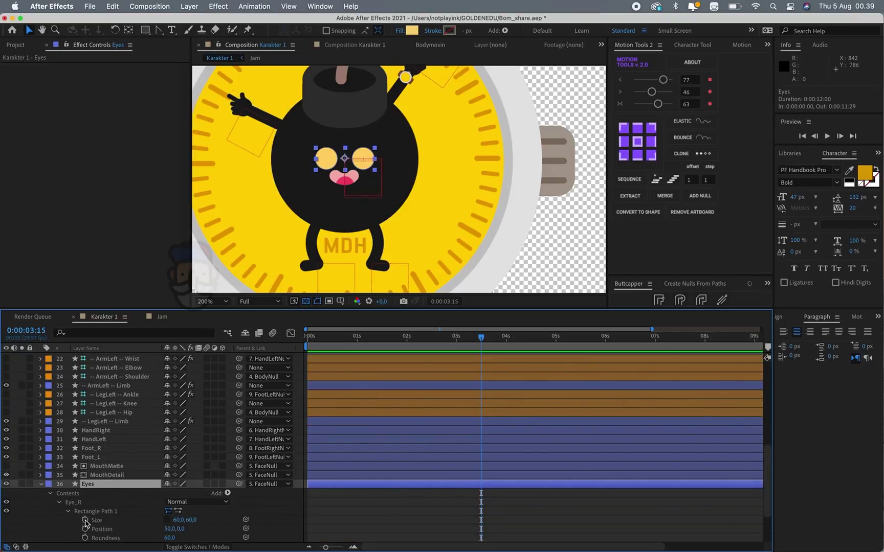
click(86, 520)
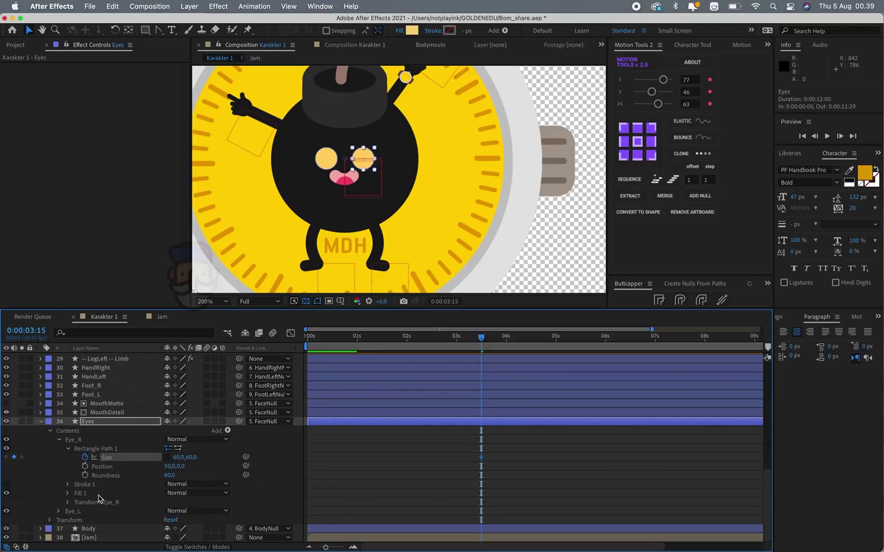
scroll(467, 488, down, 3)
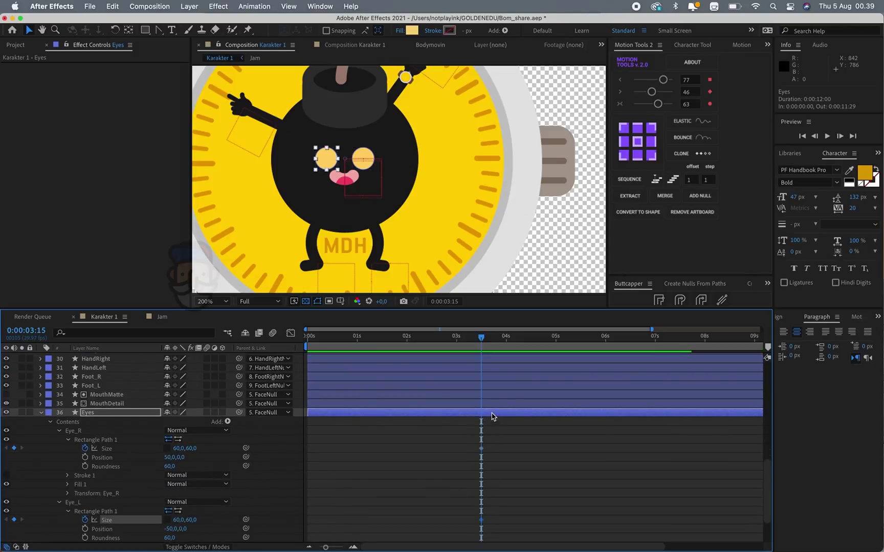
A few frames later, set both eye Sizes to 60,0 to close the eyes
click(491, 415)
key(u)
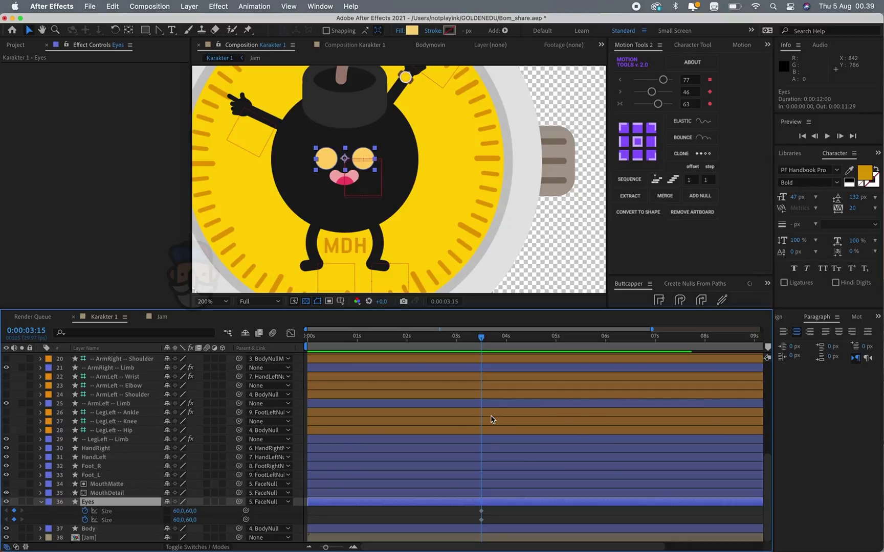
scroll(491, 418, up, 4)
scroll(491, 419, up, 6)
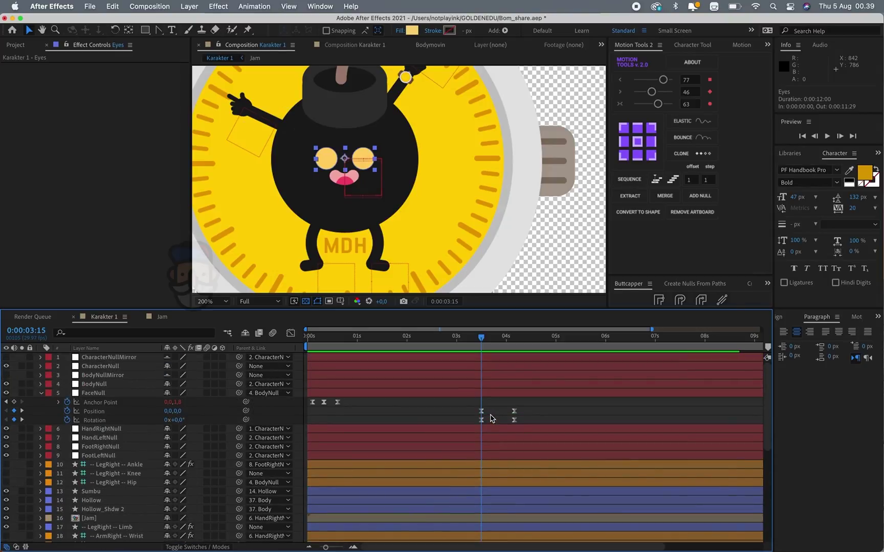
scroll(489, 417, down, 10)
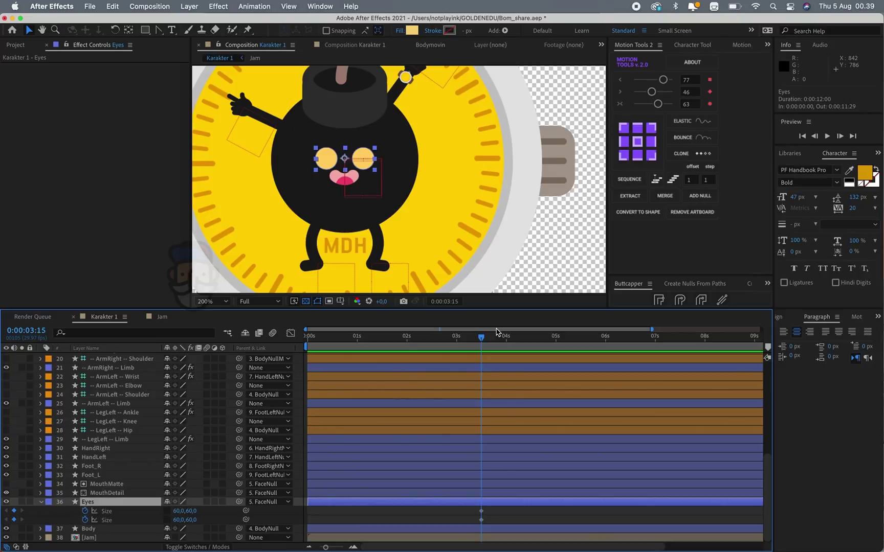
key(Page_Down)
key(Page_Down)
key(Page_Down)
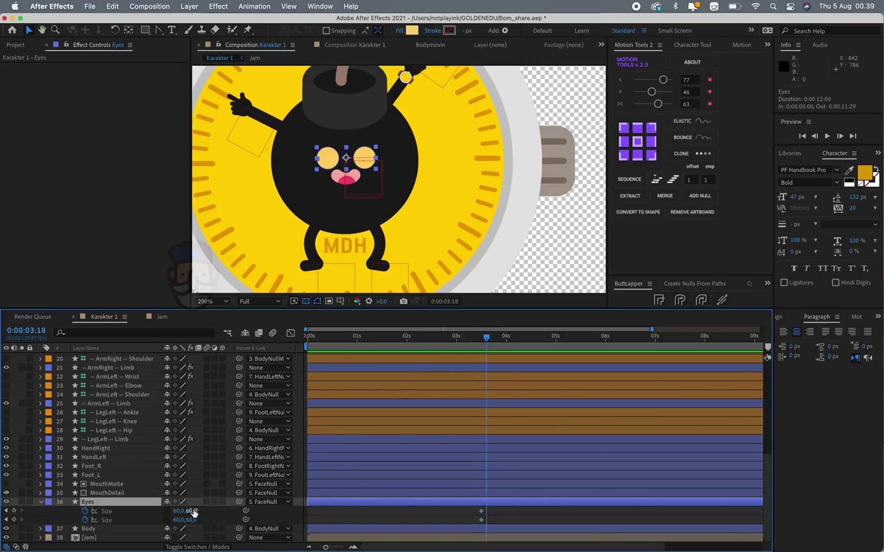
click(193, 511)
text(0)
key(Return)
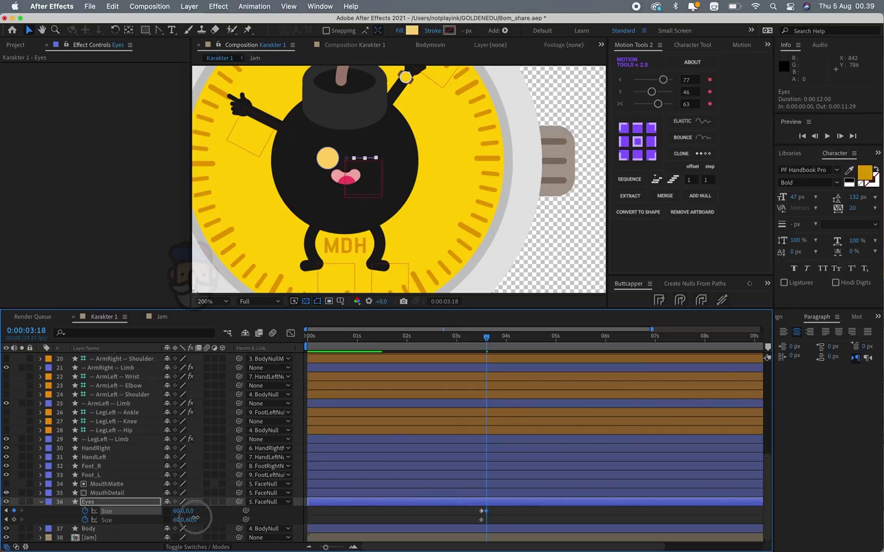
click(191, 520)
text(0)
key(Return)
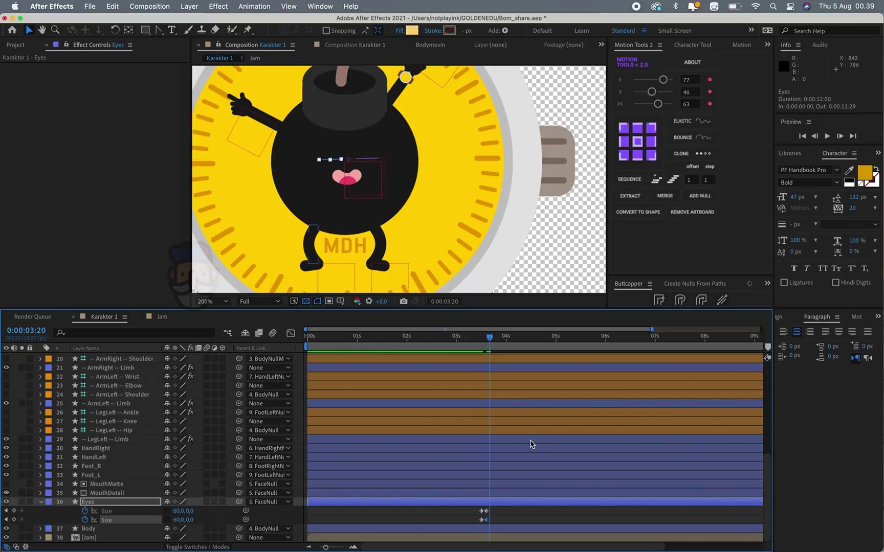
Paste the open-eye 60,60 Size keys at 0:00:03:21 and Easy Ease all Size keyframes
drag(475, 524, 483, 506)
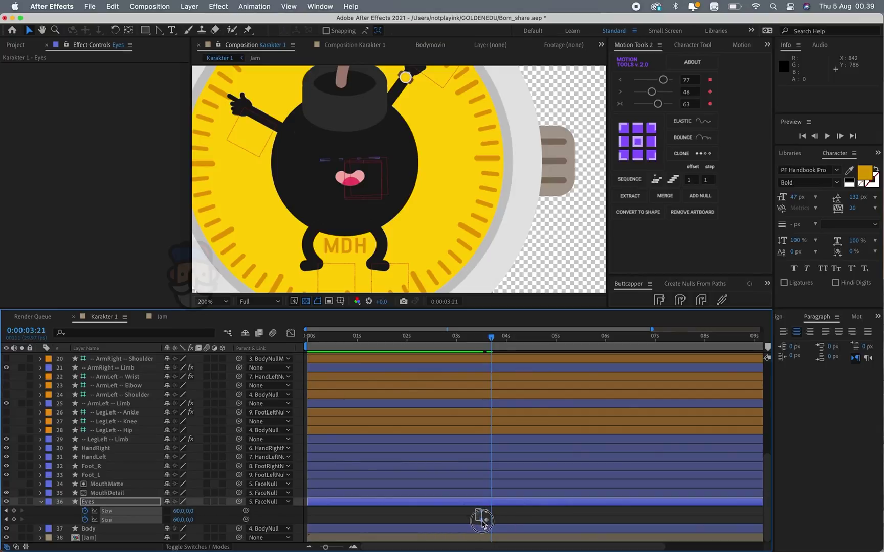
key(super+c)
key(super+v)
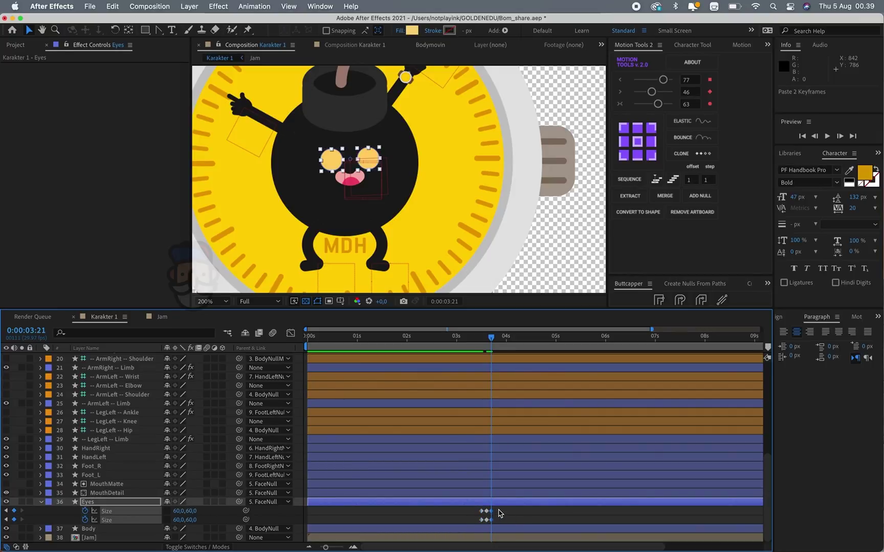
drag(474, 511, 482, 518)
right_click(492, 520)
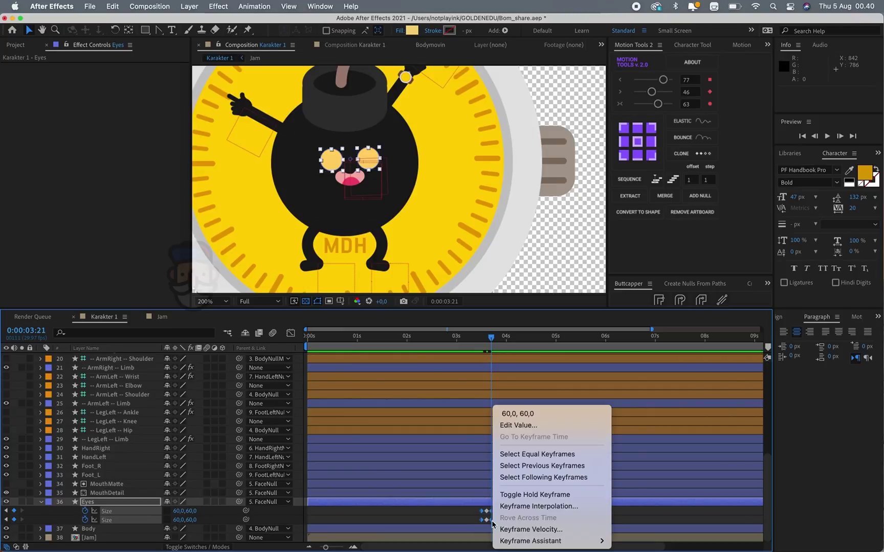
mouse_move(511, 540)
click(652, 471)
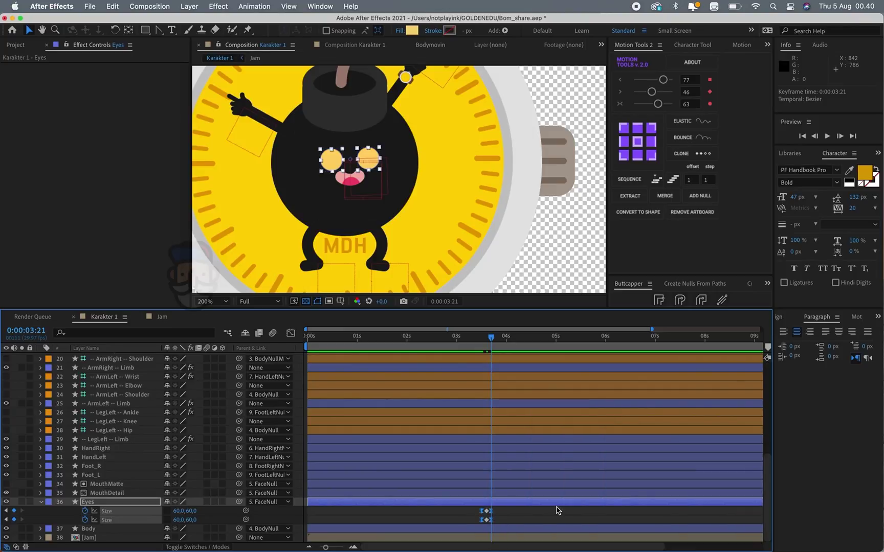
click(556, 509)
click(476, 339)
key(space)
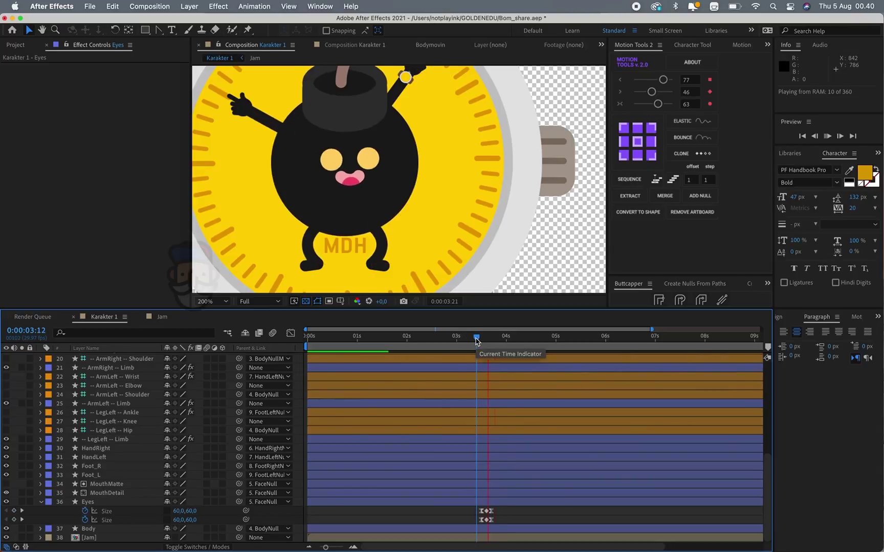
mouse_move(501, 509)
mouse_down()
mouse_move(468, 523)
mouse_move(497, 520)
mouse_up()
click(488, 339)
key(space)
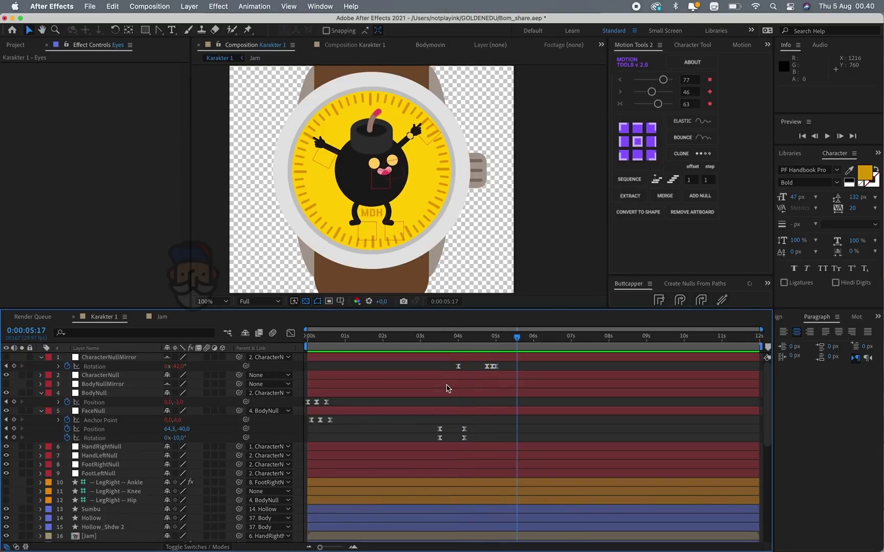
key(super+a)
key(u)
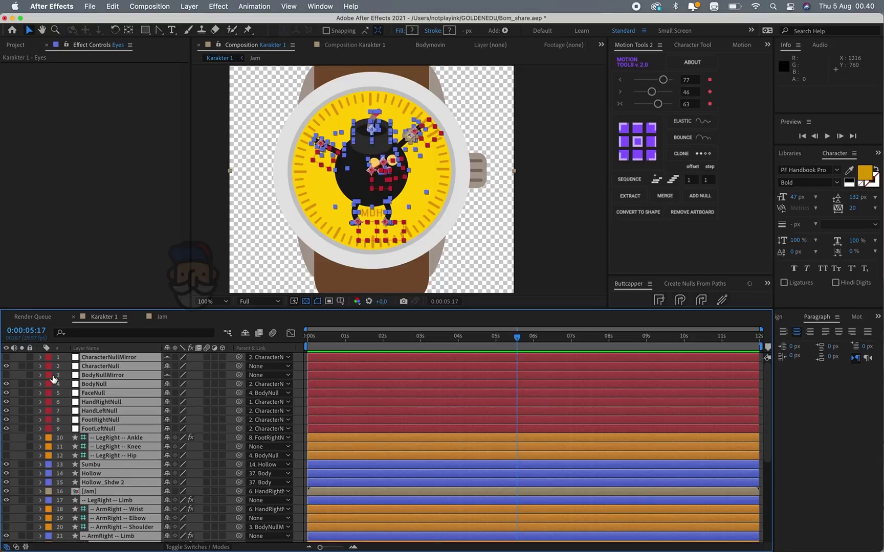
key(super+shift+a)
key(Home)
scroll(130, 469, down, 5)
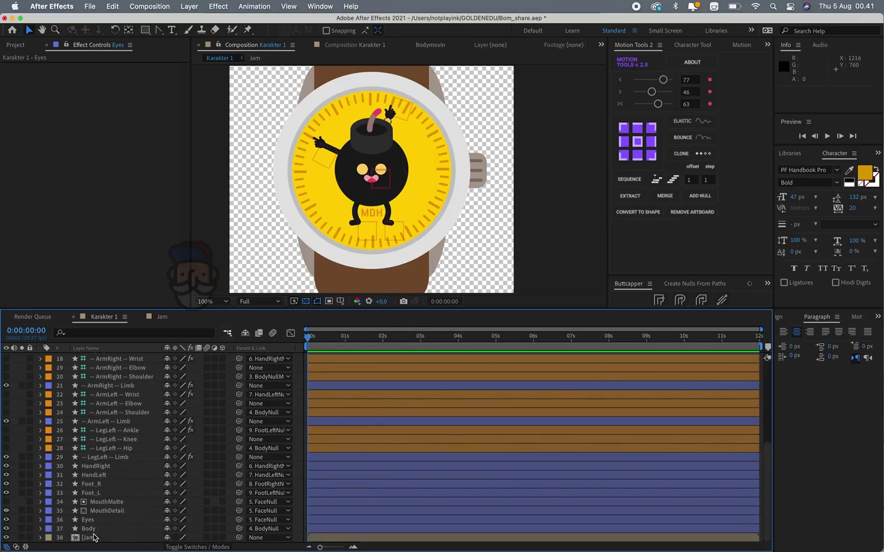
click(94, 537)
key(Delete)
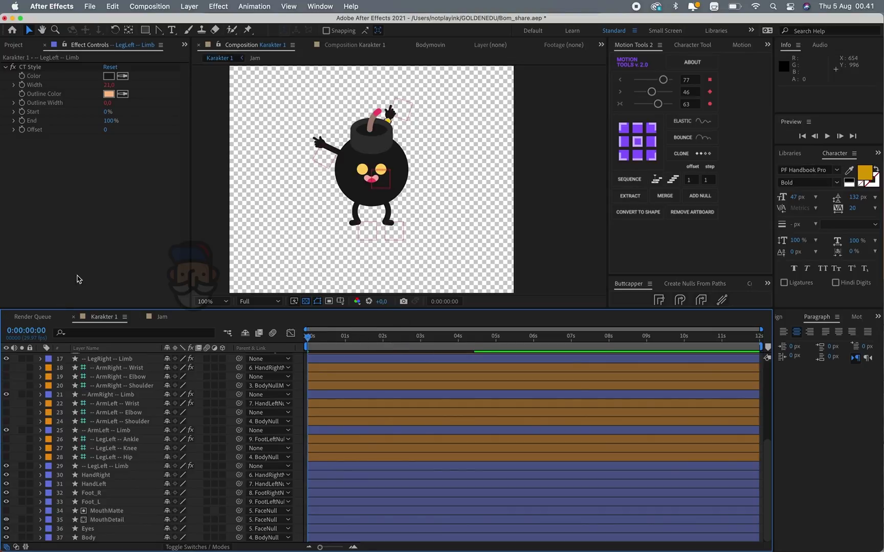
Duplicate Jam into Jam 2, Jam 3 and Jam 4, and Karakter 1 into Karakter 2 and Karakter 3
click(19, 46)
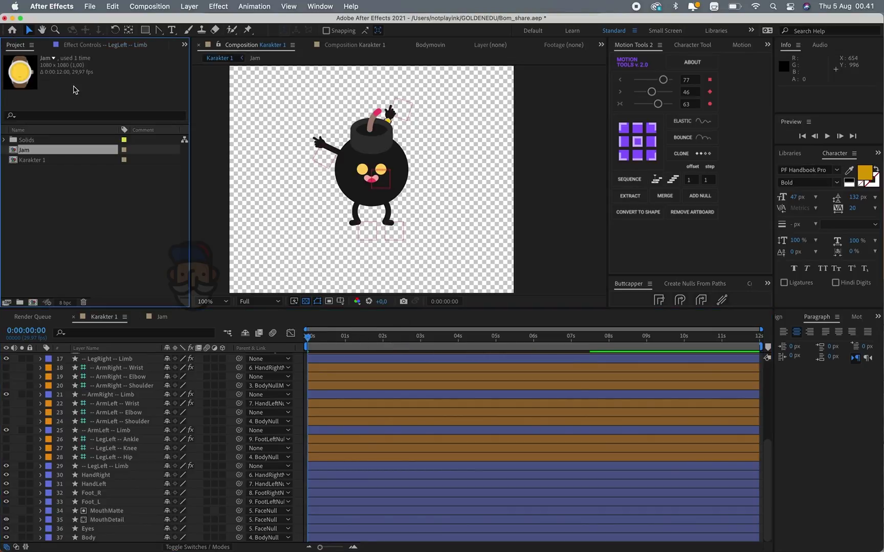
click(41, 197)
click(31, 151)
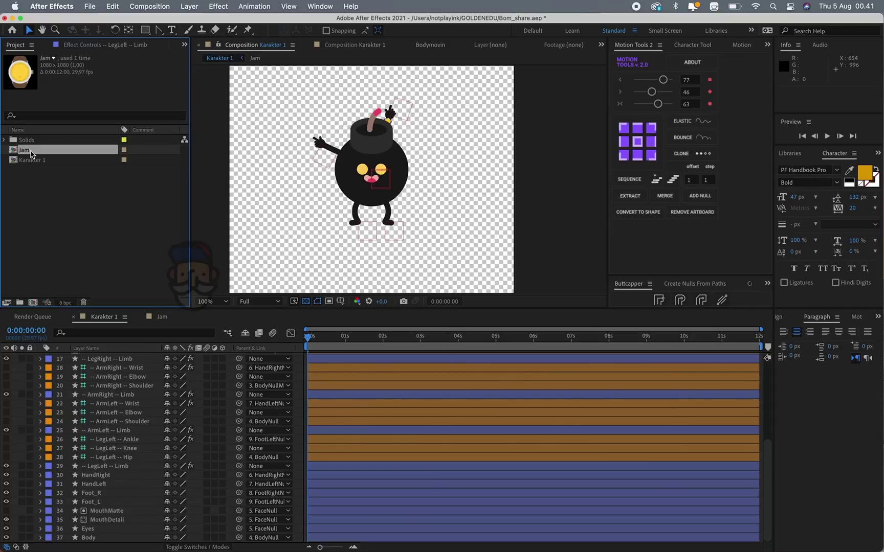
key(super+d)
key(super+d)
key(super+d)
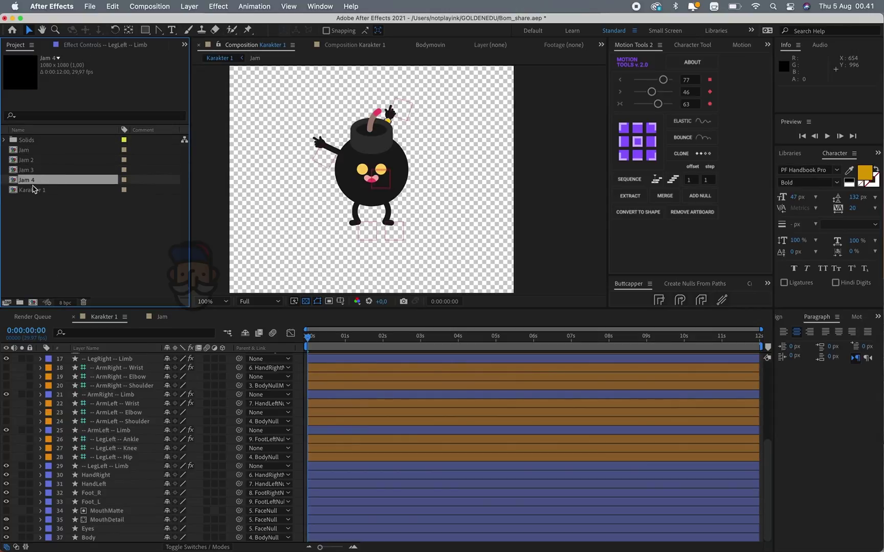
click(33, 190)
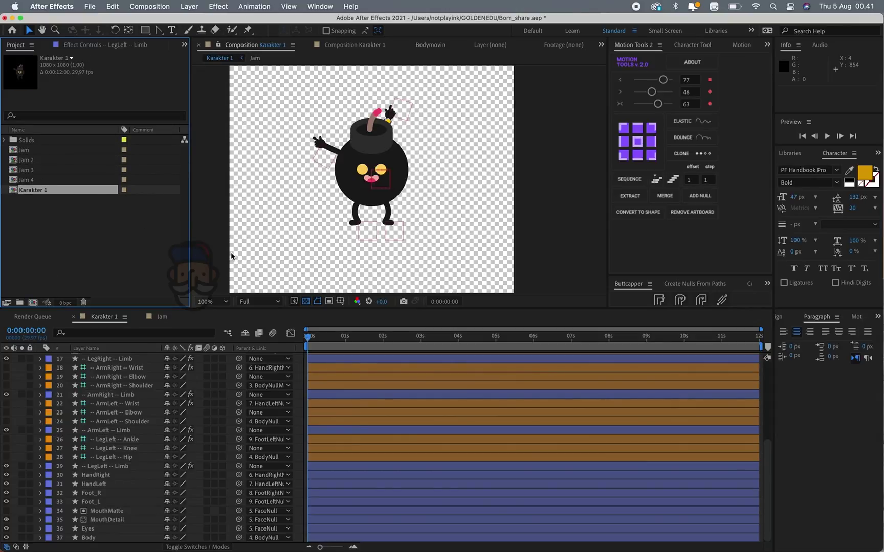
key(super+d)
key(super+d)
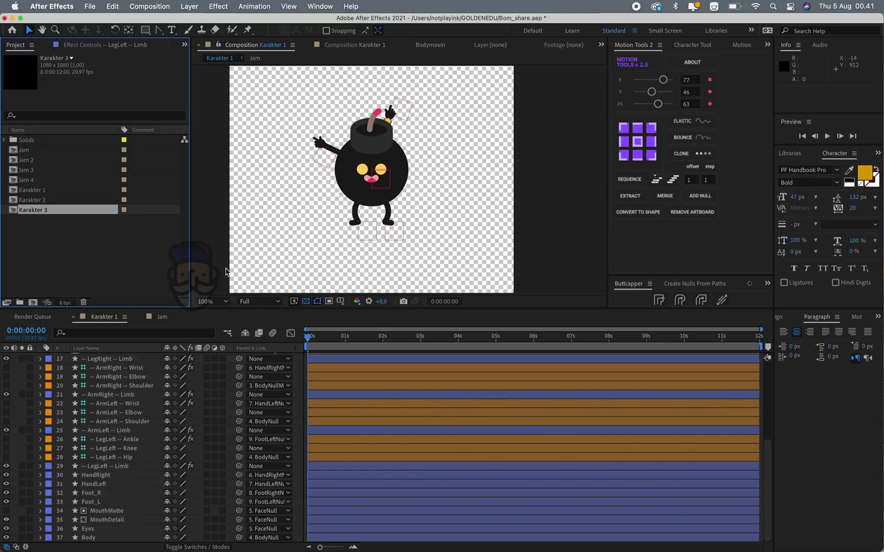
click(106, 251)
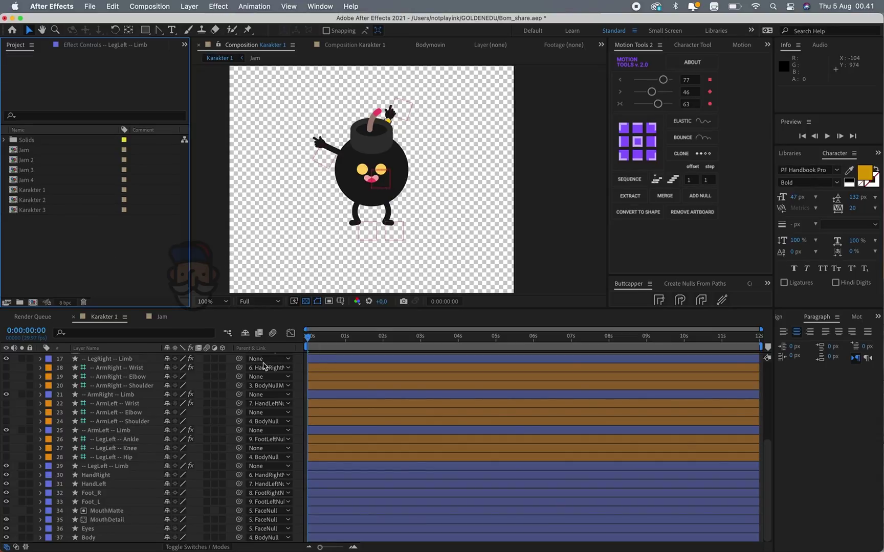
In Karakter 3, swap the Jam watch layer's source for Jam 4 and zoom in to check it
double_click(37, 210)
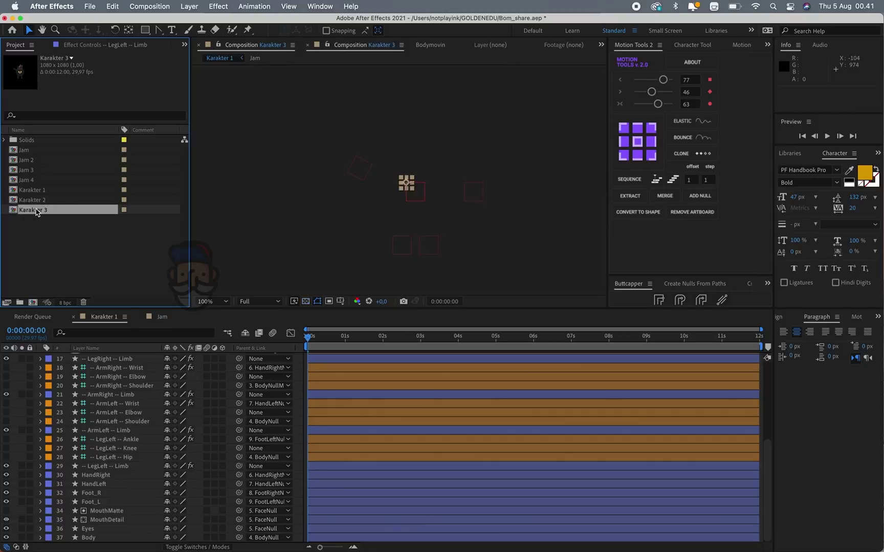
click(95, 491)
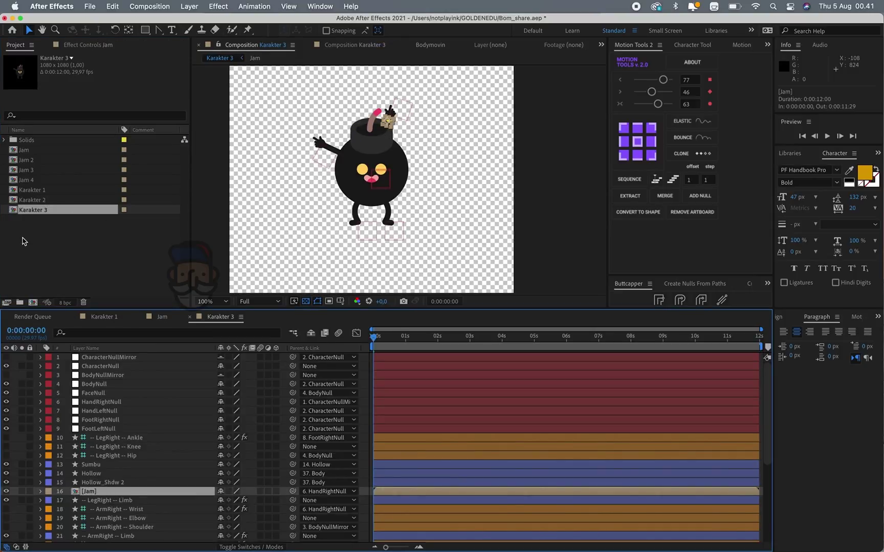
click(30, 180)
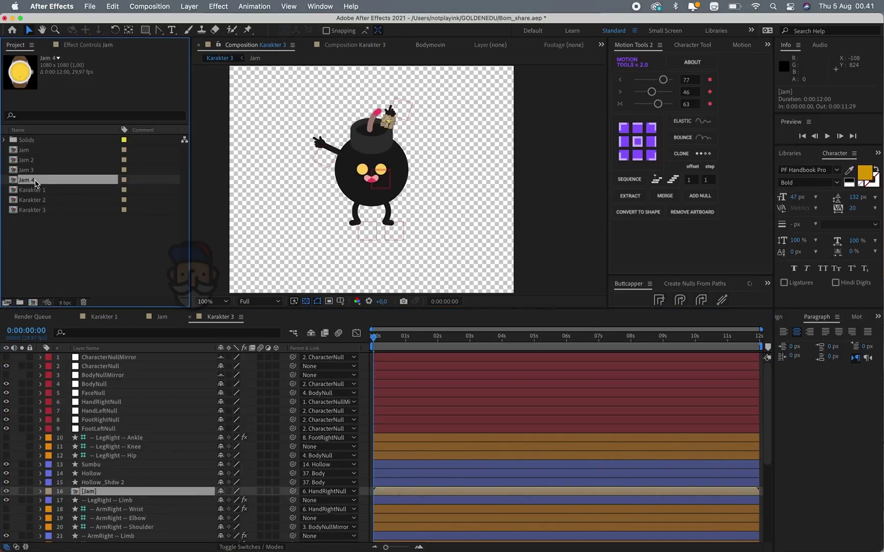
drag(24, 182, 77, 493)
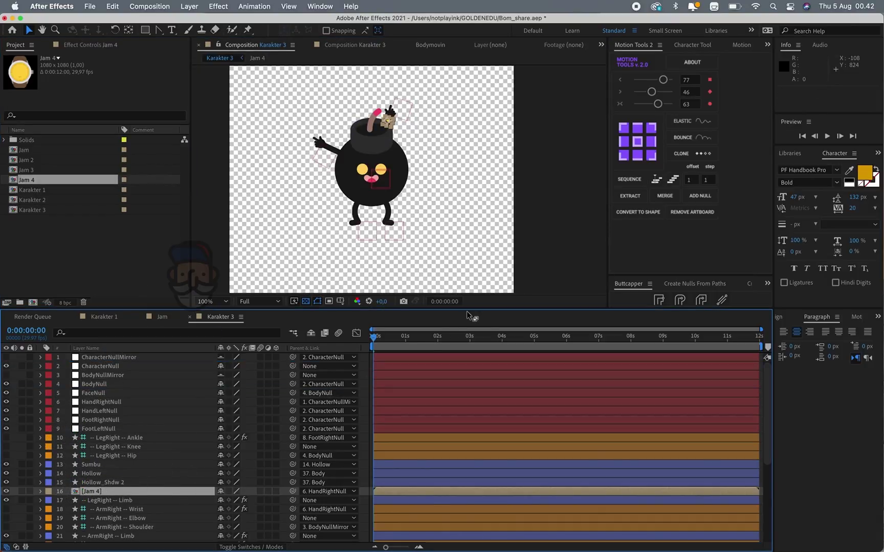
scroll(413, 136, up, 5)
drag(414, 134, 438, 262)
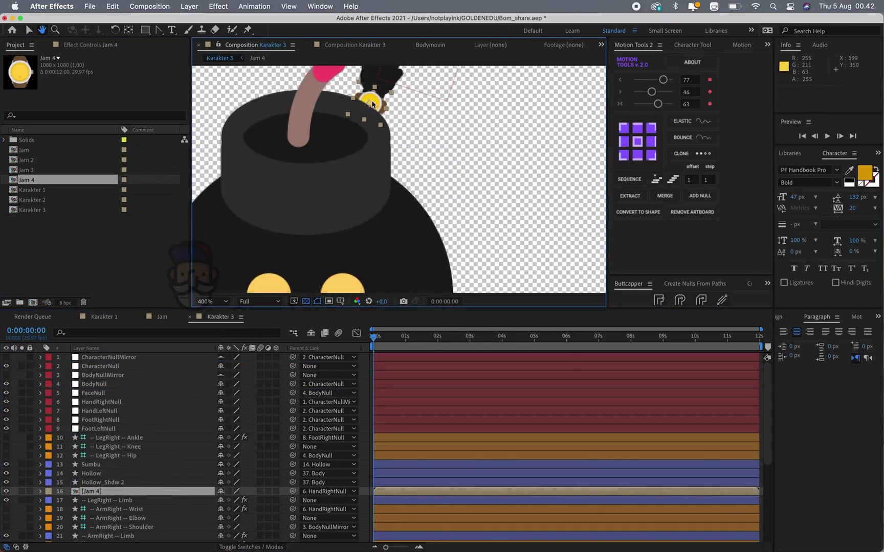
key(comma)
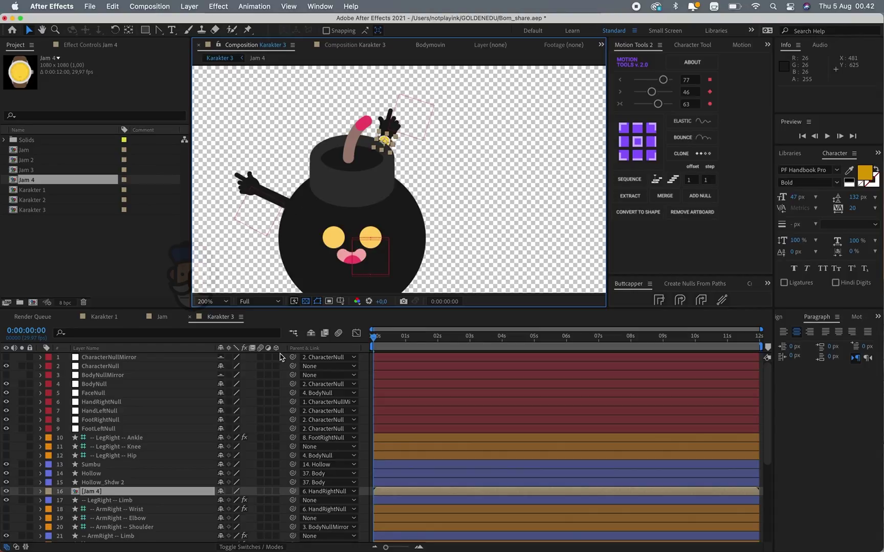
Open Jam 3 and place Karakter 3 as its top layer above MDH Outlines
double_click(26, 170)
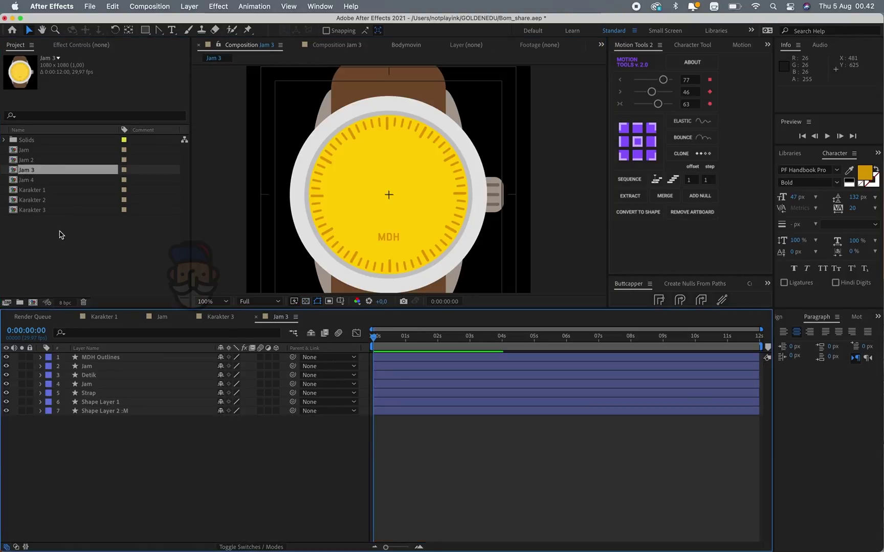
drag(51, 210, 144, 359)
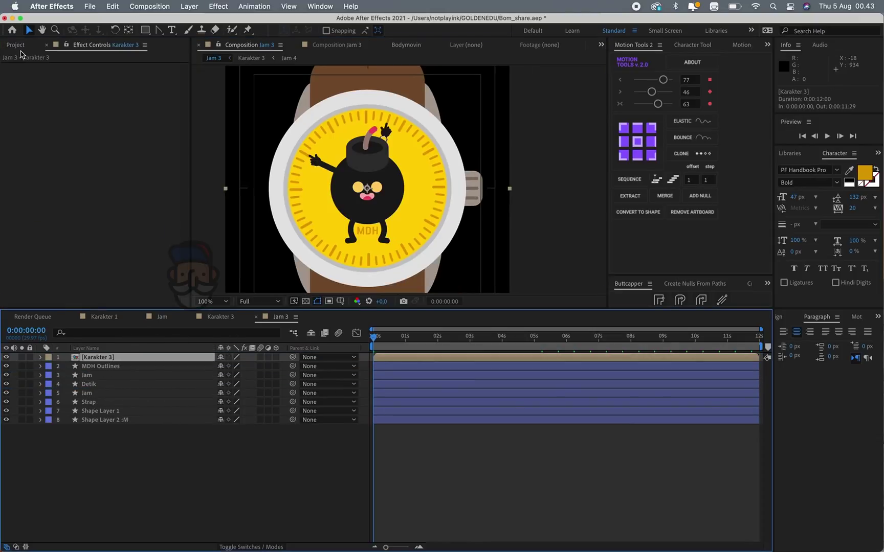
click(101, 254)
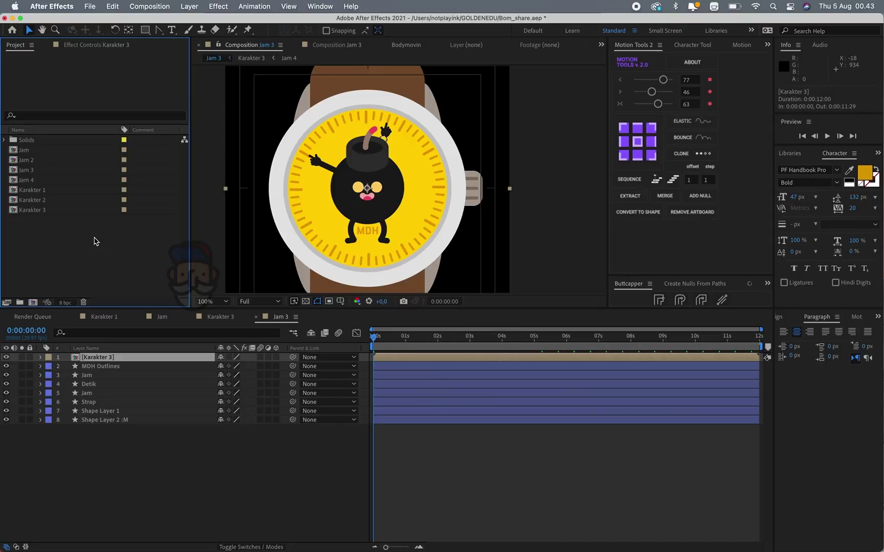
In Karakter 2, replace the Jam watch layer's source with Jam 3
double_click(32, 200)
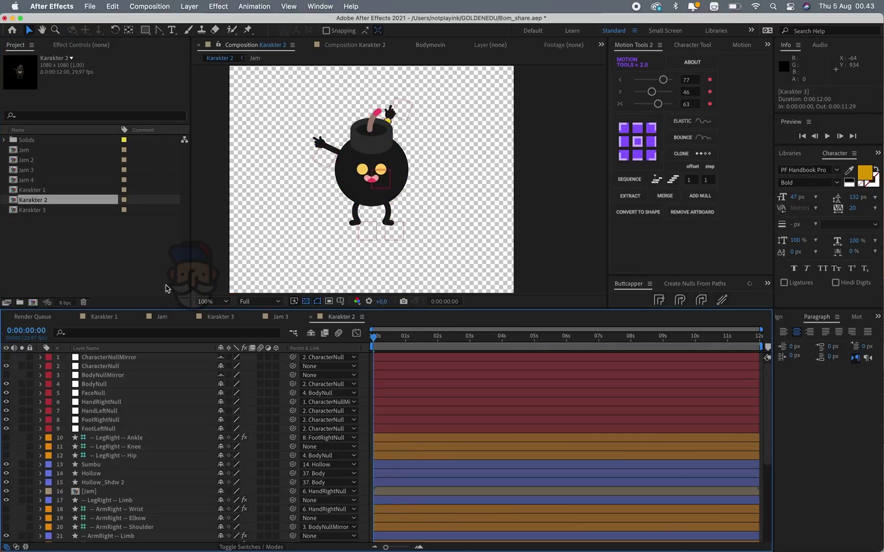
click(89, 492)
drag(27, 170, 75, 491)
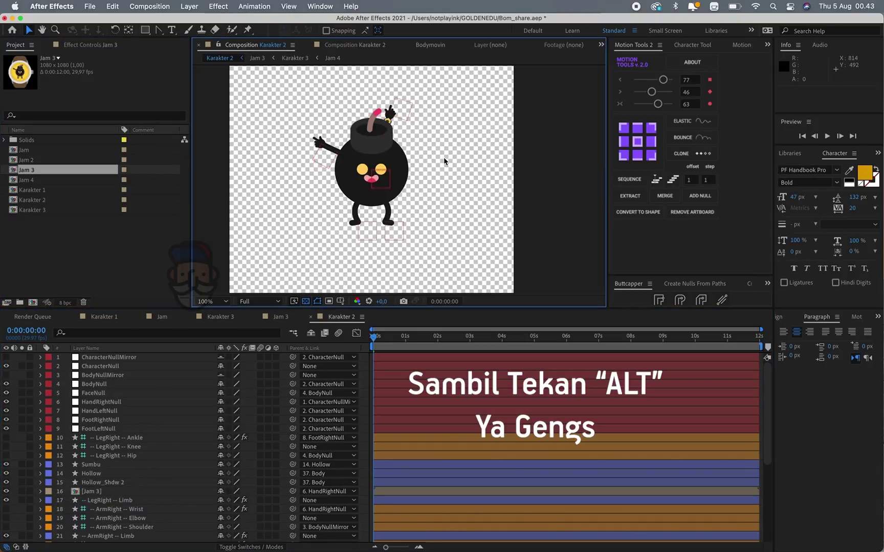
scroll(443, 156, up, 4)
scroll(443, 157, down, 2)
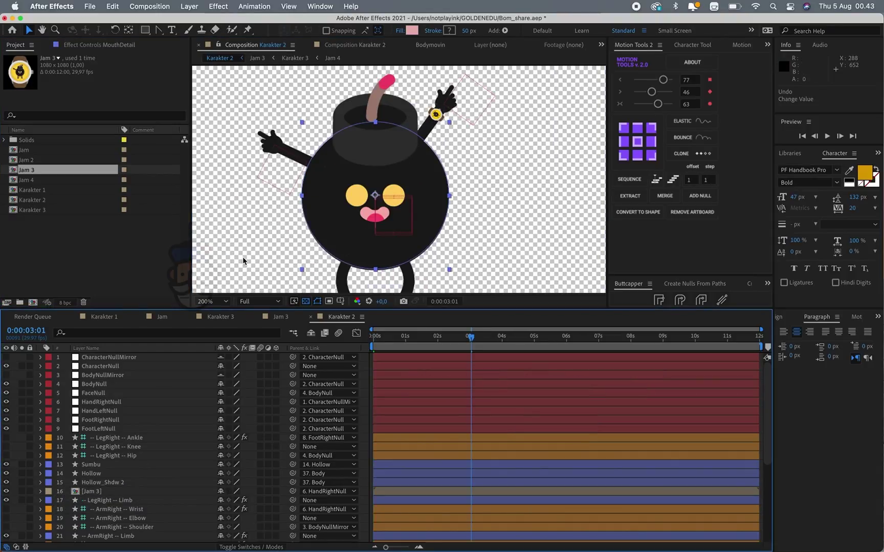
Start the Jam 3 layer near 5 seconds, enable time remapping, and extend it back to 0
click(436, 114)
mouse_move(536, 339)
mouse_down()
mouse_move(495, 338)
mouse_move(566, 338)
mouse_up()
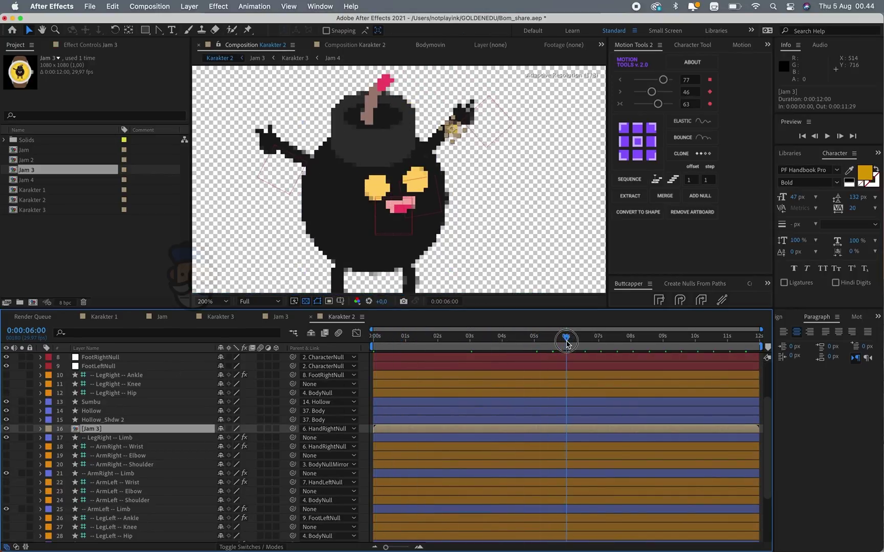
key([)
right_click(588, 428)
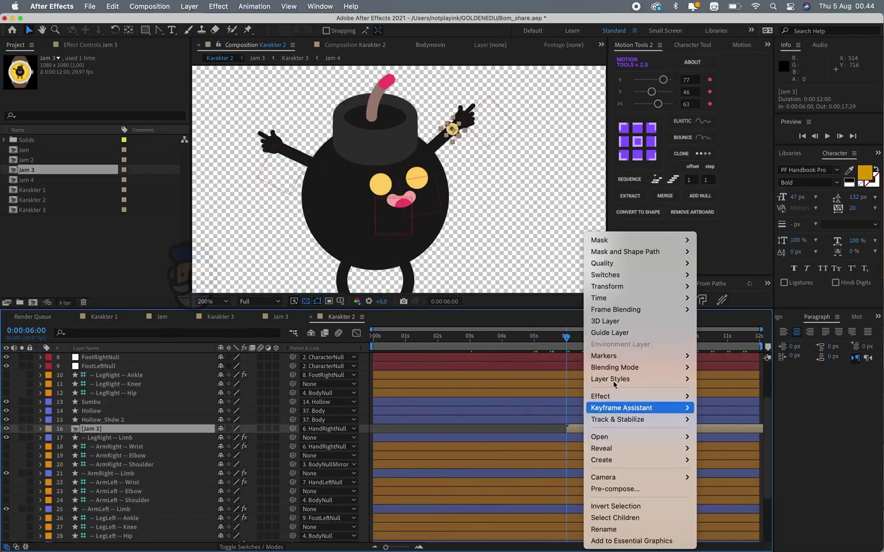
mouse_move(642, 298)
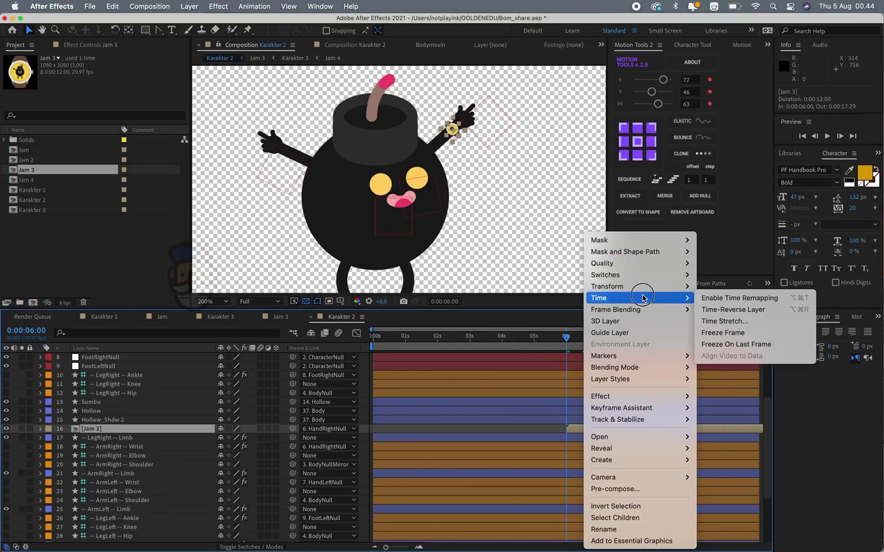
click(736, 298)
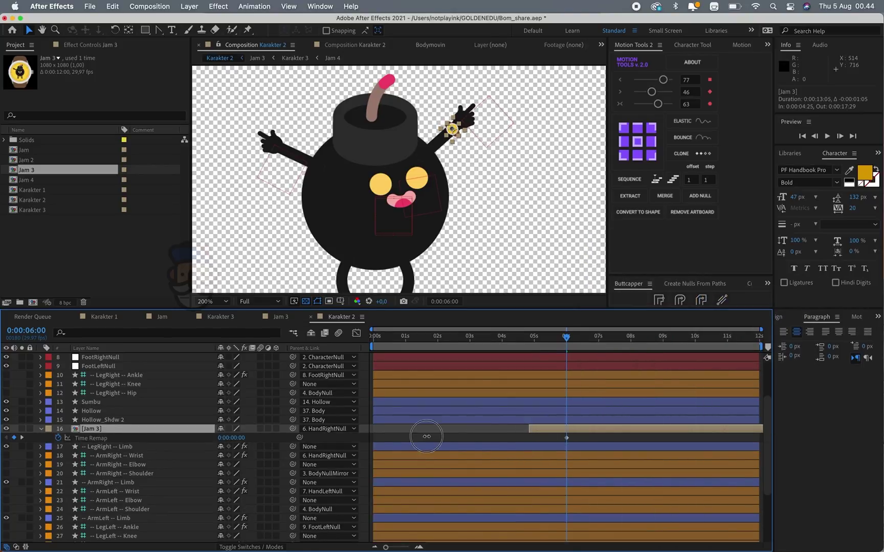
drag(567, 432, 374, 432)
key(Home)
drag(394, 333, 558, 350)
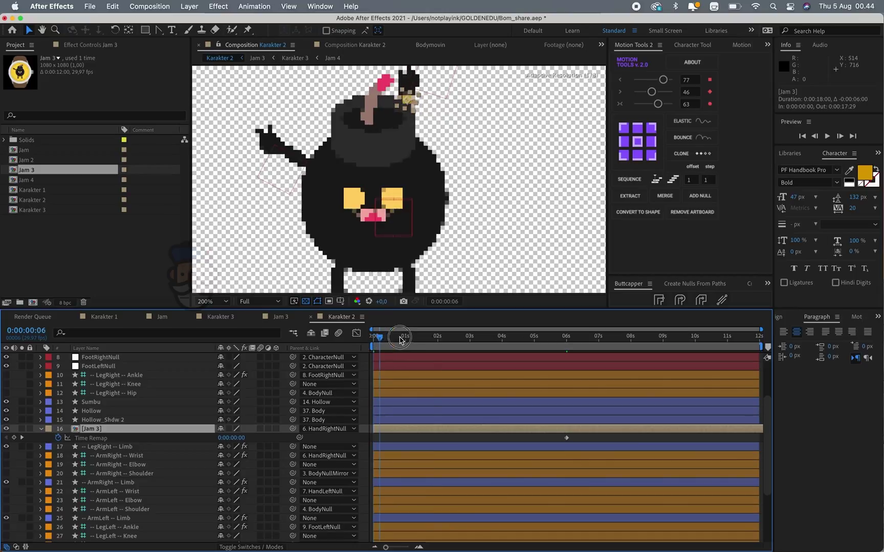
key(Home)
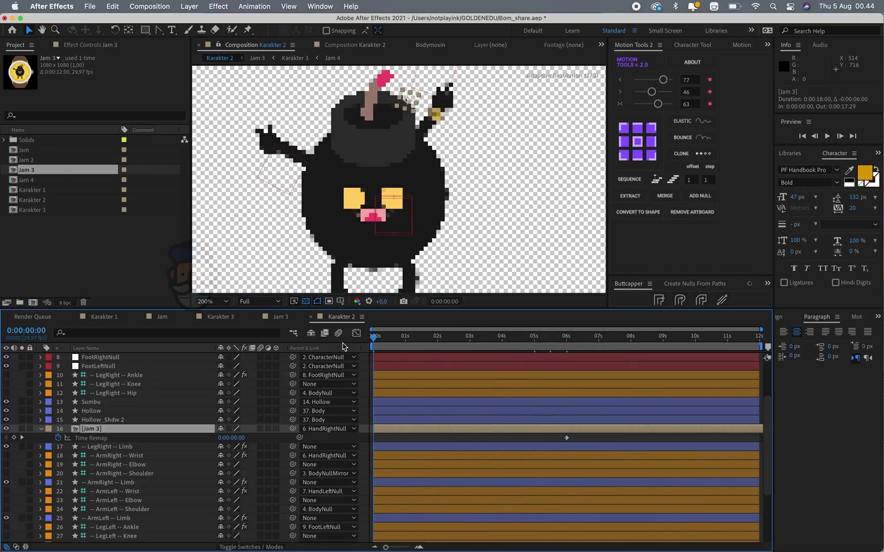
click(37, 440)
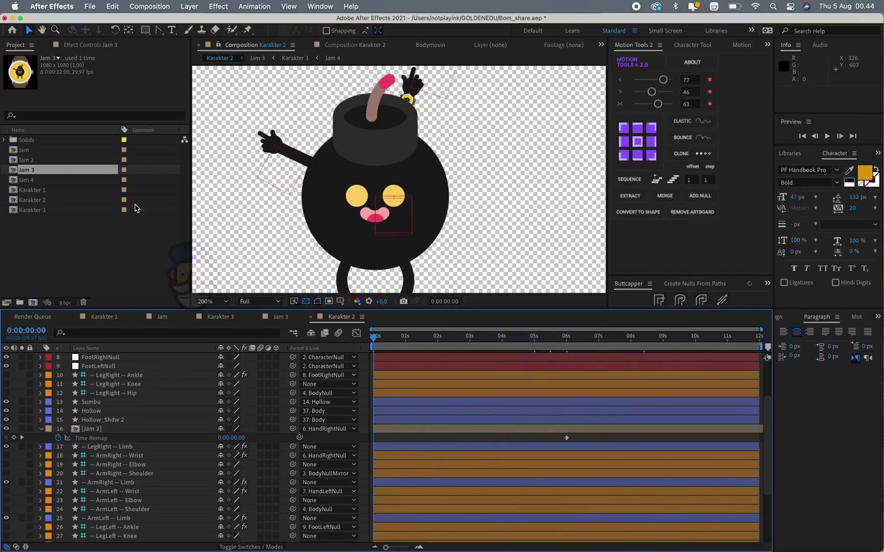
click(109, 240)
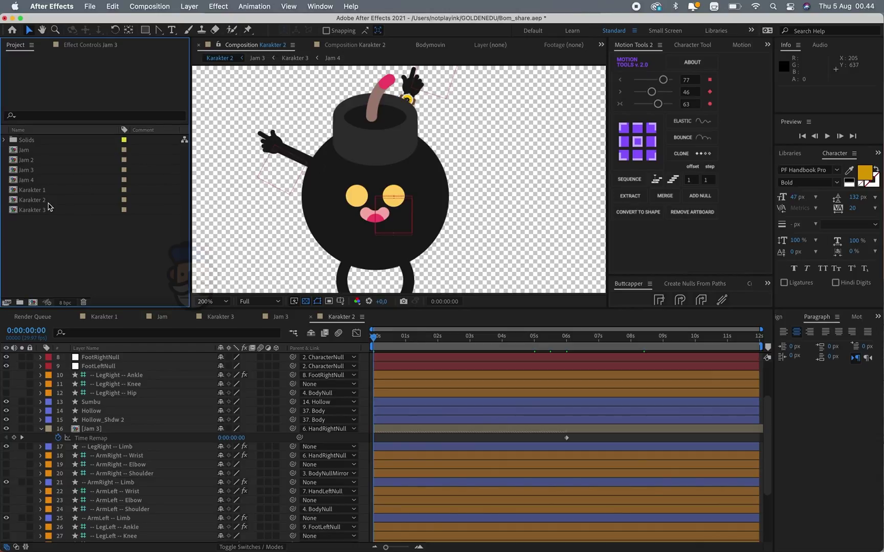
Open Jam 2 and add Karakter 2 as its top layer with collapse transformations on
click(31, 170)
click(28, 160)
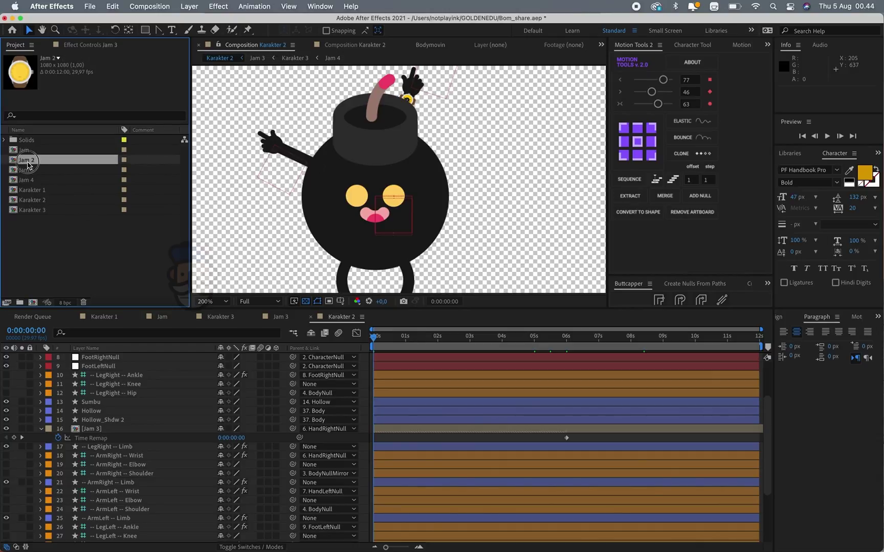
double_click(28, 159)
click(102, 240)
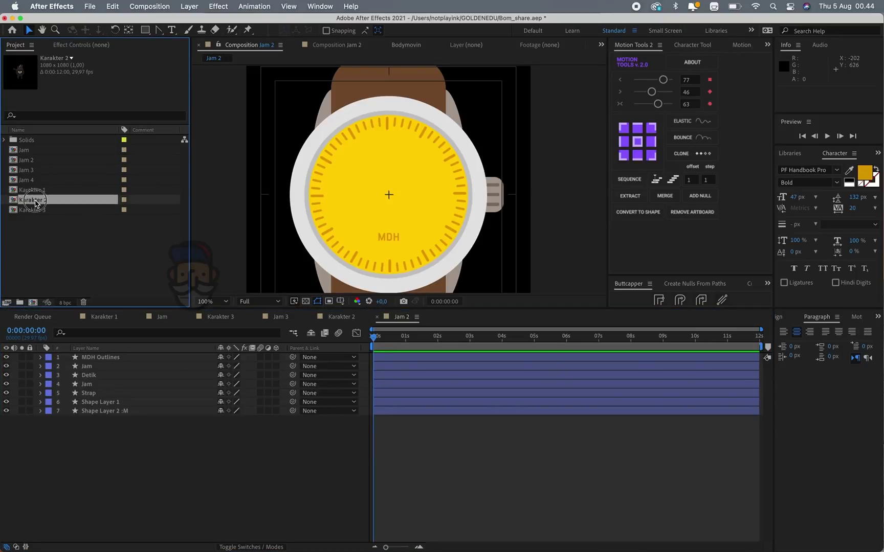
drag(34, 199, 231, 361)
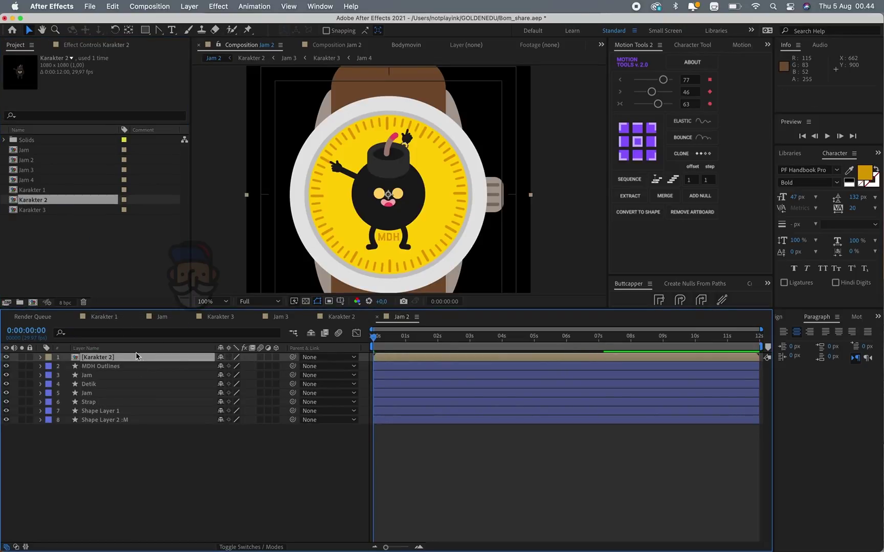
click(229, 357)
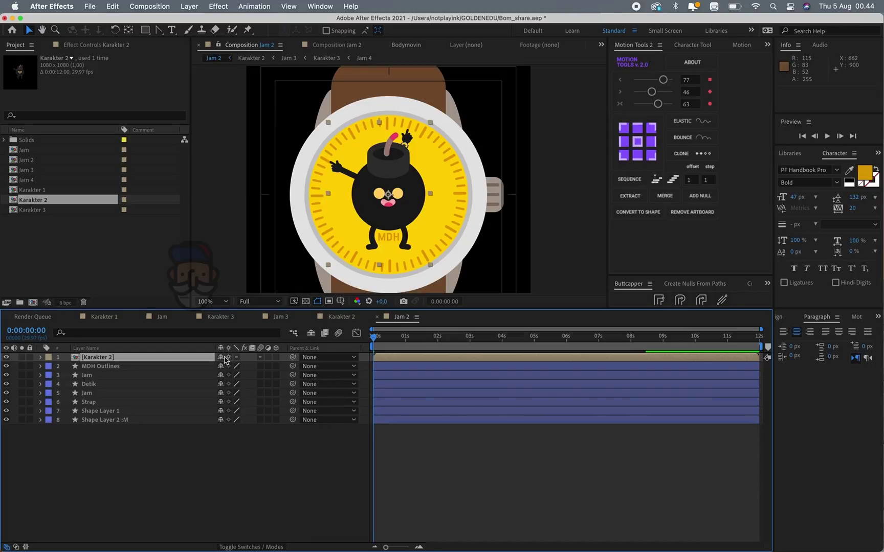
Turn on collapse transformations for Karakter 3 in Jam 3, then check Jam 2 at 0:00:02:01
click(219, 317)
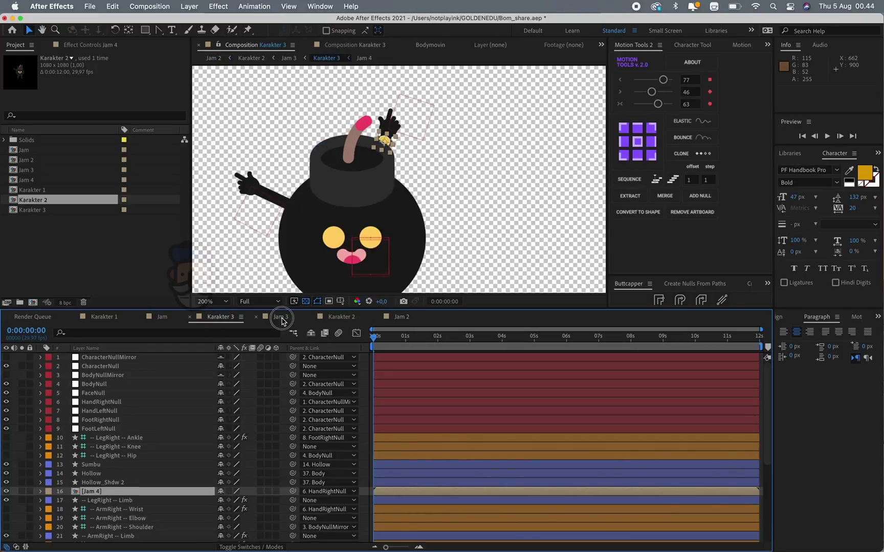
click(279, 316)
click(229, 358)
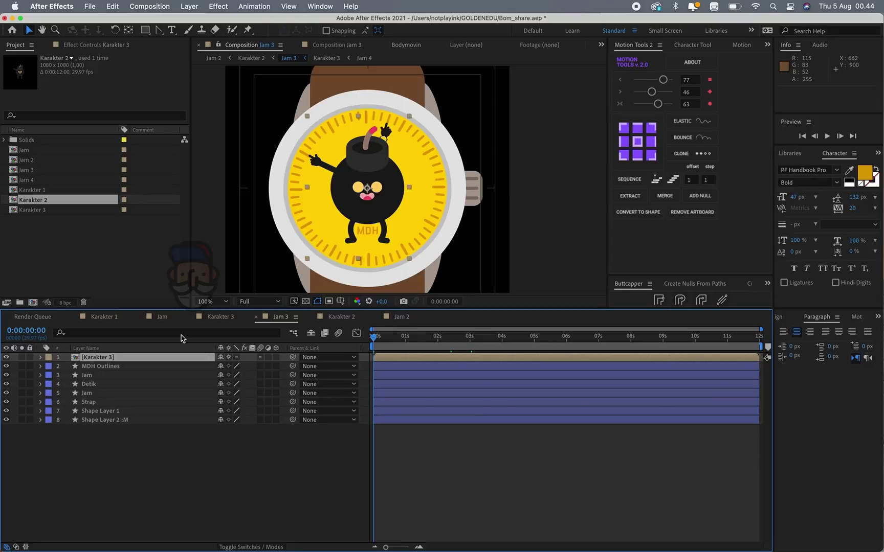
click(429, 337)
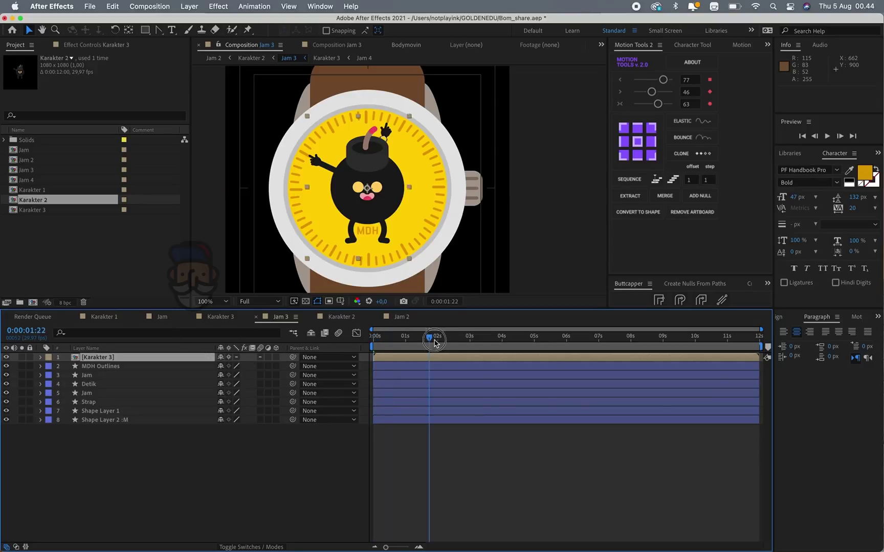
click(400, 319)
click(439, 337)
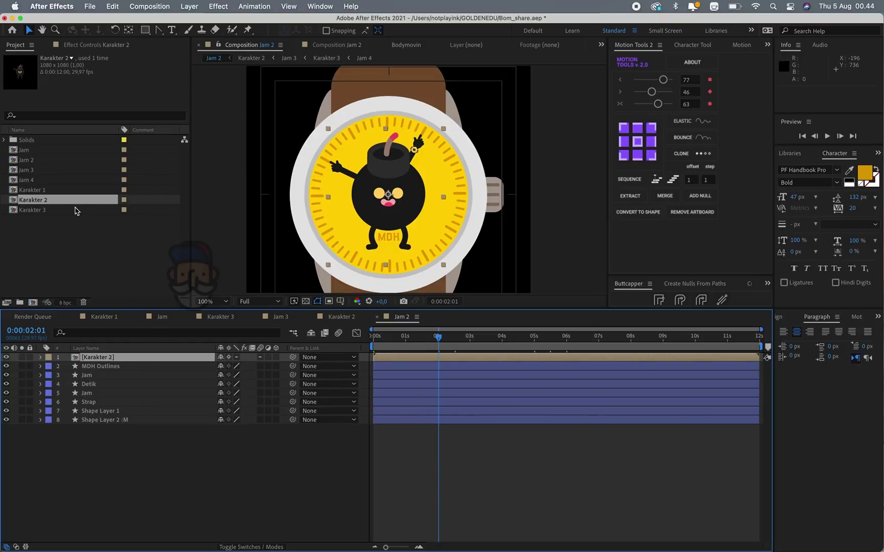
click(339, 320)
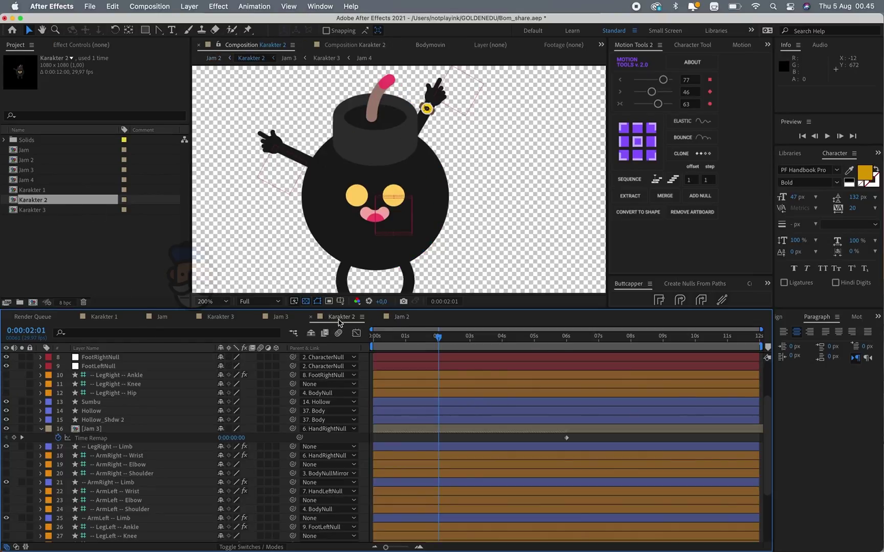
click(393, 319)
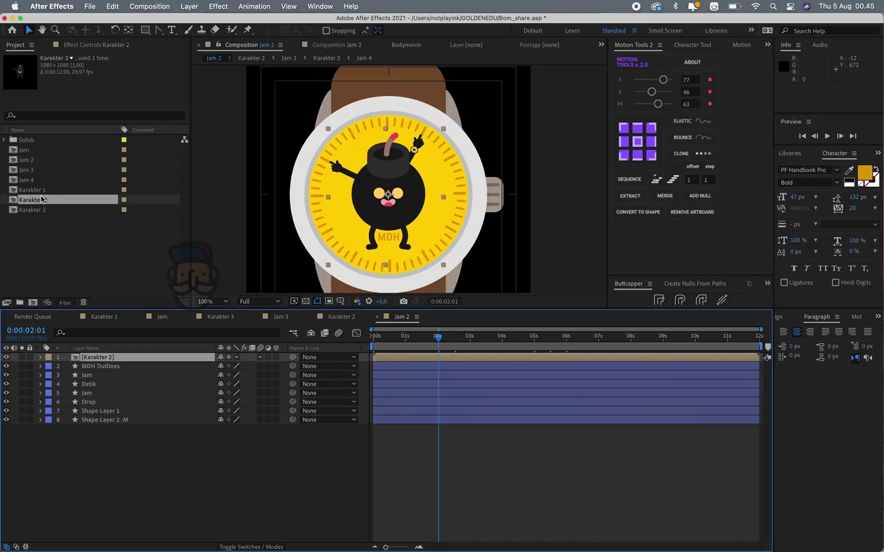
double_click(32, 190)
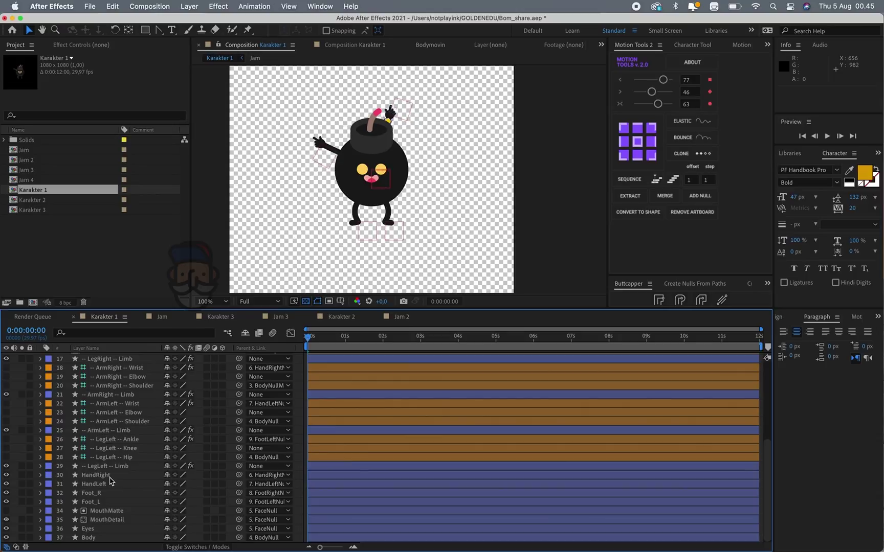
Replace Karakter 1's Jam layer source with Jam 2 and make it start at 0:00:03:00
scroll(110, 480, up, 5)
click(93, 493)
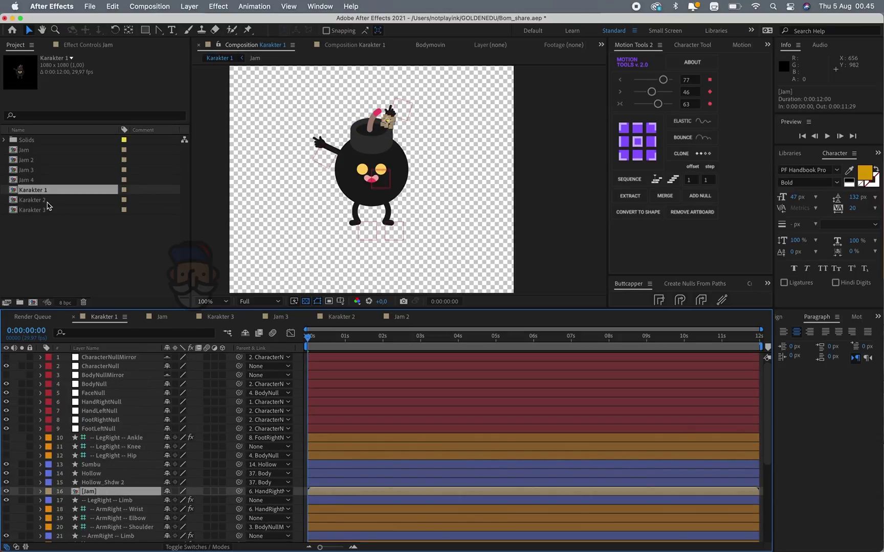
mouse_move(28, 161)
mouse_down()
mouse_move(90, 479)
mouse_move(78, 494)
mouse_up()
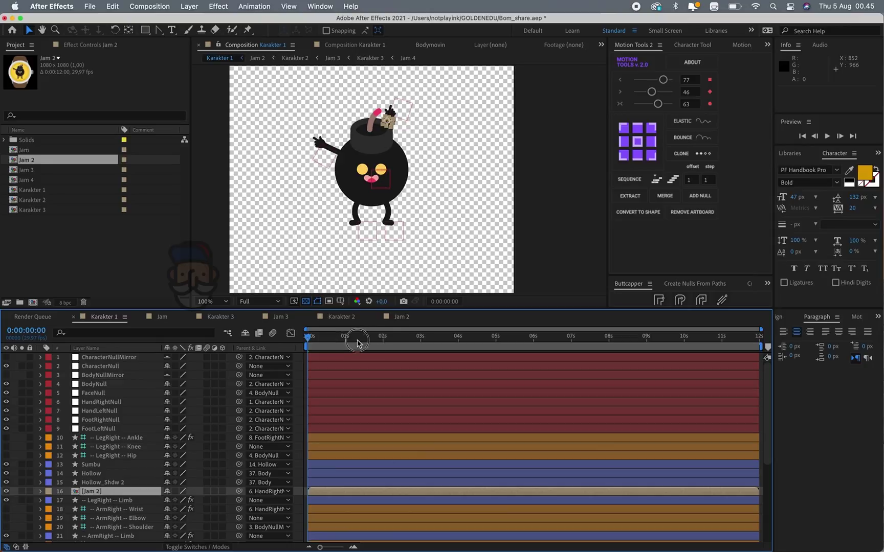
drag(355, 339, 420, 339)
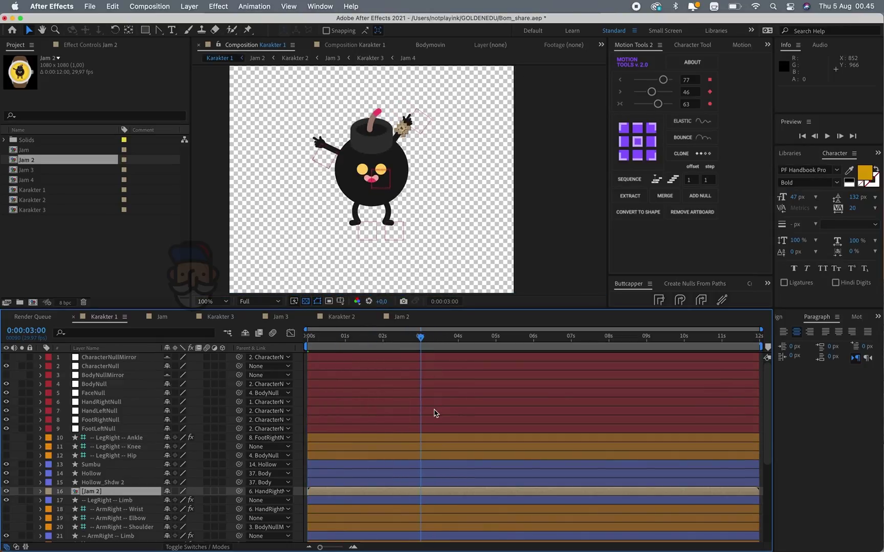
drag(387, 492, 524, 492)
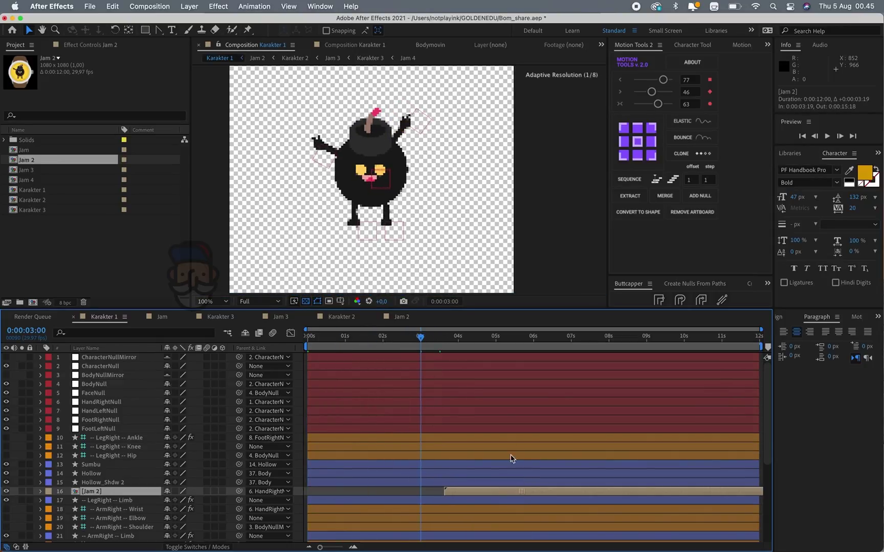
key(equal)
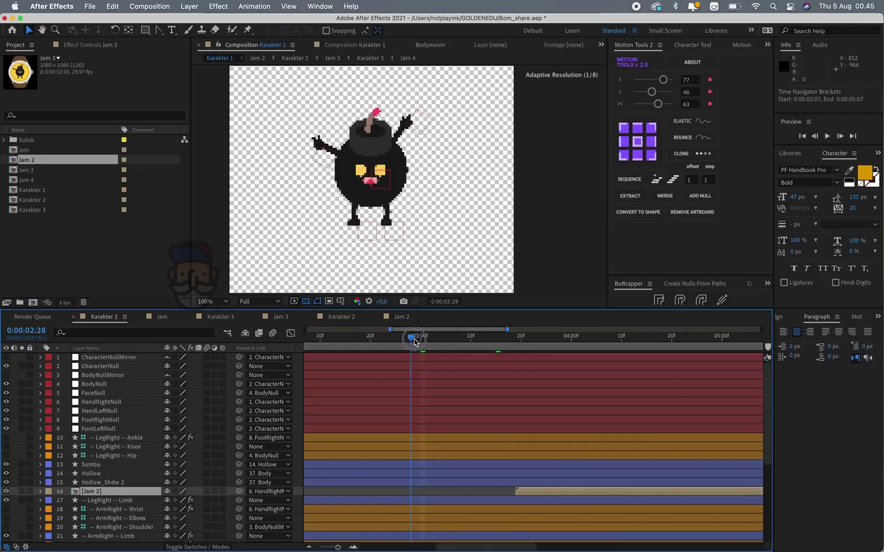
drag(420, 338, 422, 341)
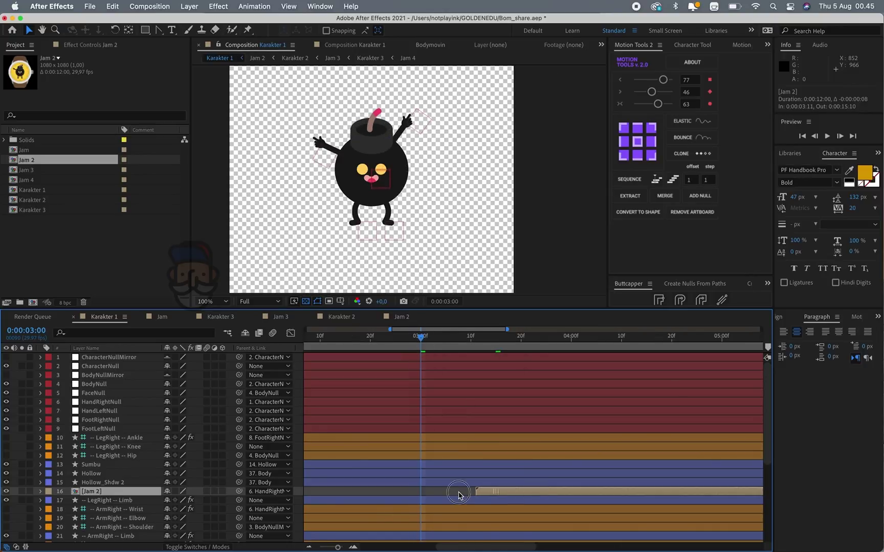
drag(544, 491, 447, 491)
Enable time remapping on the Jam 2 layer and extend its start back to 0 seconds
right_click(478, 490)
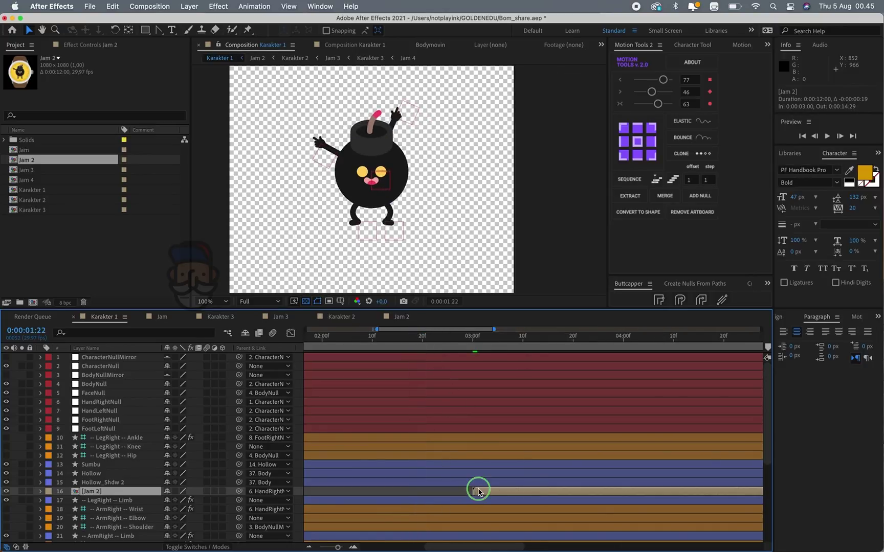
mouse_move(512, 298)
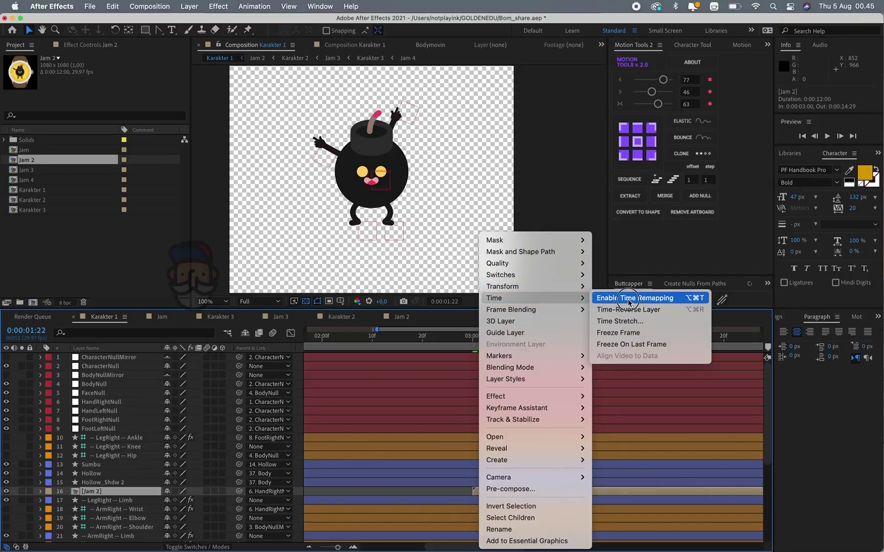
click(629, 300)
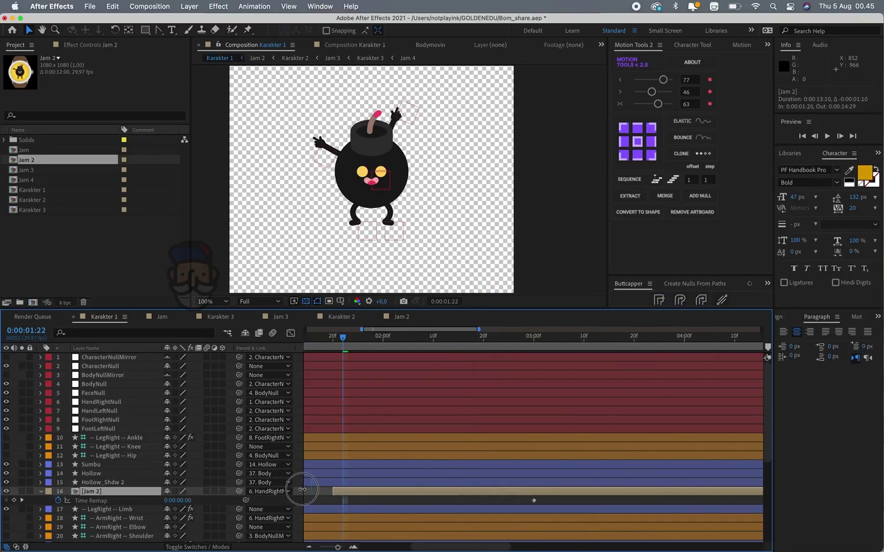
drag(471, 491, 315, 491)
key(semicolon)
drag(372, 337, 220, 341)
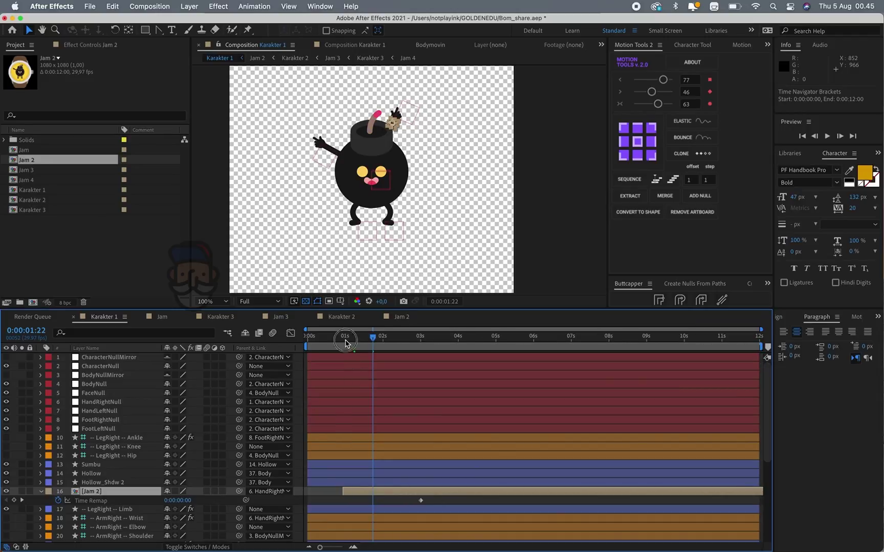
click(342, 502)
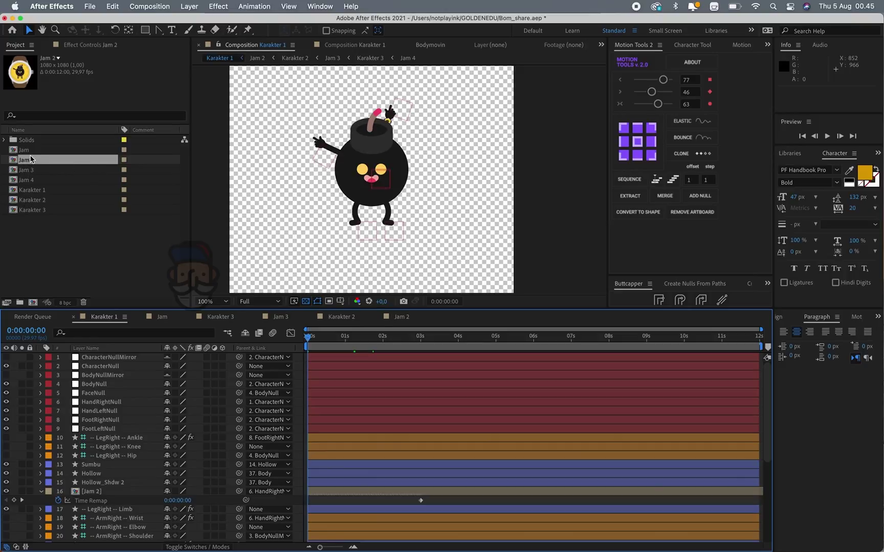
Open Jam, add Karakter 1 as its top layer, and preview the watch animation
double_click(24, 149)
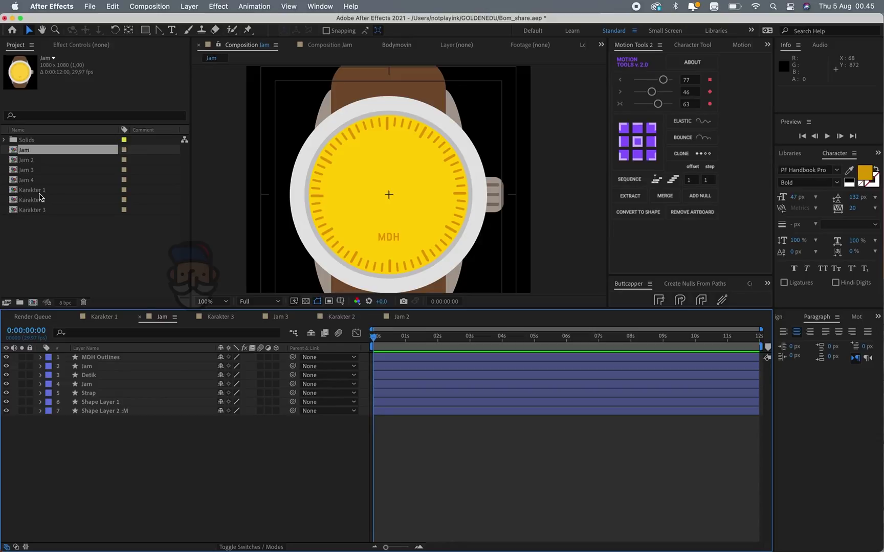
drag(40, 193, 99, 363)
key(space)
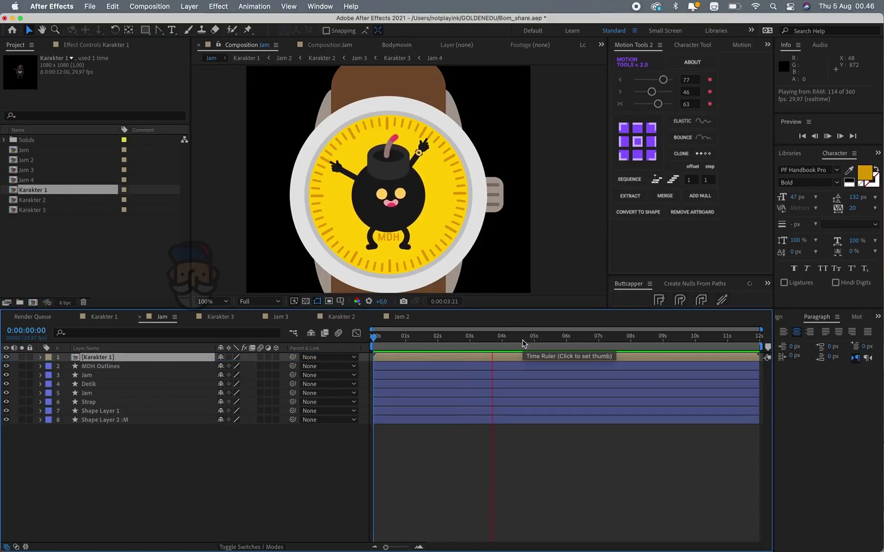
click(530, 450)
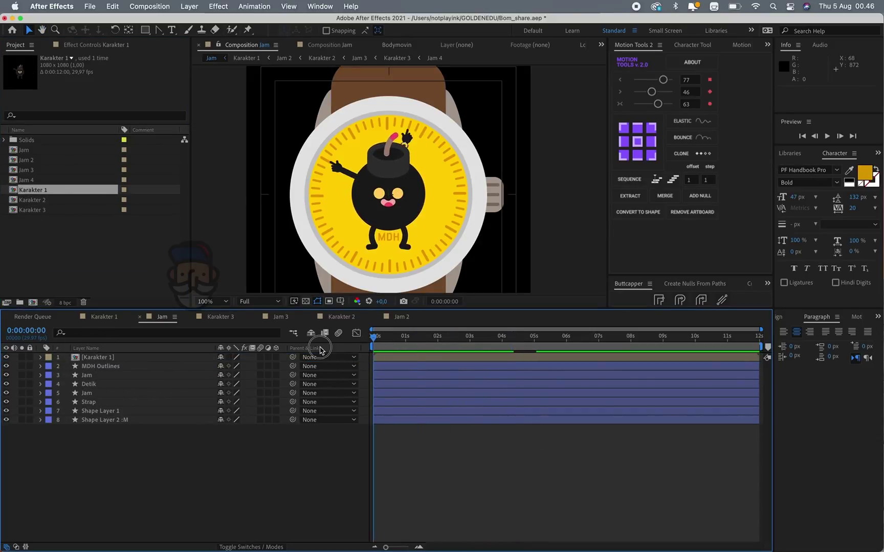
key(space)
click(453, 446)
Close the Jam, Karakter 3, Jam 3, Karakter 2 and Jam 2 timeline tabs
click(140, 317)
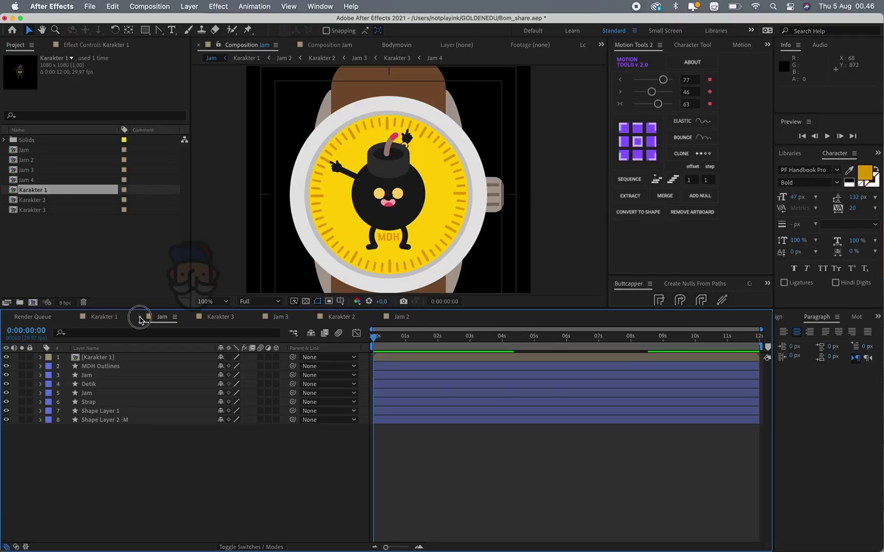
click(142, 319)
click(142, 320)
click(142, 320)
click(142, 319)
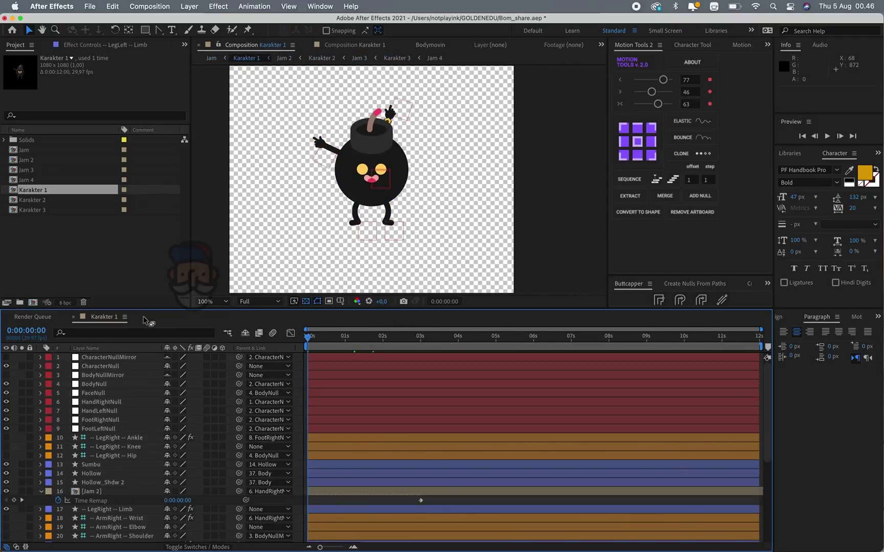
Create a 1080×1080, 12-second comp named Zoom, view it at 50%, and drop Jam in
key(super+n)
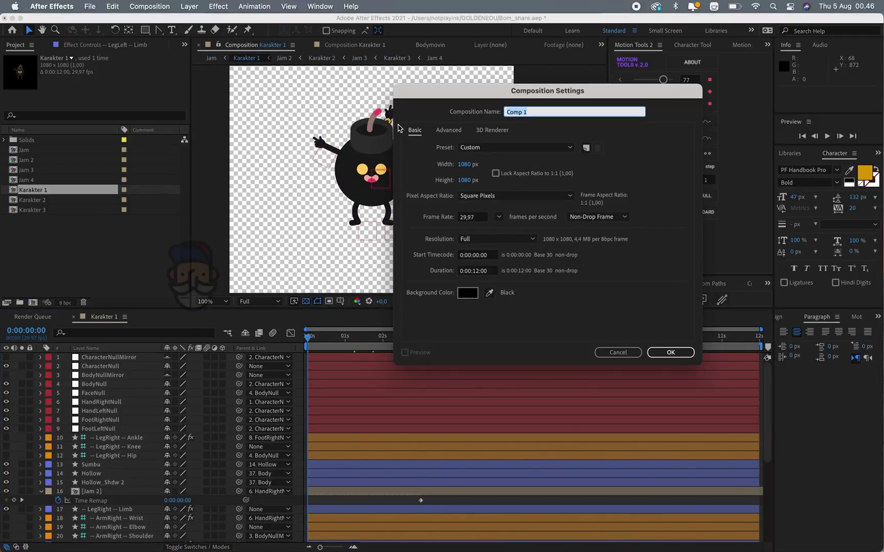
text(Zoom)
key(Return)
key(comma)
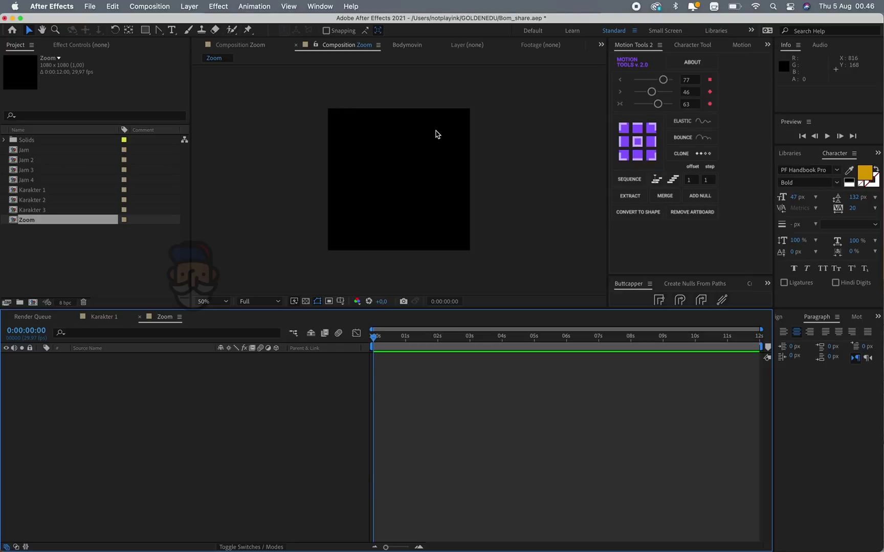
drag(34, 150, 179, 390)
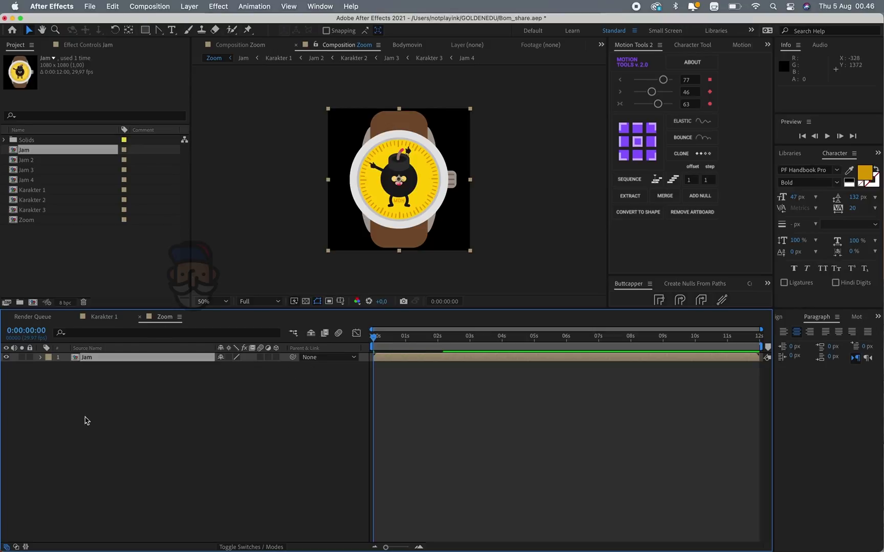
click(104, 439)
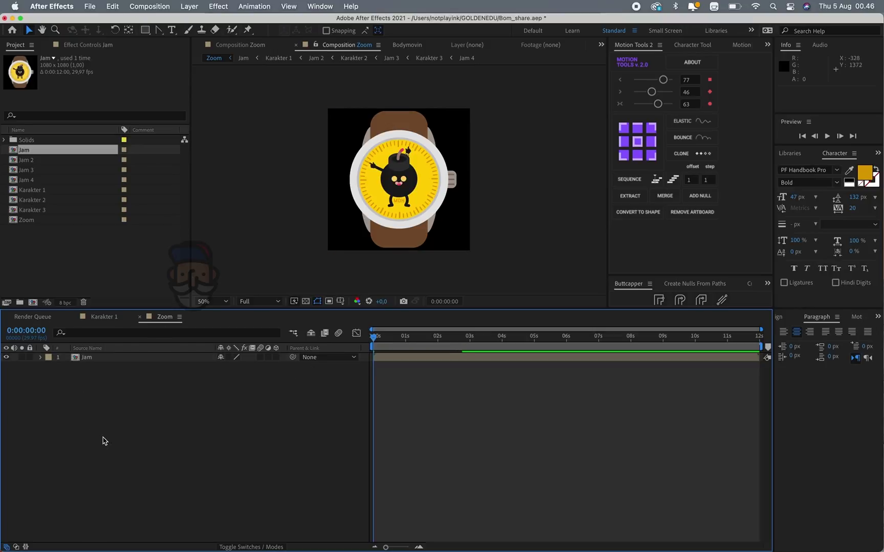
Add a comp-sized rectangle shape layer with no stroke
double_click(145, 29)
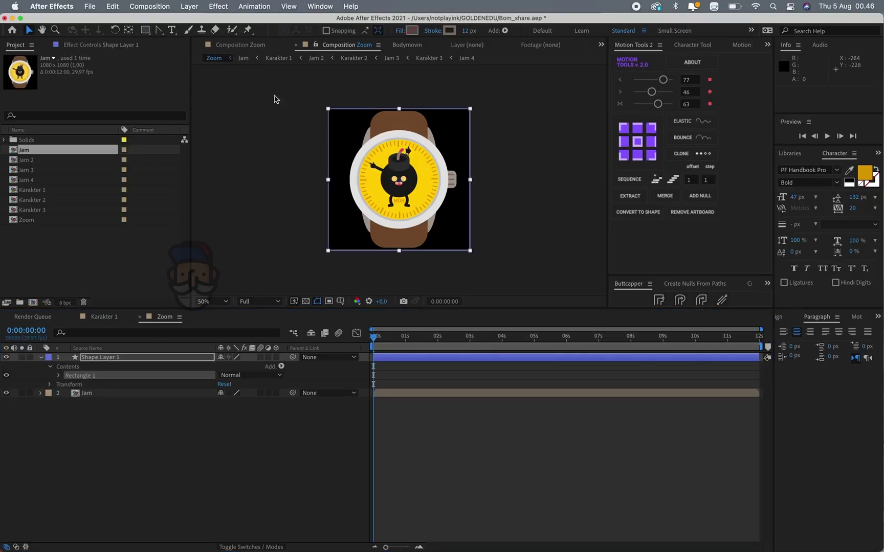
click(449, 31)
click(766, 119)
click(433, 31)
click(390, 259)
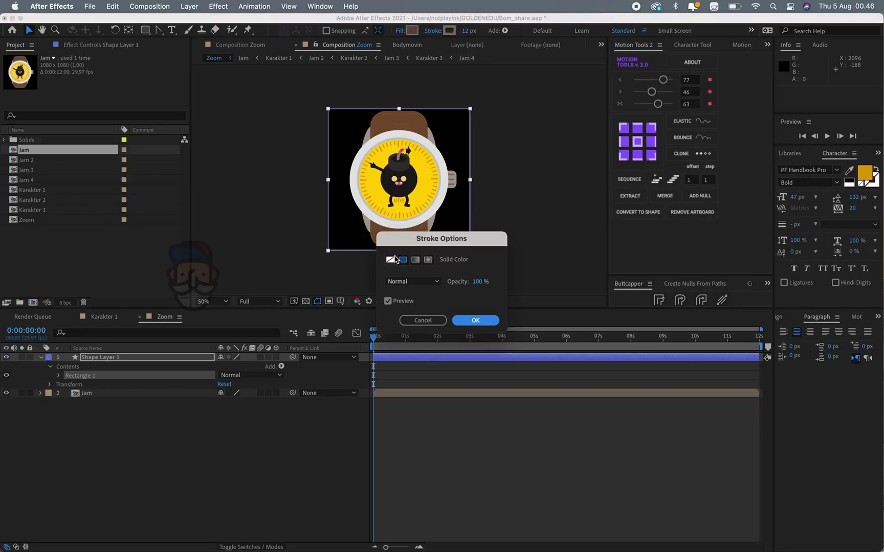
click(481, 320)
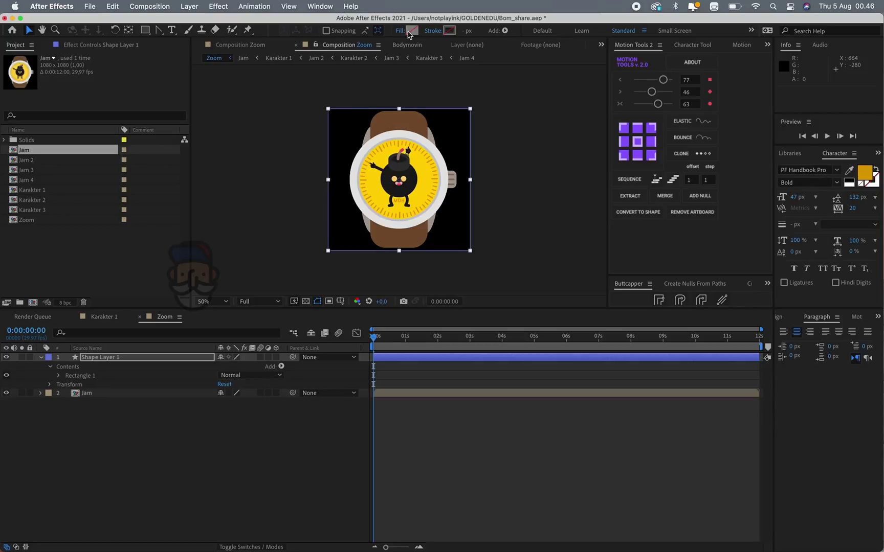
Fill the square with a sampled 91615F colour and move its layer below Jam
click(411, 31)
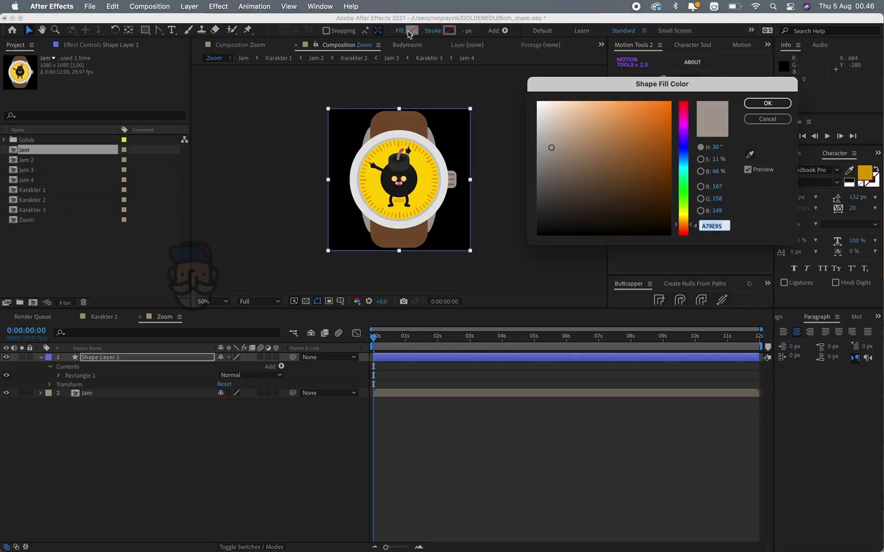
click(750, 154)
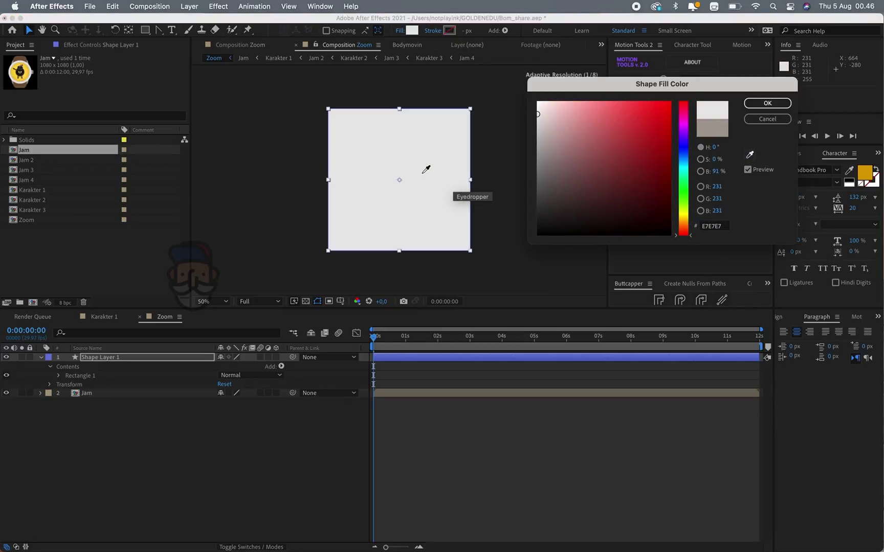
click(424, 184)
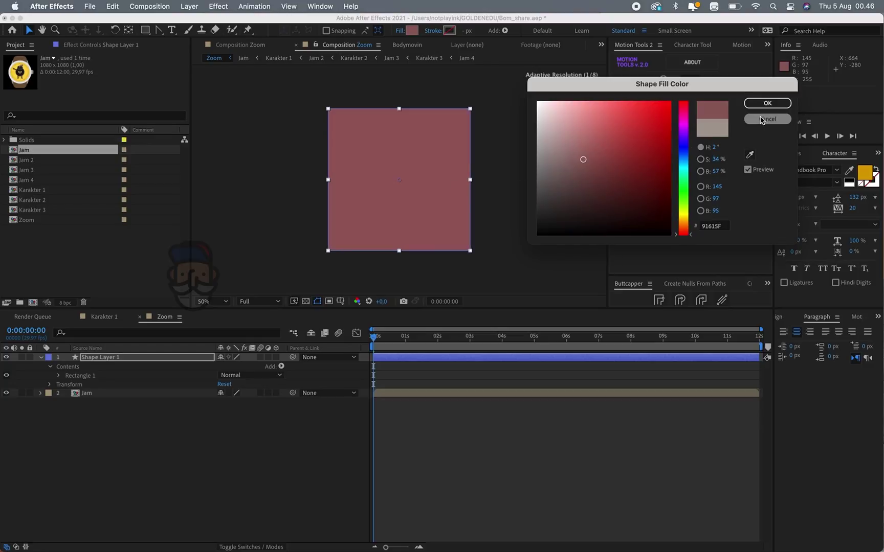
click(767, 103)
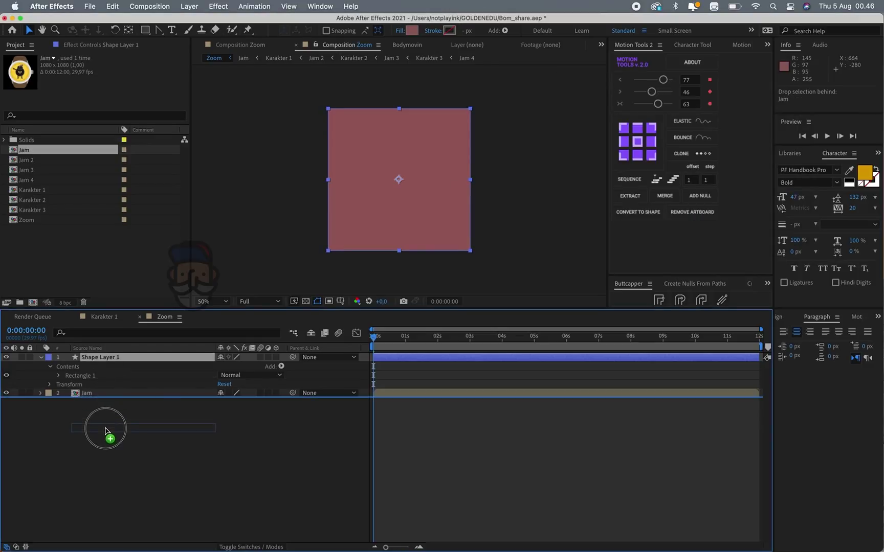
drag(106, 360, 108, 432)
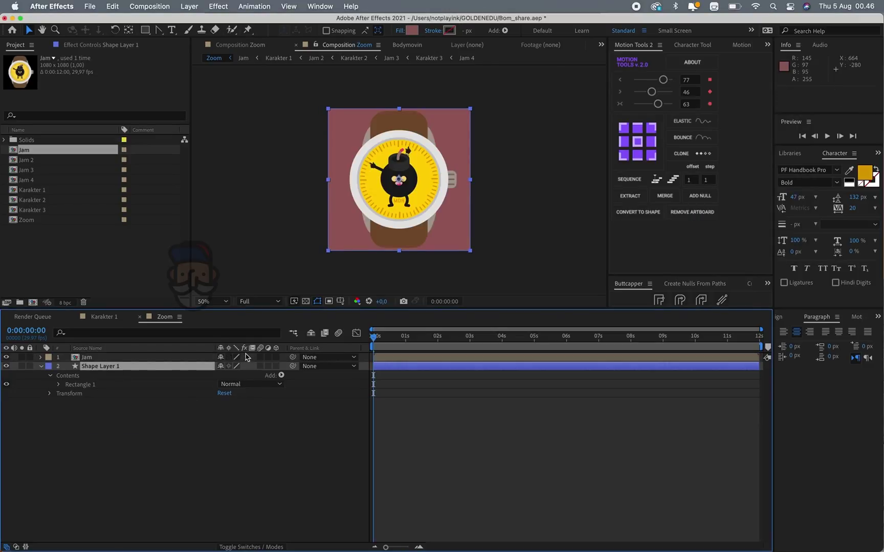
Resample the fill as the watch face's yellow FFD33F and rename the layer BG
click(412, 30)
click(750, 154)
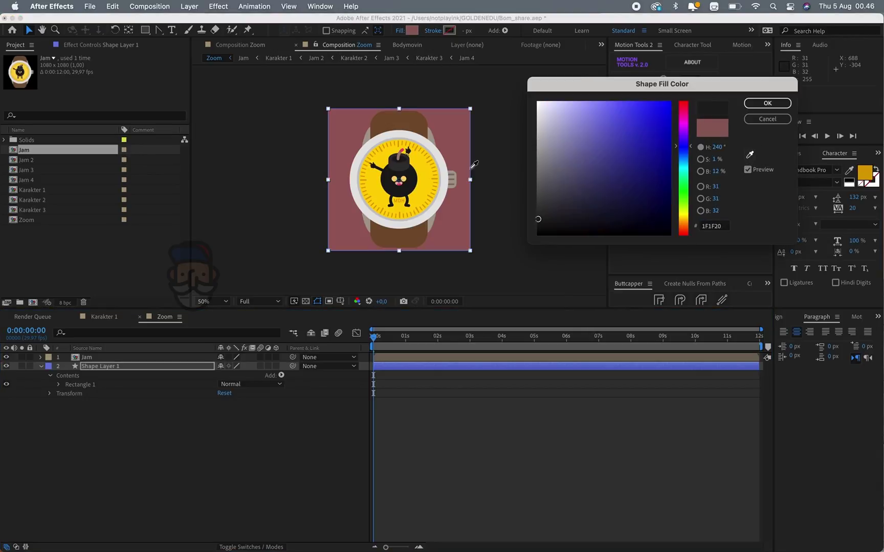
click(424, 171)
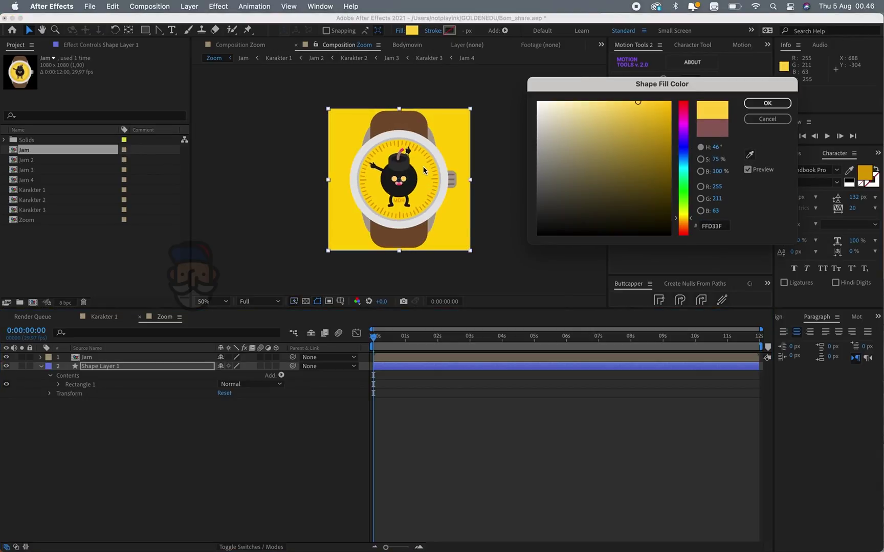
click(767, 103)
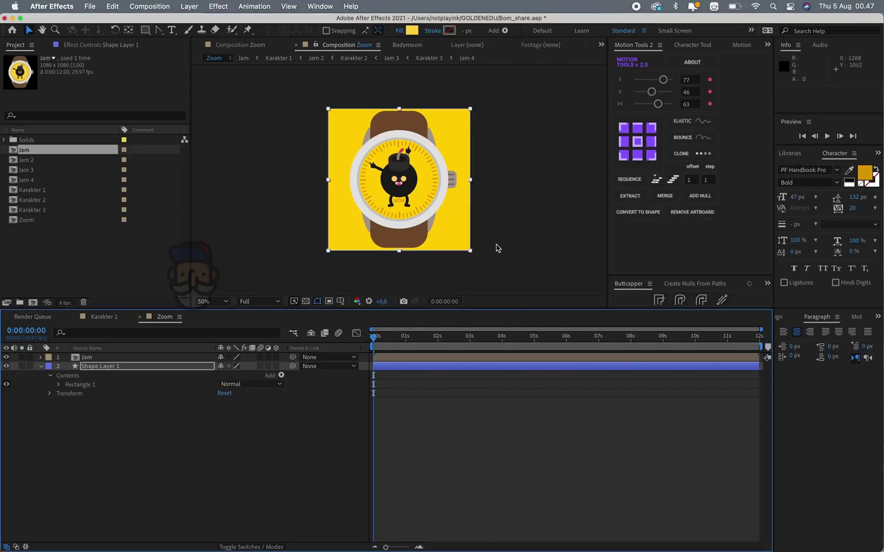
click(108, 367)
key(Return)
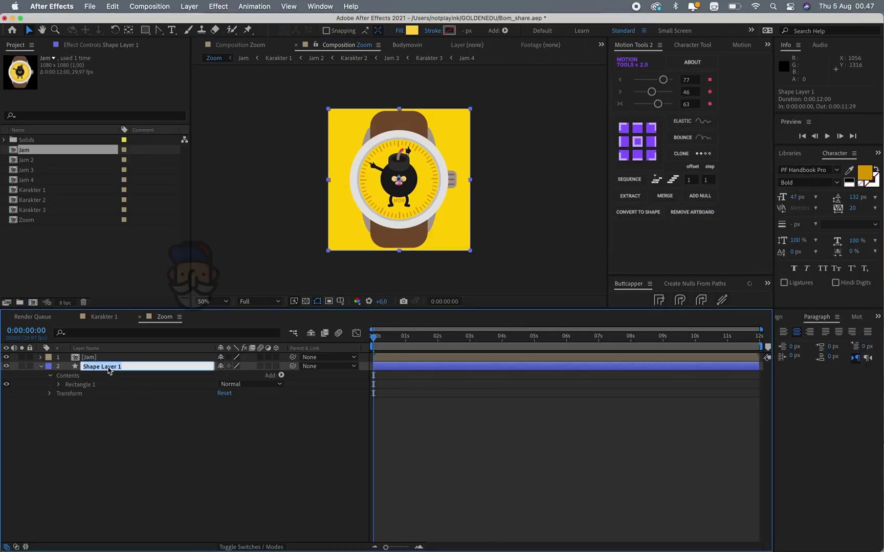
text(BG)
key(Return)
Turn on Collapse Transformations for Jam and set the work area from 0:00:03:00 to 0:00:05:29
click(97, 463)
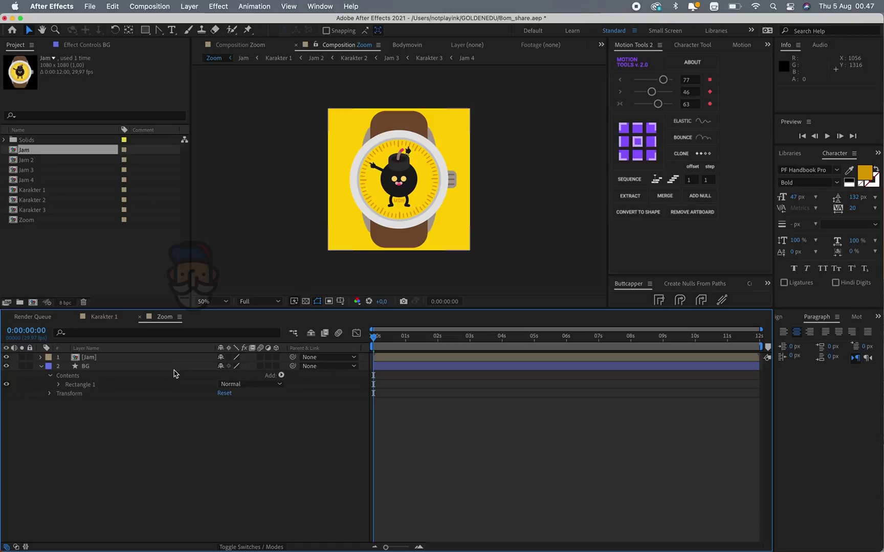
click(229, 357)
drag(406, 342, 471, 343)
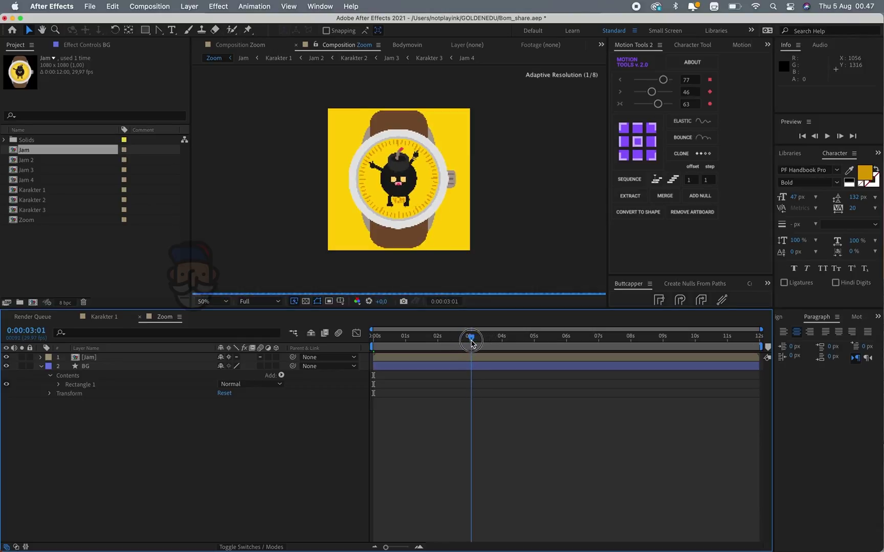
key(b)
key(=)
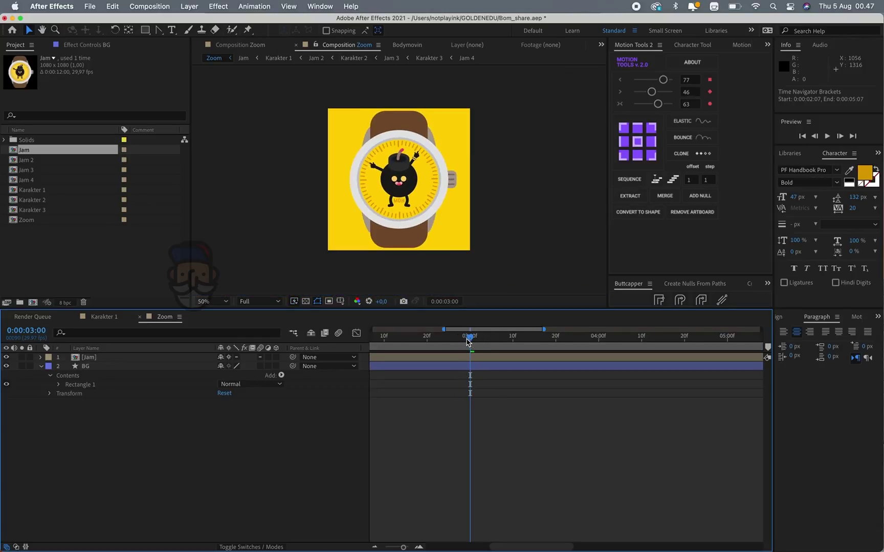
click(503, 339)
drag(503, 340, 715, 351)
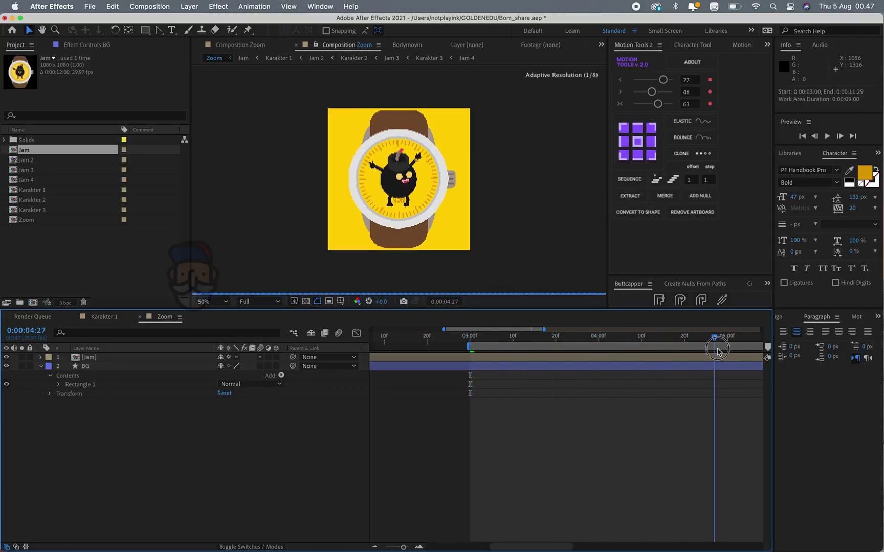
key(minus)
Add a null object at the top of the Zoom comp and name it ZoomNull
right_click(121, 460)
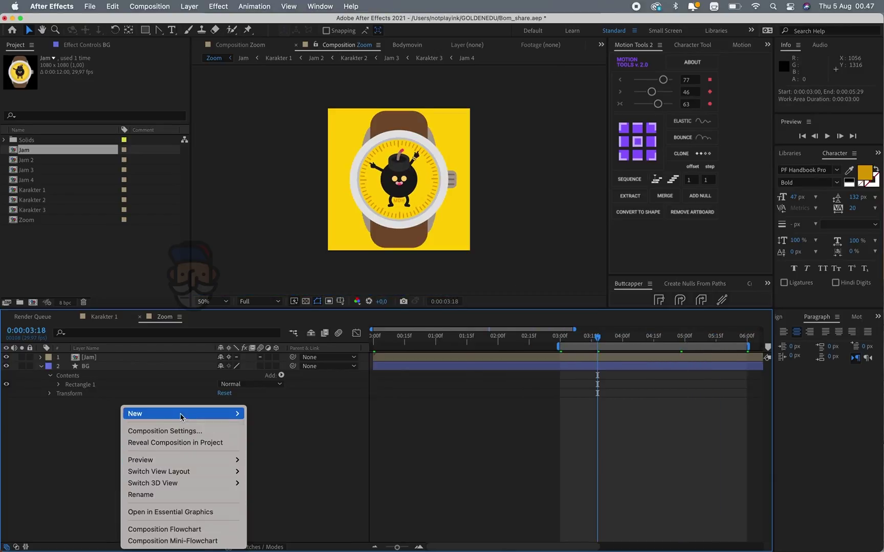
mouse_move(153, 414)
click(276, 477)
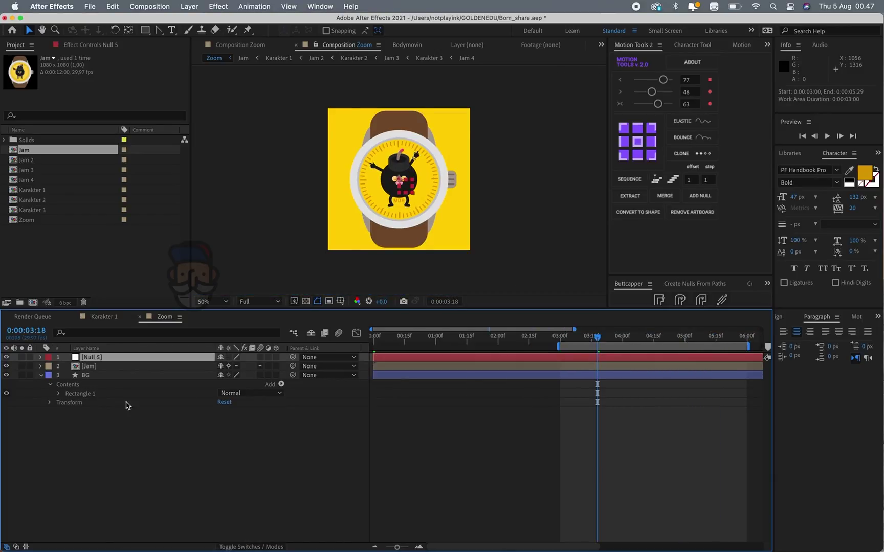
key(Return)
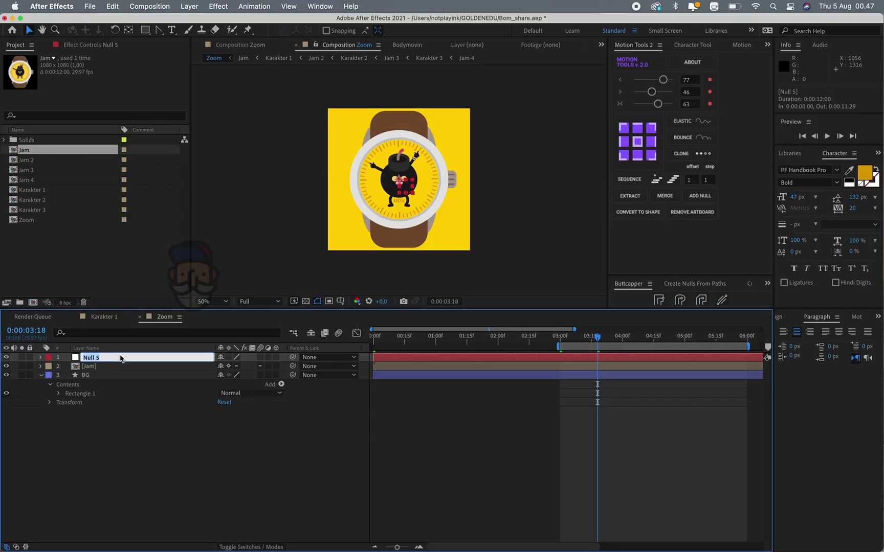
text(Zoom)
key(Return)
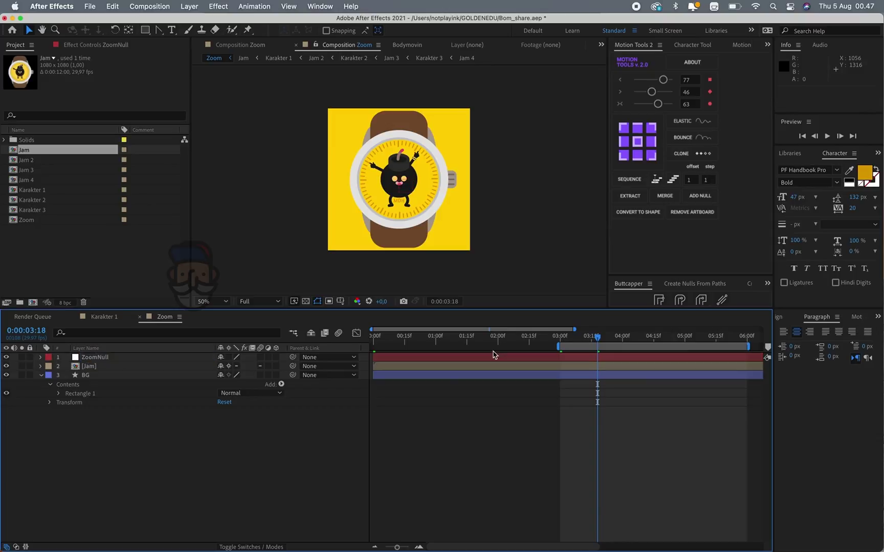
scroll(548, 387, right, 5)
Keyframe ZoomNull's Position, Scale and Rotation at 0:00:06:00, then open Karakter 1
click(558, 337)
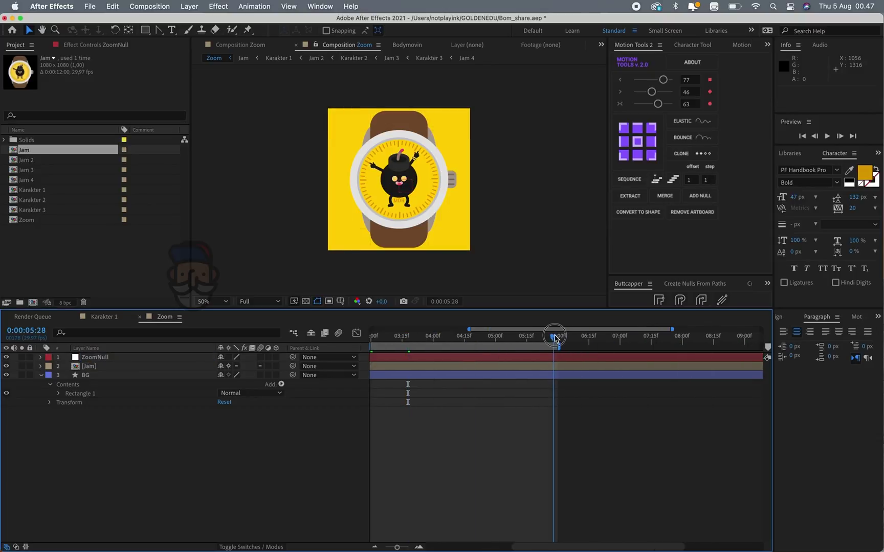
click(559, 359)
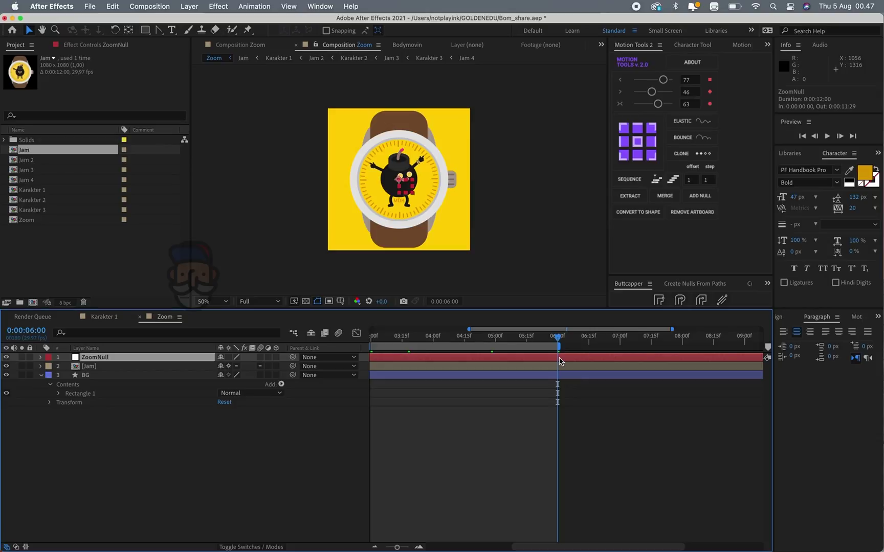
key(p)
key(shift+s)
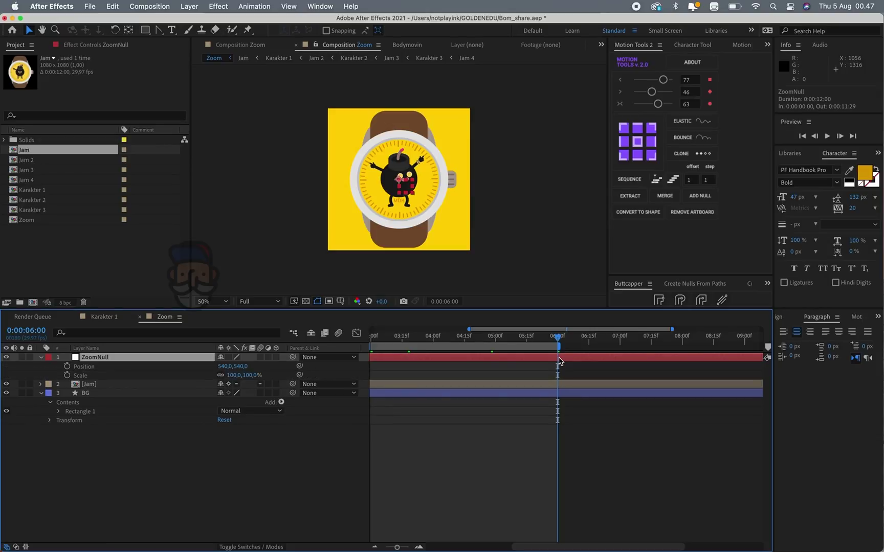
key(shift+r)
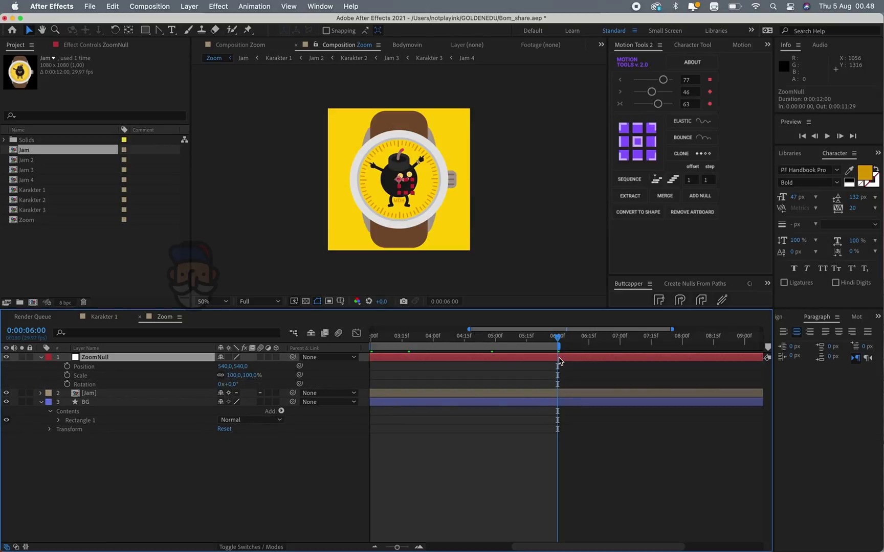
drag(67, 366, 69, 404)
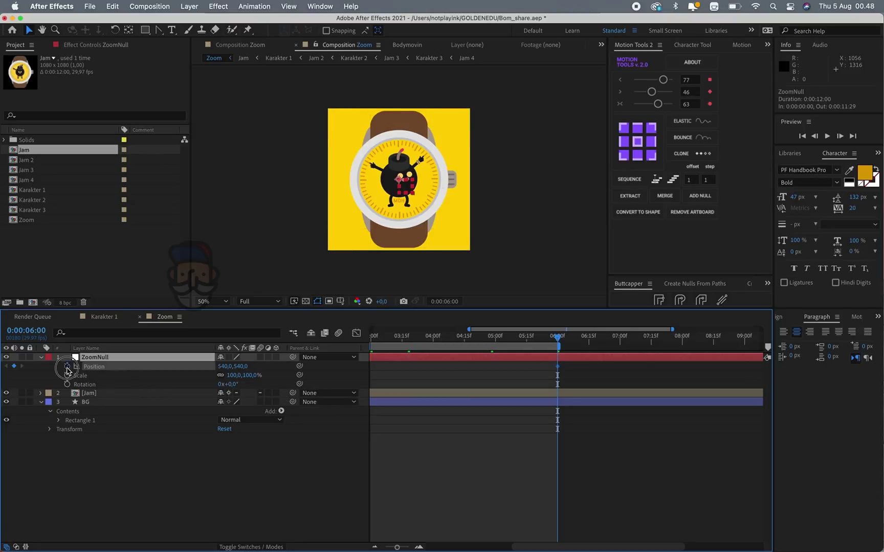
scroll(530, 435, left, 3)
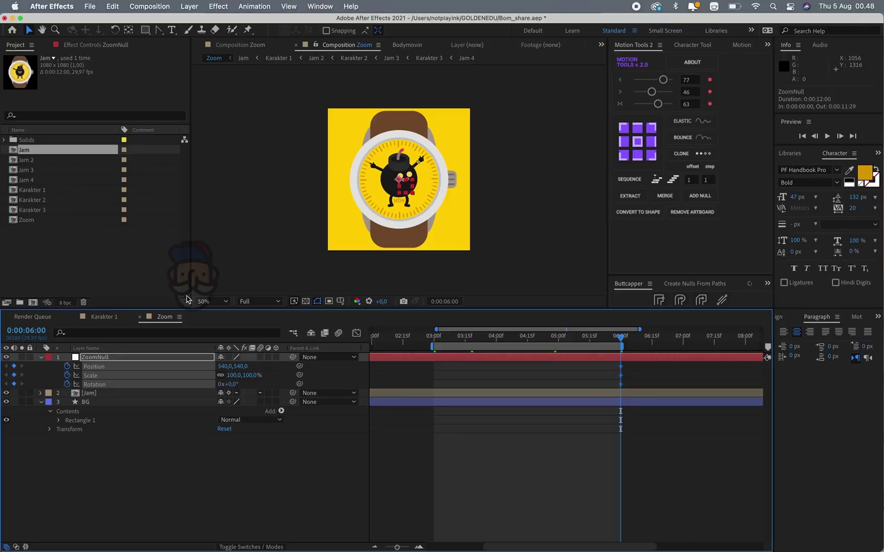
double_click(36, 192)
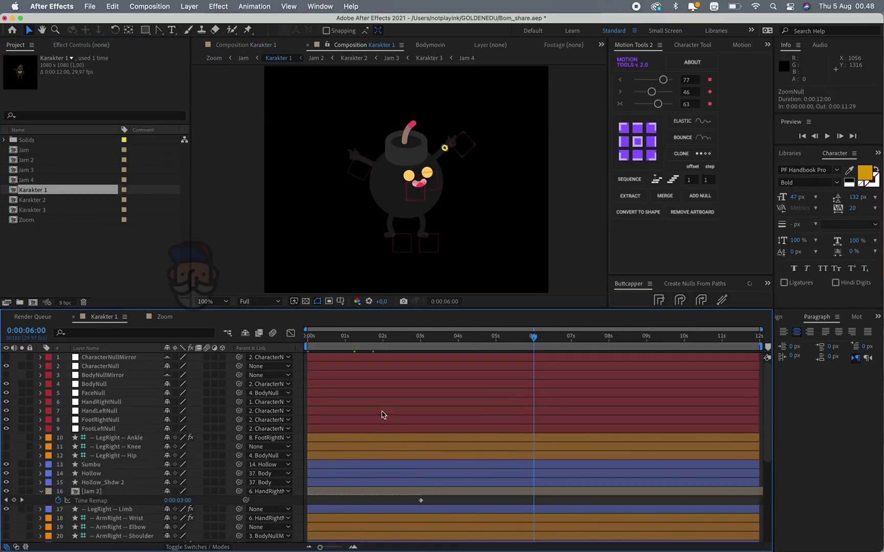
Duplicate Jam 2, unparent the copy, and copy its Position, Scale and Rotation values
click(97, 492)
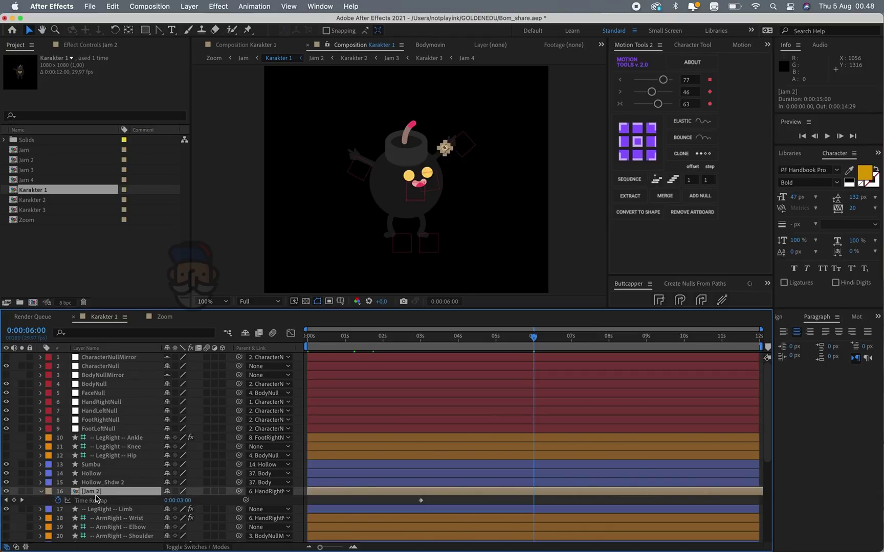
key(super+d)
click(256, 492)
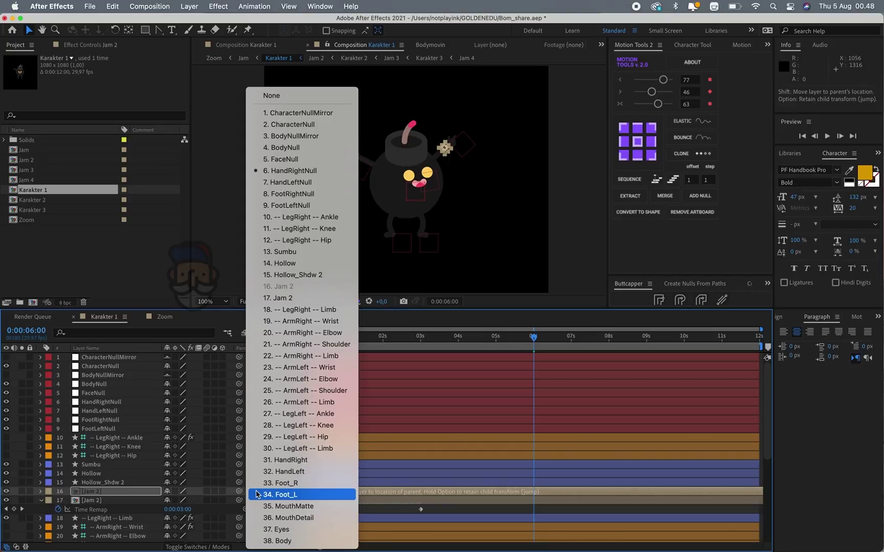
click(306, 96)
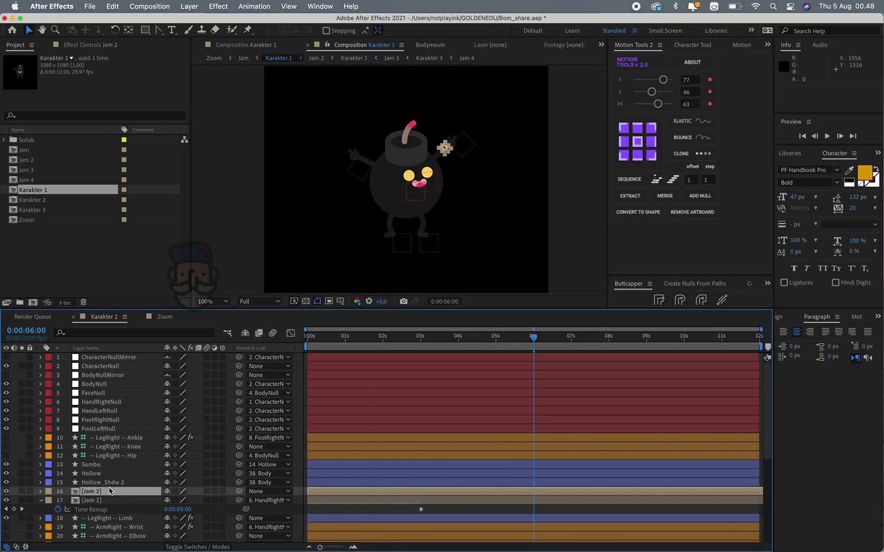
key(p)
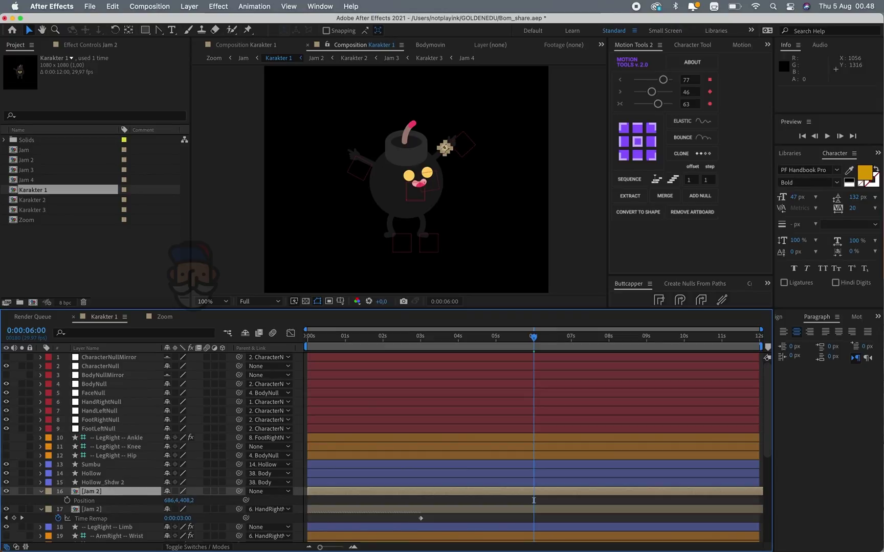
key(shift+s)
key(shift+r)
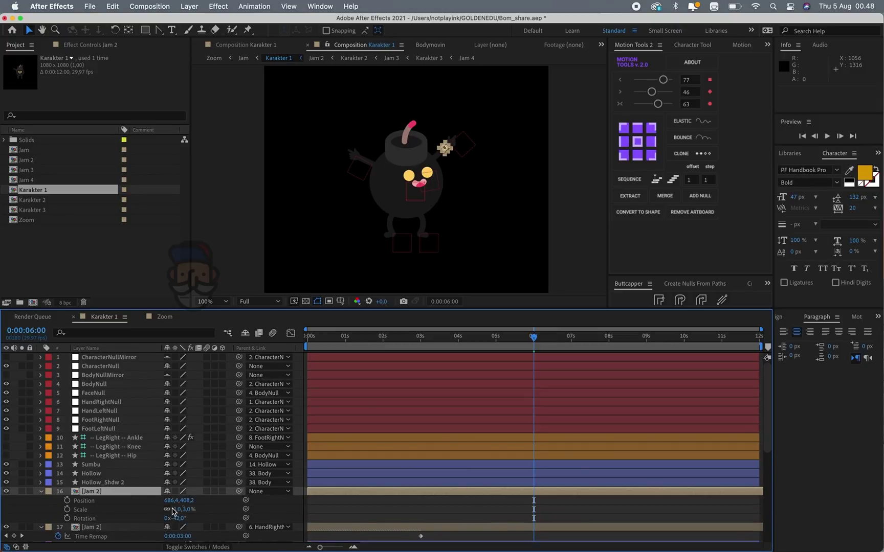
drag(95, 504, 93, 519)
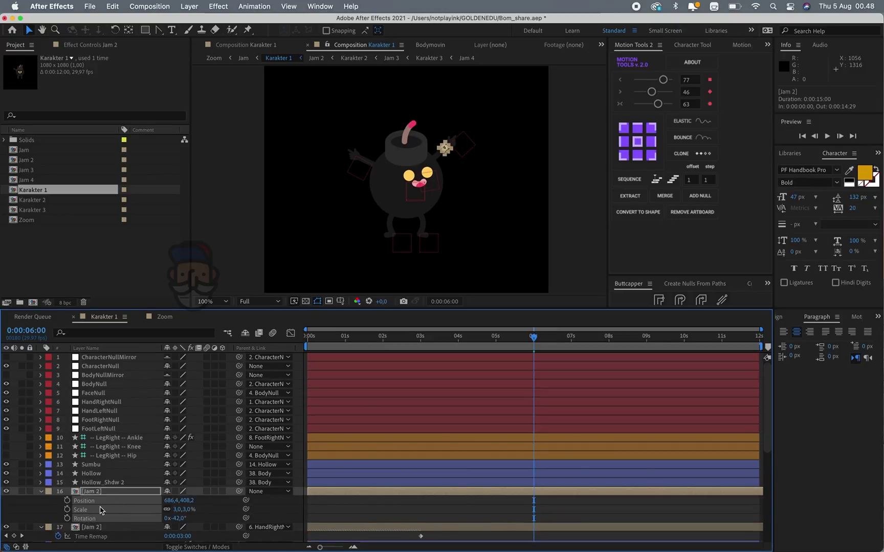
key(ctrl+c)
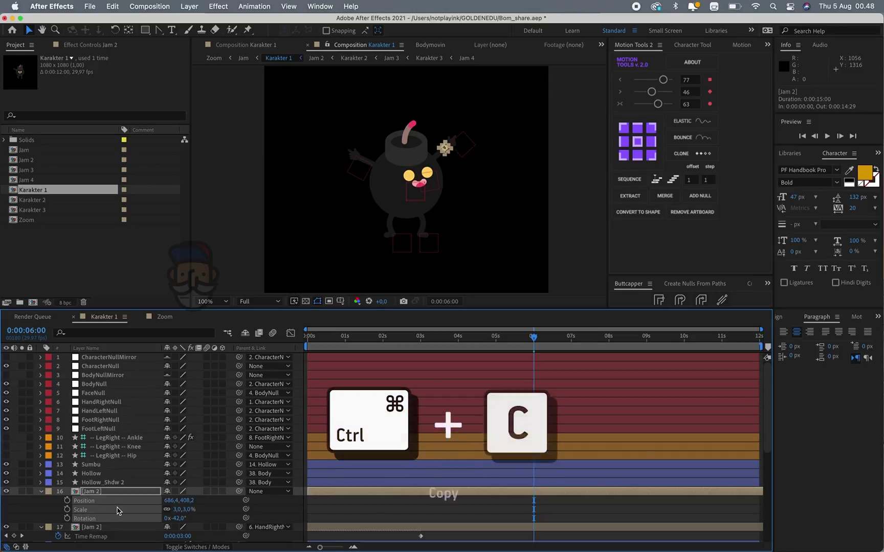
Delete the [Jam 2] layer and return to the Zoom composition
click(100, 491)
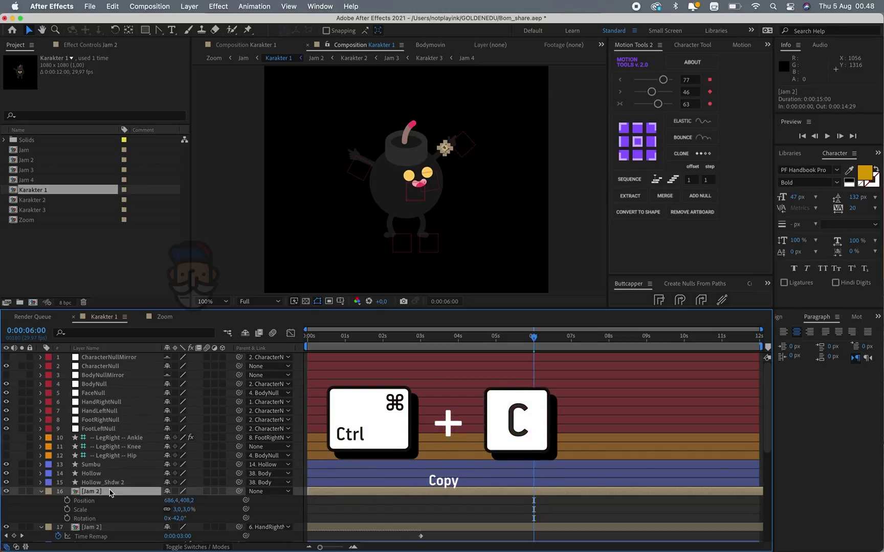
key(Delete)
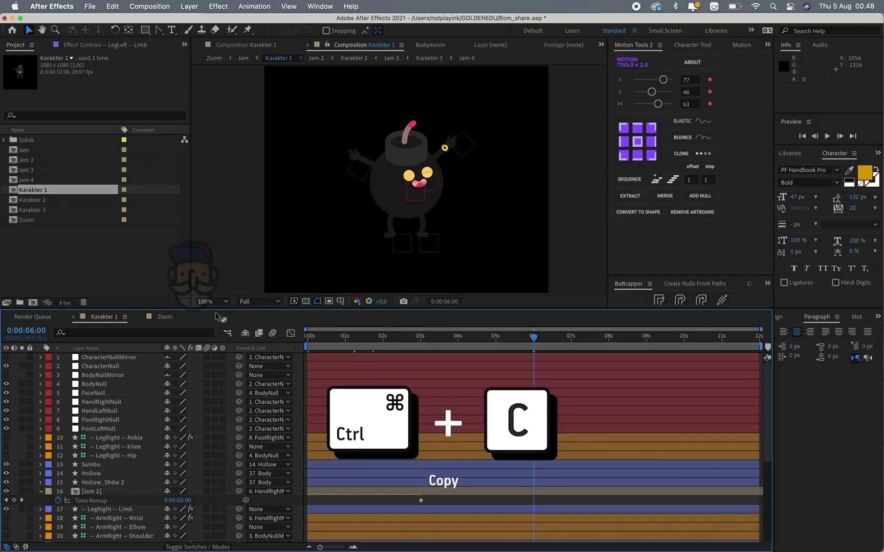
click(161, 317)
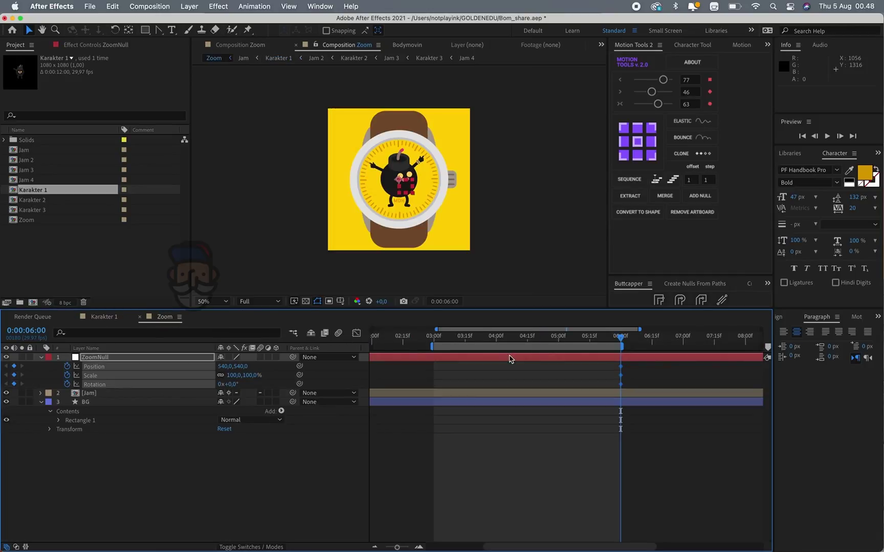
Paste ZoomNull keyframes at 0:00:03:00 (Position 686.4,408.2, Scale 3.0%, Rotation -42°) and scrub to check
click(434, 338)
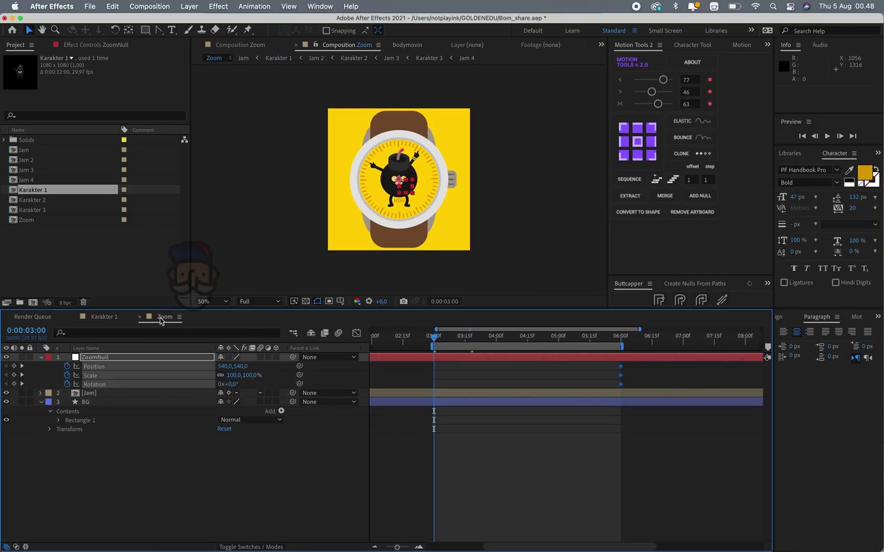
click(44, 372)
click(93, 367)
shift+click(95, 385)
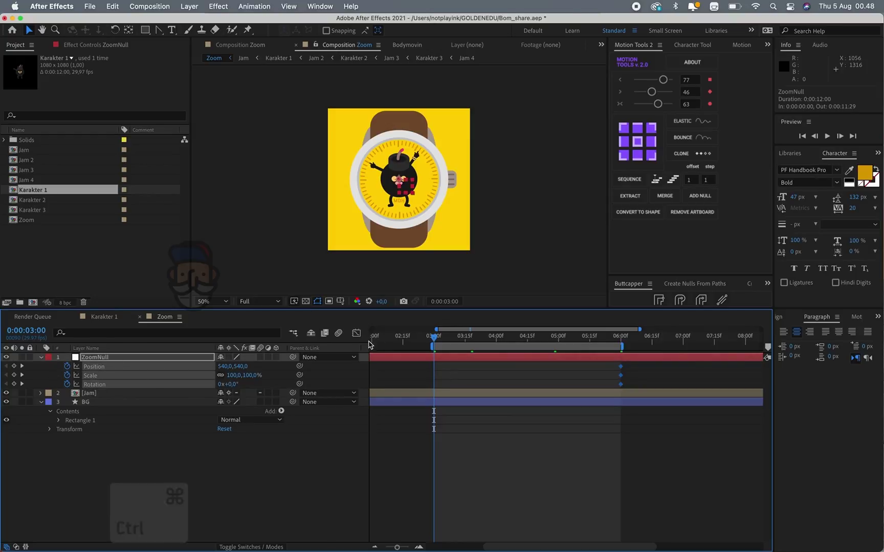
key(ctrl+v)
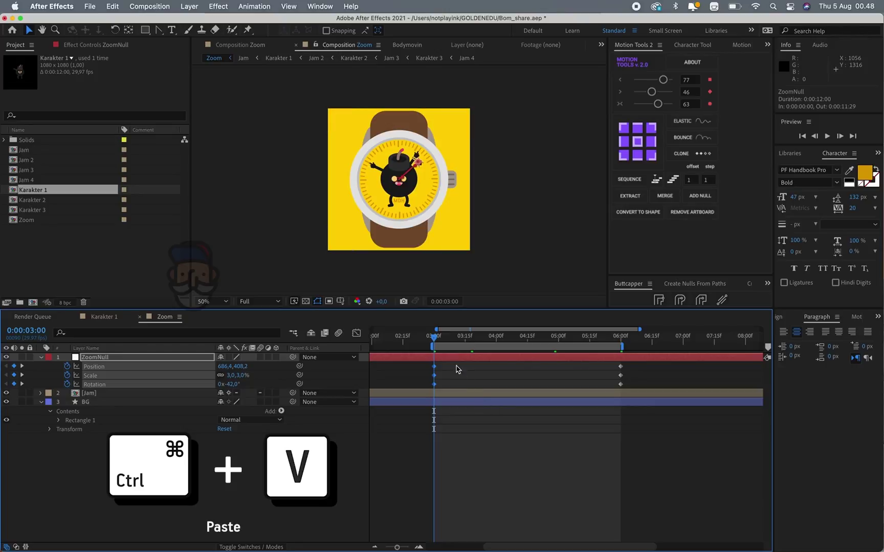
drag(440, 339, 499, 339)
drag(586, 338, 434, 338)
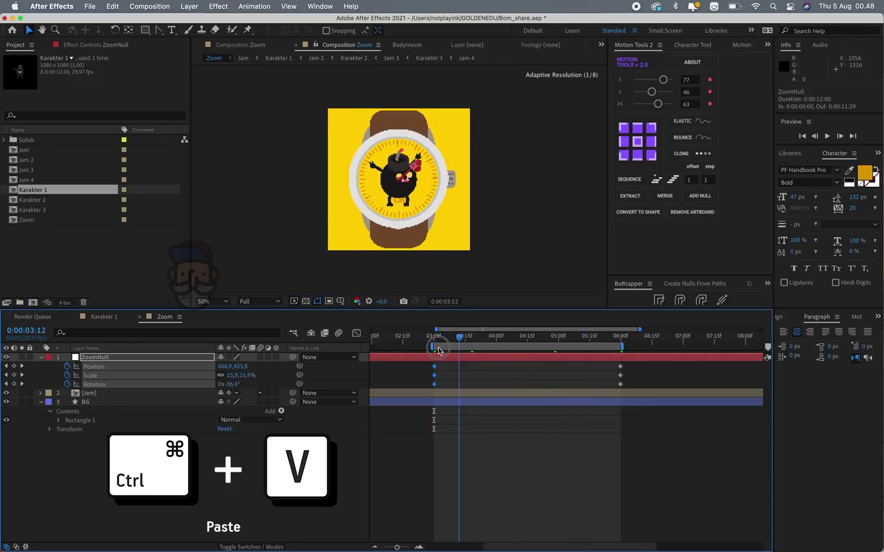
Duplicate ZoomNull as RotasiNull and reveal its keyframed properties
key(ctrl+d)
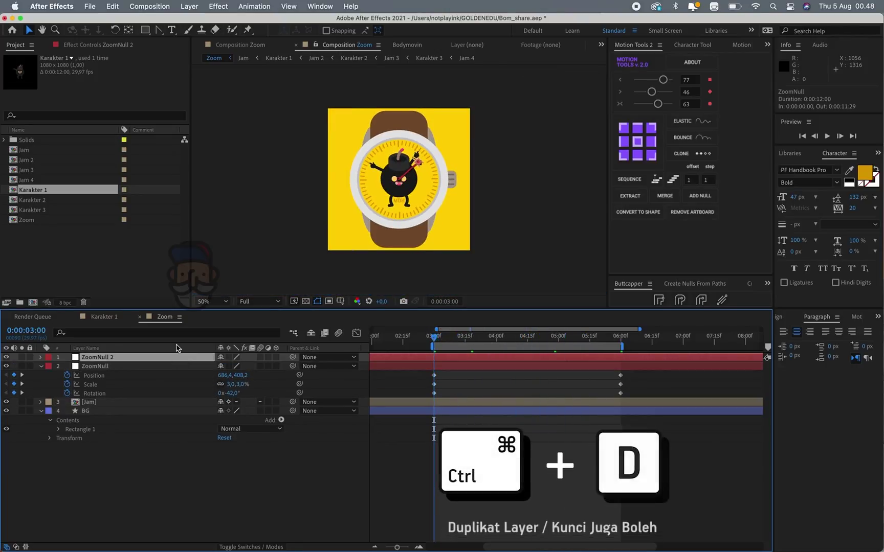
key(Return)
text(R)
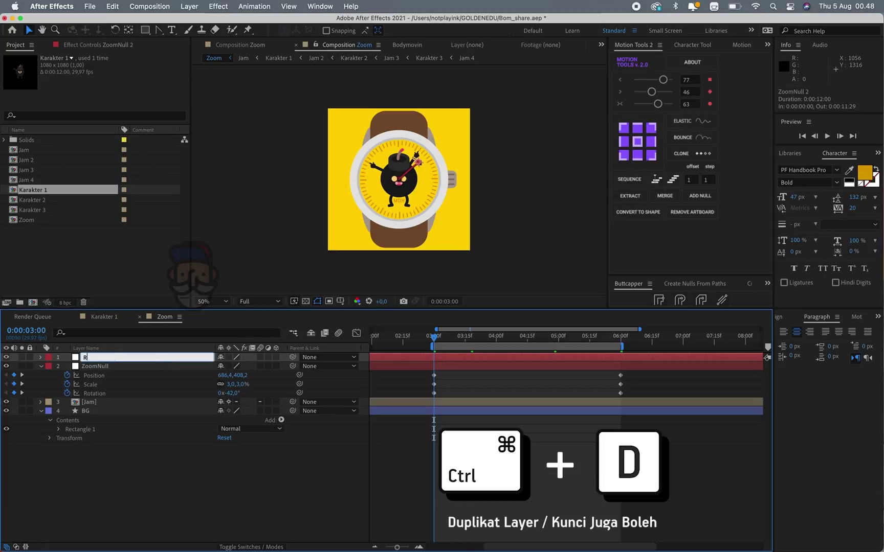
text(otatsiNull)
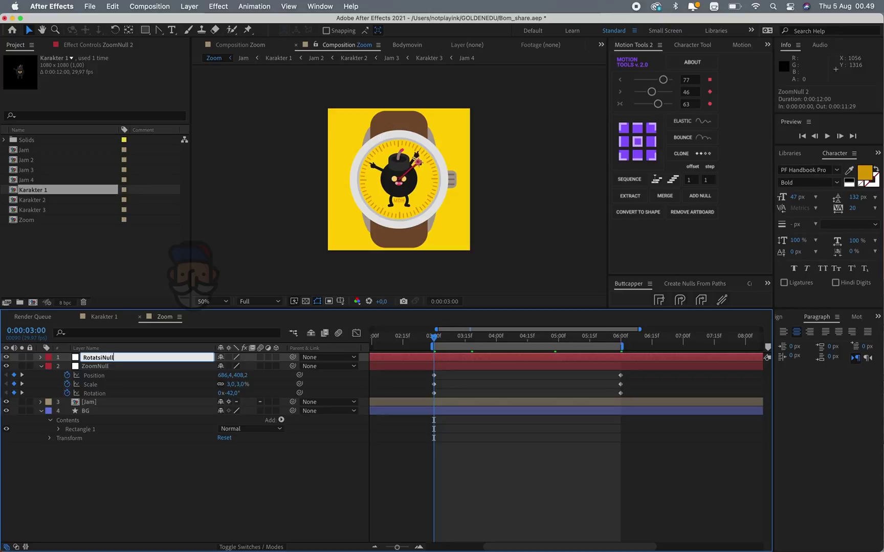
key(Return)
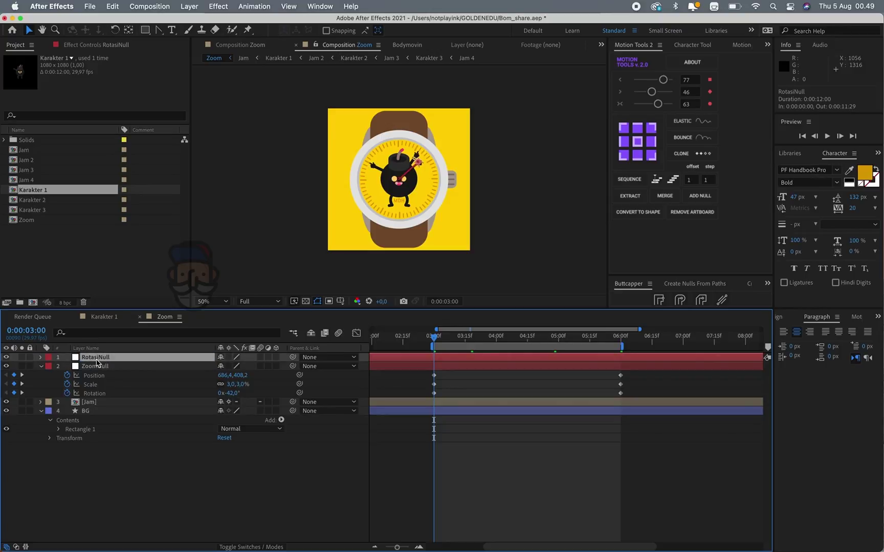
key(u)
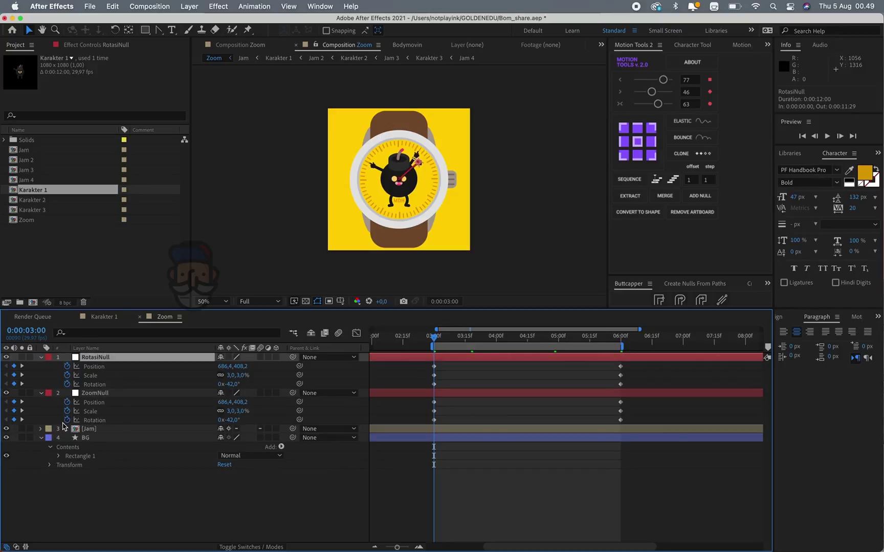
Remove ZoomNull's rotation keyframes and set its rotation to 0°
click(97, 393)
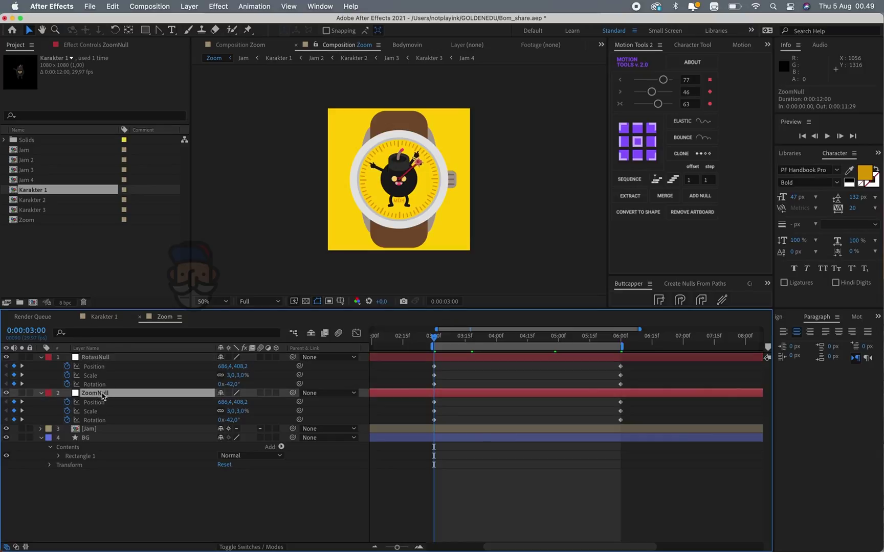
click(67, 420)
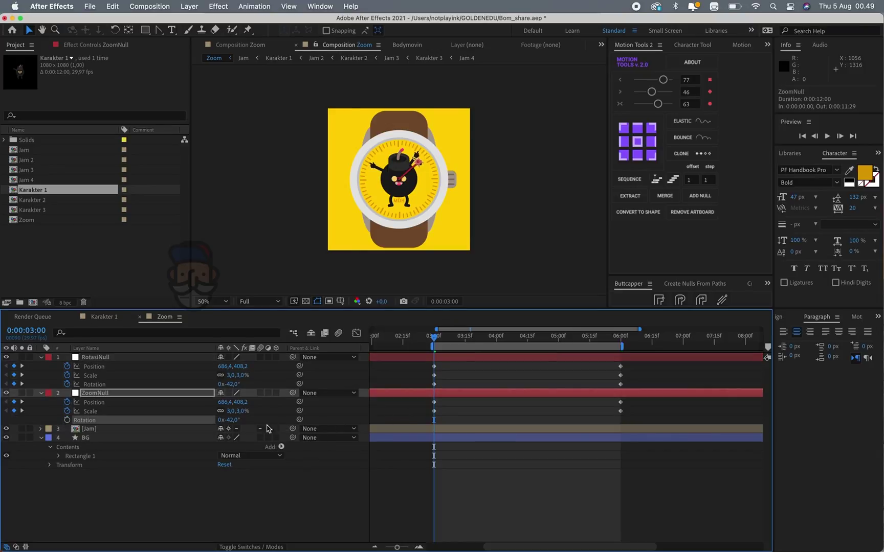
click(232, 420)
text(0)
key(Return)
Remove RotasiNull's Position and Scale keyframes and set its scale to 100%
click(90, 374)
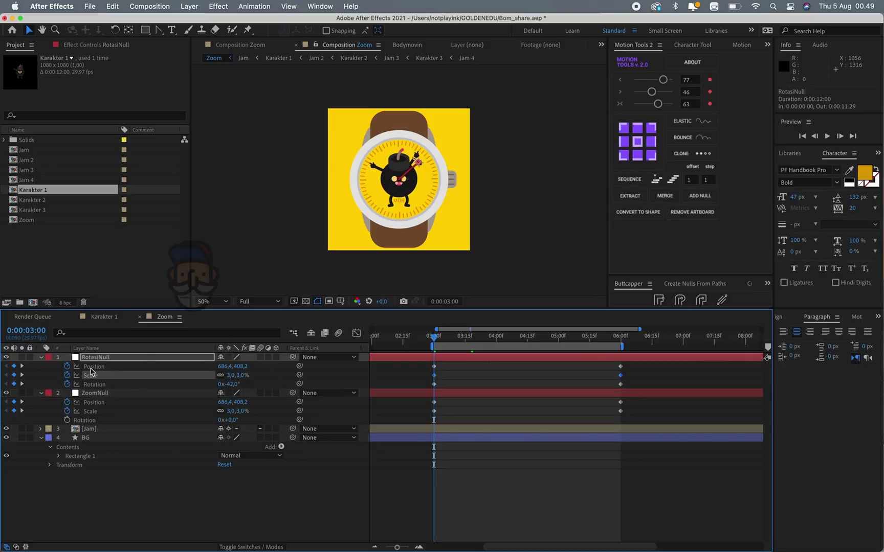
click(94, 367)
shift+click(92, 375)
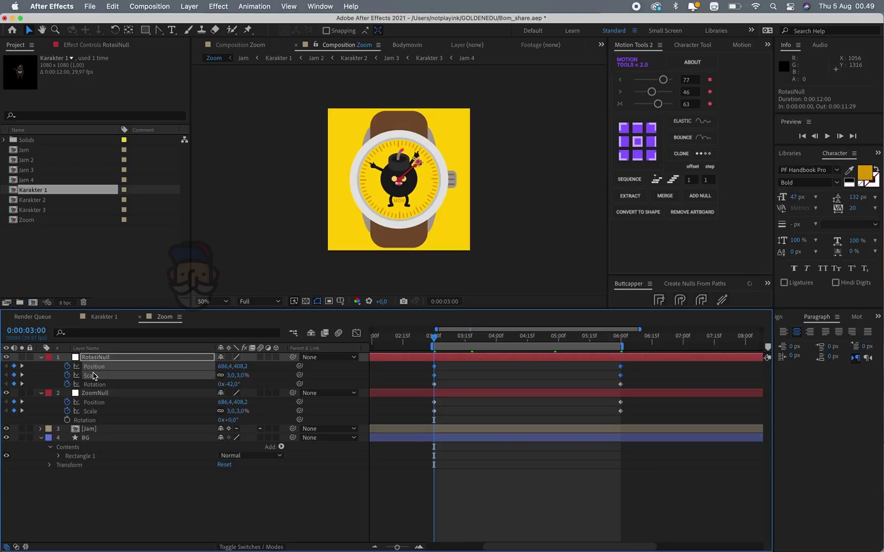
click(67, 376)
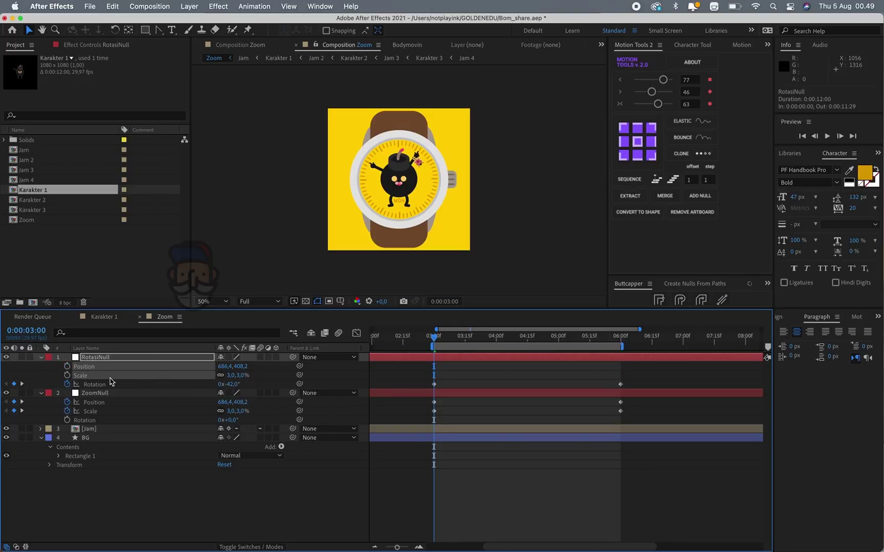
click(241, 375)
text(0)
key(Return)
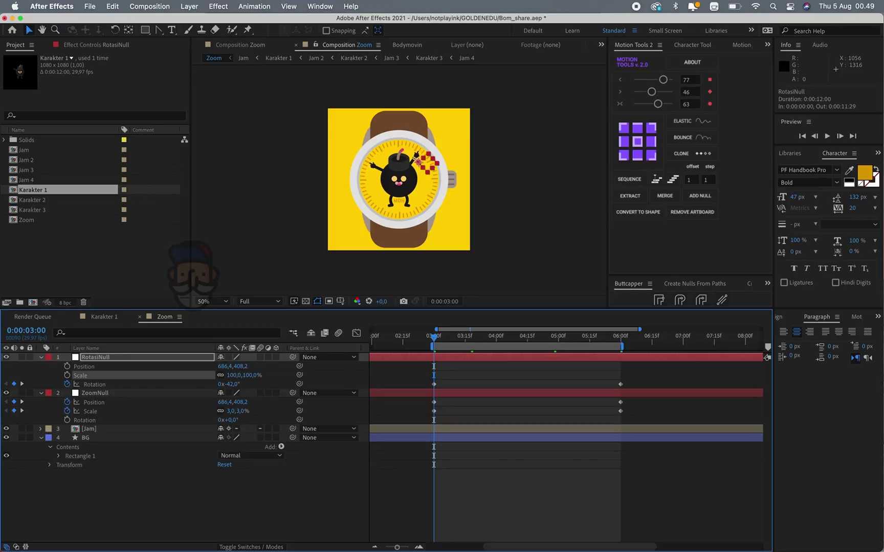
Set RotasiNull's position to 540,540
click(226, 368)
text(540)
key(Return)
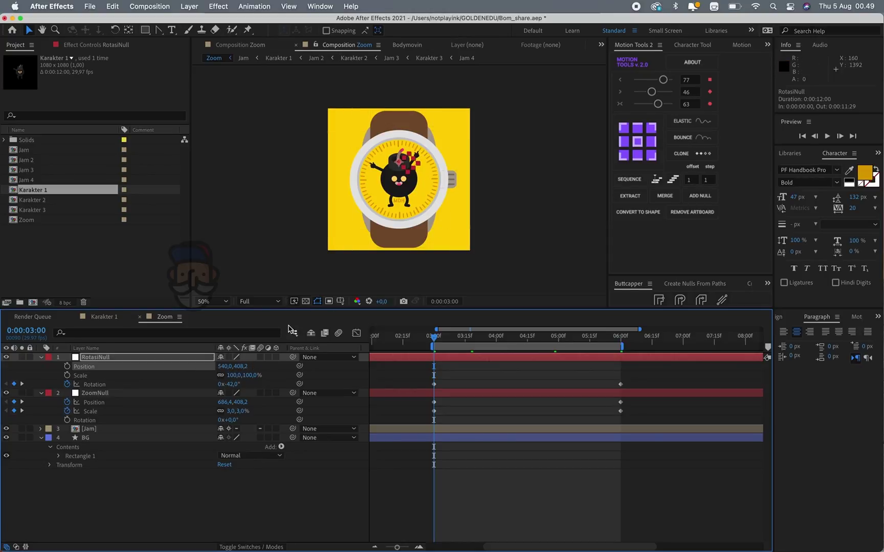
click(244, 366)
text(540)
key(Return)
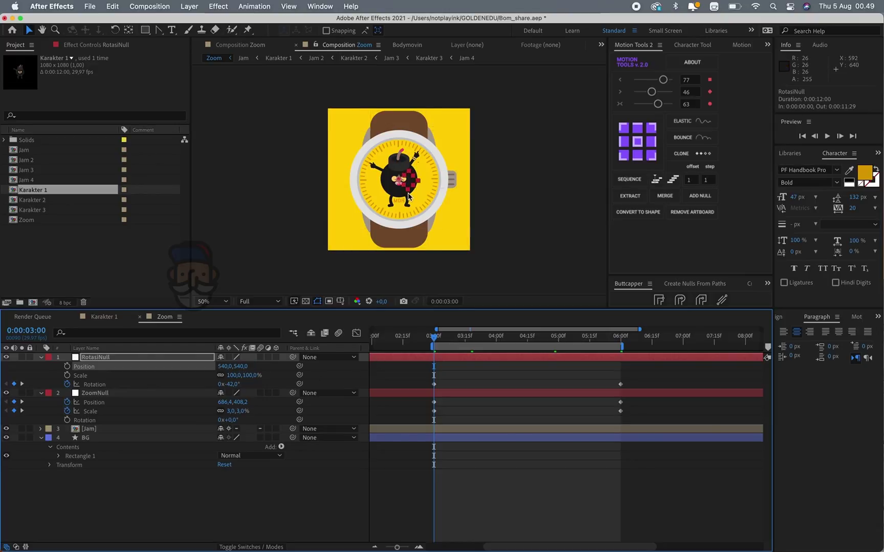
click(524, 209)
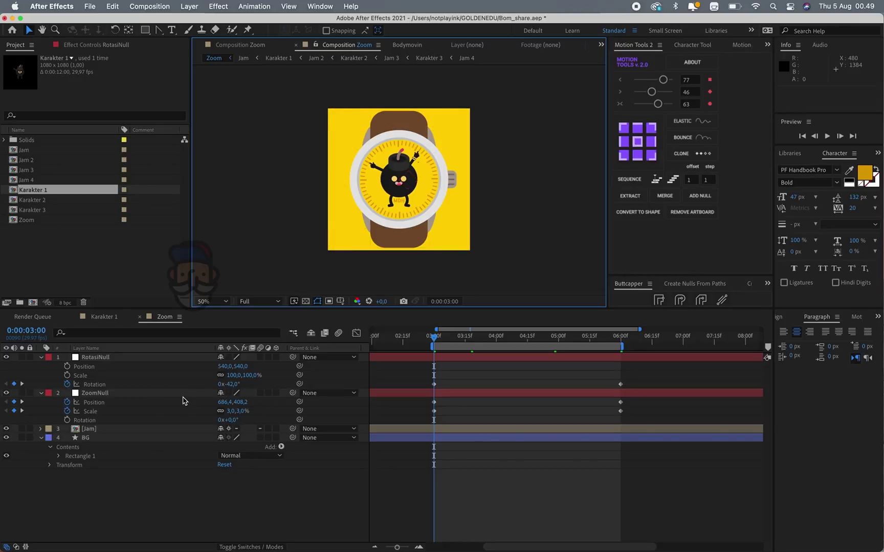
Parent ZoomNull to RotasiNull and [Jam] to ZoomNull, then duplicate [Jam]
click(153, 394)
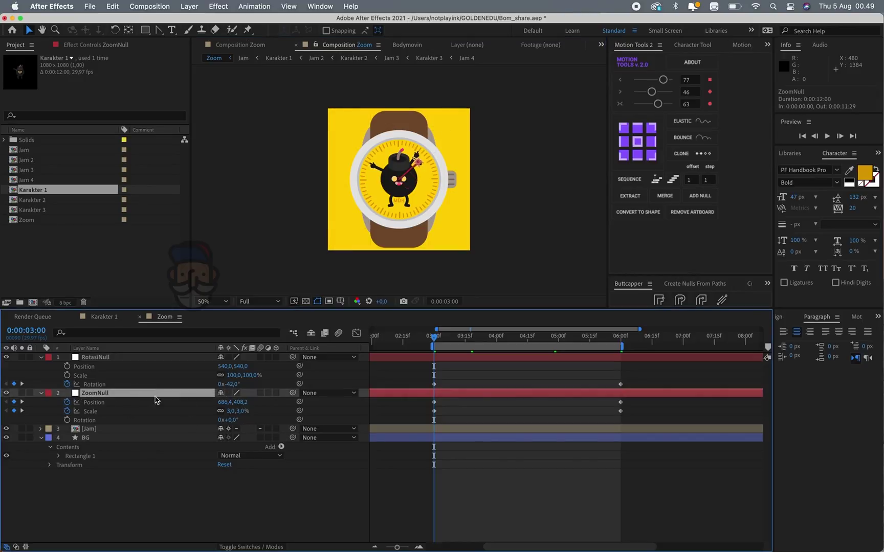
drag(293, 393, 154, 362)
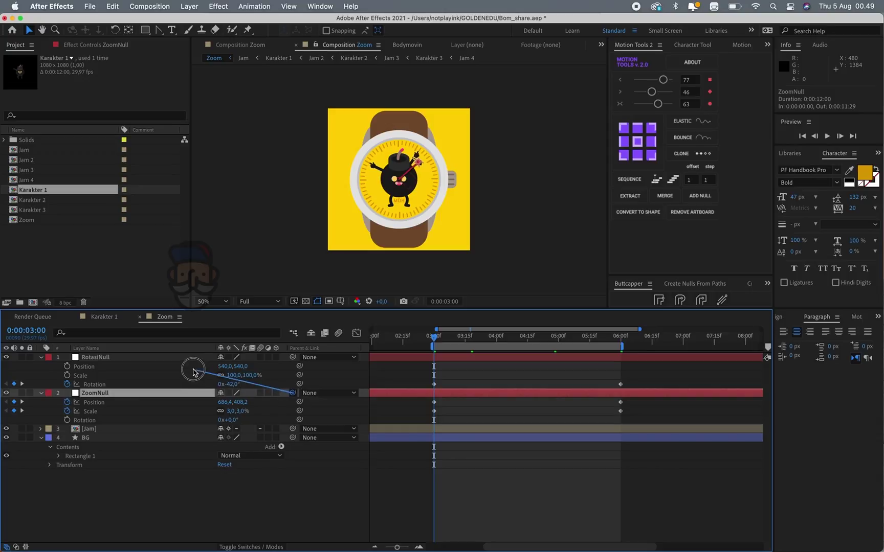
click(108, 433)
drag(293, 429, 134, 393)
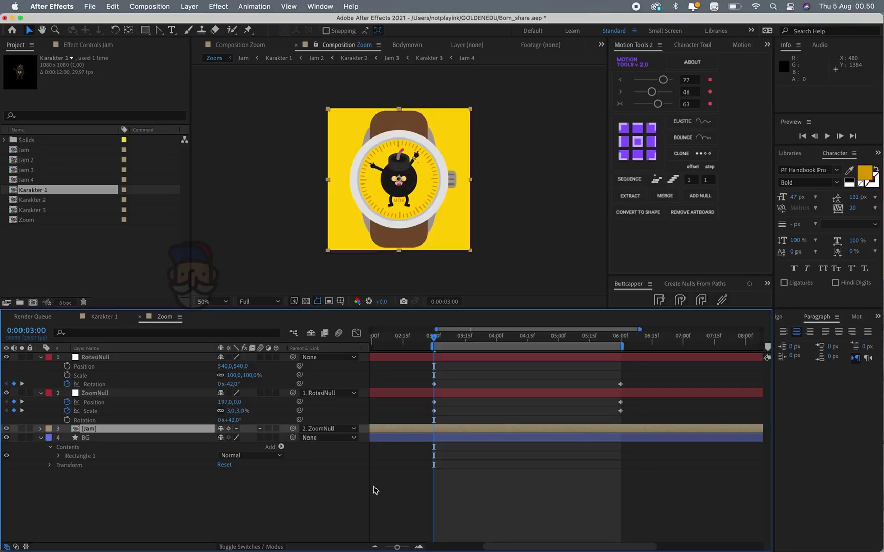
key(super+d)
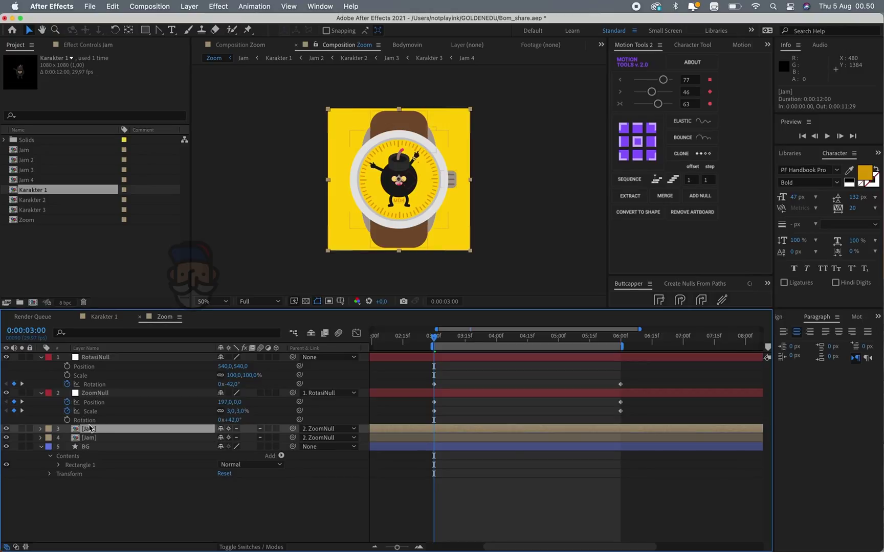
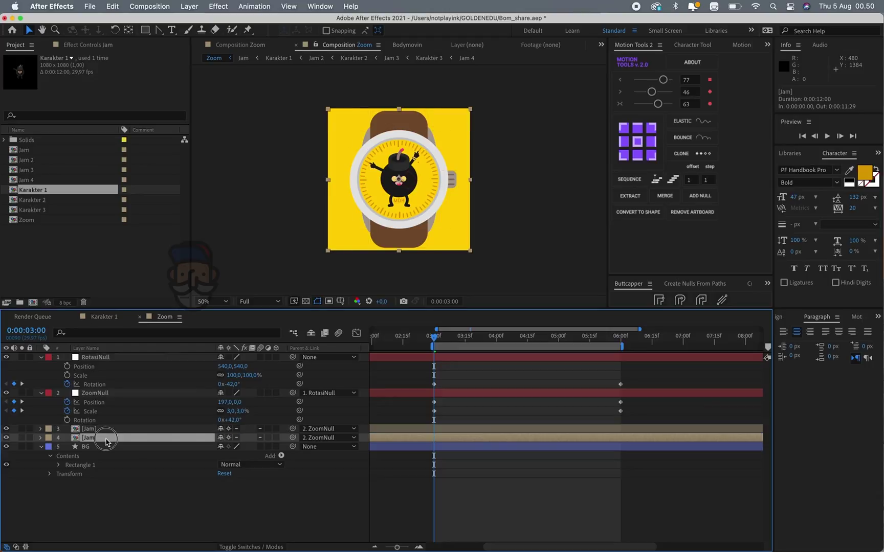
Set the second Jam layer's parent to None
click(94, 439)
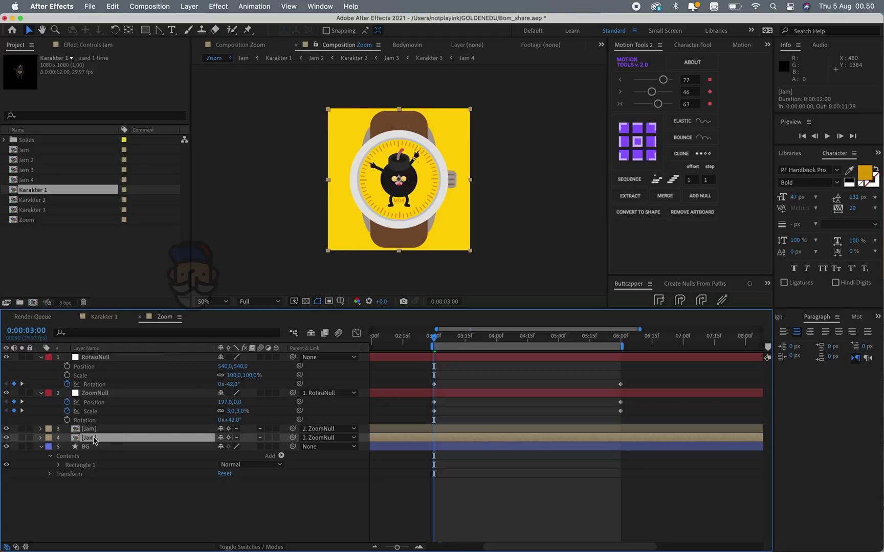
click(328, 439)
click(334, 451)
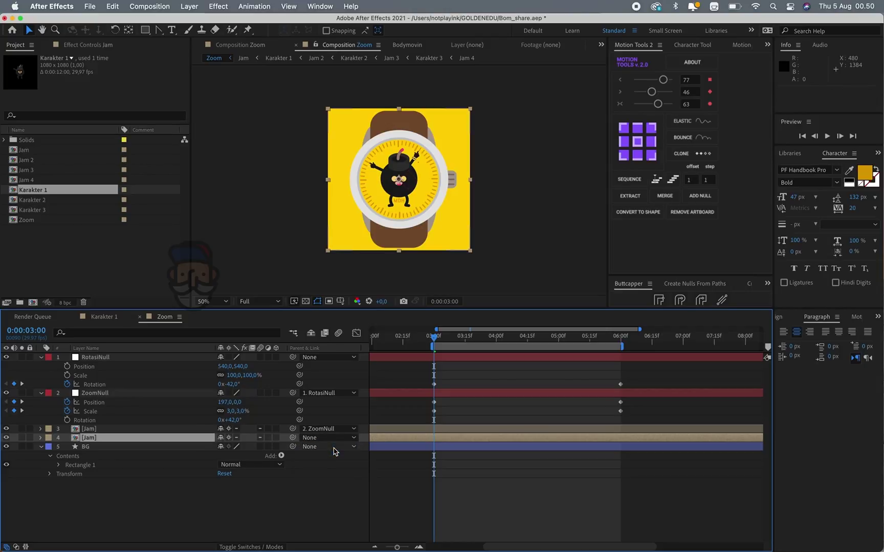
Split the second Jam layer at exactly 6:00 and delete the split-off piece
scroll(509, 429, down, 2)
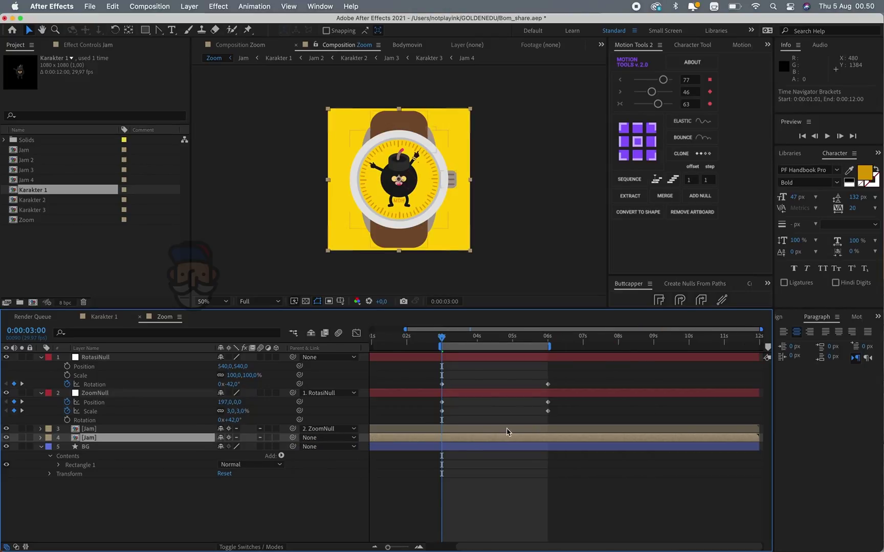
click(565, 340)
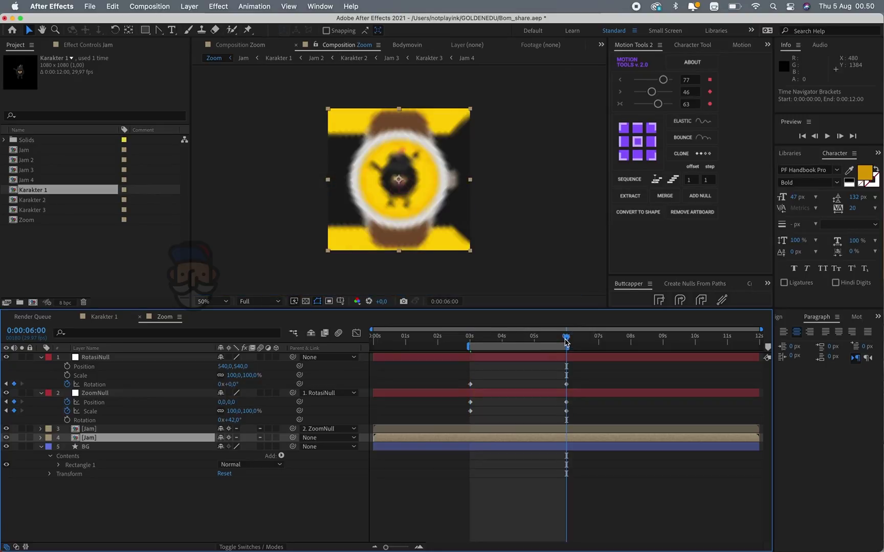
scroll(565, 340, up, 5)
click(549, 341)
drag(550, 340, 566, 340)
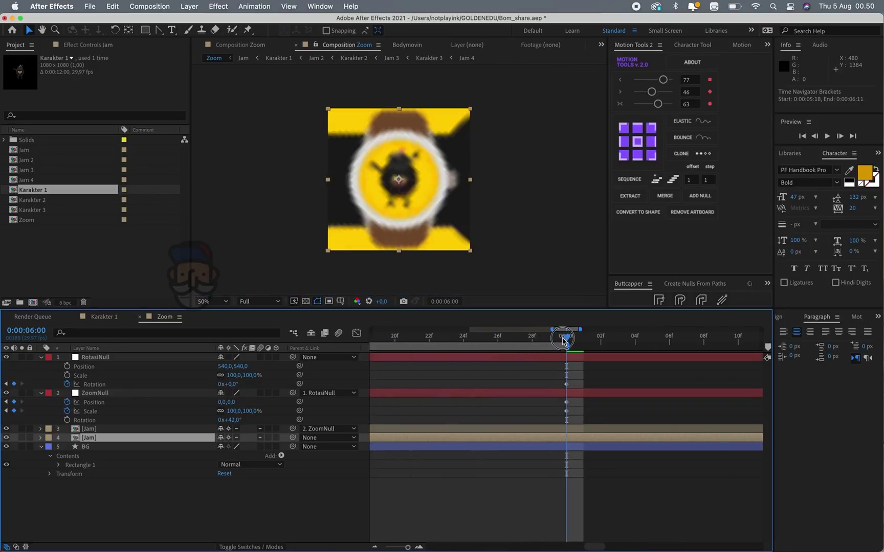
click(571, 437)
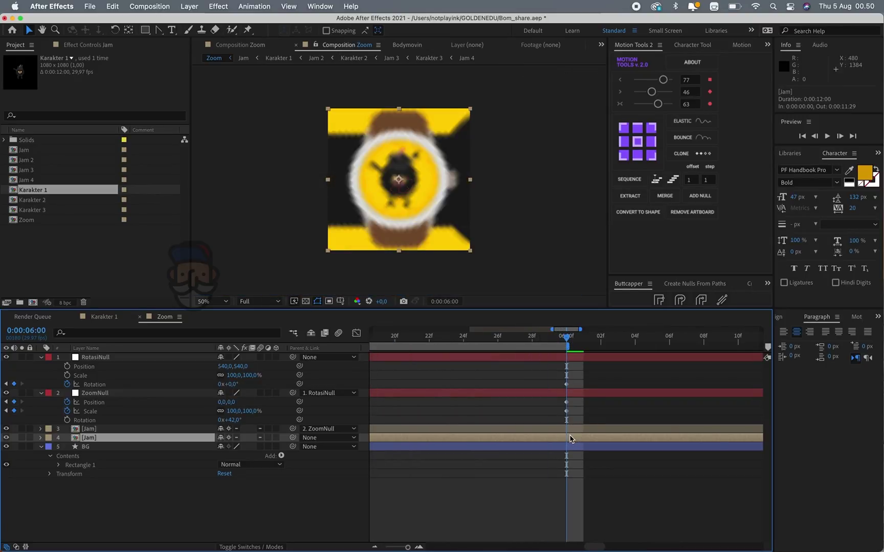
key(ctrl+shift+d)
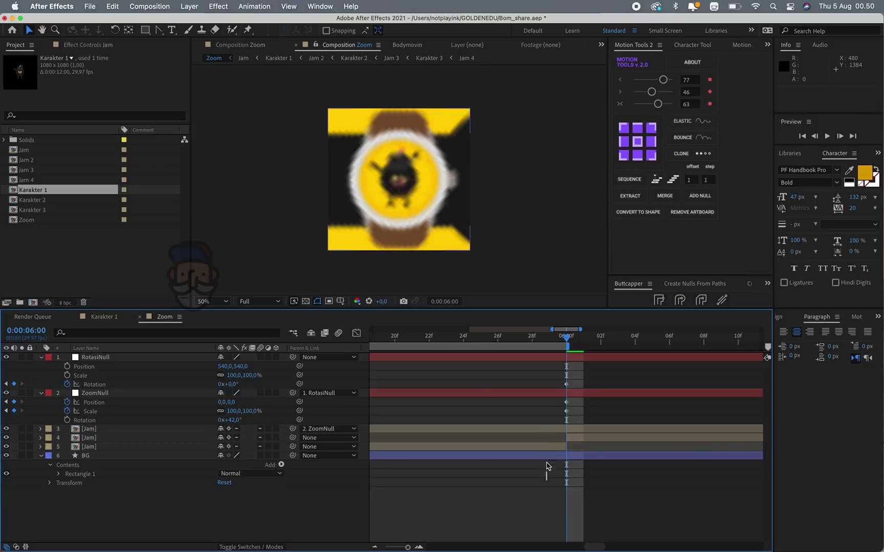
click(548, 448)
key(Delete)
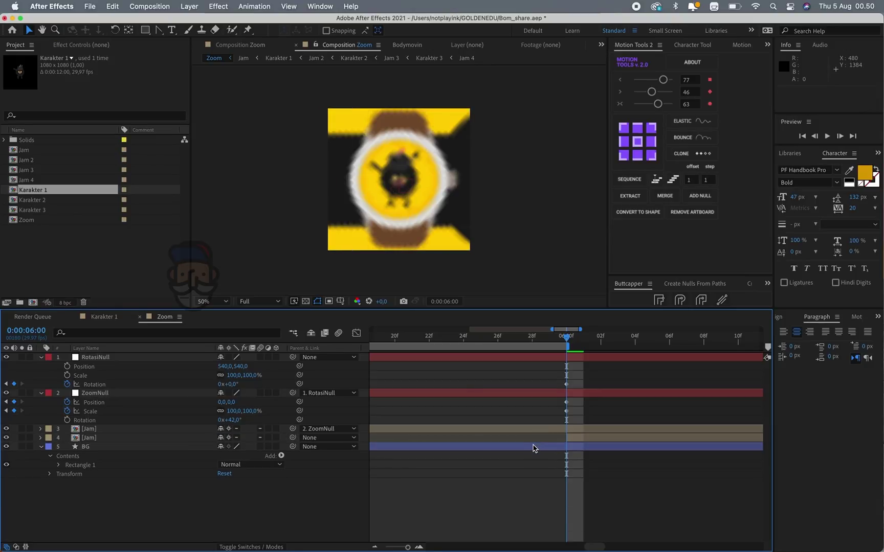
Slide the Jam layer to start at 3 seconds and parent it to ZoomNull
key(minus)
key(minus)
key(minus)
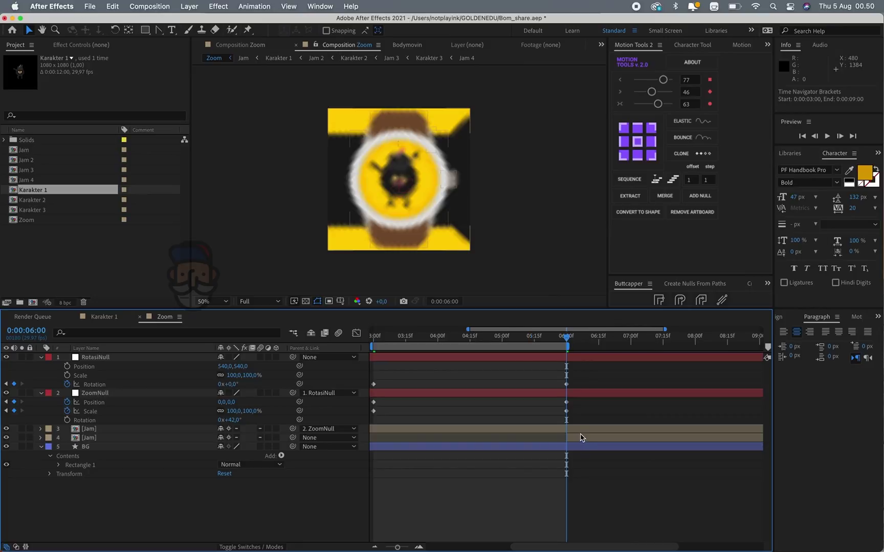
drag(580, 437, 466, 443)
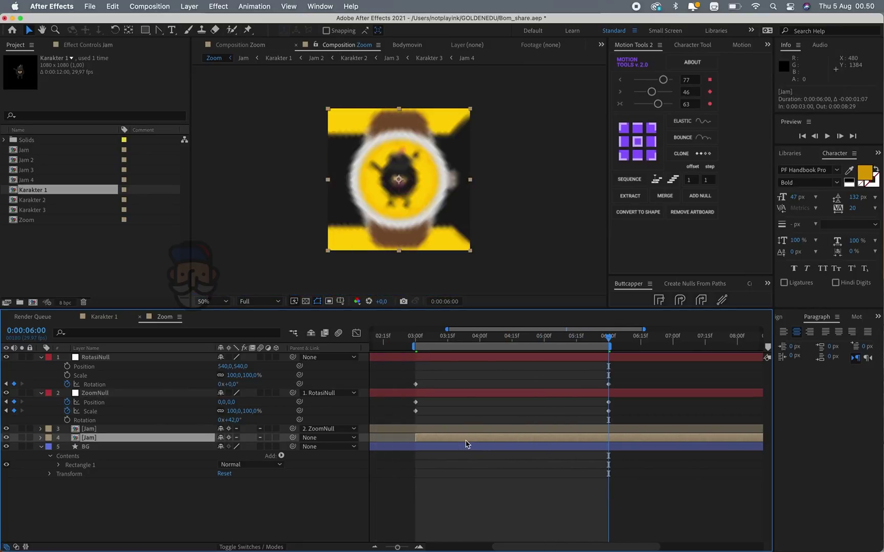
key(minus)
key(minus)
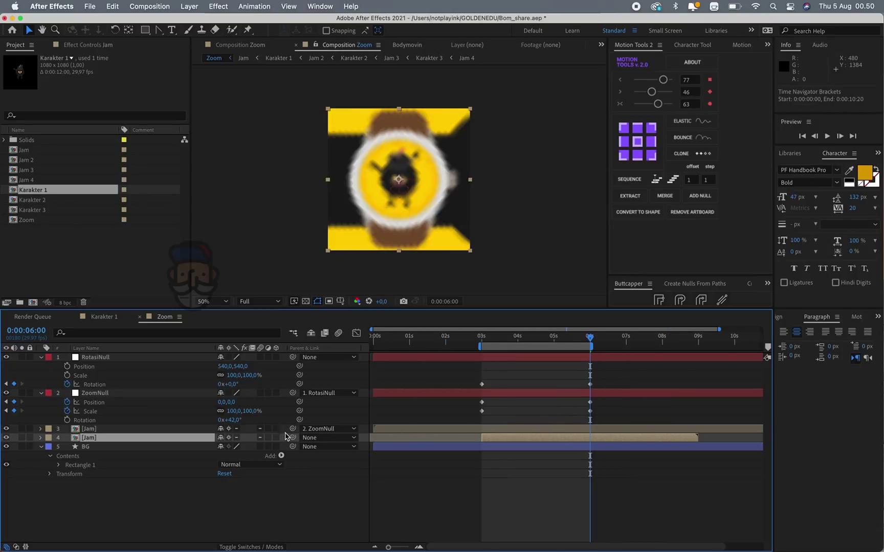
drag(292, 438, 103, 394)
In Karakter 1, trim the Jam 2 layer so it ends at 6:00
key(j)
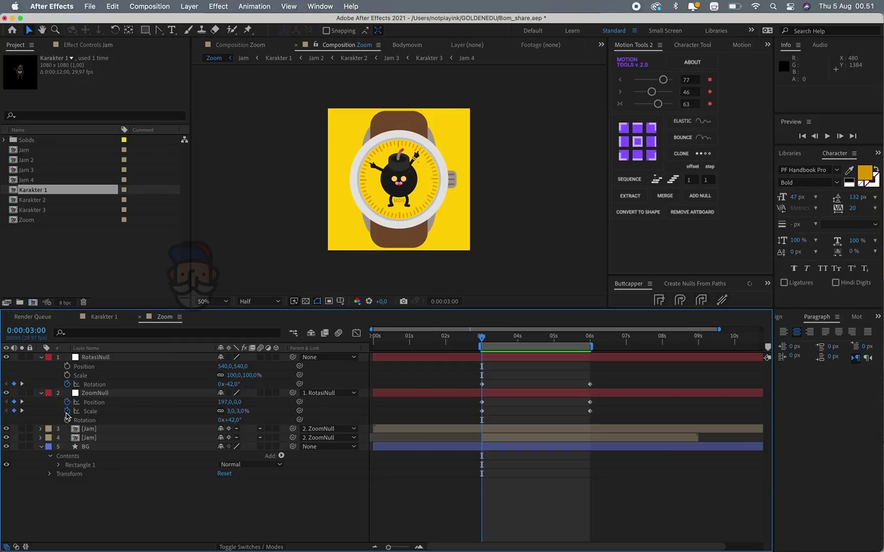
click(112, 320)
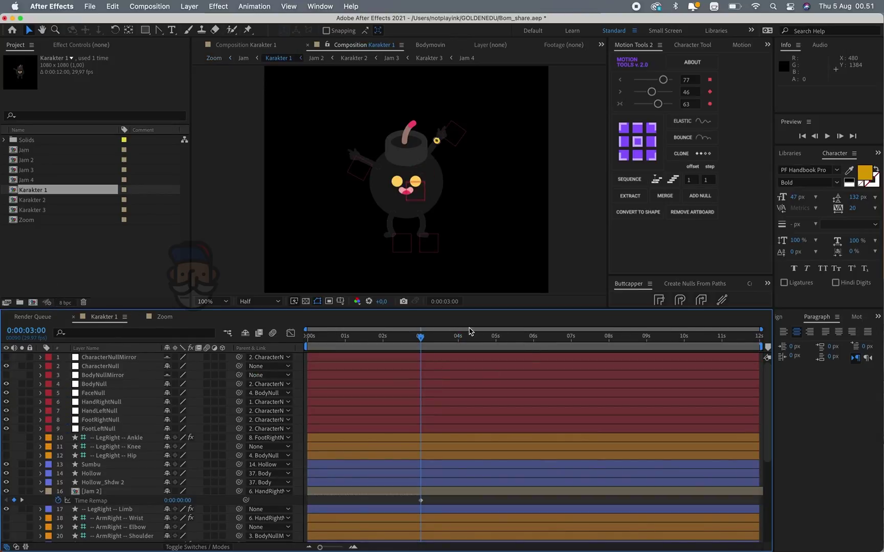
drag(529, 342, 532, 344)
click(531, 492)
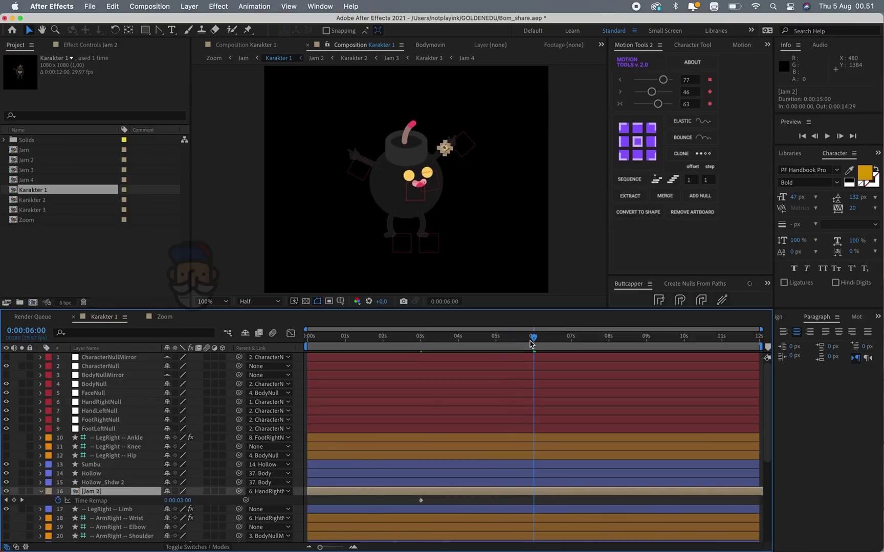
key(alt+])
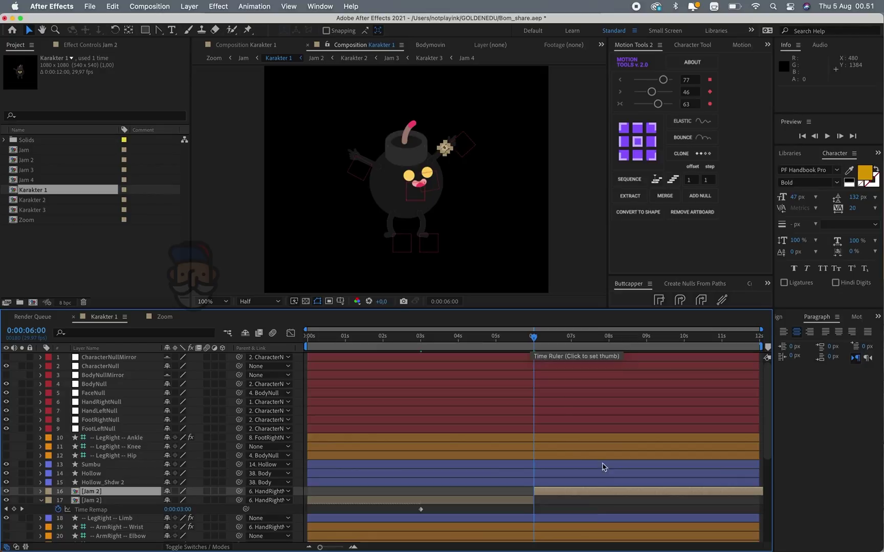
click(575, 495)
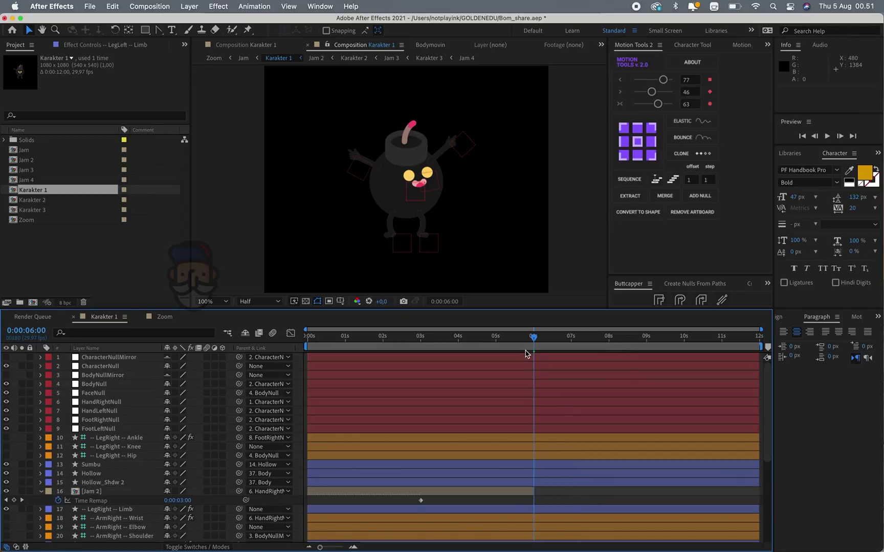
Check the arm pose just before 6 seconds, then preview the Zoom composition
drag(514, 339, 530, 341)
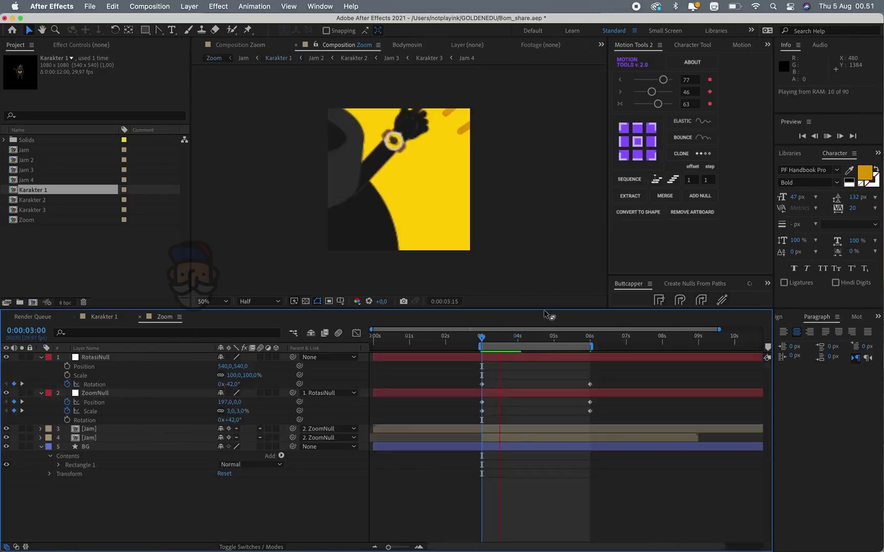
click(164, 316)
key(space)
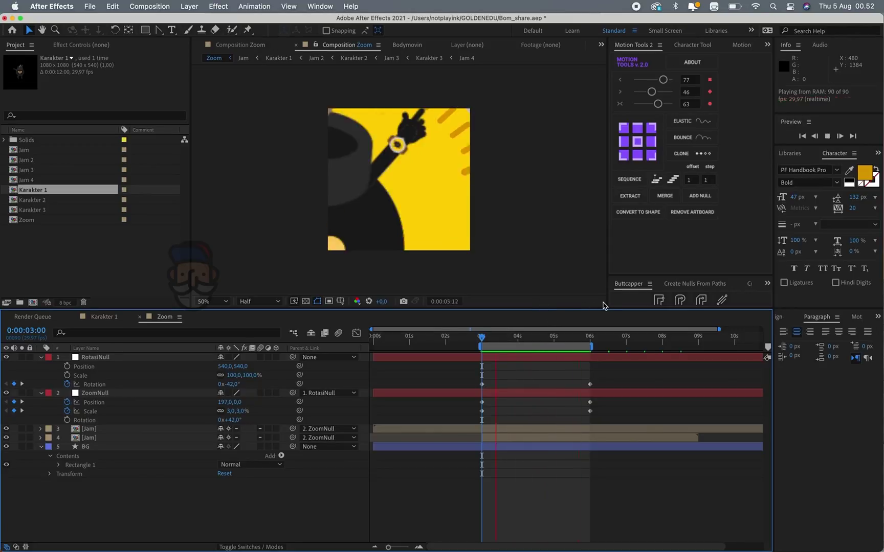
Apply Exponential Scale to ZoomNull's two Scale keyframes and preview the zoom
key(space)
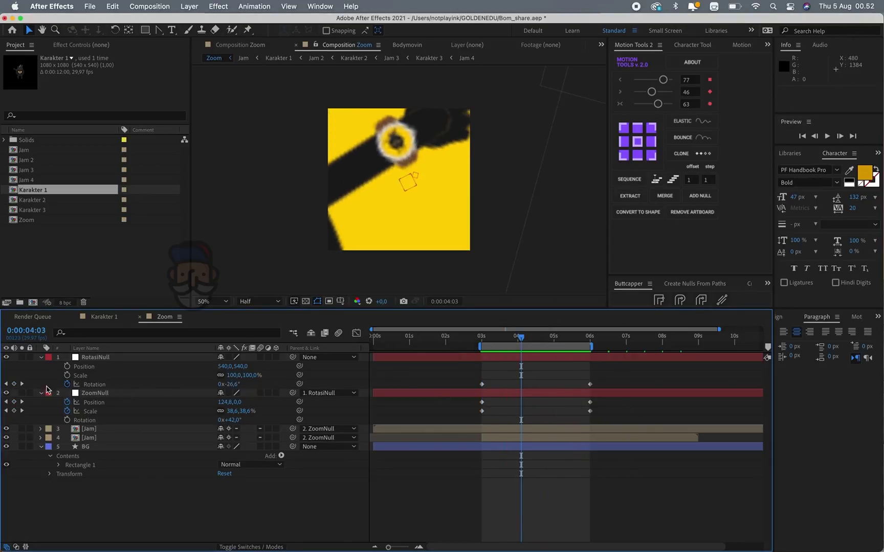
drag(506, 337, 484, 338)
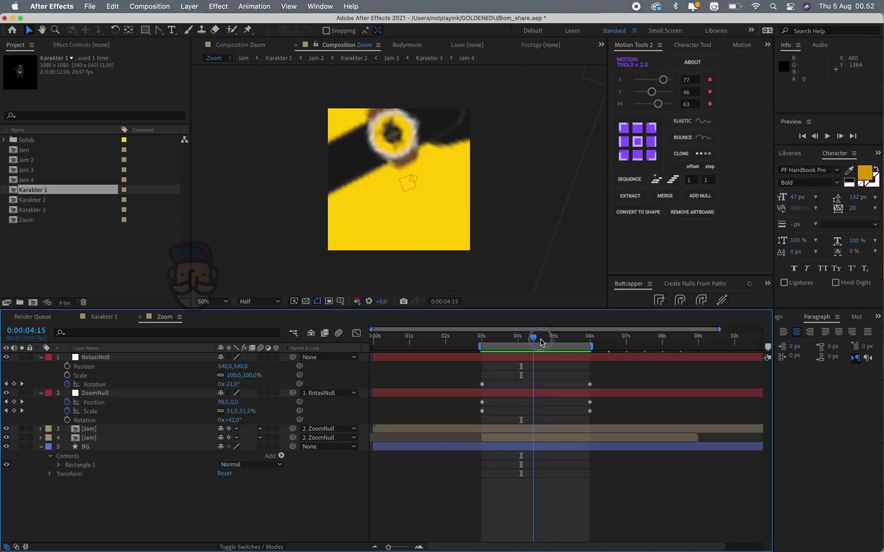
mouse_move(605, 408)
mouse_down()
mouse_move(542, 419)
mouse_move(480, 415)
mouse_up()
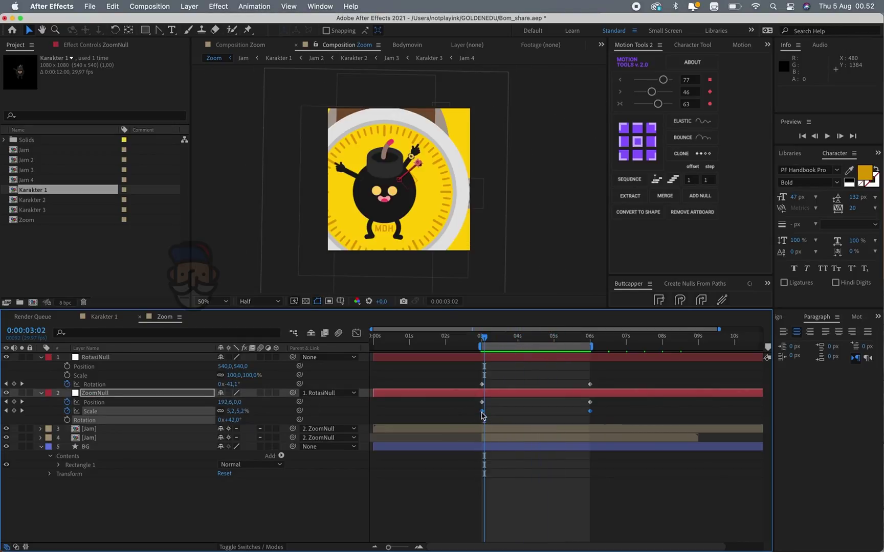
right_click(482, 411)
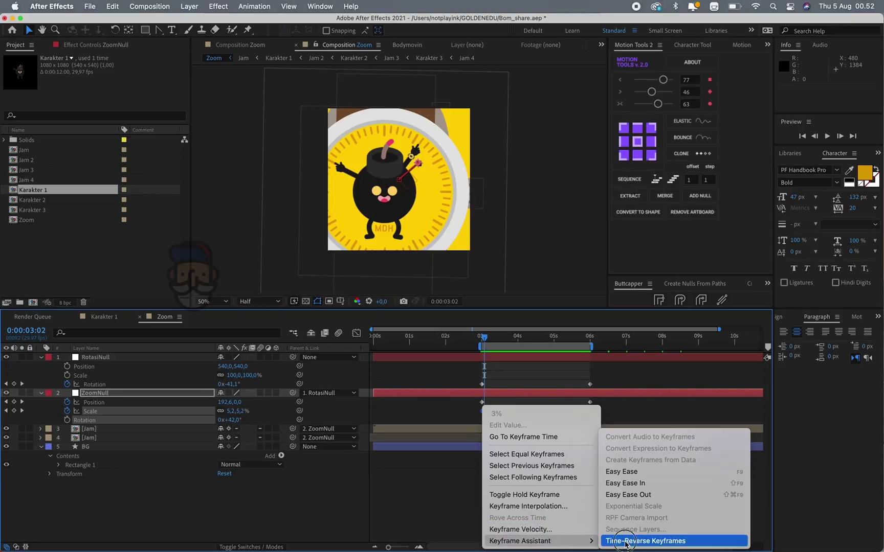
click(133, 439)
click(91, 411)
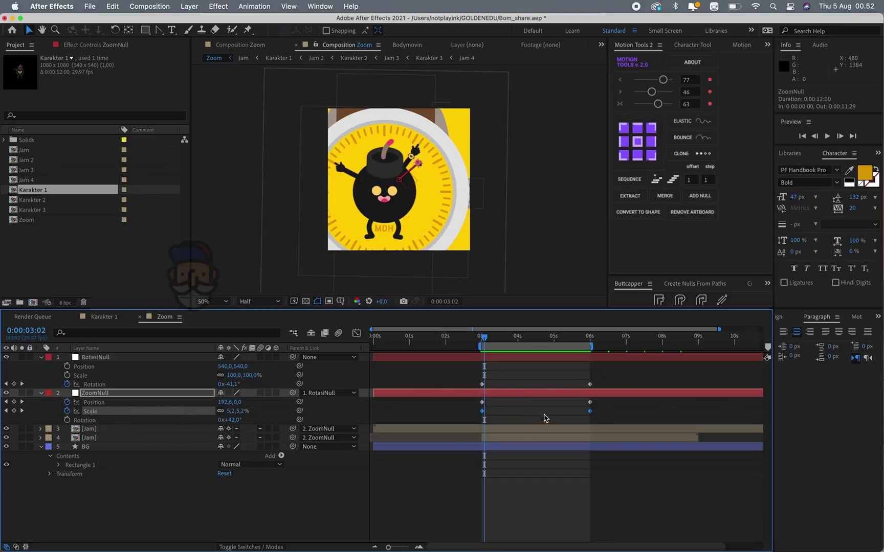
right_click(481, 414)
mouse_move(574, 541)
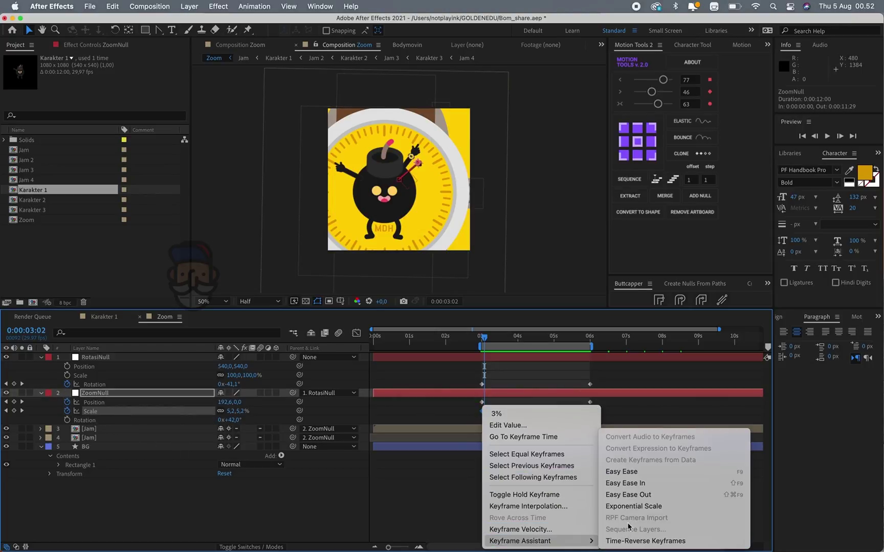
click(628, 506)
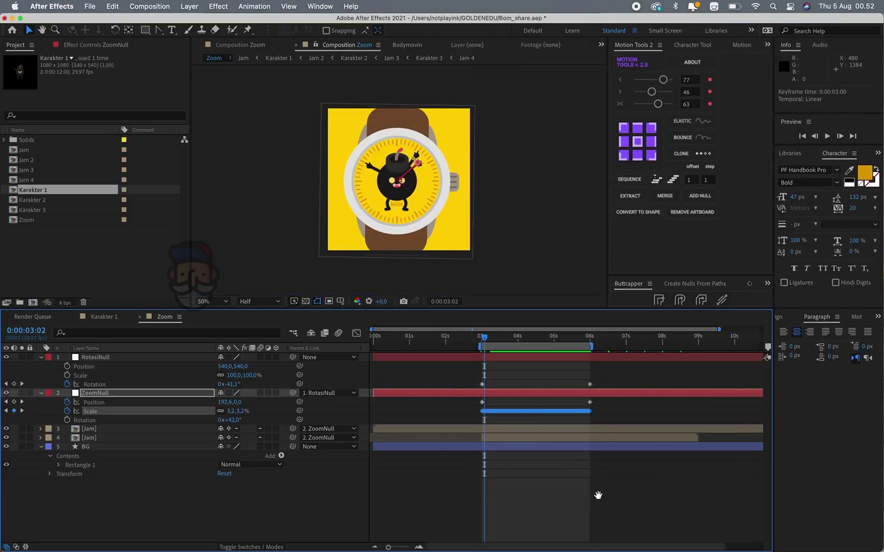
key(space)
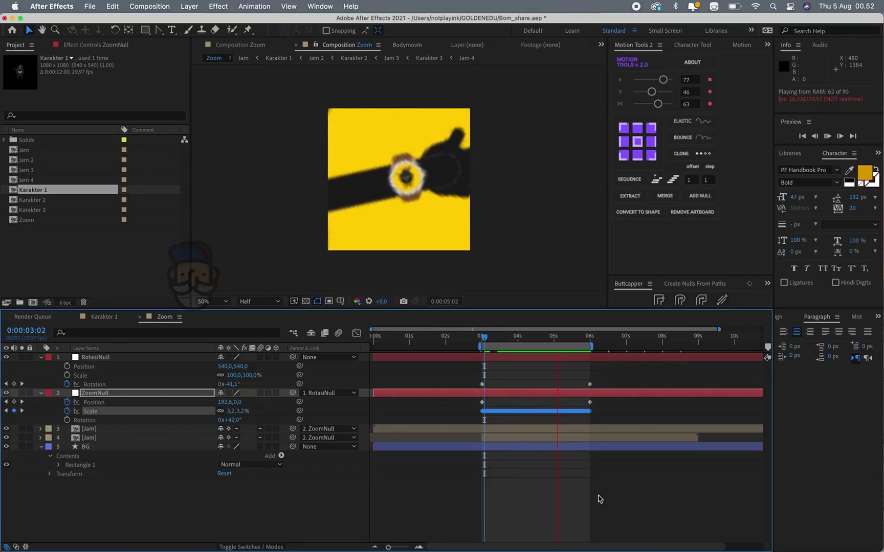
key(space)
mouse_move(517, 337)
mouse_down()
mouse_move(485, 341)
mouse_move(495, 339)
mouse_up()
Use Separate Dimensions to split ZoomNull's Position into X Position and Y Position
click(115, 402)
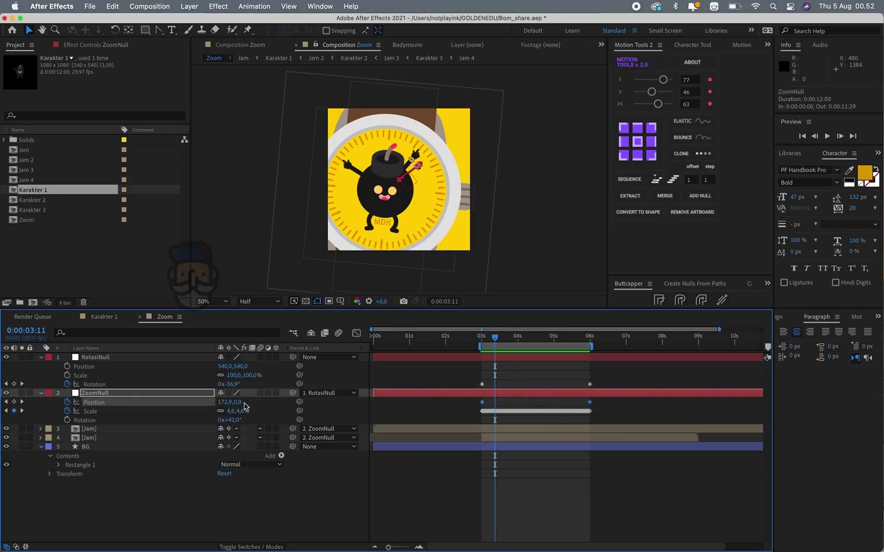
right_click(481, 403)
click(361, 452)
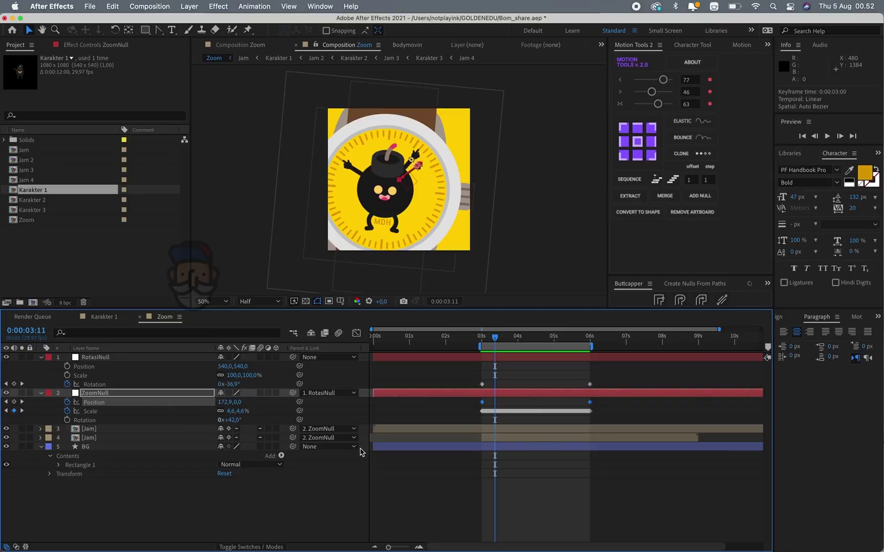
right_click(90, 404)
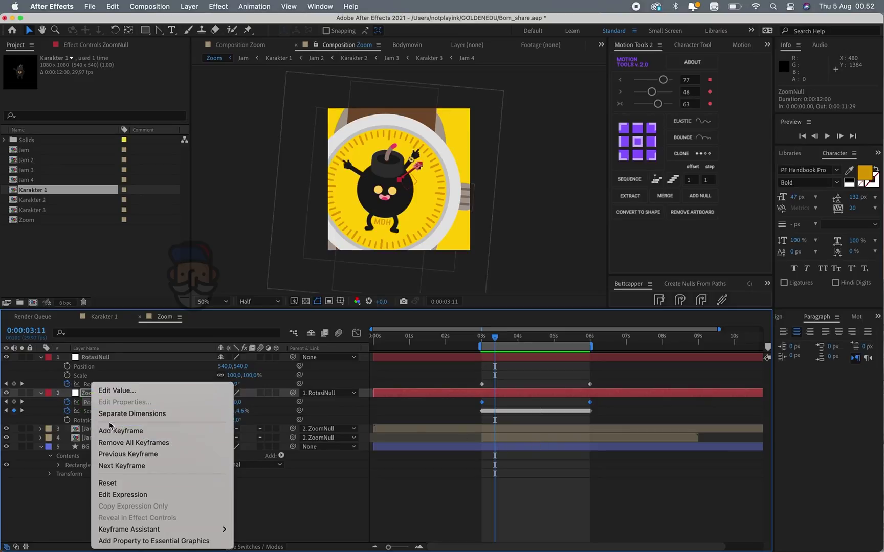
click(129, 413)
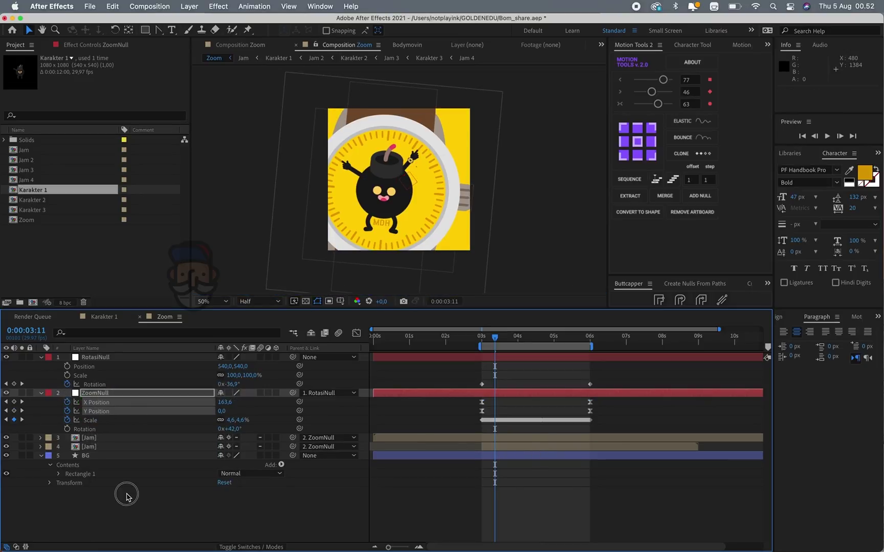
click(96, 412)
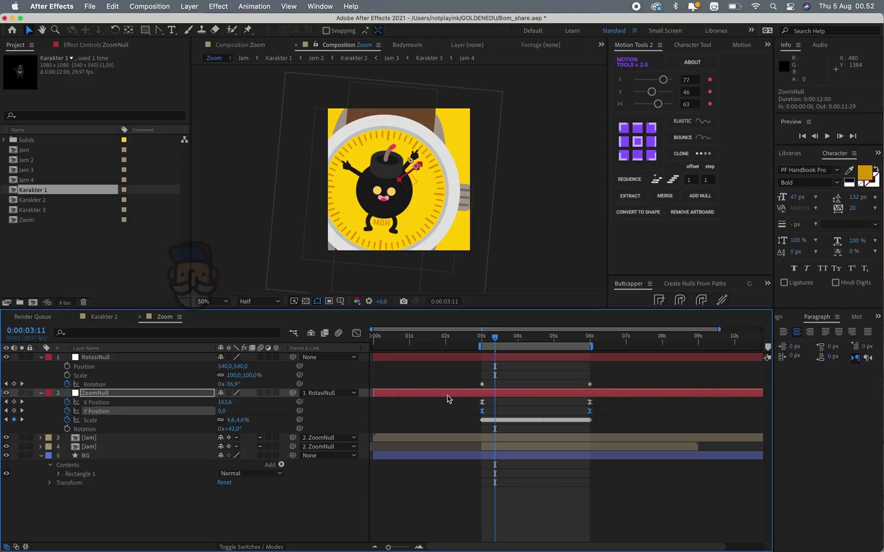
key(Page_Down)
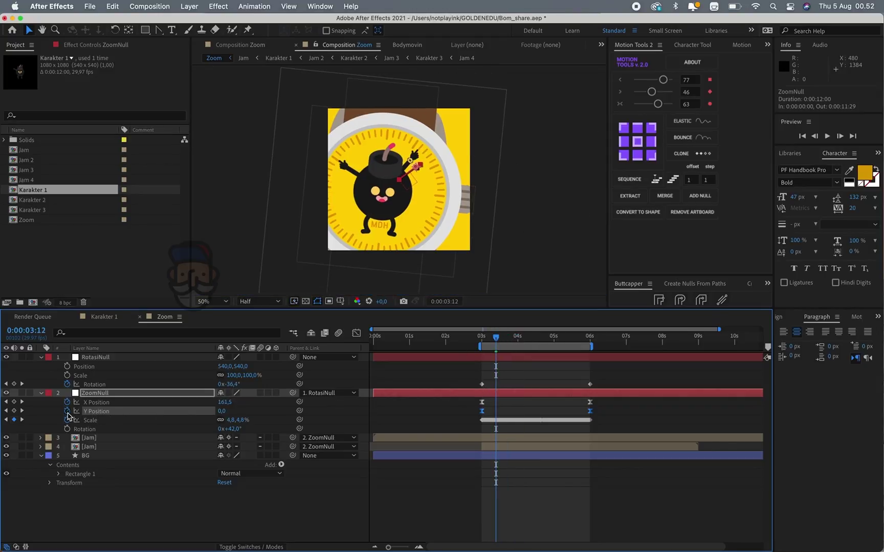
click(97, 402)
In the Graph Editor, ease X Position slowly out of 3s and steeply into 6s, then preview
click(357, 333)
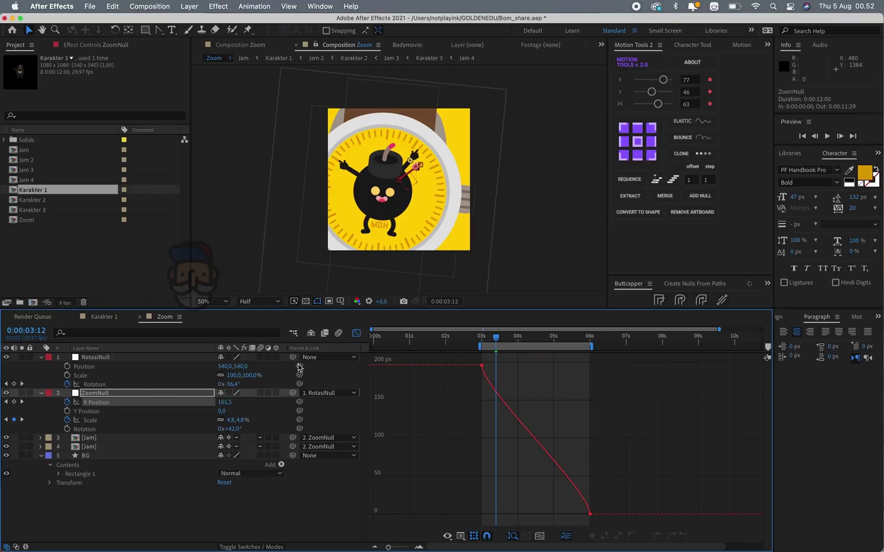
mouse_move(511, 350)
mouse_down()
mouse_move(458, 386)
mouse_move(554, 376)
mouse_up()
drag(589, 489, 588, 432)
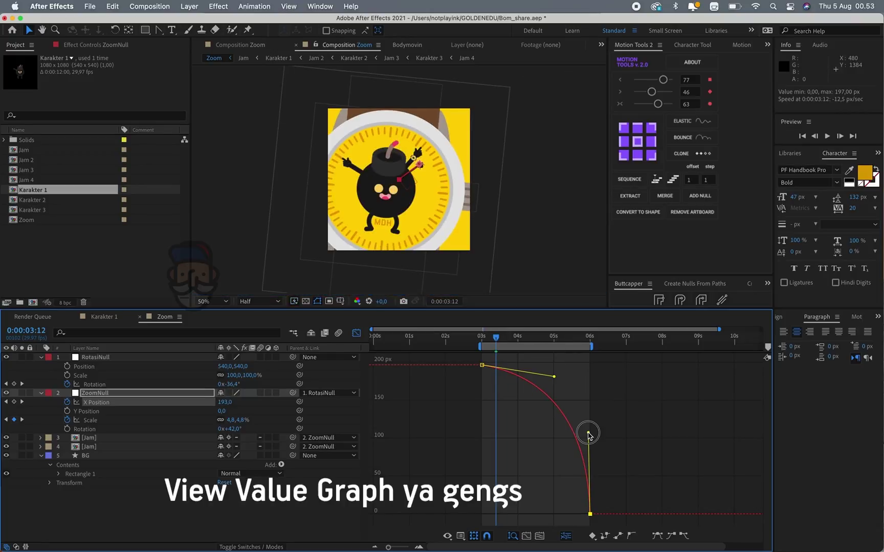
drag(554, 376, 549, 374)
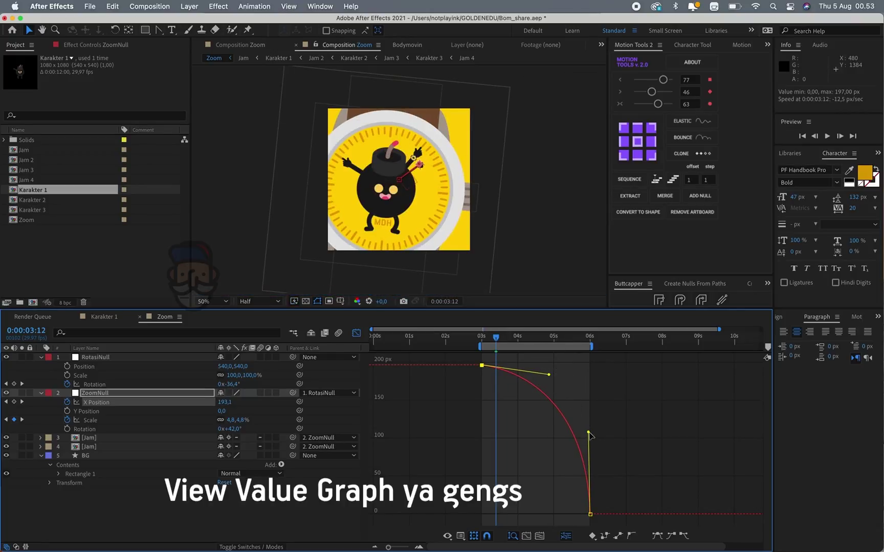
drag(588, 434, 588, 423)
key(space)
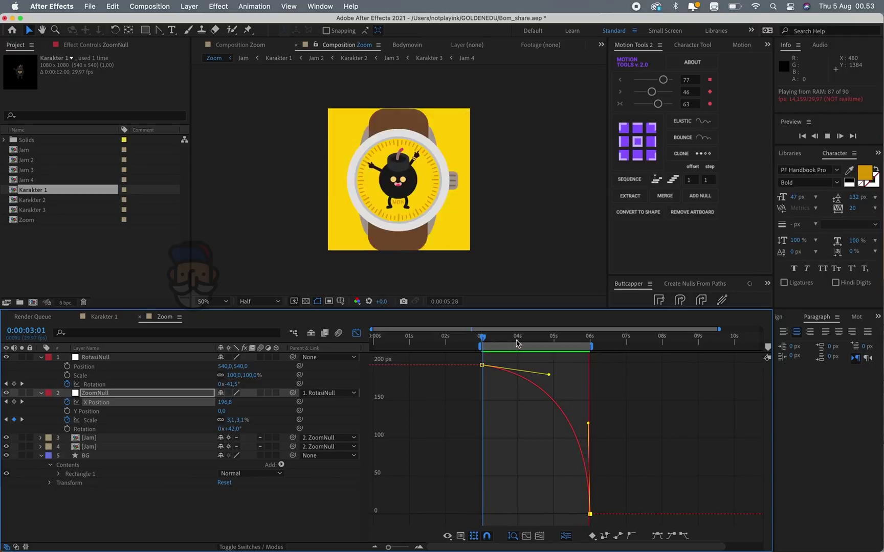
Stop the preview and place the current time at exactly 3:00
key(space)
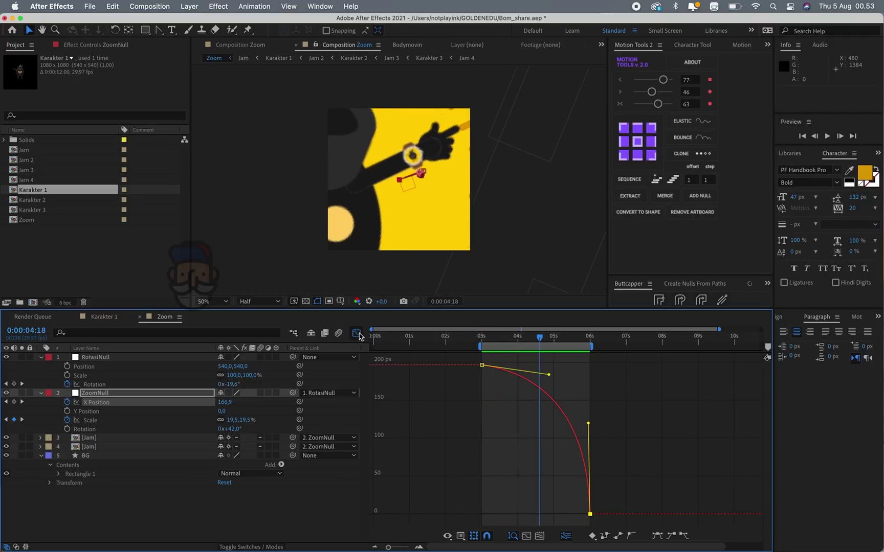
click(357, 333)
click(483, 340)
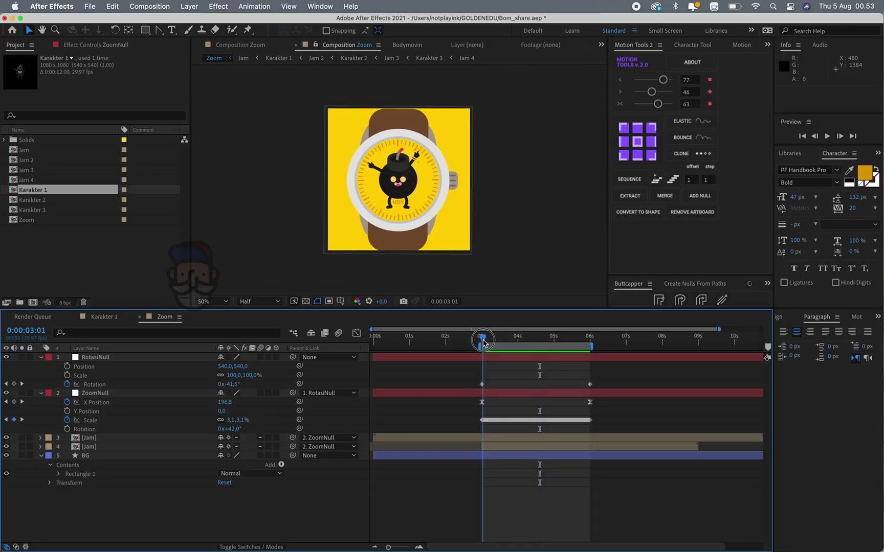
key(equal)
key(equal)
key(equal)
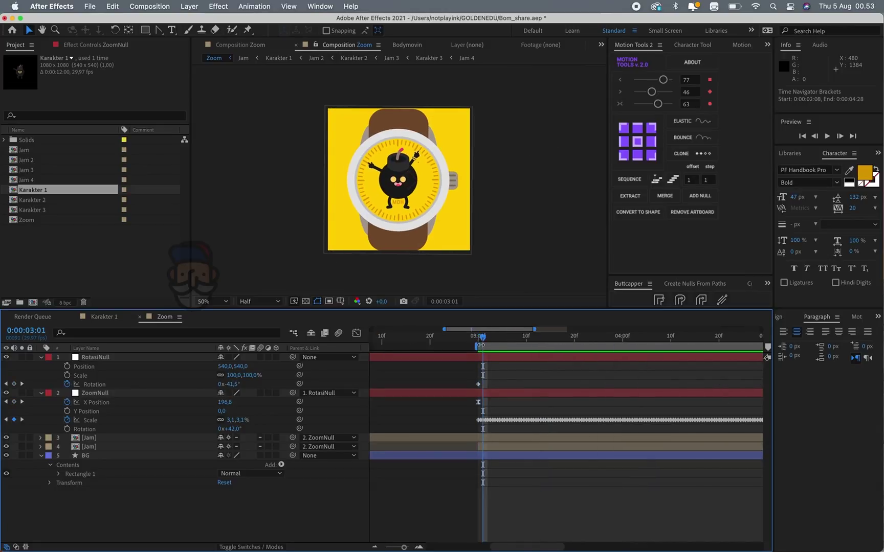
key(Page_Up)
key(semicolon)
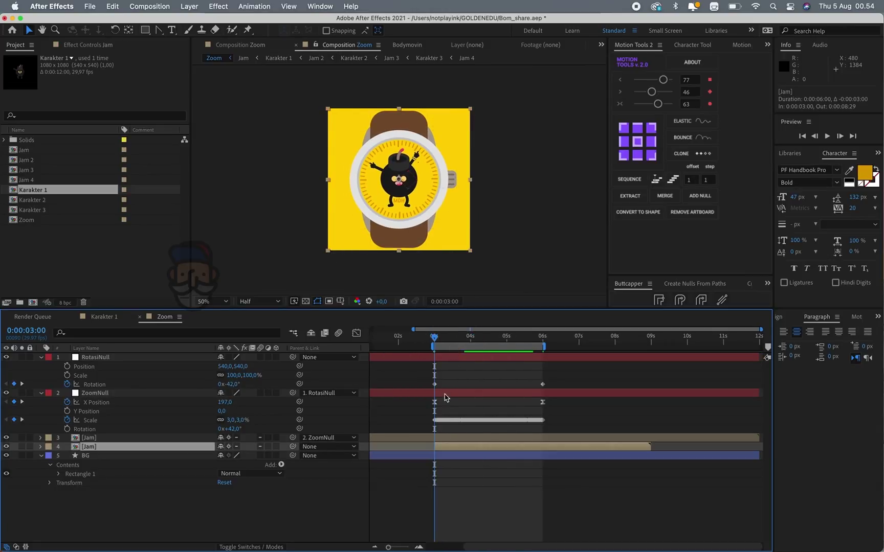
Delete the lower Jam layer, duplicate the remaining one, and trim the top copy to start at 6:00
click(444, 445)
key(Delete)
click(473, 438)
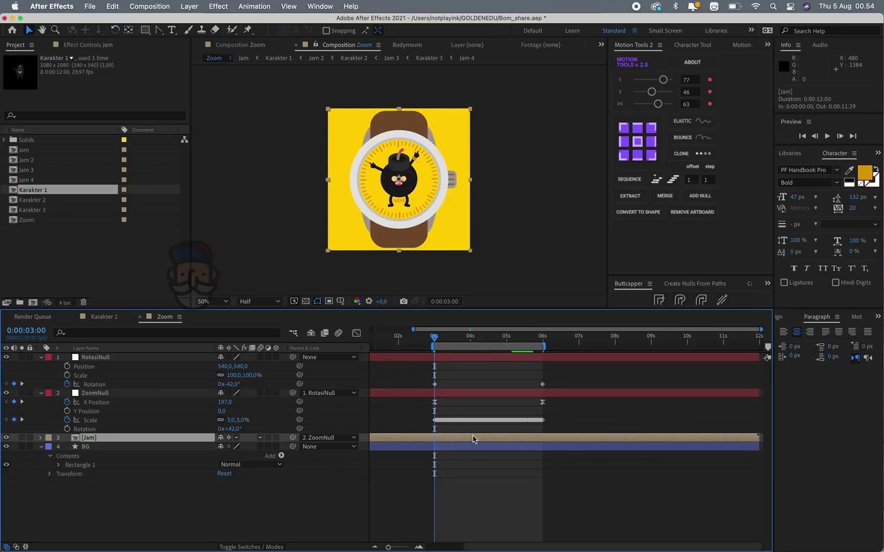
key(super+d)
drag(437, 341, 544, 351)
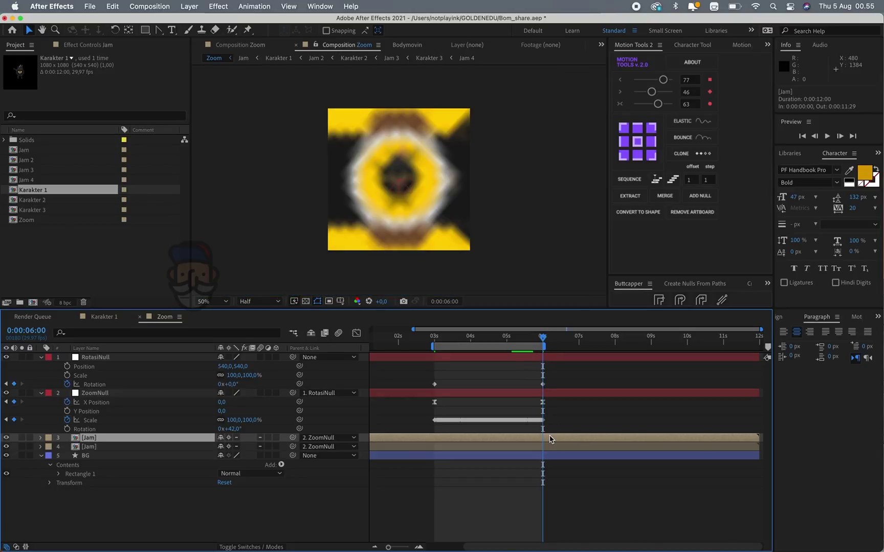
key(alt+bracketleft)
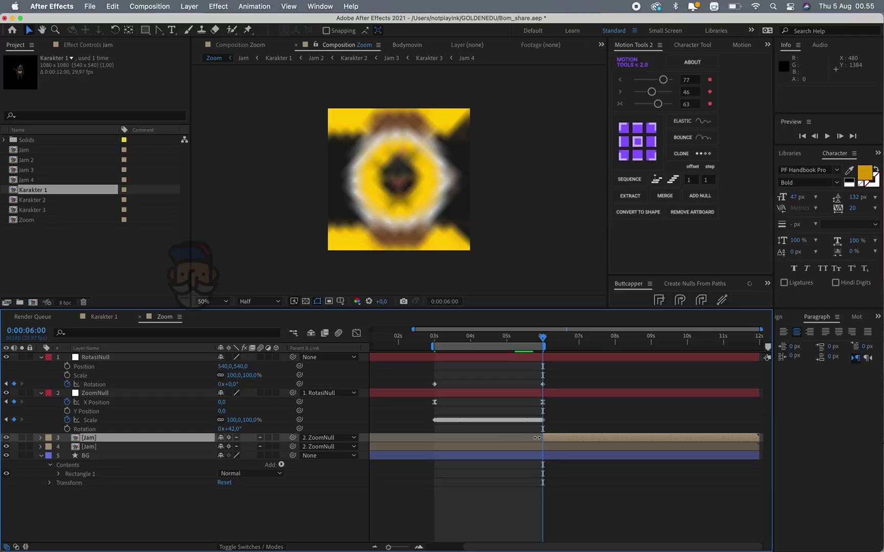
Set the top Jam layer's parent to None and slide it to start at 3 seconds
click(330, 437)
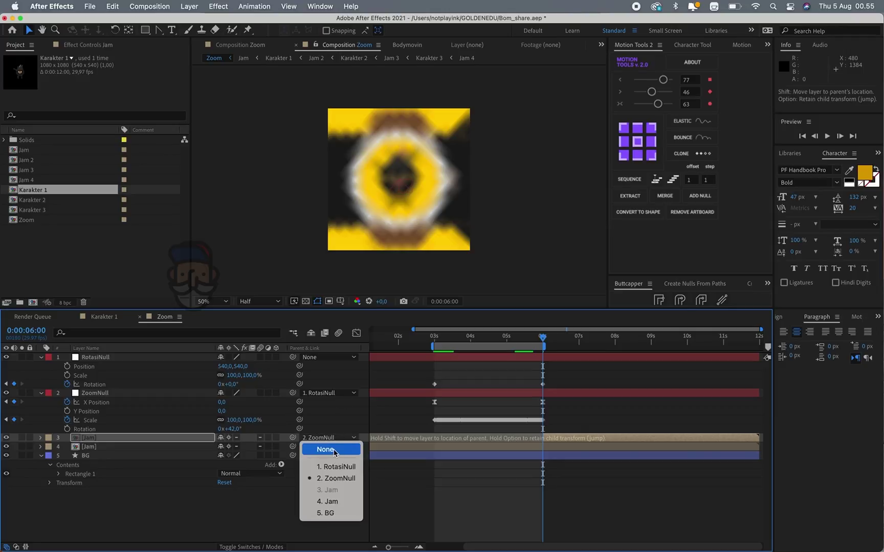
click(325, 449)
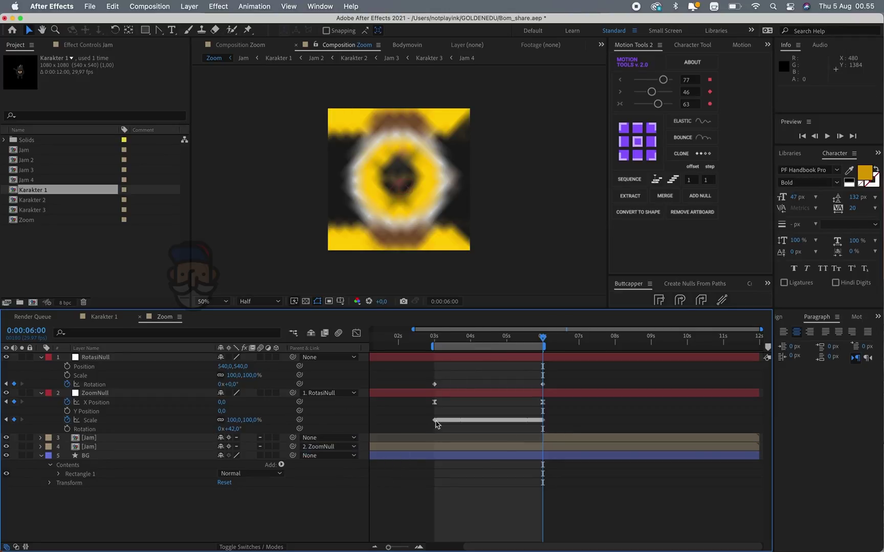
click(80, 438)
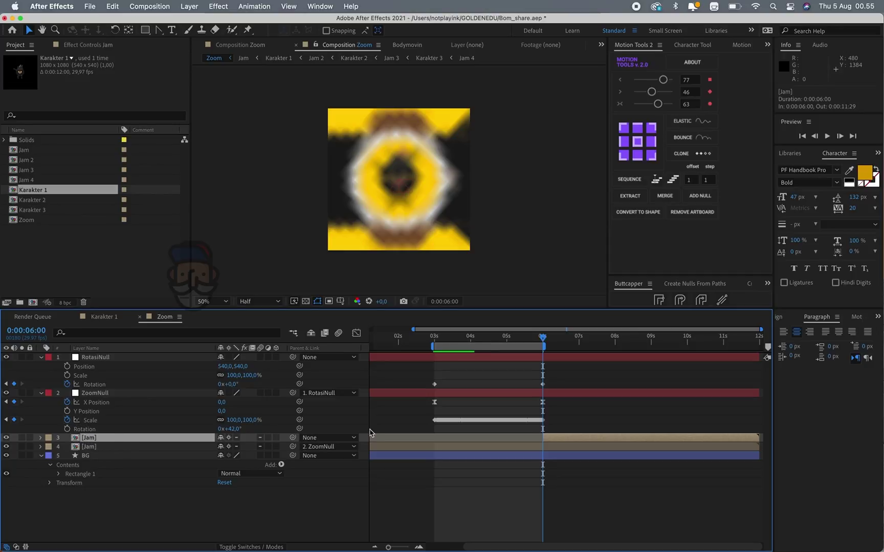
drag(547, 439, 450, 439)
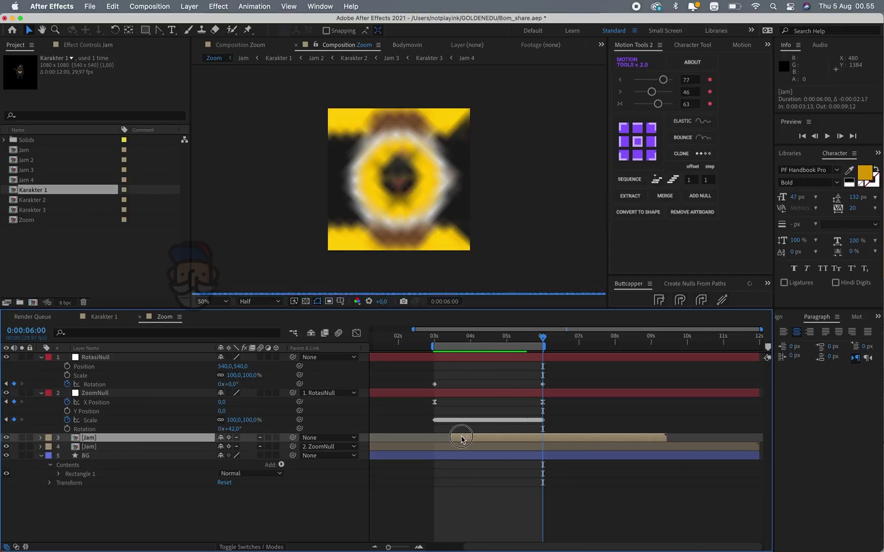
click(433, 342)
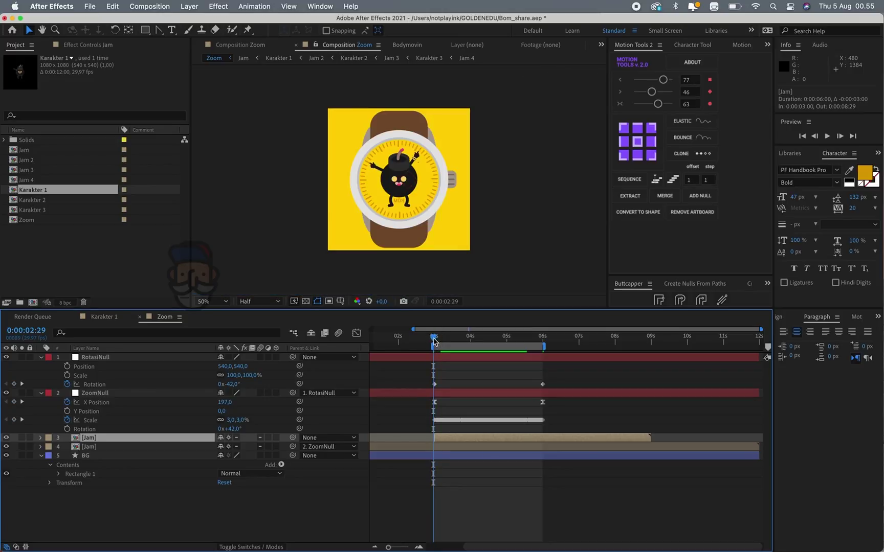
drag(435, 341, 436, 342)
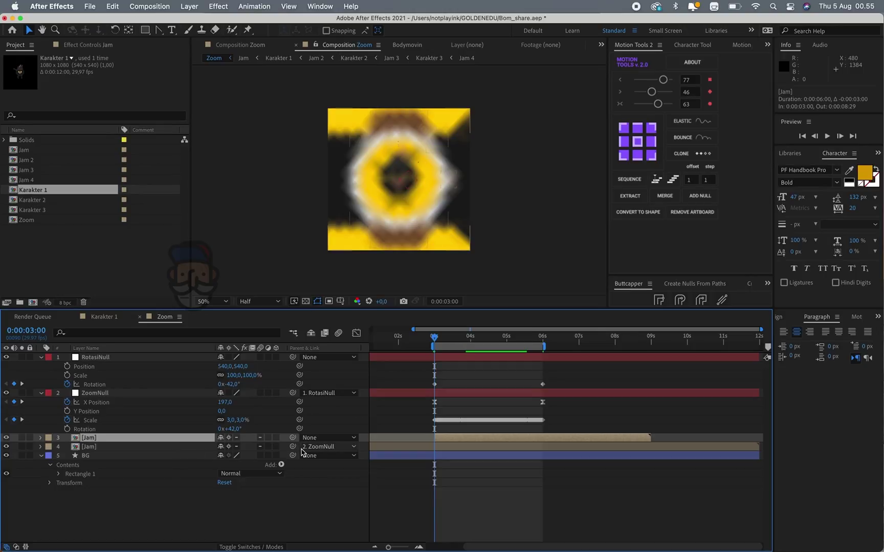
Parent the top Jam layer to ZoomNull and clear cached memory via Edit > Purge
drag(292, 438, 155, 383)
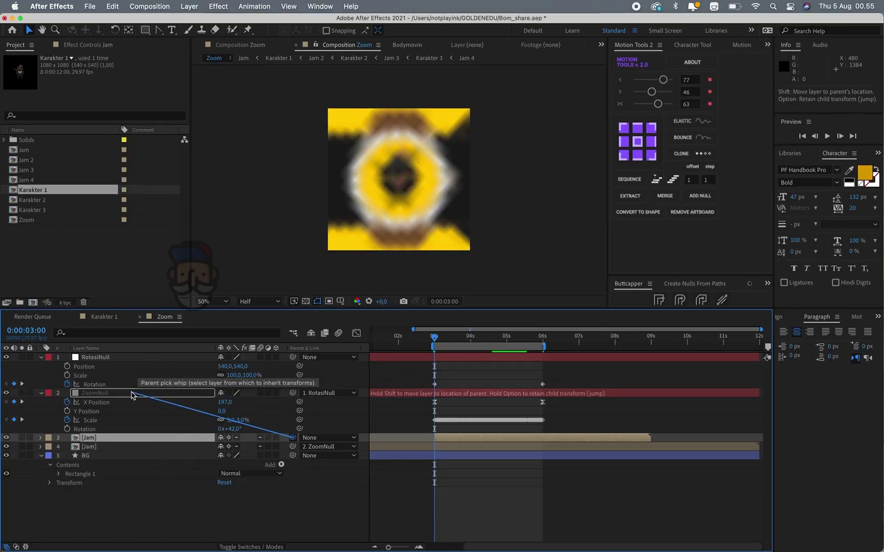
key(space)
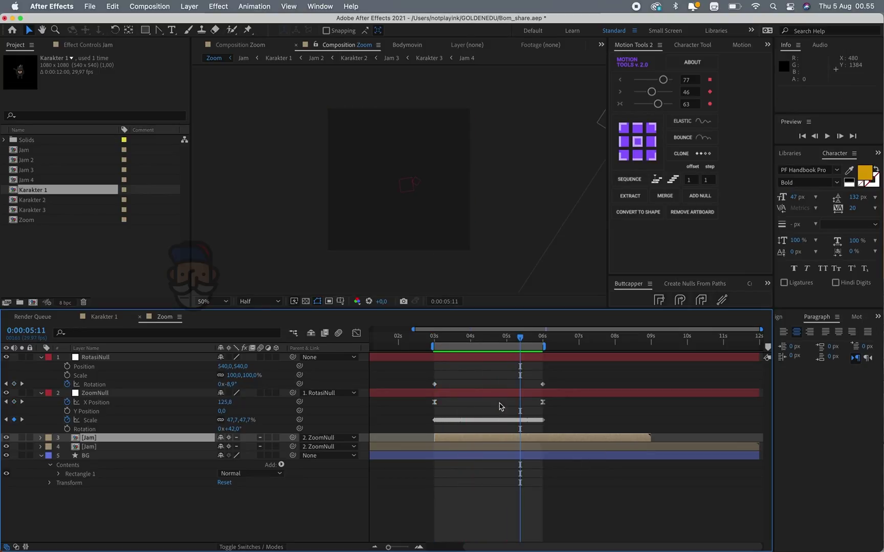
click(110, 7)
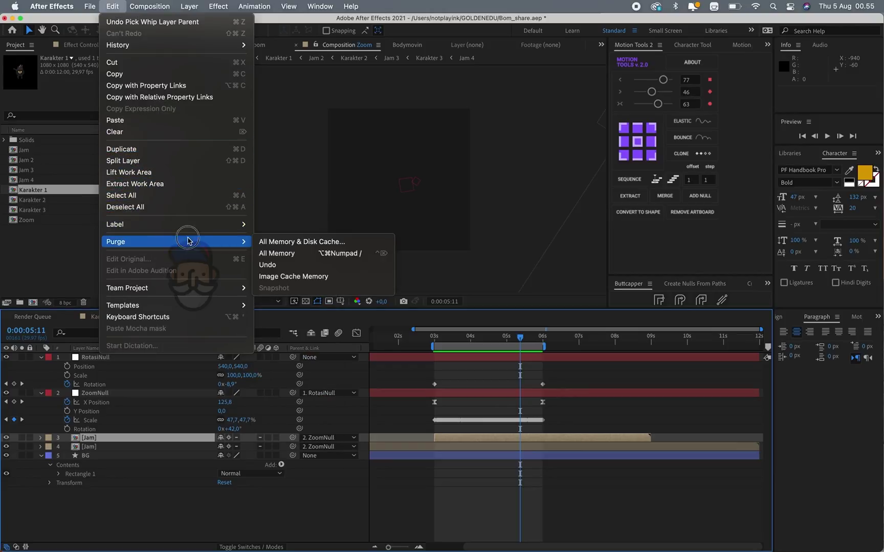
click(512, 299)
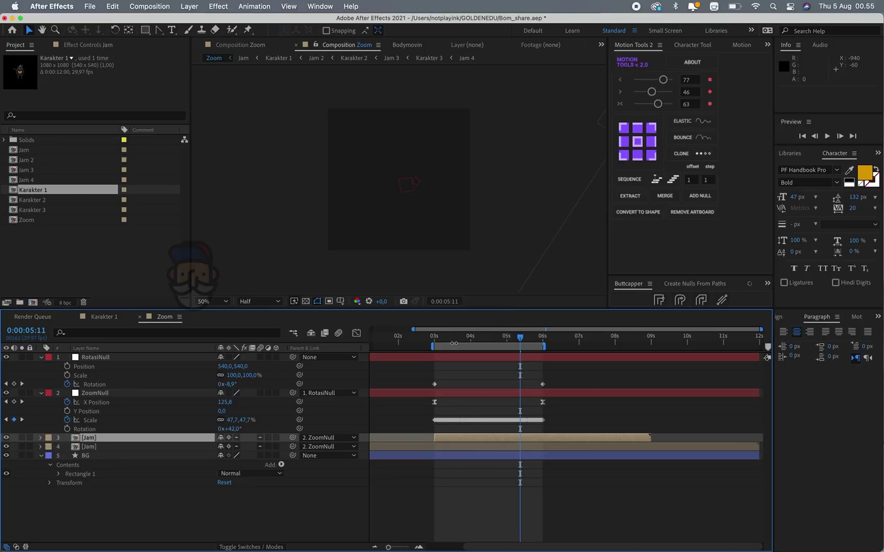
Replay the zoom preview starting from 0:00:02:29, just before the push-in
click(441, 339)
key(space)
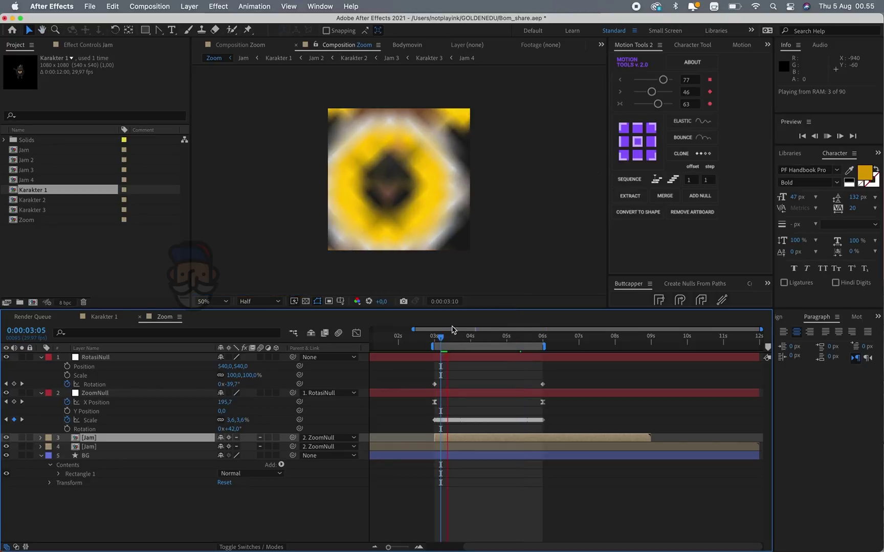
key(space)
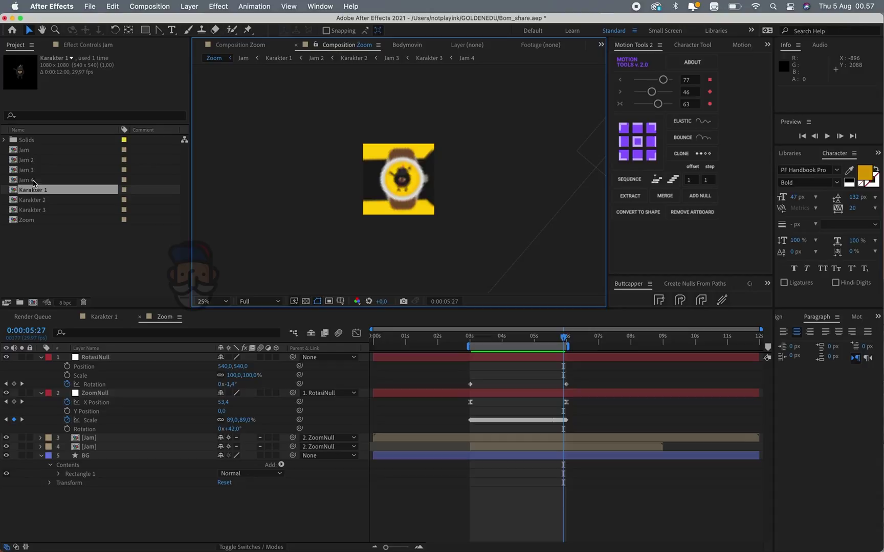
double_click(42, 200)
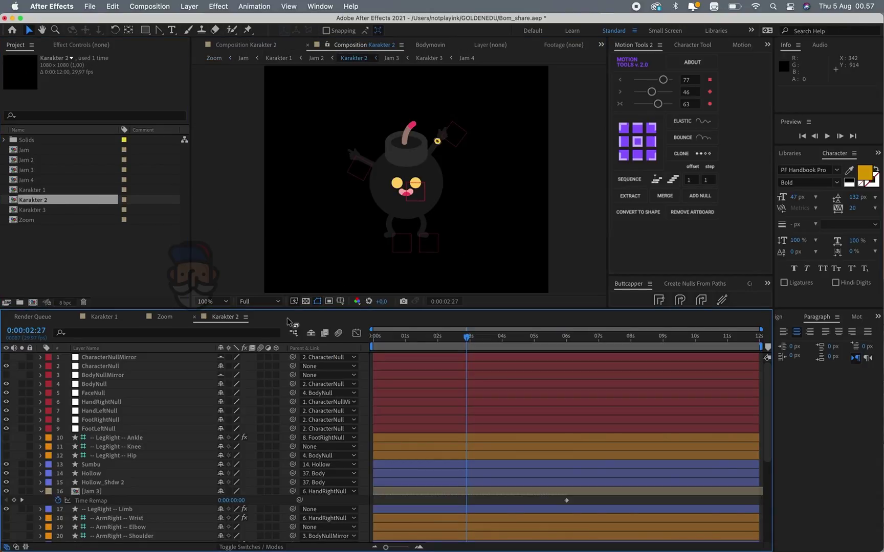
click(32, 182)
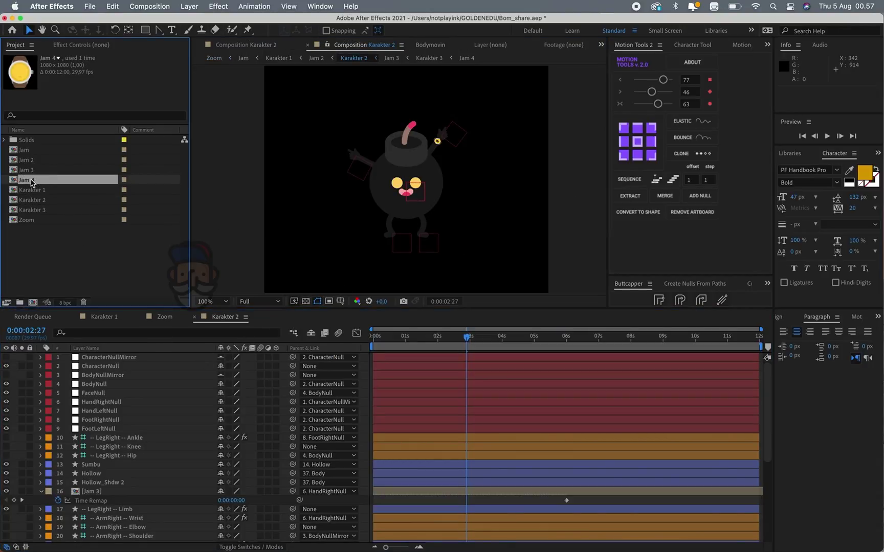
double_click(28, 182)
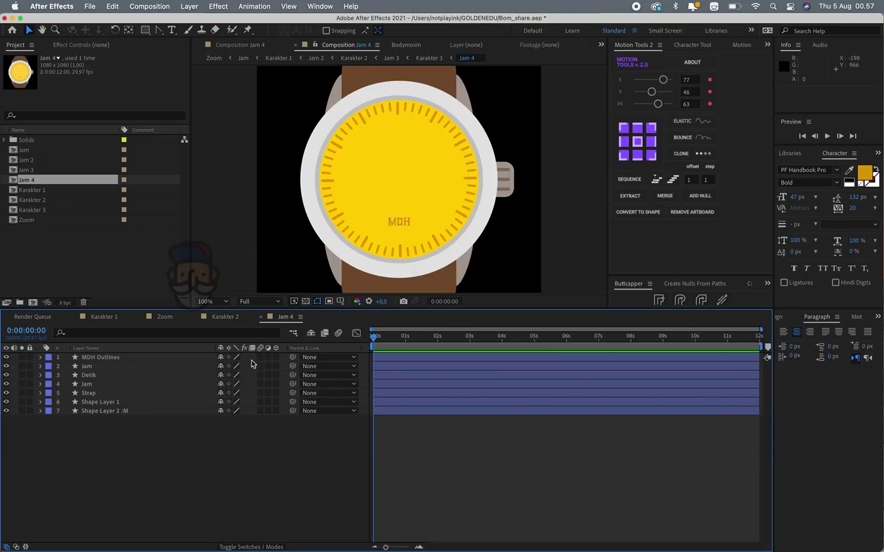
double_click(30, 169)
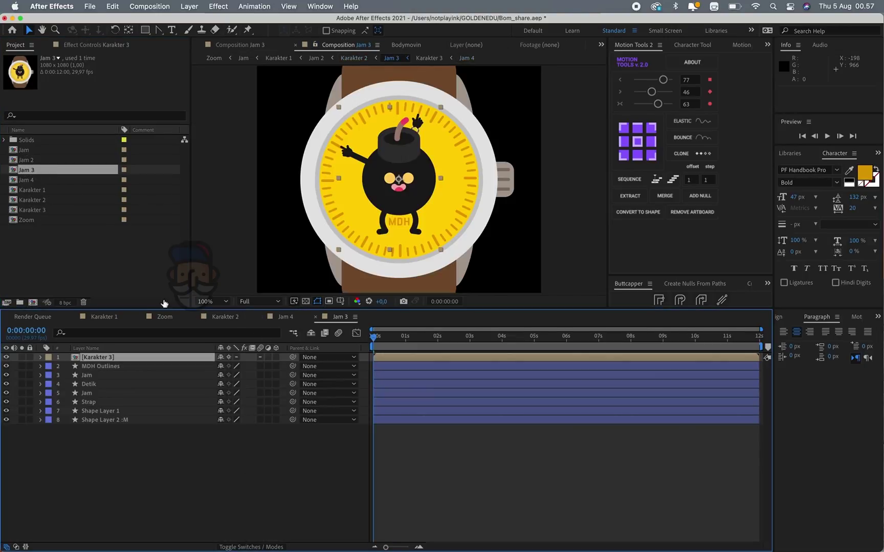
double_click(31, 160)
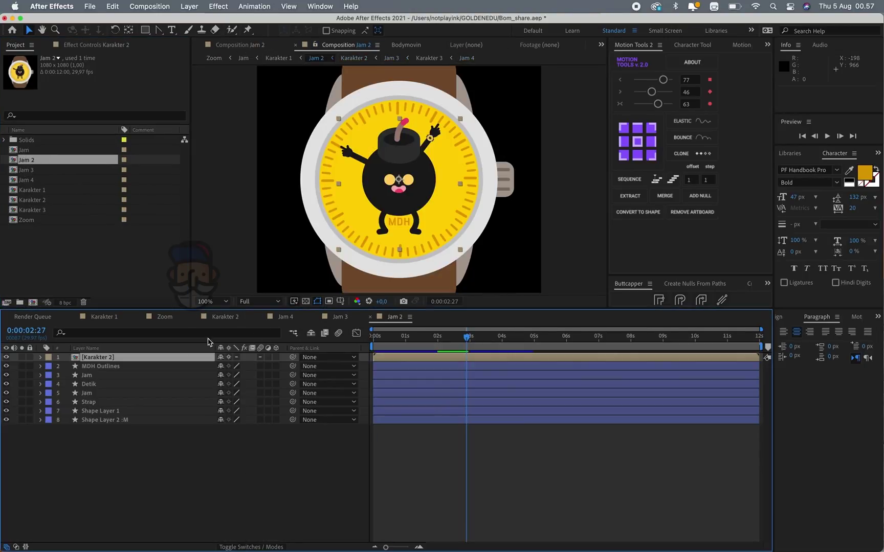
double_click(26, 150)
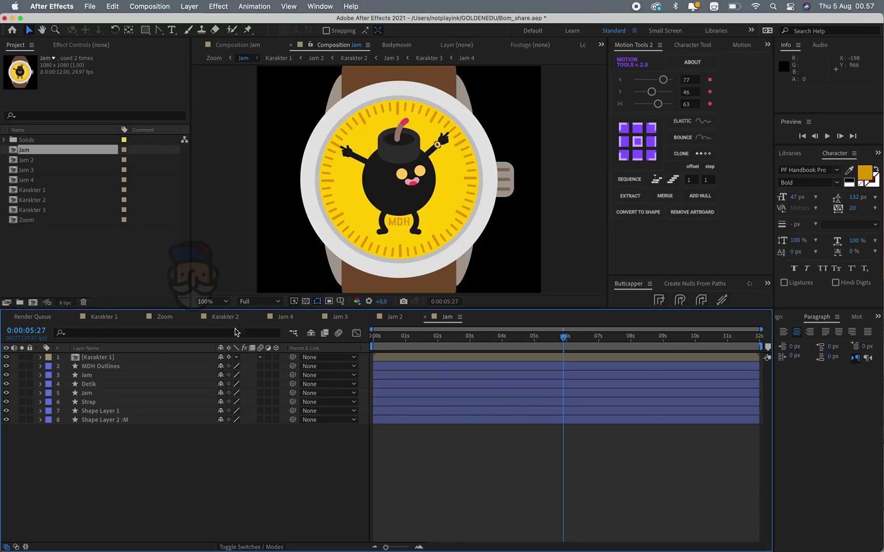
click(166, 318)
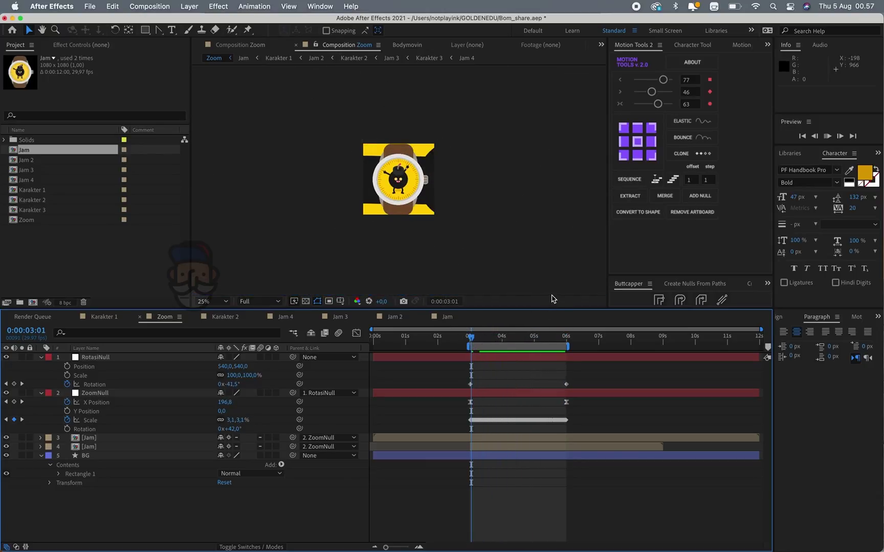
Zoom the timeline in and maximize the Composition panel to watch the rotating zoom
key(equal)
key(equal)
key(equal)
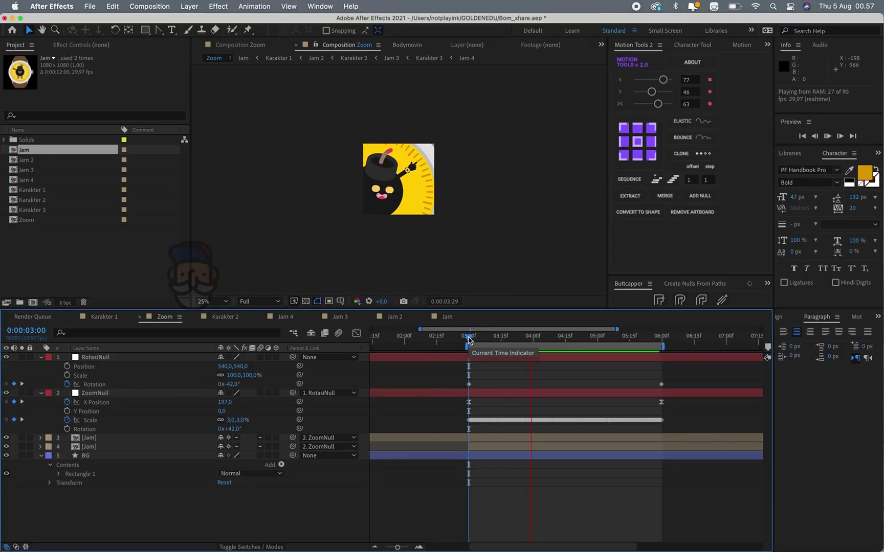
key(grave)
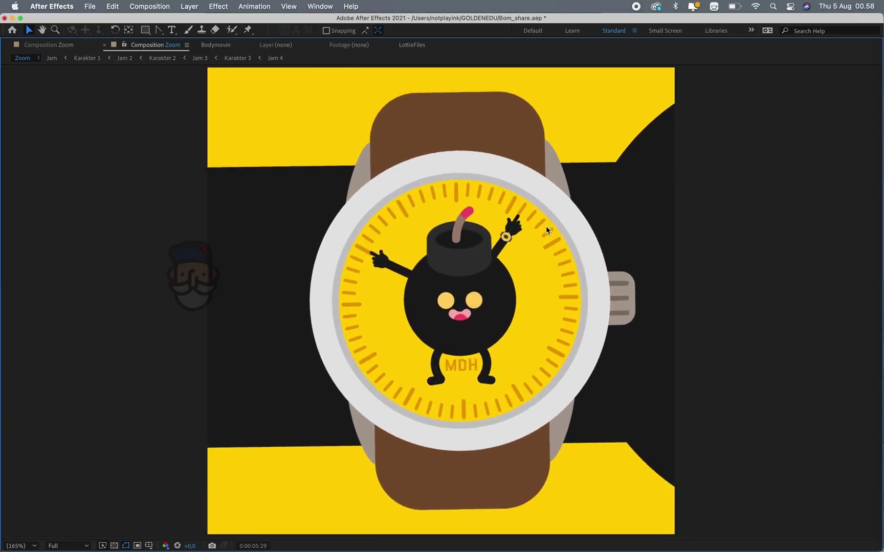